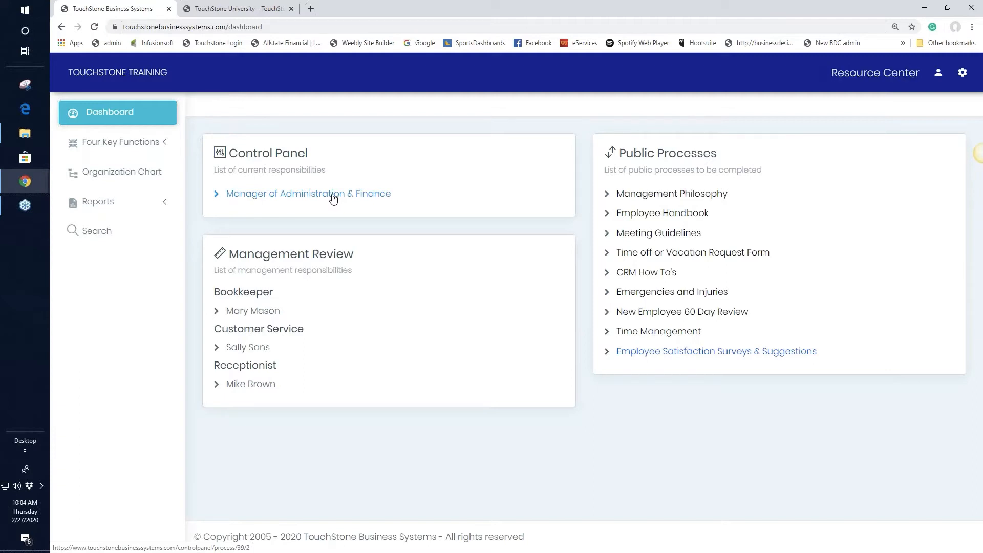
Review the Manager of Administration & Finance Control Panel processes, then go to the Organization Chart.
{"action": "left_click", "coordinate": [333, 198]}
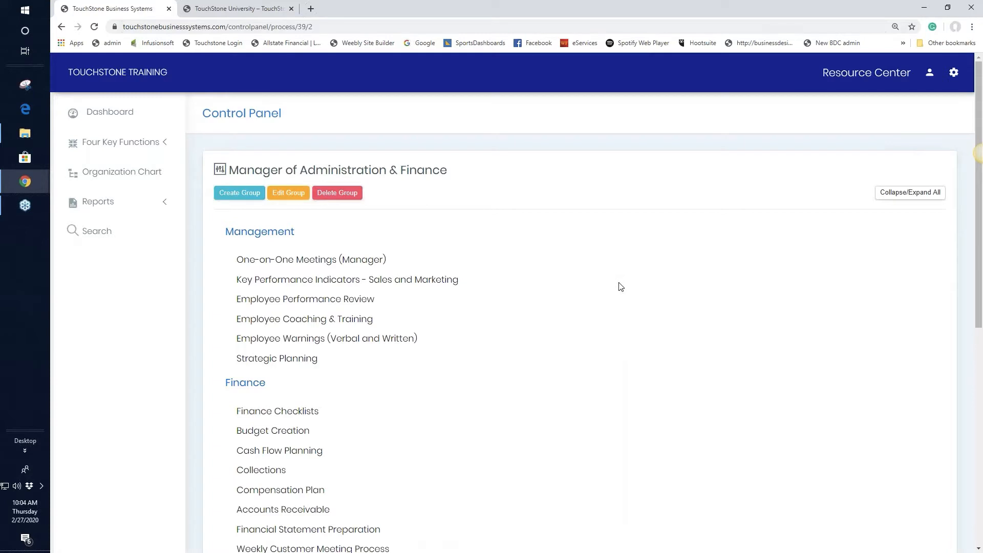
{"action": "scroll", "coordinate": [620, 287], "scroll_direction": "down", "scroll_amount": 1}
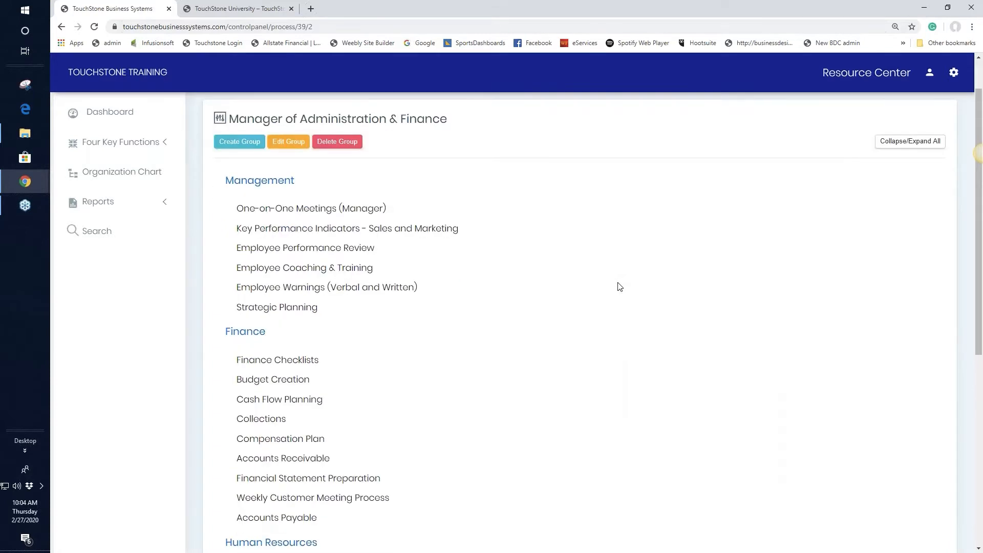
{"action": "scroll", "coordinate": [619, 287], "scroll_direction": "up", "scroll_amount": 1}
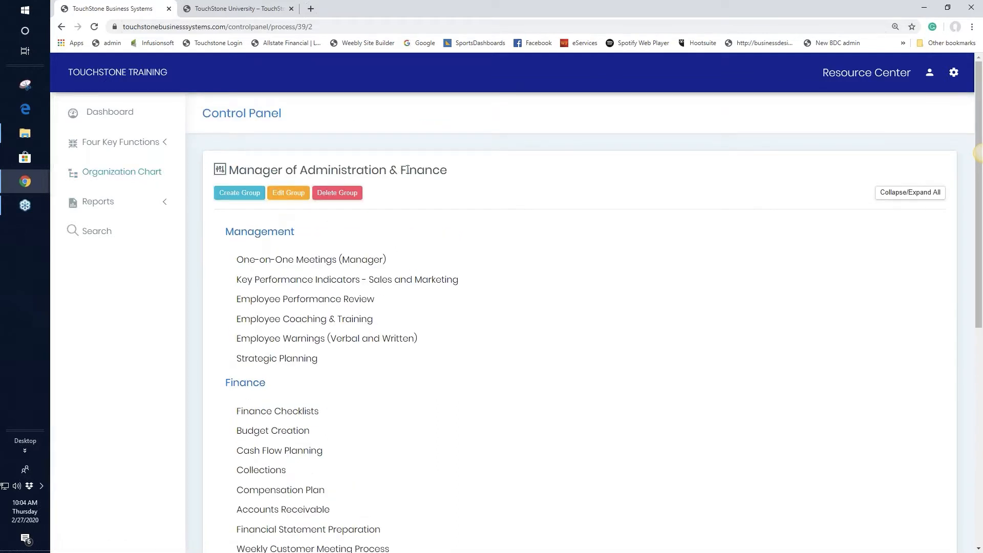
{"action": "left_click", "coordinate": [121, 174]}
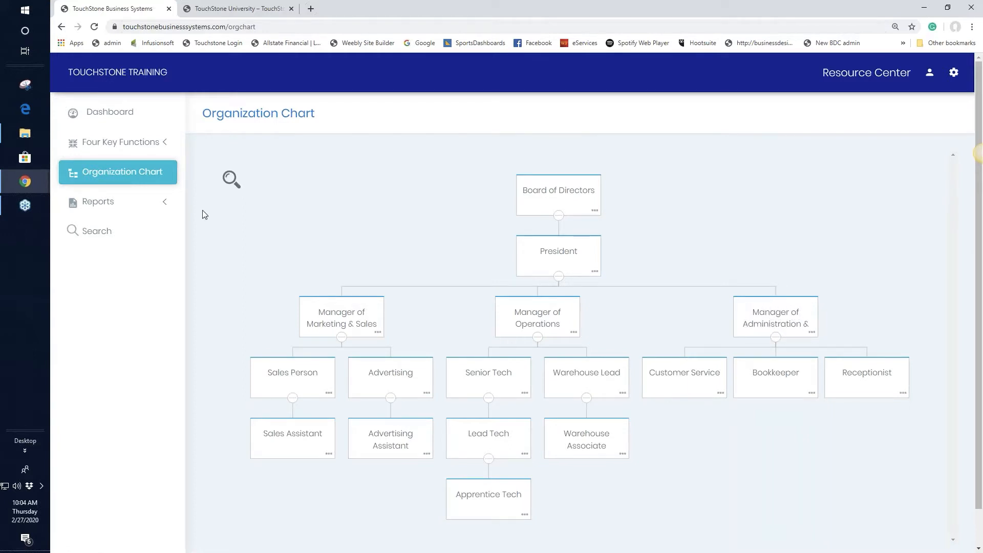
Review the Manager of Administration & Finance job description's requirements, skills and strategic processes.
{"action": "left_click", "coordinate": [773, 318]}
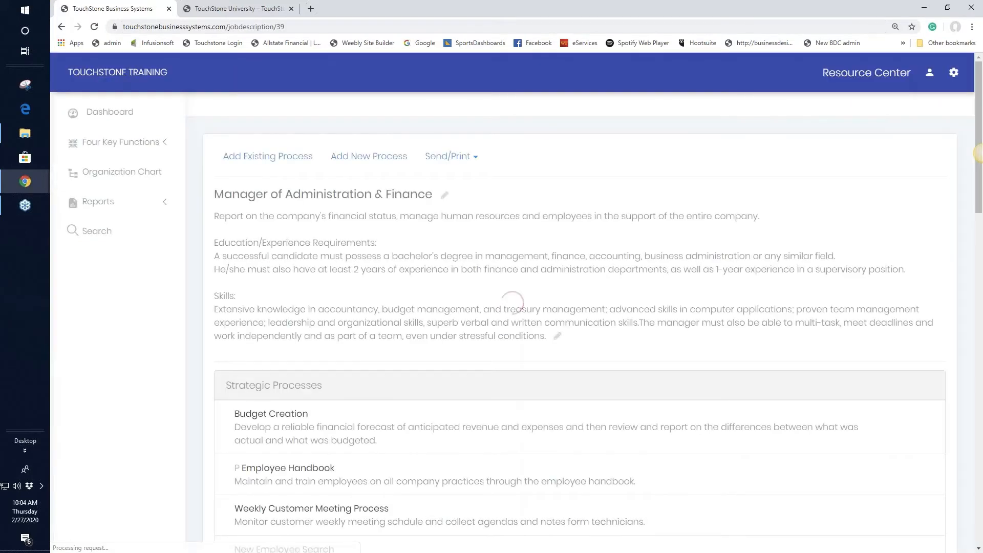
{"action": "scroll", "coordinate": [852, 365], "scroll_direction": "down", "scroll_amount": 2}
{"action": "scroll", "coordinate": [852, 365], "scroll_direction": "down", "scroll_amount": 2}
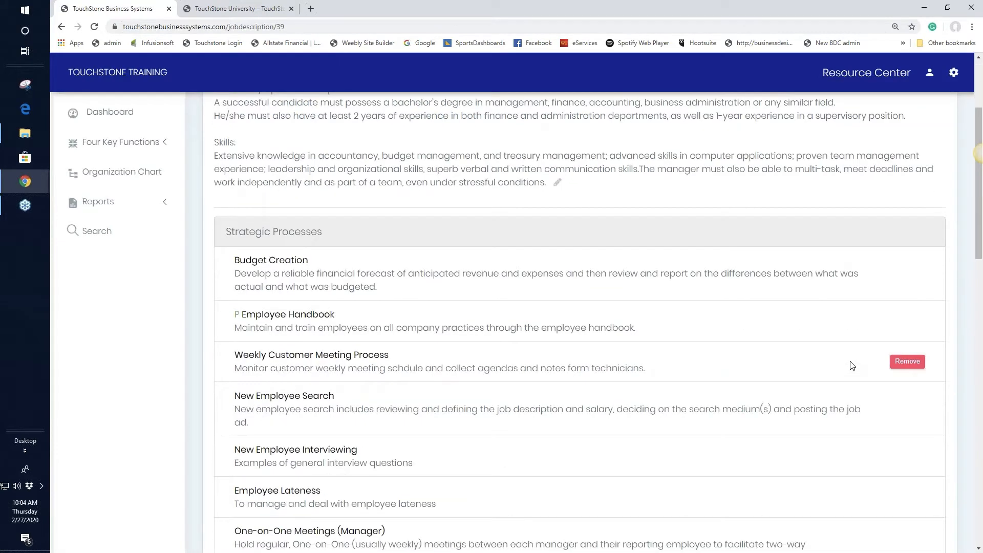
{"action": "scroll", "coordinate": [852, 365], "scroll_direction": "up", "scroll_amount": 3}
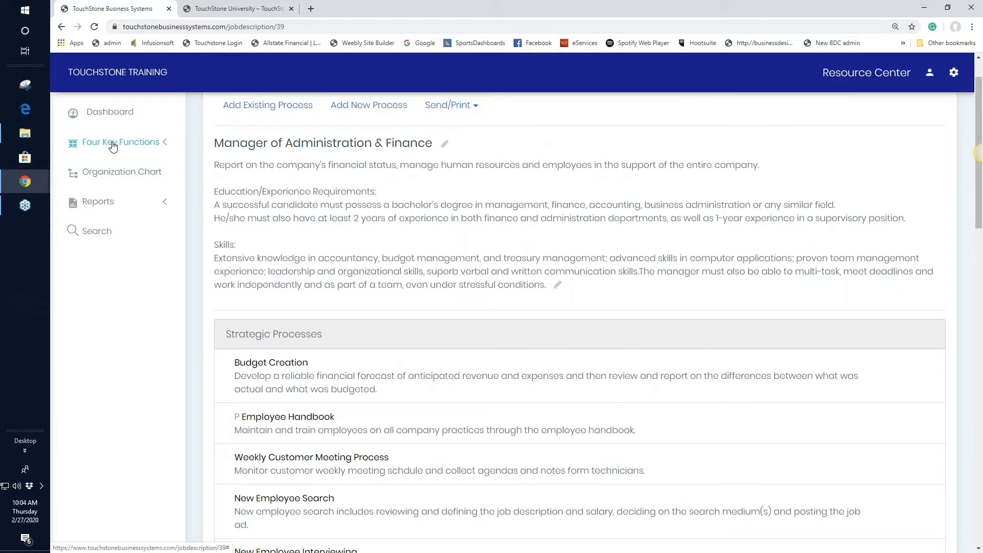
Look over the Budget Creation process tools, then return to the Dashboard.
{"action": "left_click", "coordinate": [284, 367]}
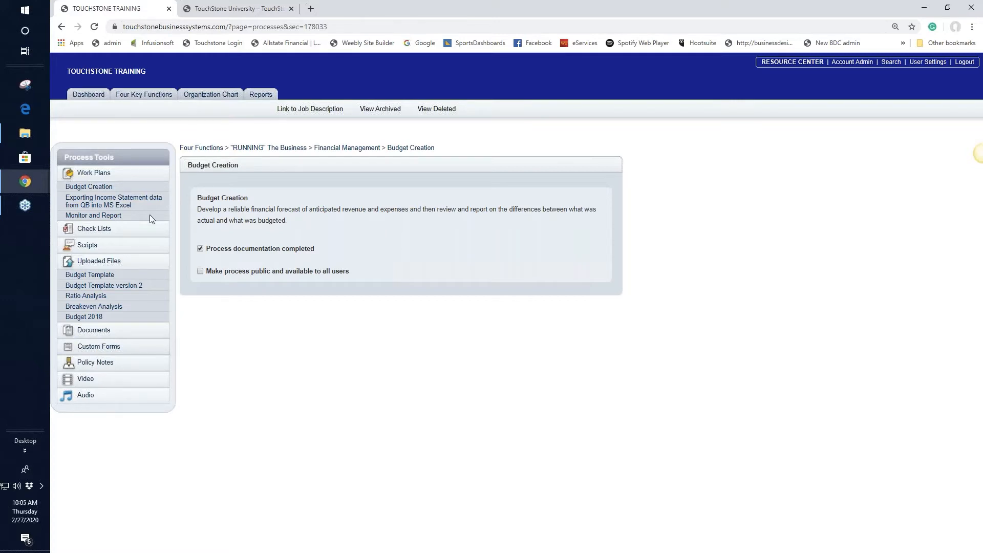
{"action": "left_click", "coordinate": [89, 95]}
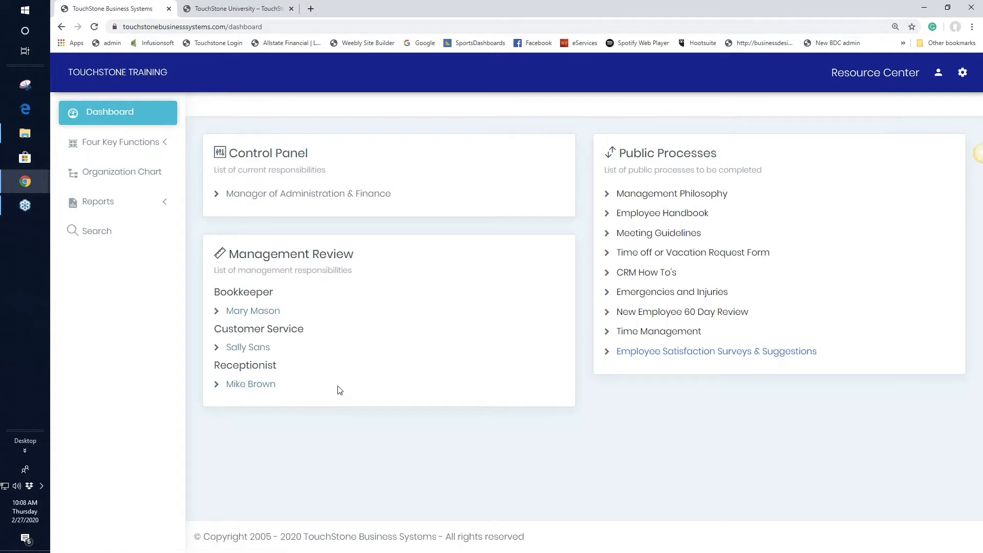
{"action": "left_click", "coordinate": [262, 350]}
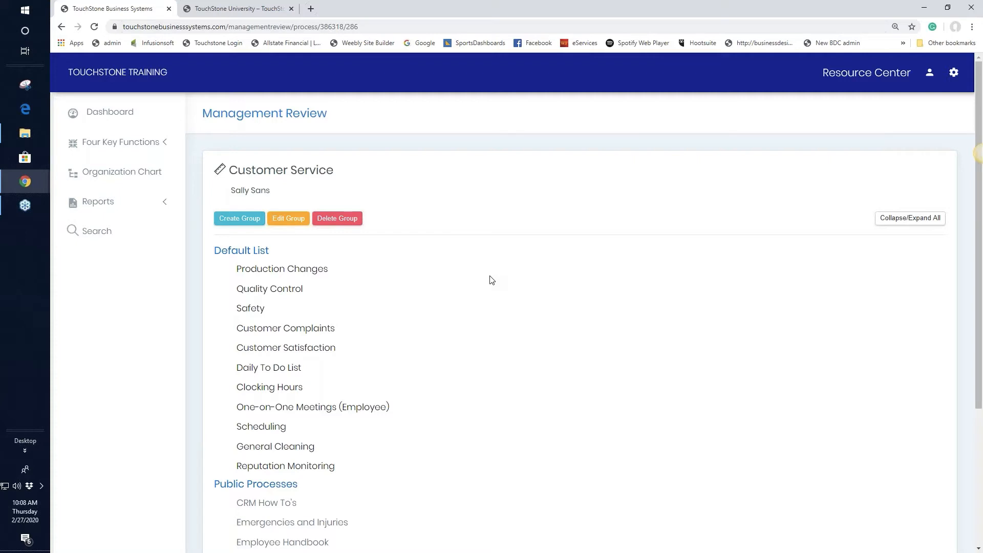
{"action": "left_click", "coordinate": [113, 118]}
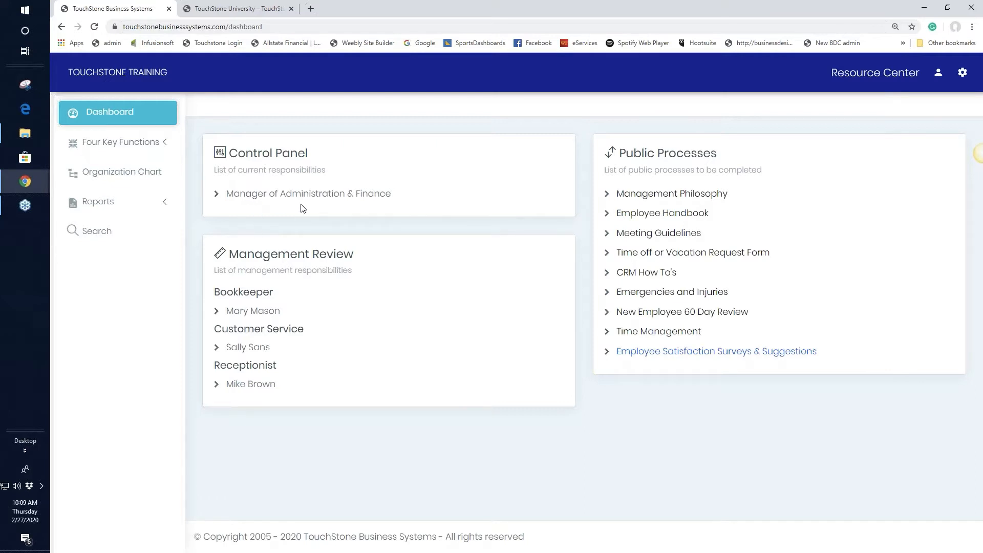
Check the key account holder's control panel assignments, then reopen the Manager of Administration & Finance panel.
{"action": "left_click", "coordinate": [963, 75]}
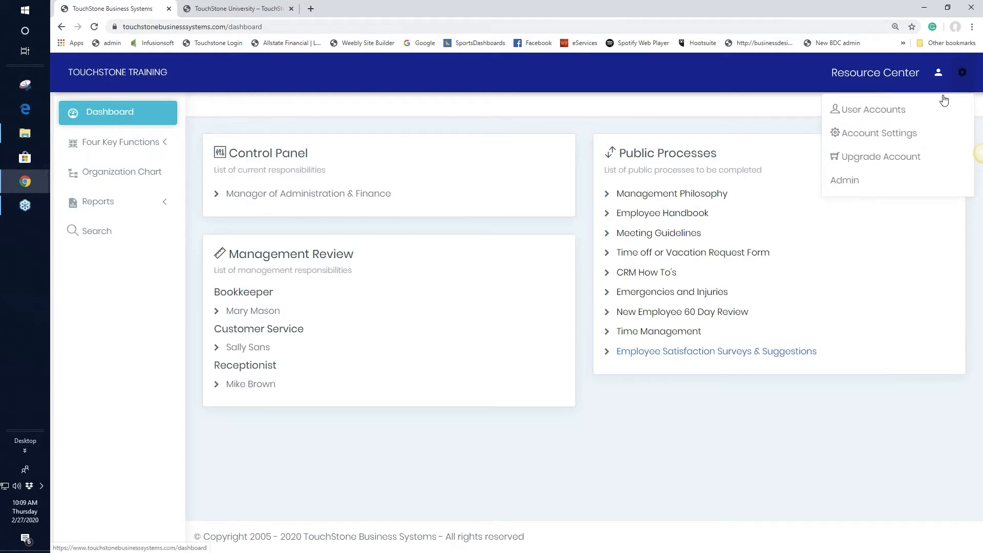
{"action": "left_click", "coordinate": [871, 111]}
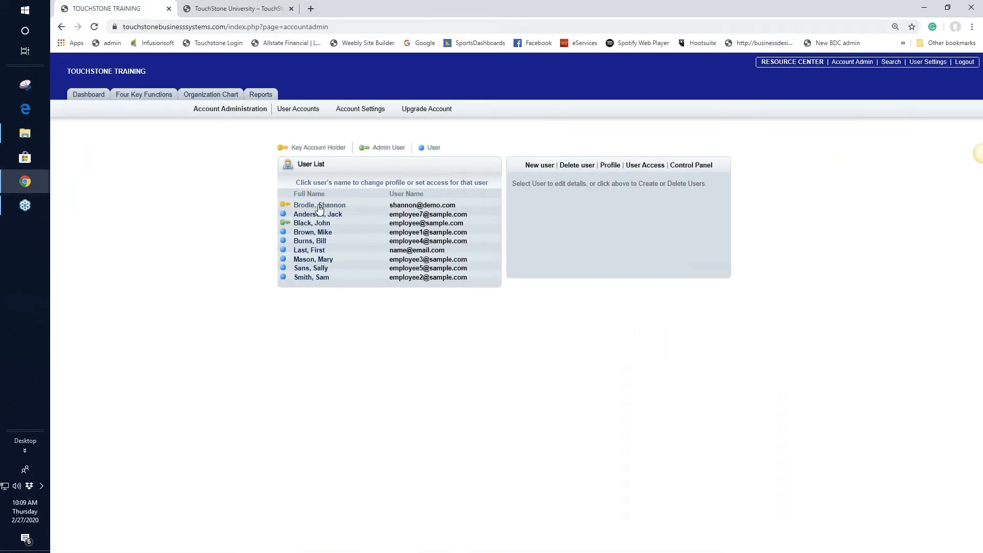
{"action": "left_click", "coordinate": [326, 206]}
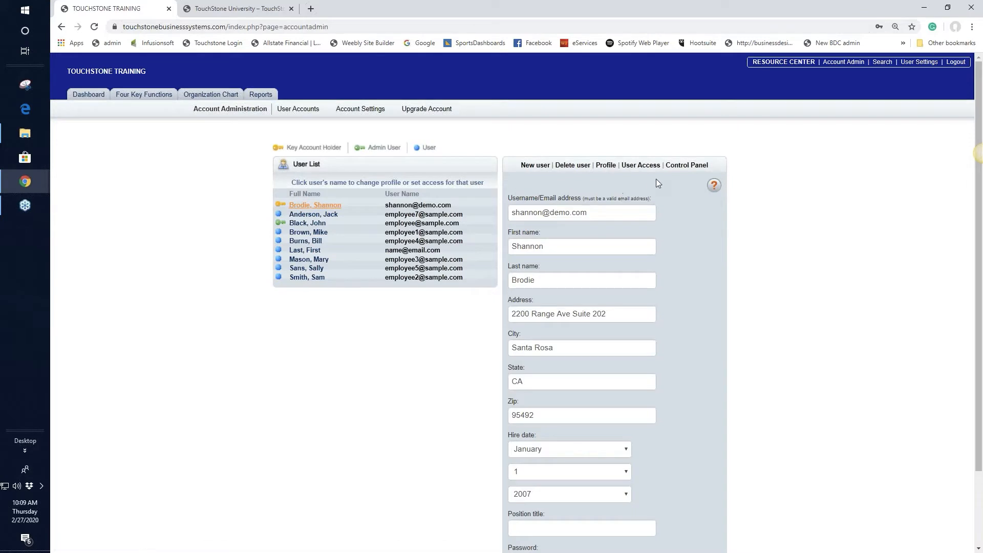
{"action": "left_click", "coordinate": [690, 166]}
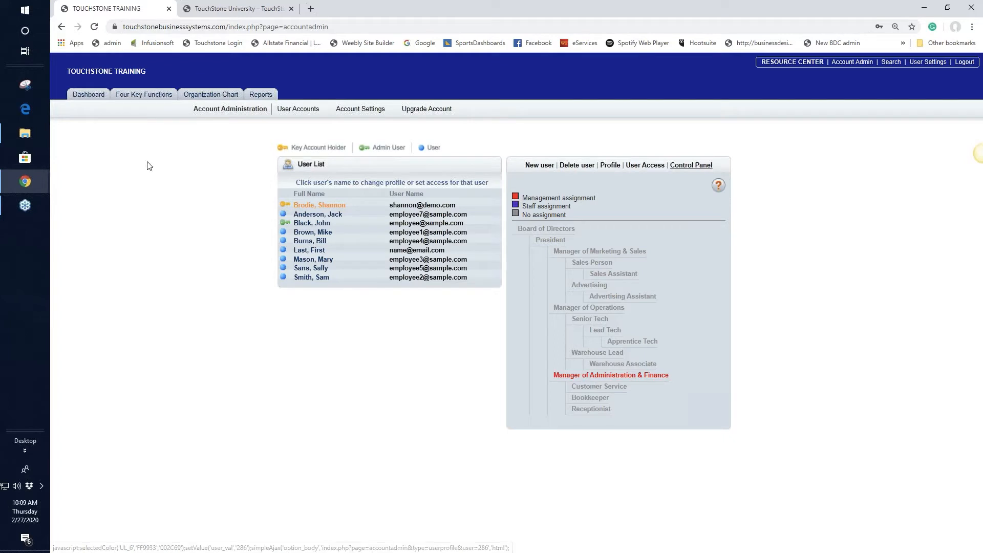
{"action": "left_click", "coordinate": [87, 96]}
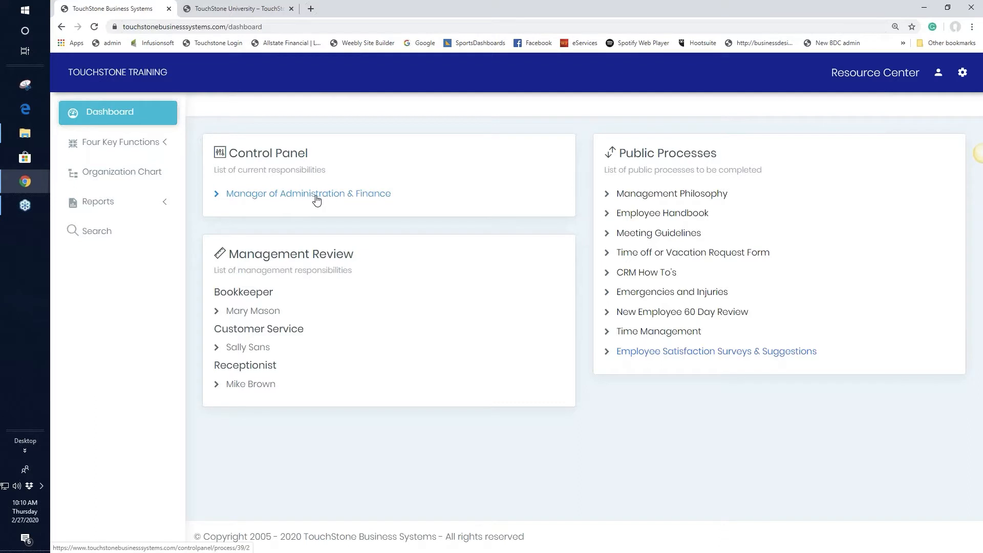
{"action": "left_click", "coordinate": [316, 200]}
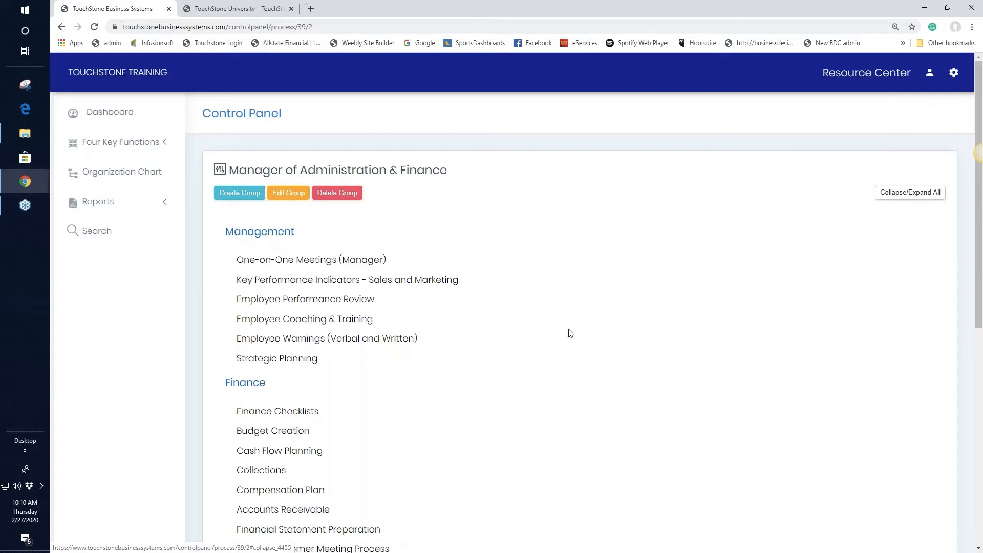
Collapse all groups, leaving only Human Resources expanded with its seven processes.
{"action": "left_click", "coordinate": [916, 198]}
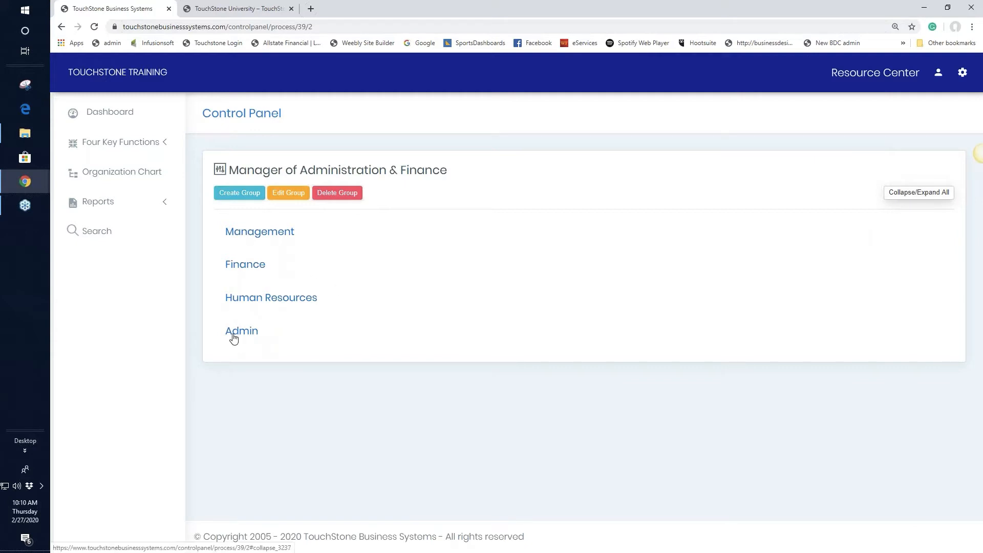
{"action": "left_click", "coordinate": [249, 306]}
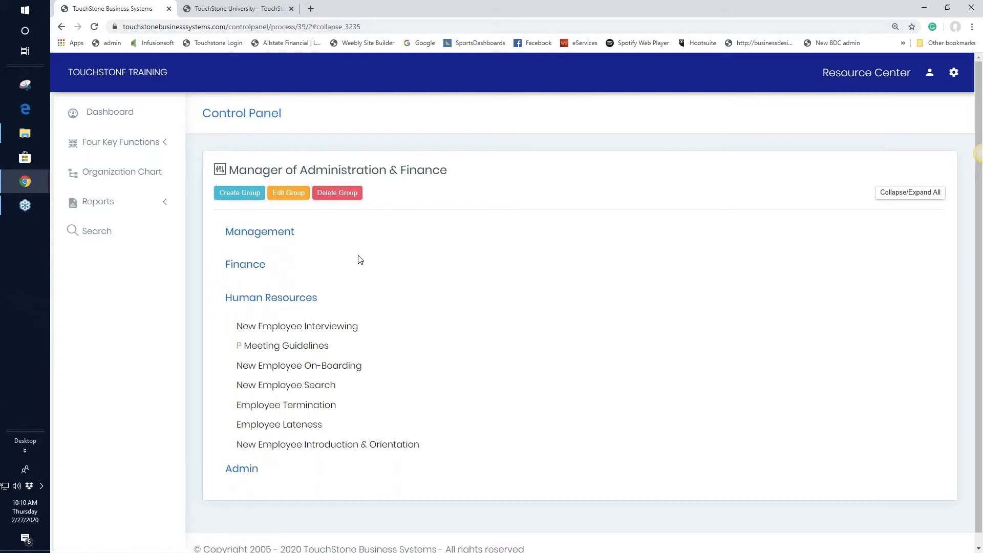
Create an empty group named 'Name of the group' at the top of the list.
{"action": "left_click", "coordinate": [241, 197]}
{"action": "left_click", "coordinate": [427, 128]}
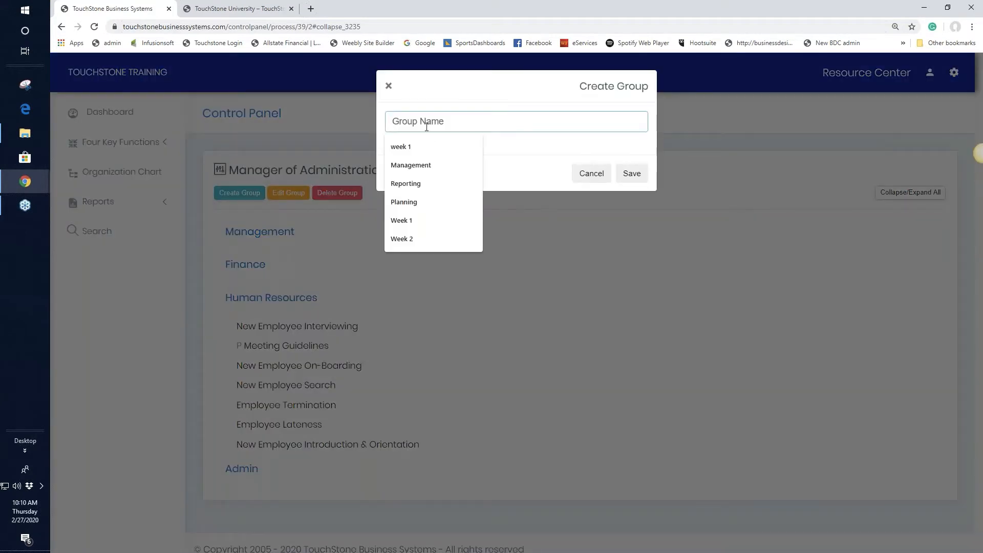
{"action": "type", "text": "Name of the "}
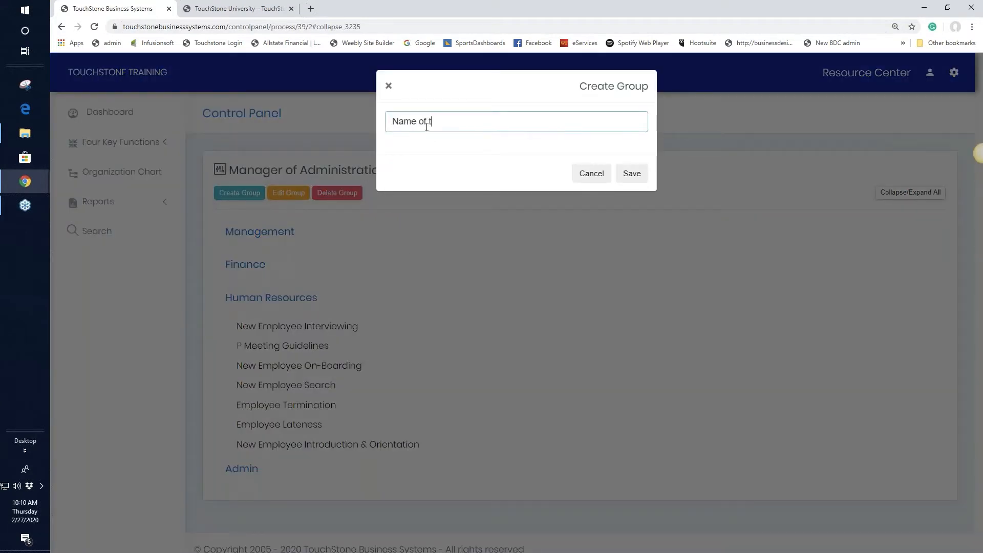
{"action": "type", "text": "group"}
{"action": "left_click", "coordinate": [632, 174]}
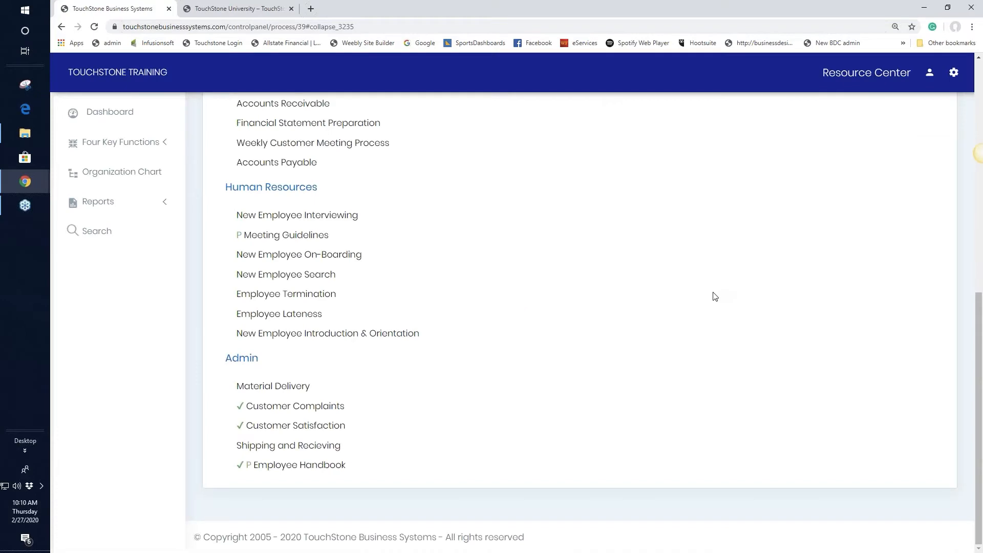
{"action": "scroll", "coordinate": [713, 294], "scroll_direction": "up", "scroll_amount": 5}
{"action": "scroll", "coordinate": [709, 297], "scroll_direction": "up", "scroll_amount": 4}
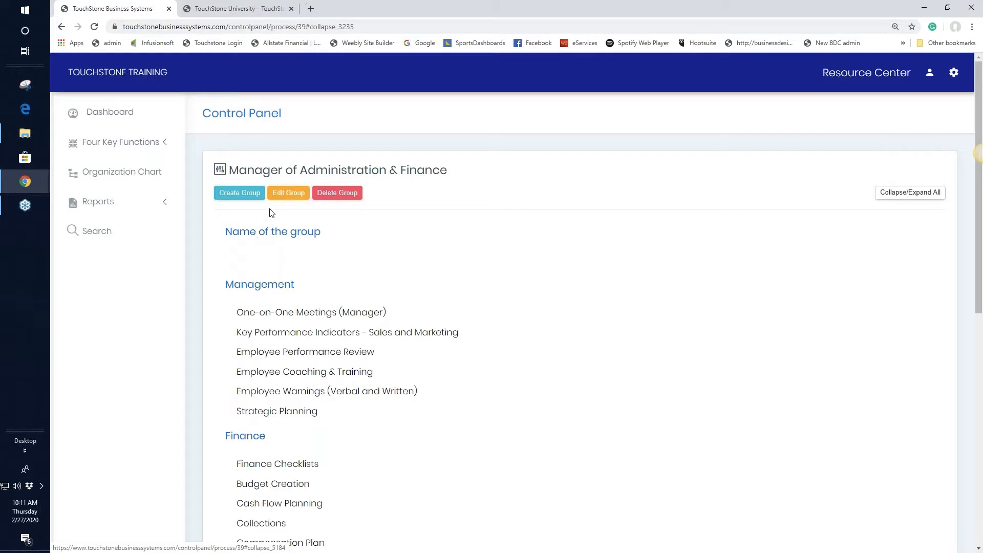
Rename the group 'Name of the group' to 'Edit'.
{"action": "left_click", "coordinate": [294, 195]}
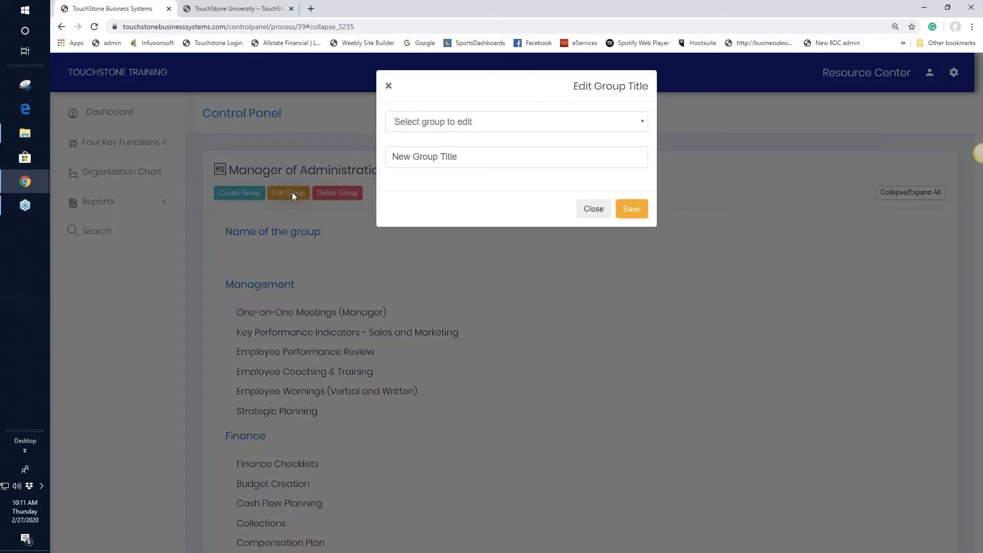
{"action": "left_click", "coordinate": [443, 126]}
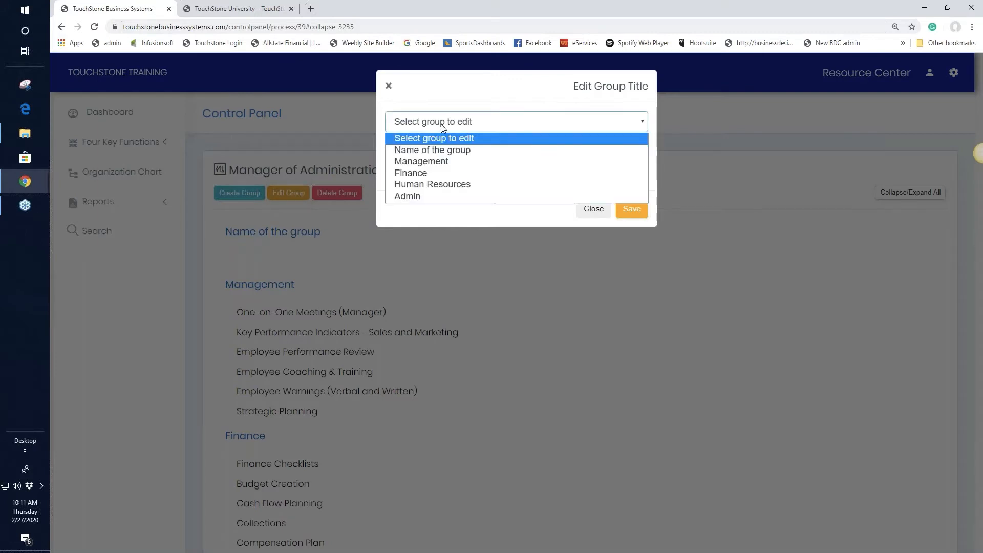
{"action": "left_click", "coordinate": [443, 150]}
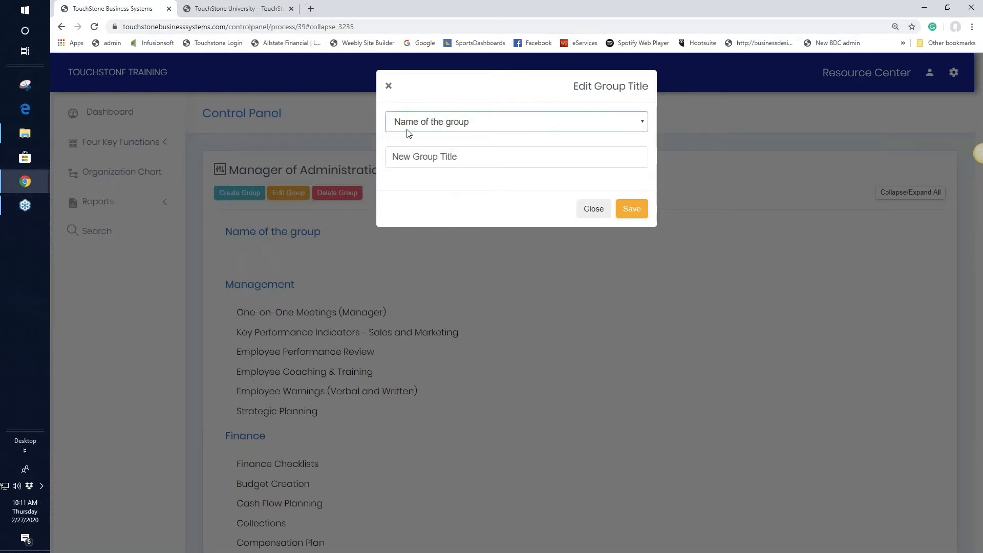
{"action": "left_click", "coordinate": [417, 160]}
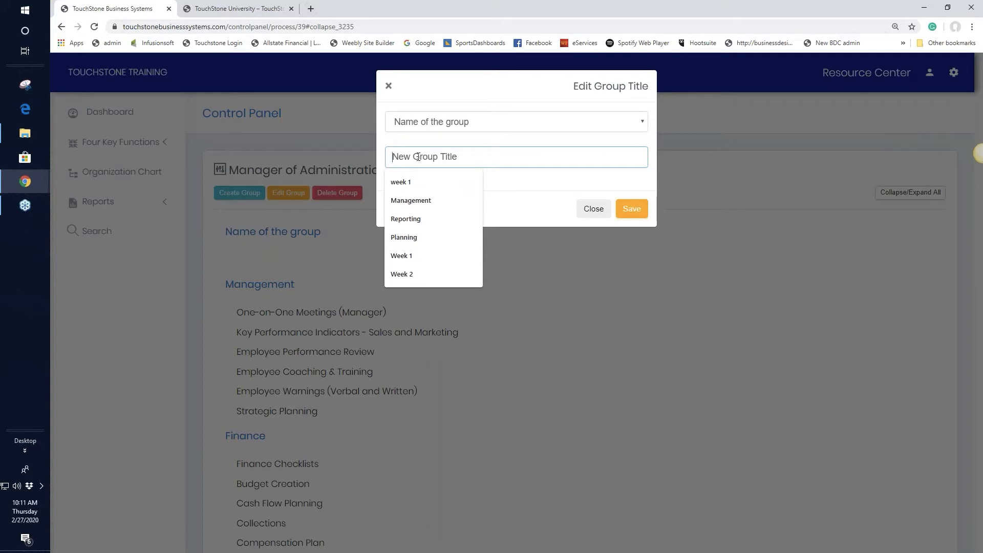
{"action": "type", "text": "Edit"}
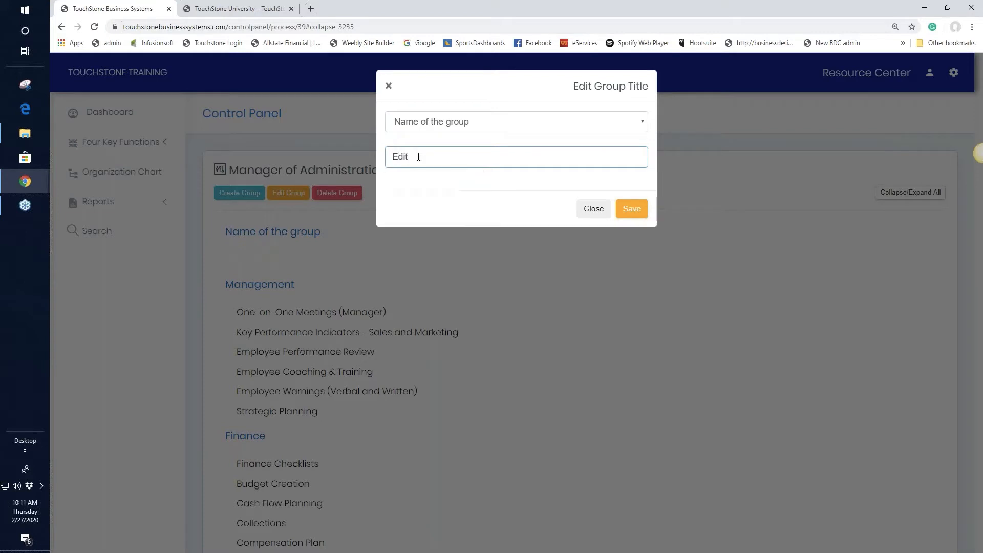
{"action": "left_click", "coordinate": [642, 210]}
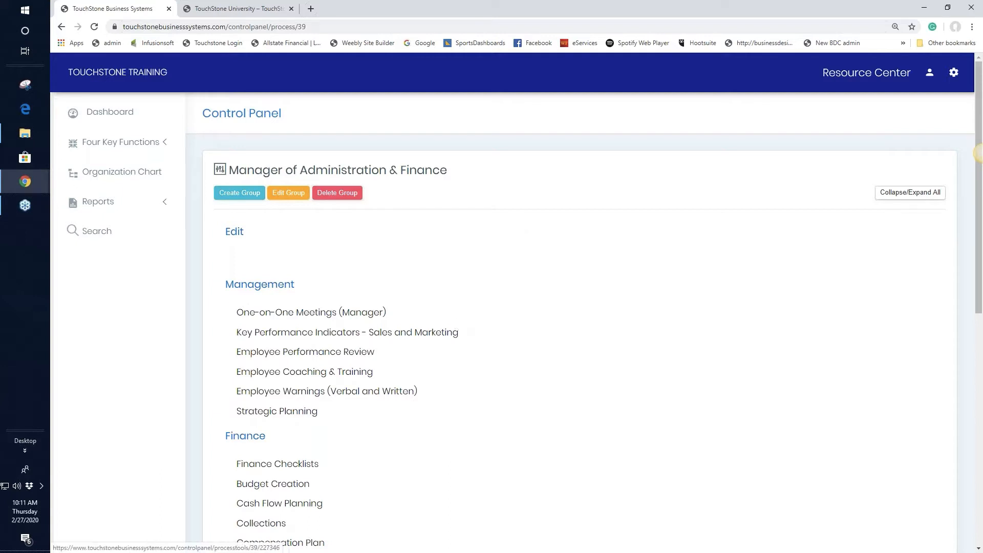
{"action": "scroll", "coordinate": [647, 389], "scroll_direction": "down", "scroll_amount": 4}
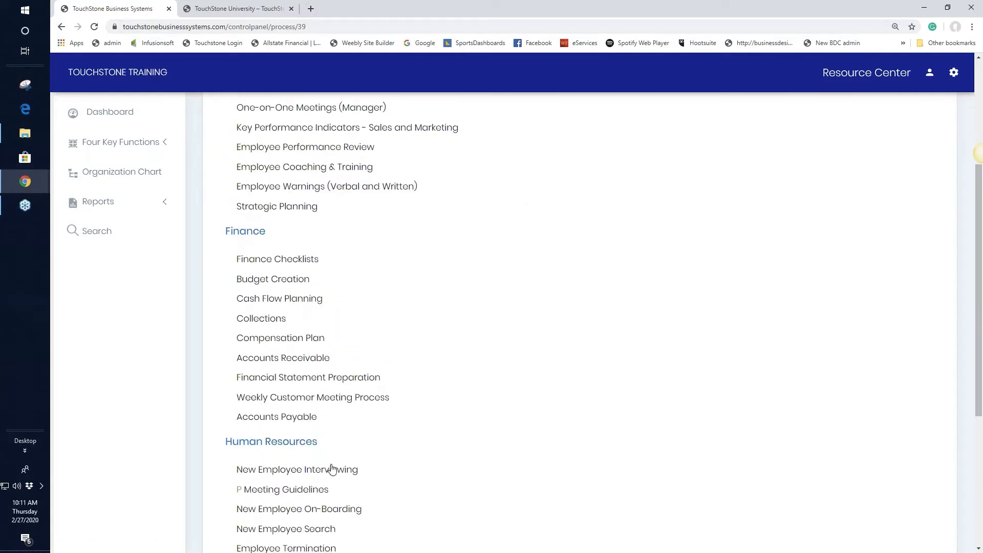
{"action": "scroll", "coordinate": [659, 381], "scroll_direction": "up", "scroll_amount": 3}
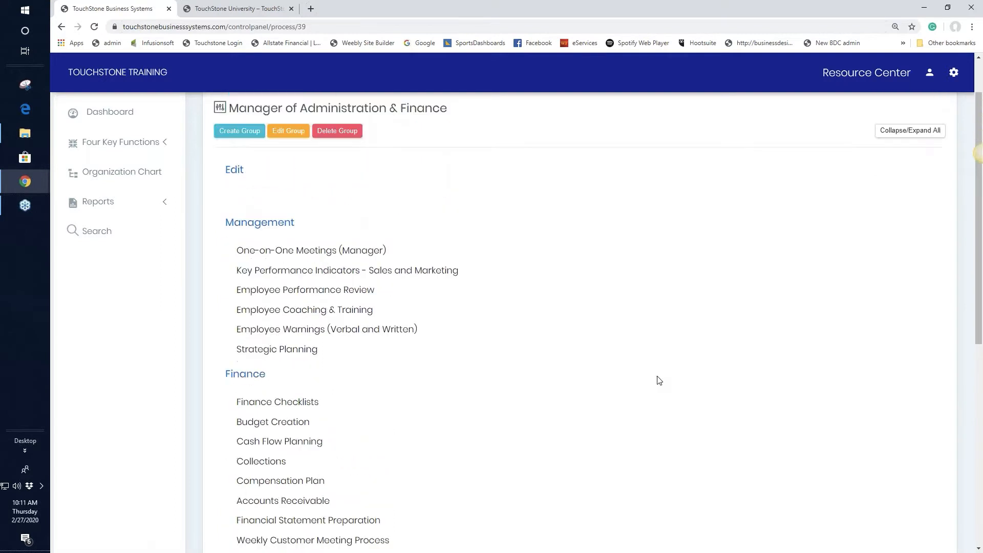
{"action": "scroll", "coordinate": [659, 381], "scroll_direction": "up", "scroll_amount": 1}
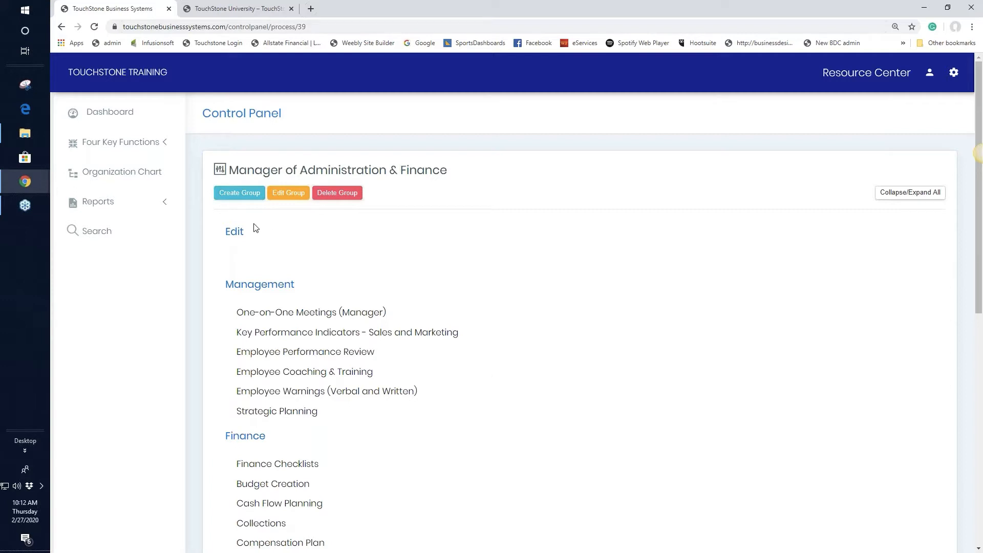
Add an empty group titled '8:00am' beneath the Edit group.
{"action": "left_click", "coordinate": [243, 195]}
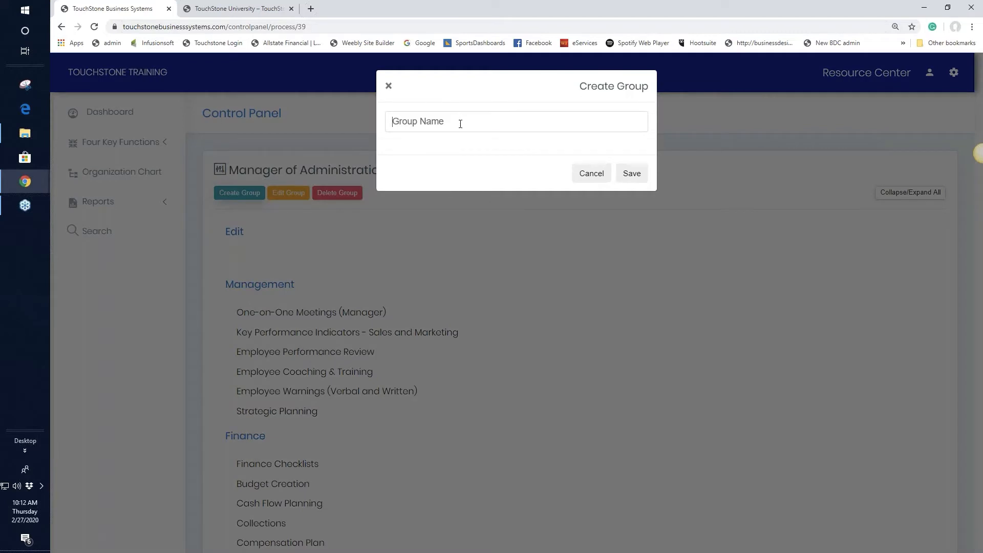
{"action": "left_click", "coordinate": [459, 123]}
{"action": "type", "text": "*"}
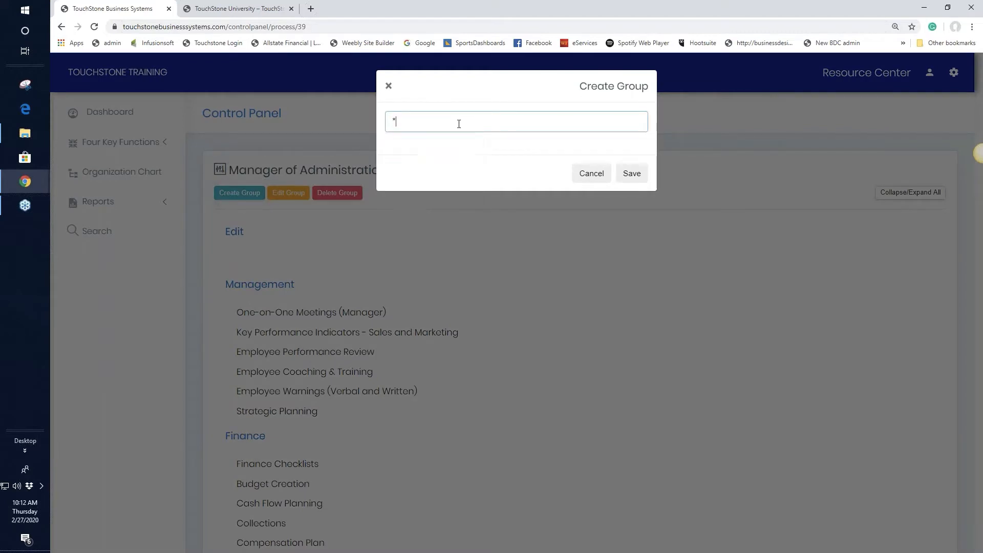
{"action": "type", "text": ":3"}
{"action": "key", "text": "BackSpace"}
{"action": "key", "text": "BackSpace"}
{"action": "key", "text": "BackSpace"}
{"action": "type", "text": "8:00am"}
{"action": "left_click", "coordinate": [632, 173]}
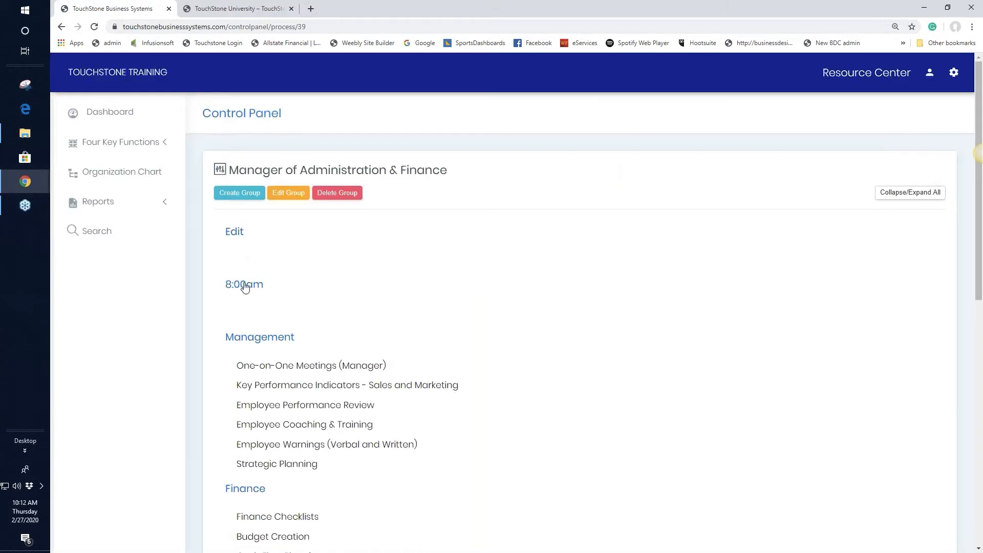
Move the 8:00am group from above Edit down below Management.
{"action": "left_click", "coordinate": [244, 263]}
{"action": "left_click_drag", "start_coordinate": [244, 263], "coordinate": [242, 235]}
{"action": "left_click_drag", "start_coordinate": [246, 229], "coordinate": [285, 471]}
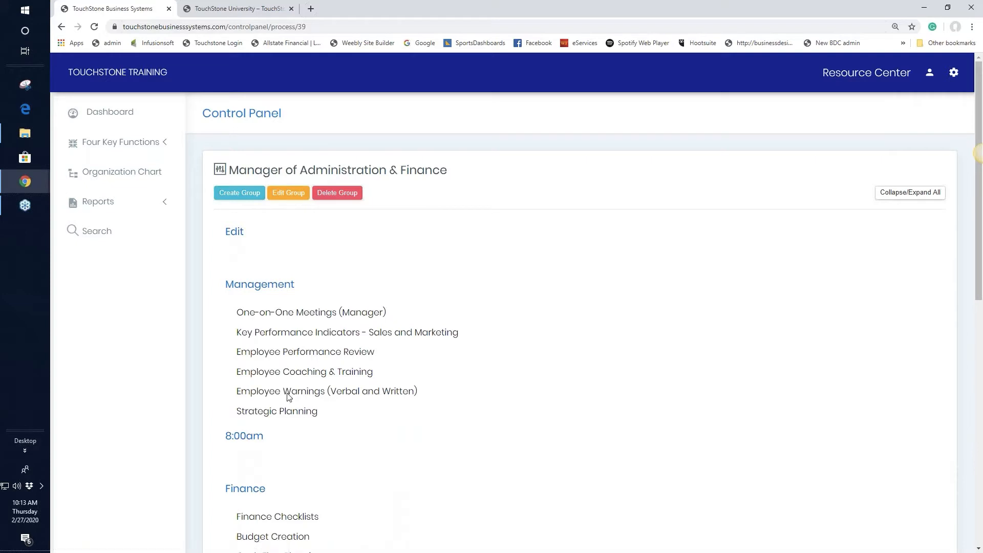
Put Management then Finance at the top, with Strategic Planning above Employee Warnings.
{"action": "left_click_drag", "start_coordinate": [278, 288], "coordinate": [269, 225]}
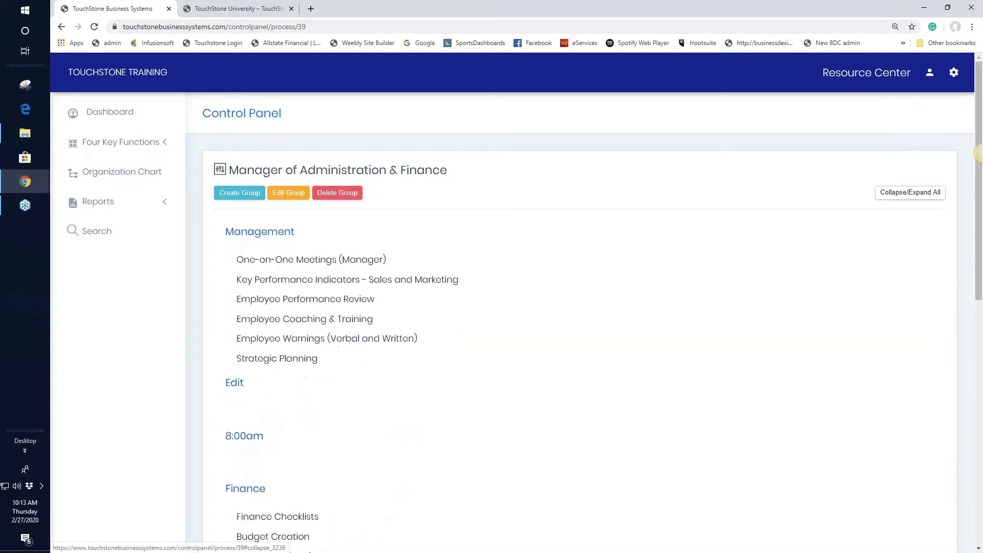
{"action": "left_click_drag", "start_coordinate": [253, 491], "coordinate": [254, 383]}
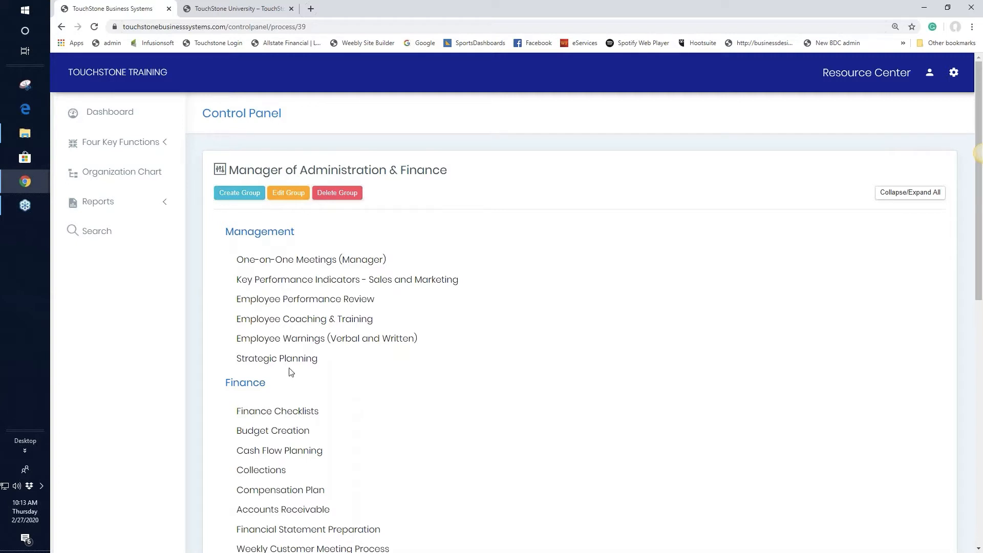
{"action": "left_click_drag", "start_coordinate": [288, 364], "coordinate": [555, 430]}
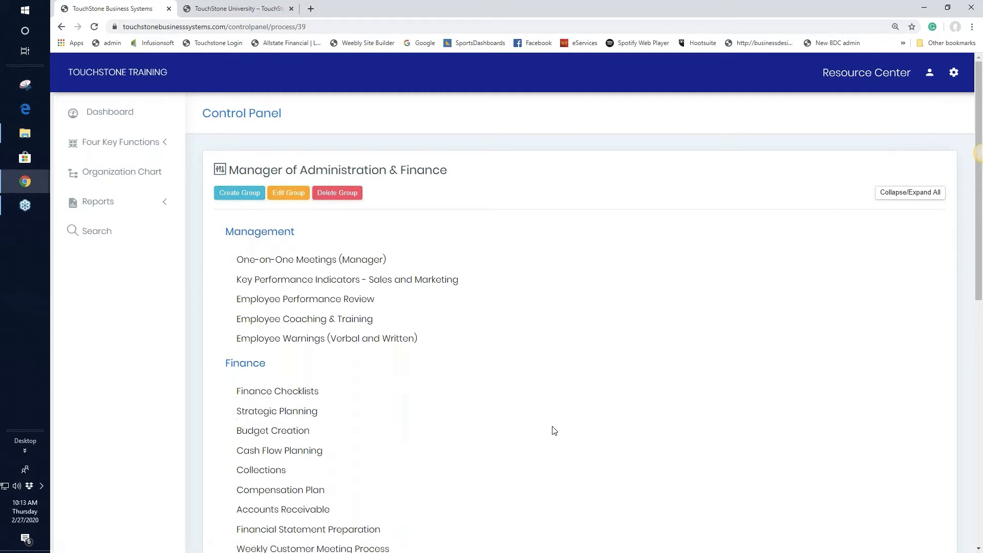
{"action": "left_click_drag", "start_coordinate": [305, 410], "coordinate": [296, 328]}
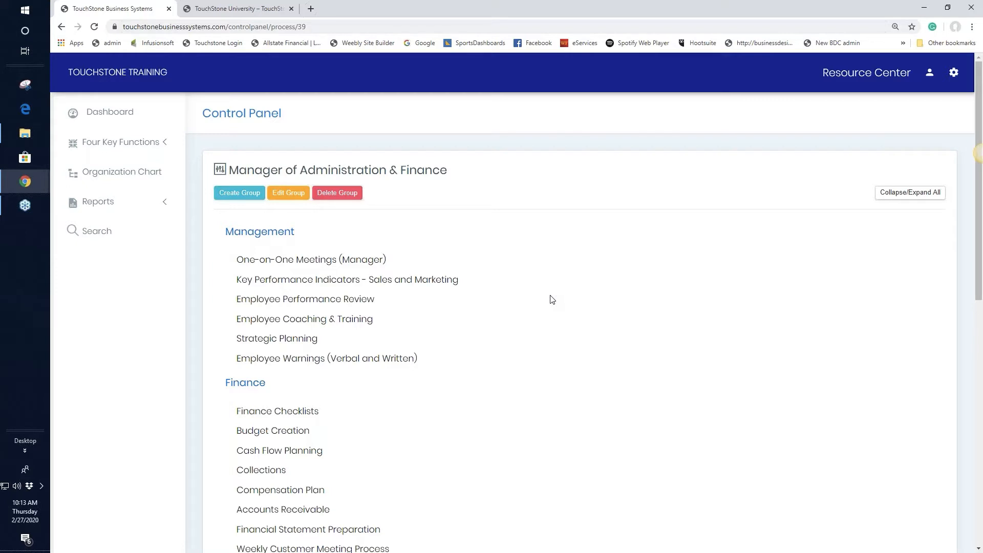
{"action": "left_click", "coordinate": [955, 76]}
View the User Accounts list, then return to the Dashboard.
{"action": "left_click", "coordinate": [872, 114]}
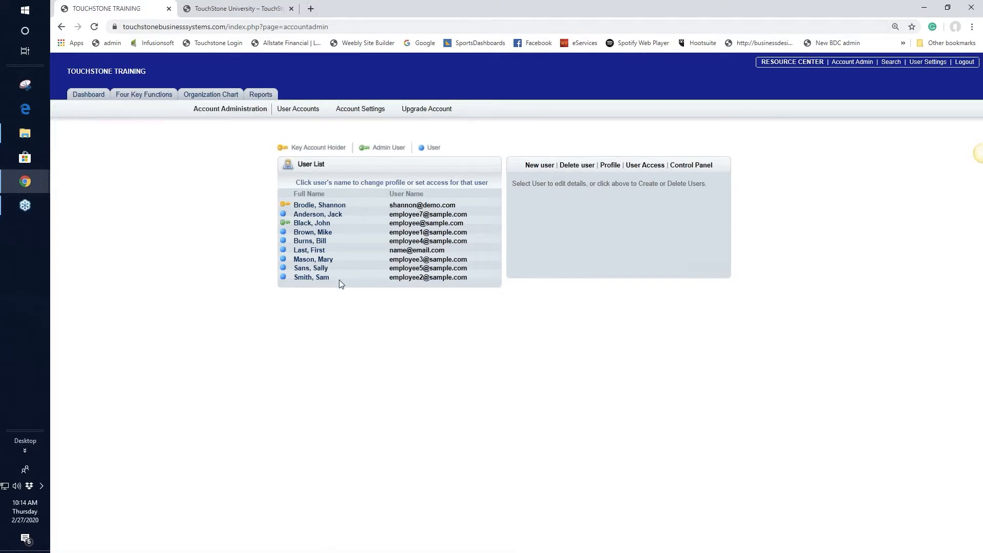
{"action": "left_click", "coordinate": [84, 95]}
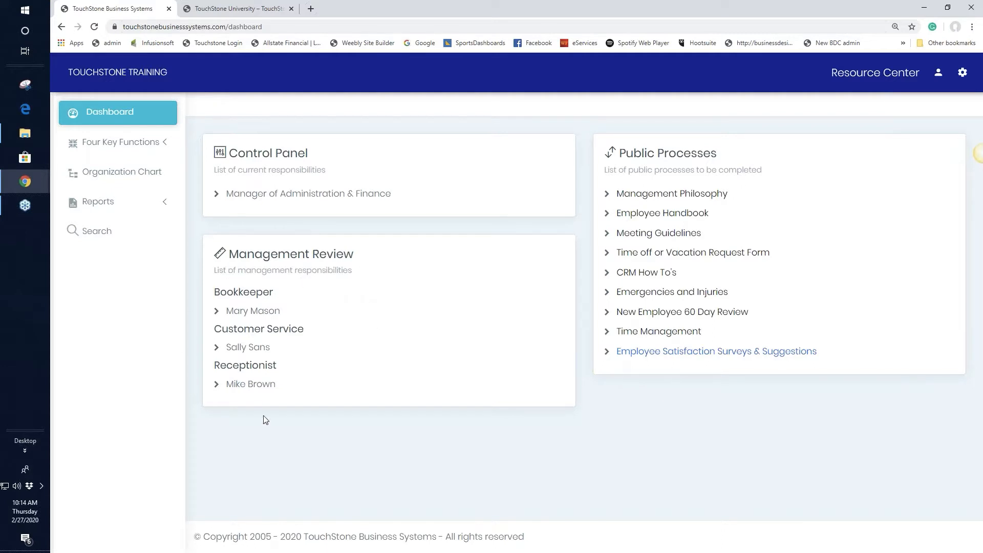
View the Customer Service management review, then reopen the Manager of Administration & Finance control panel.
{"action": "left_click", "coordinate": [253, 347]}
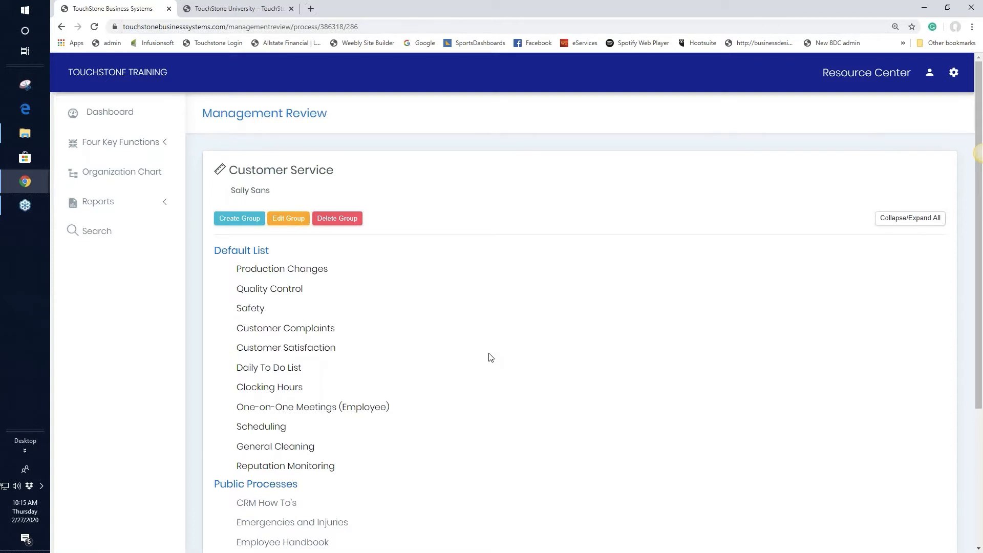
{"action": "left_click", "coordinate": [108, 112]}
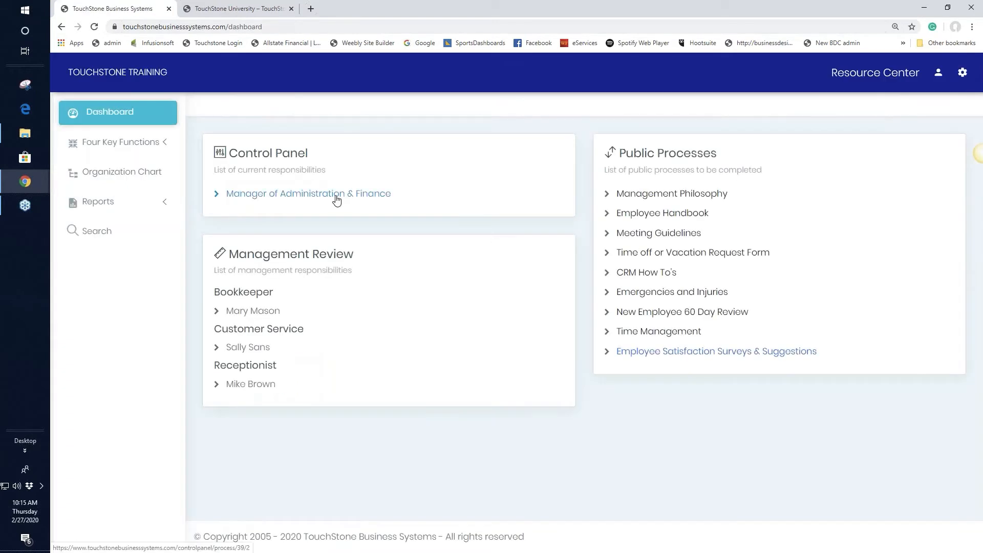
{"action": "left_click", "coordinate": [336, 200]}
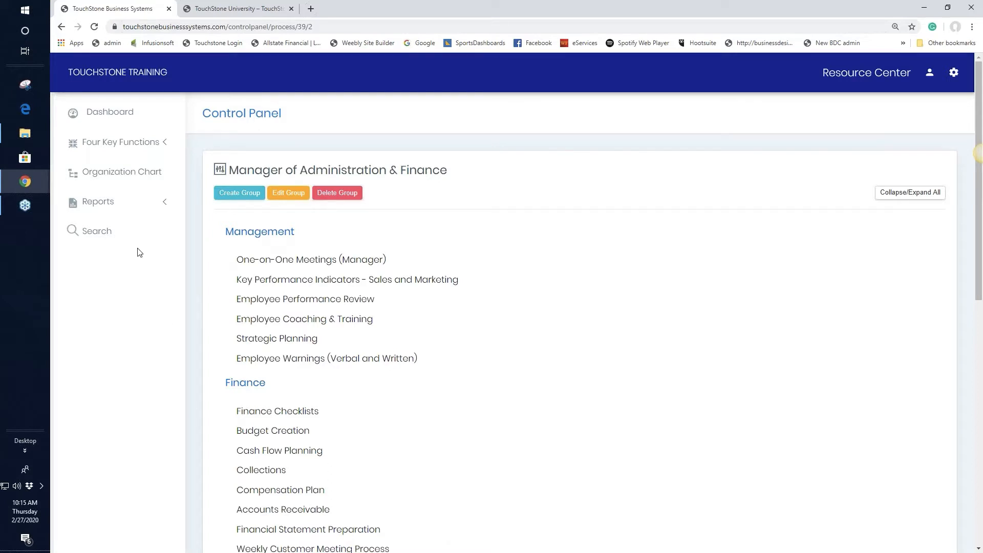
Open the Manager of Administration & Finance job description from the Organization Chart and review its strategic processes.
{"action": "left_click", "coordinate": [118, 172]}
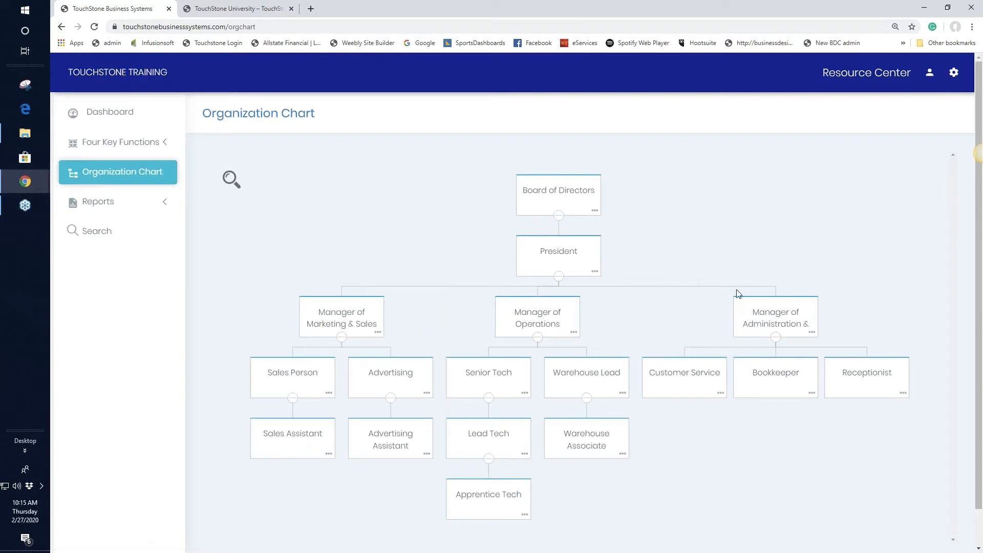
{"action": "left_click", "coordinate": [776, 320]}
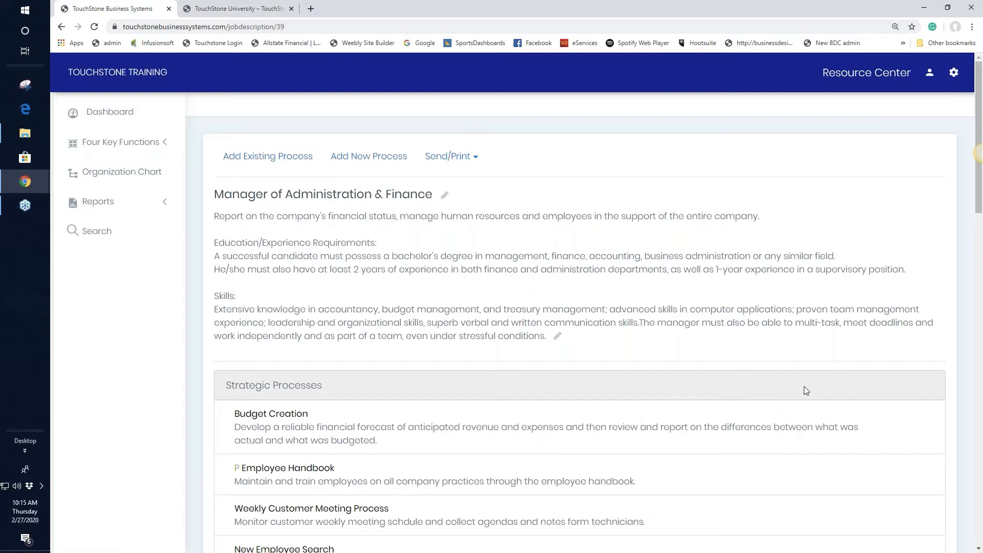
{"action": "scroll", "coordinate": [806, 390], "scroll_direction": "down", "scroll_amount": 4}
{"action": "mouse_move", "coordinate": [906, 225]}
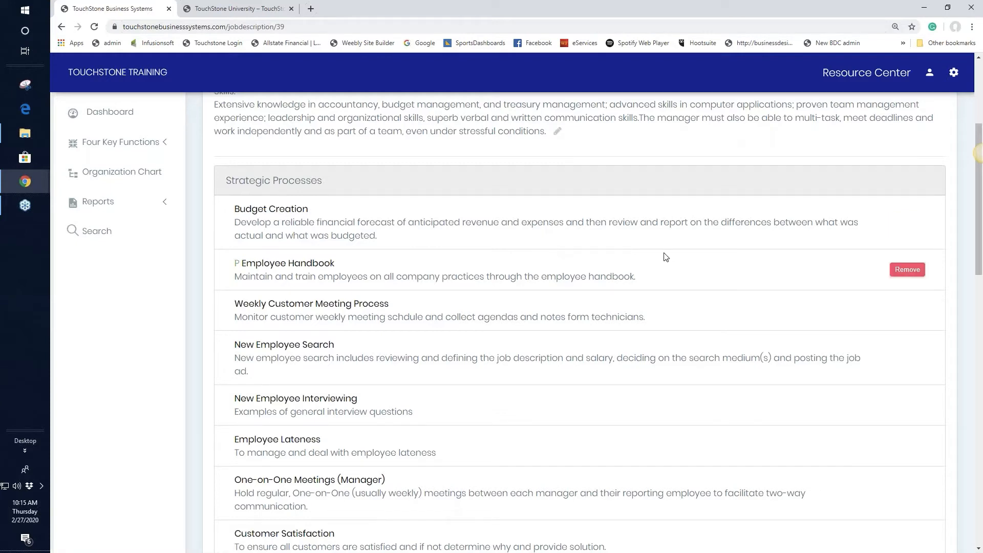
{"action": "scroll", "coordinate": [665, 258], "scroll_direction": "up", "scroll_amount": 3}
{"action": "scroll", "coordinate": [665, 258], "scroll_direction": "up", "scroll_amount": 1}
{"action": "left_click", "coordinate": [272, 156]}
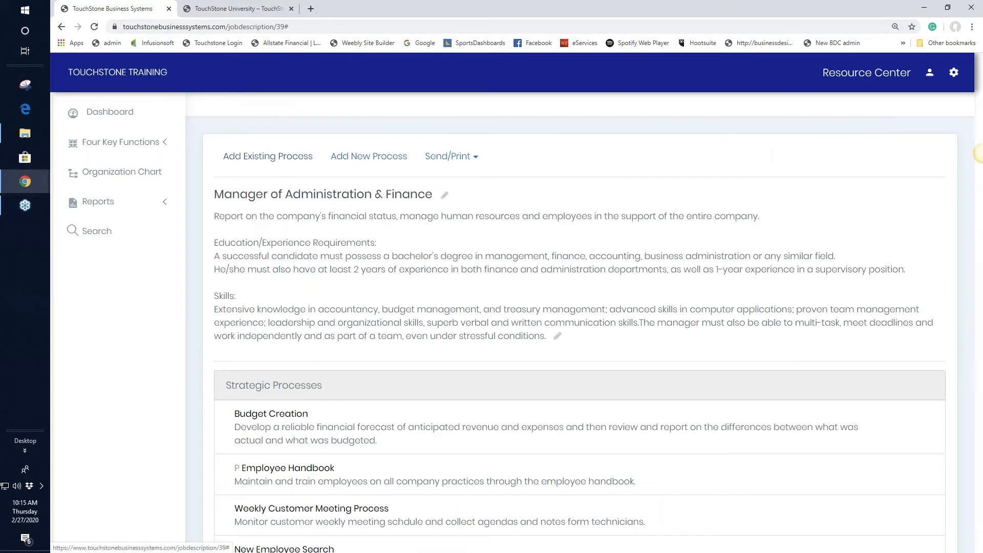
Add Reputation Monitoring from the Client Service sub function as a strategic process.
{"action": "left_click", "coordinate": [437, 158]}
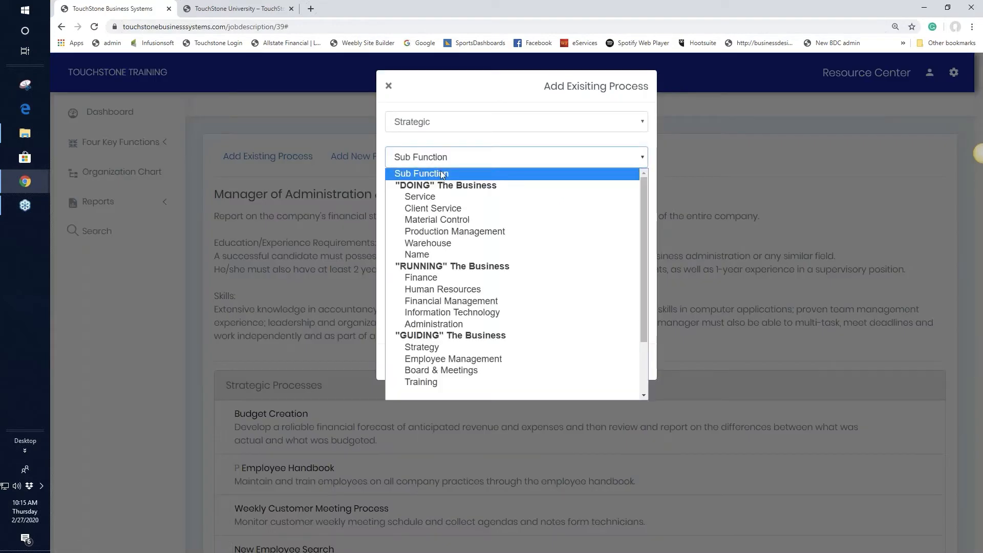
{"action": "left_click", "coordinate": [452, 209]}
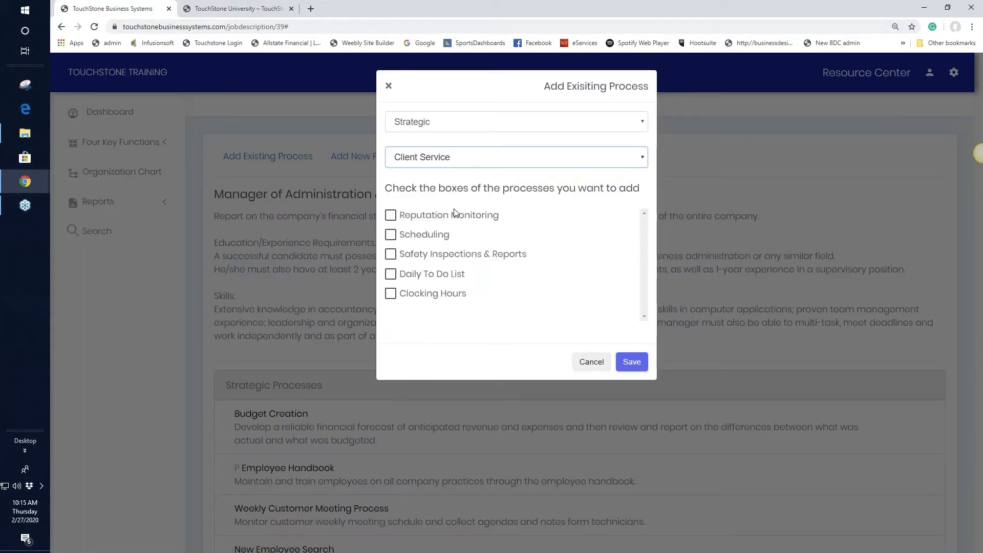
{"action": "left_click", "coordinate": [390, 216]}
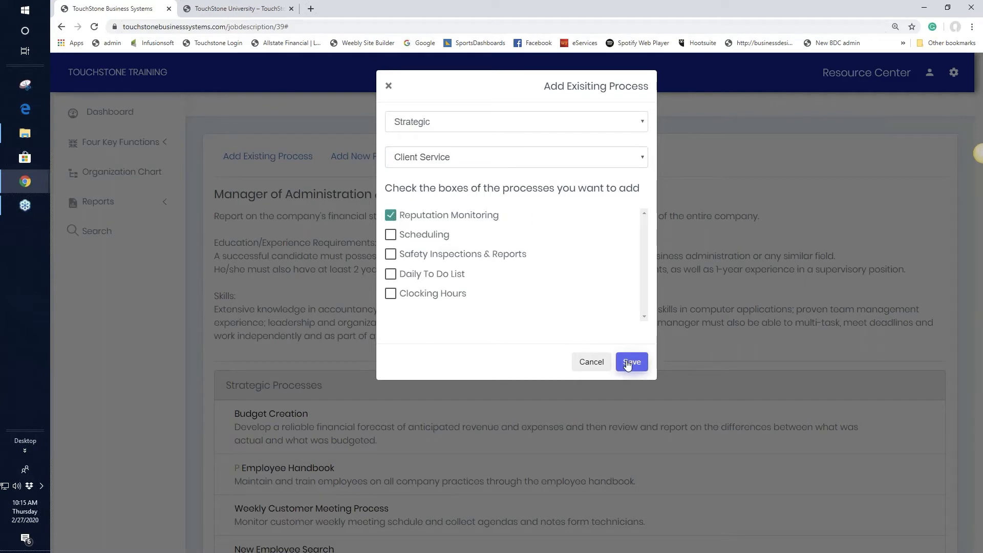
{"action": "left_click", "coordinate": [629, 364]}
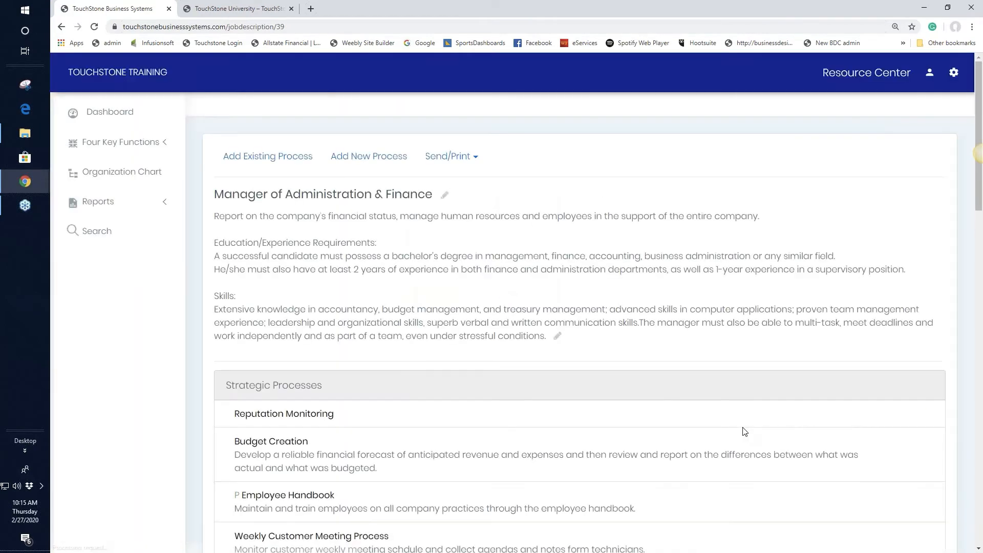
Check the updated strategic processes list and return to the Dashboard.
{"action": "scroll", "coordinate": [669, 386], "scroll_direction": "down", "scroll_amount": 4}
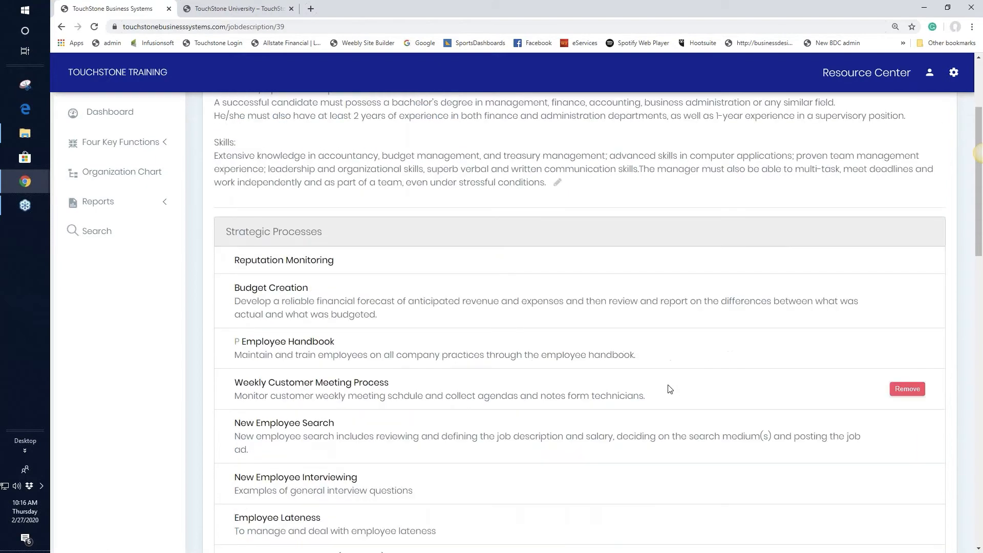
{"action": "scroll", "coordinate": [669, 388], "scroll_direction": "down", "scroll_amount": 10}
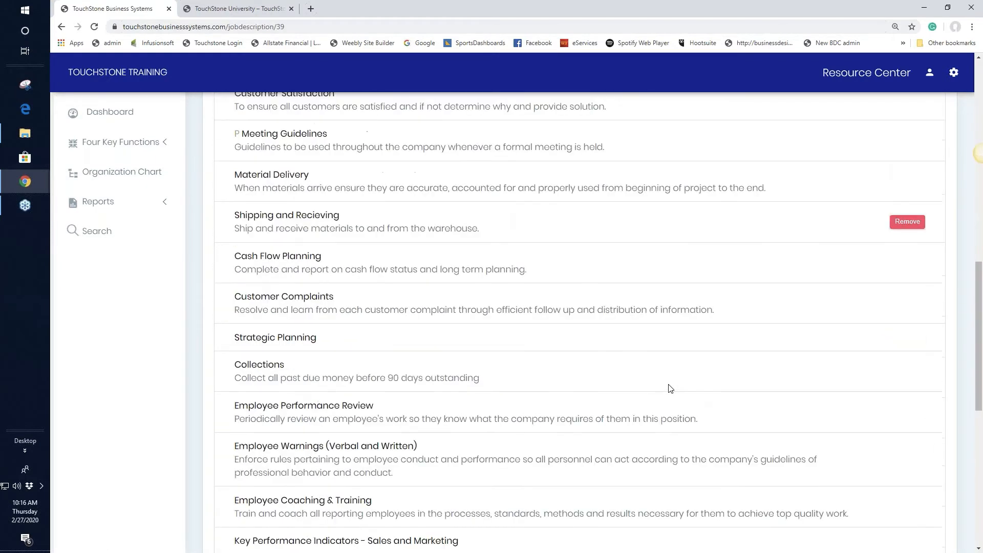
{"action": "scroll", "coordinate": [670, 388], "scroll_direction": "down", "scroll_amount": 7}
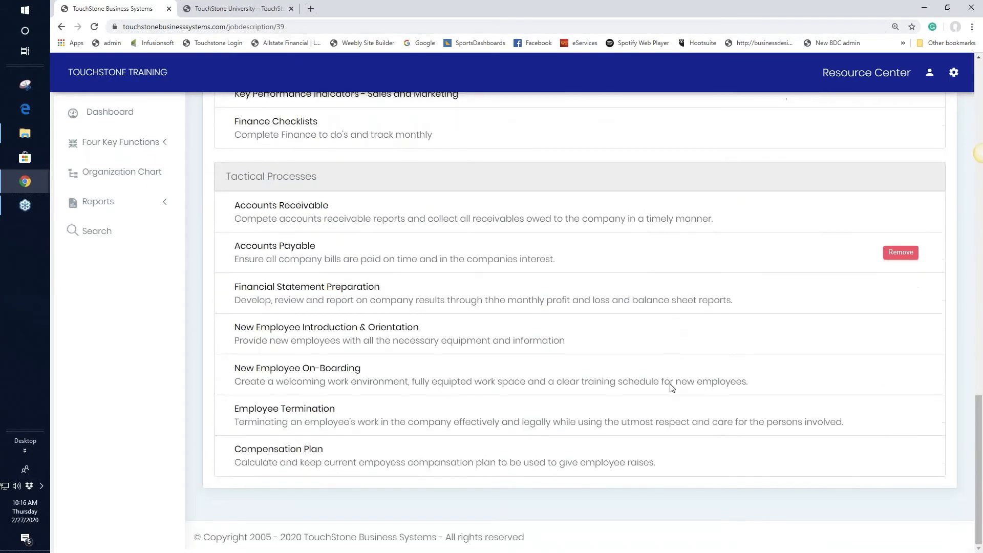
{"action": "scroll", "coordinate": [674, 384], "scroll_direction": "up", "scroll_amount": 6}
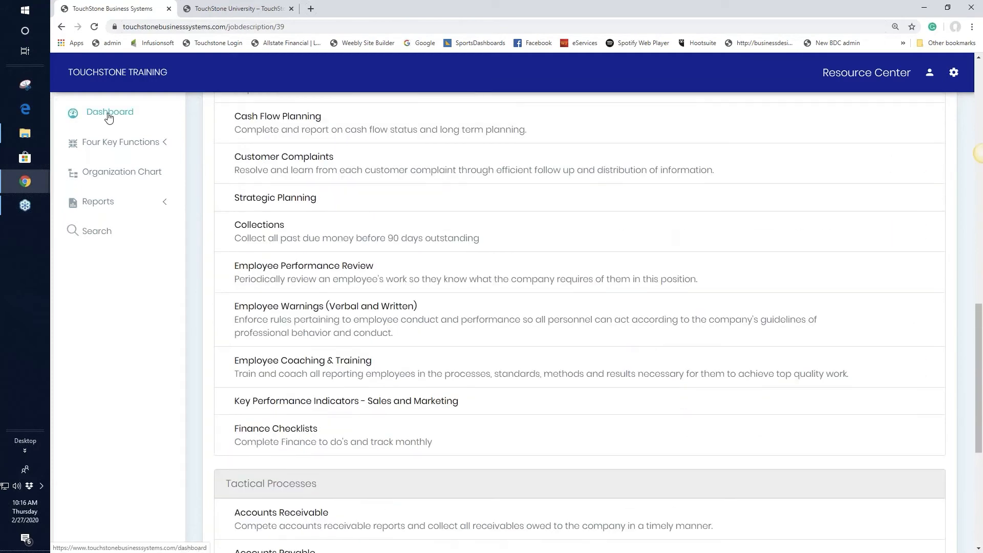
{"action": "left_click", "coordinate": [109, 116]}
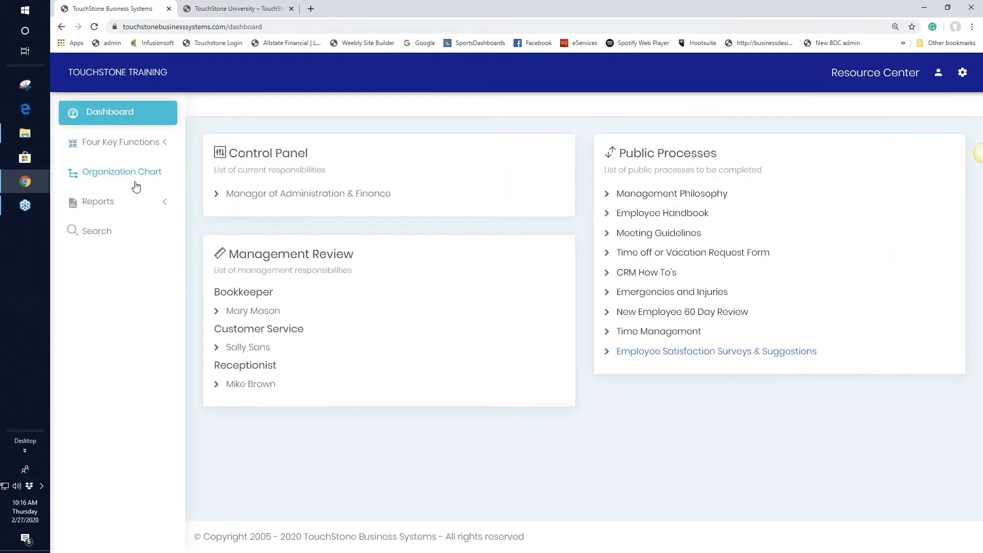
Move Reputation Monitoring from the Default List into the control panel's Management group.
{"action": "left_click", "coordinate": [322, 195]}
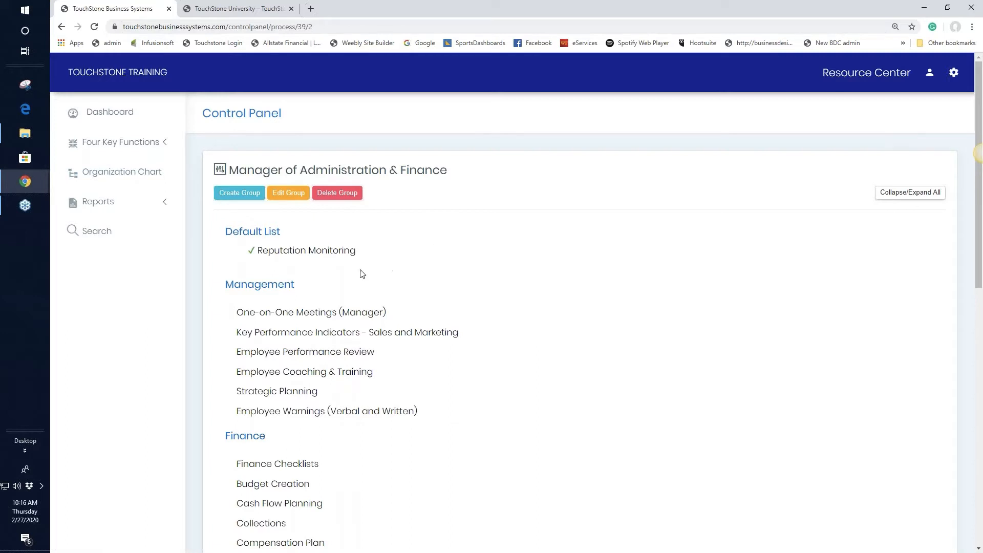
{"action": "left_click_drag", "start_coordinate": [333, 252], "coordinate": [341, 328]}
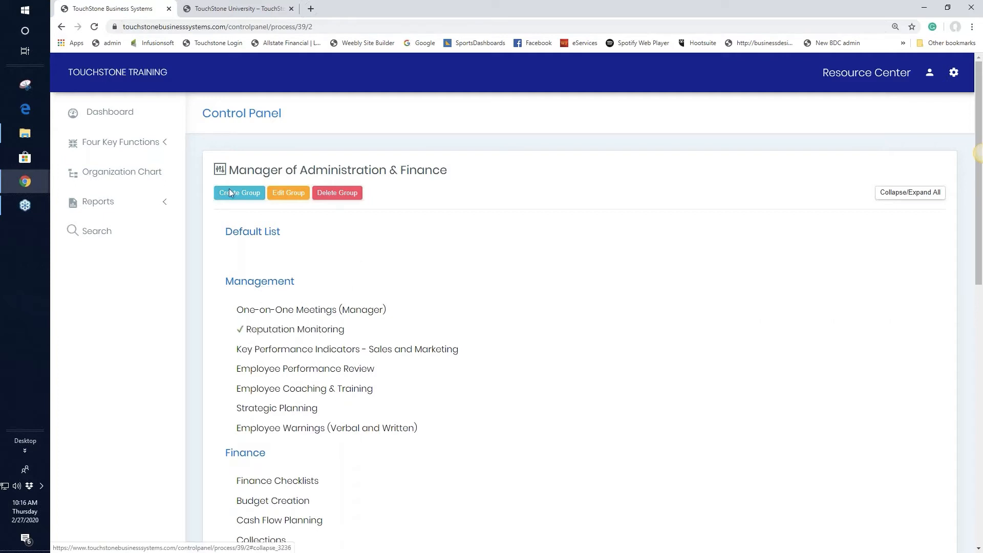
{"action": "left_click", "coordinate": [94, 27]}
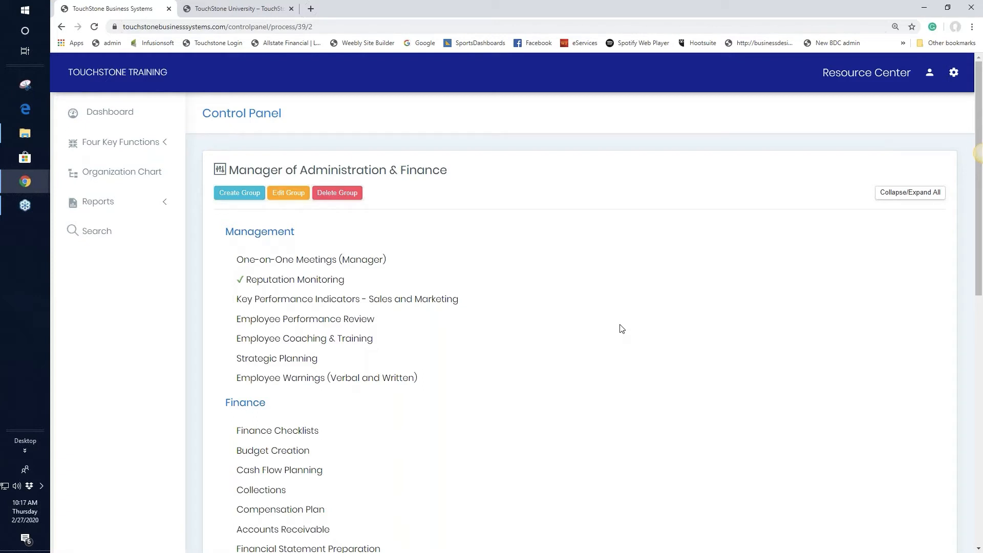
Collapse all groups, move Human Resources between Finance and 8:00am, and expand Management.
{"action": "left_click", "coordinate": [911, 194]}
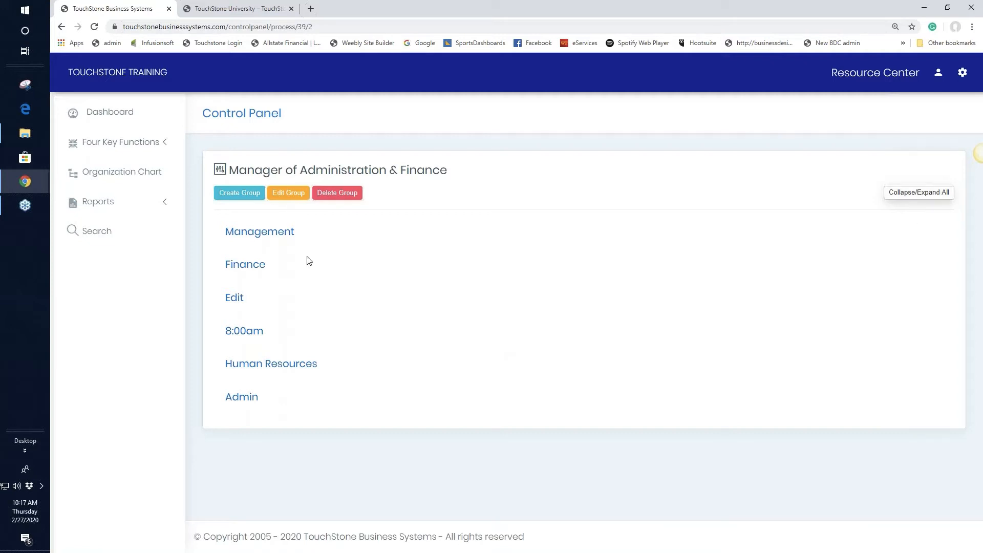
{"action": "left_click", "coordinate": [295, 365]}
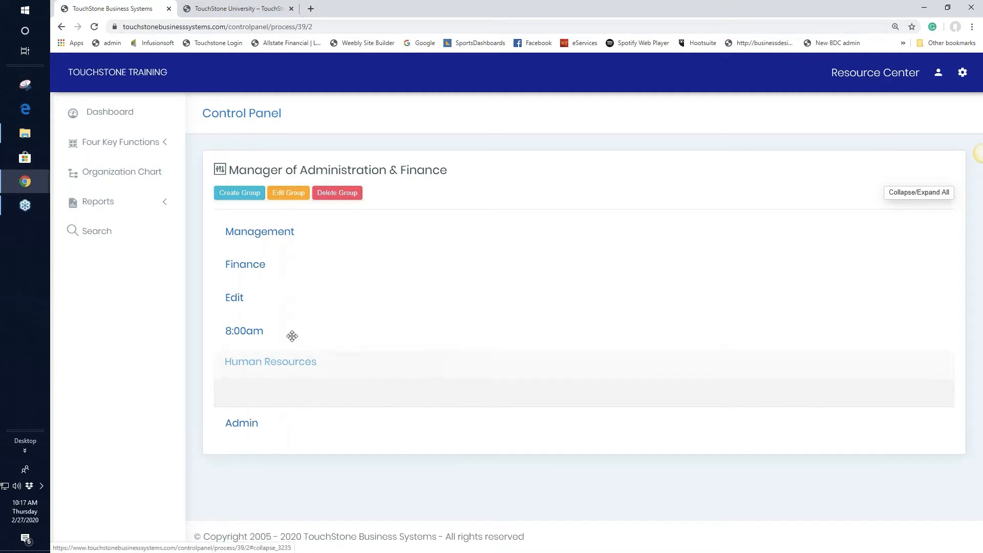
{"action": "left_click_drag", "start_coordinate": [291, 336], "coordinate": [251, 292]}
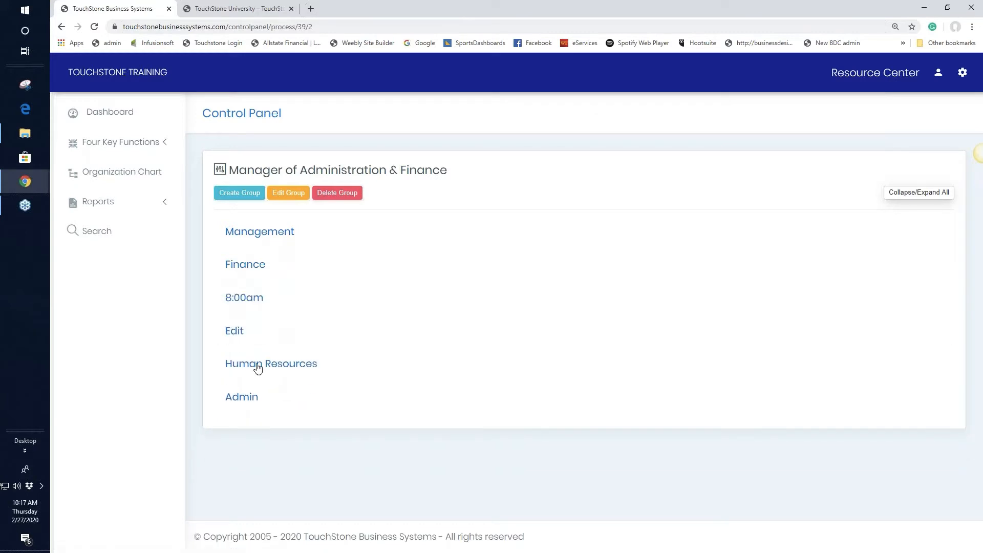
{"action": "left_click_drag", "start_coordinate": [257, 367], "coordinate": [253, 292]}
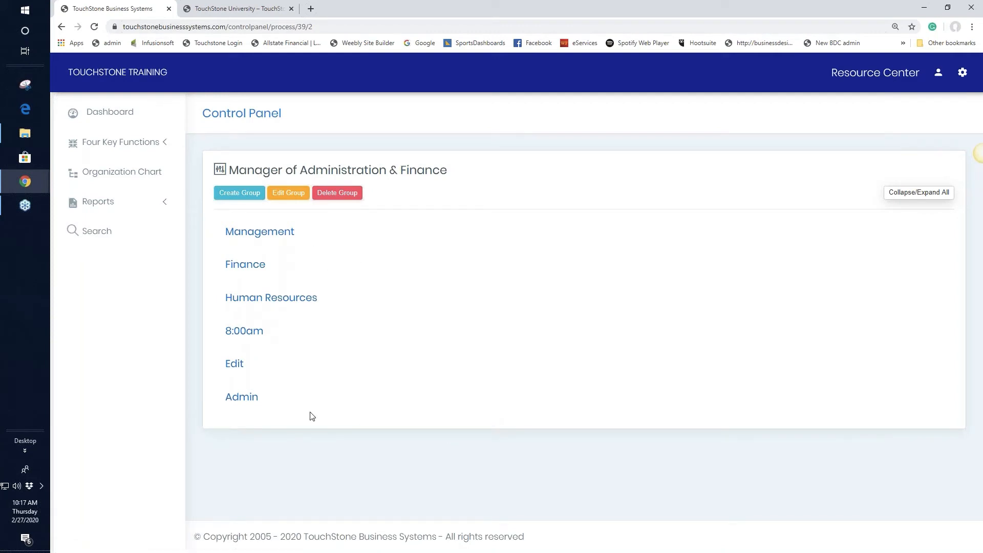
{"action": "left_click", "coordinate": [266, 236]}
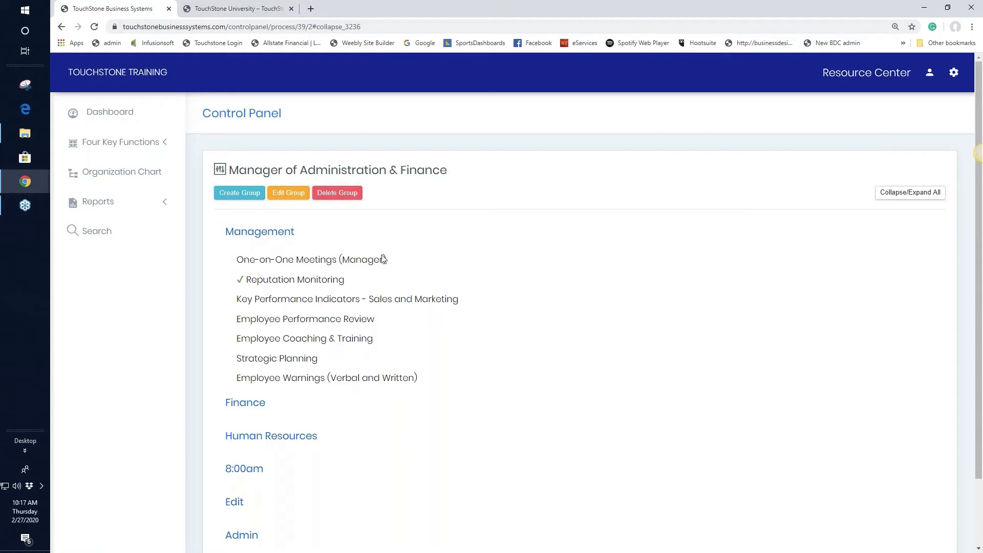
Open the One-on-One Meetings (Manager) work plan and read through its five agenda tasks.
{"action": "left_click", "coordinate": [314, 262]}
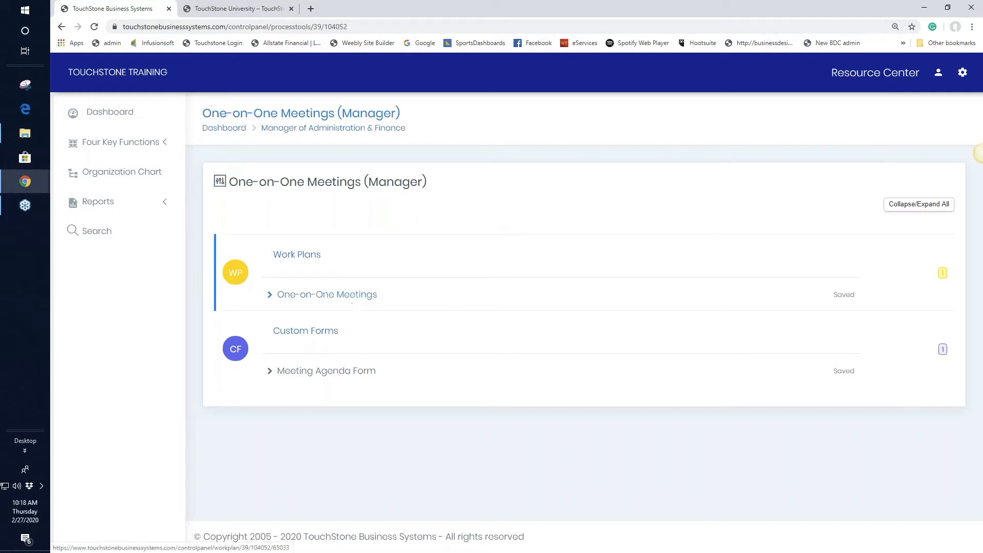
{"action": "left_click", "coordinate": [353, 295]}
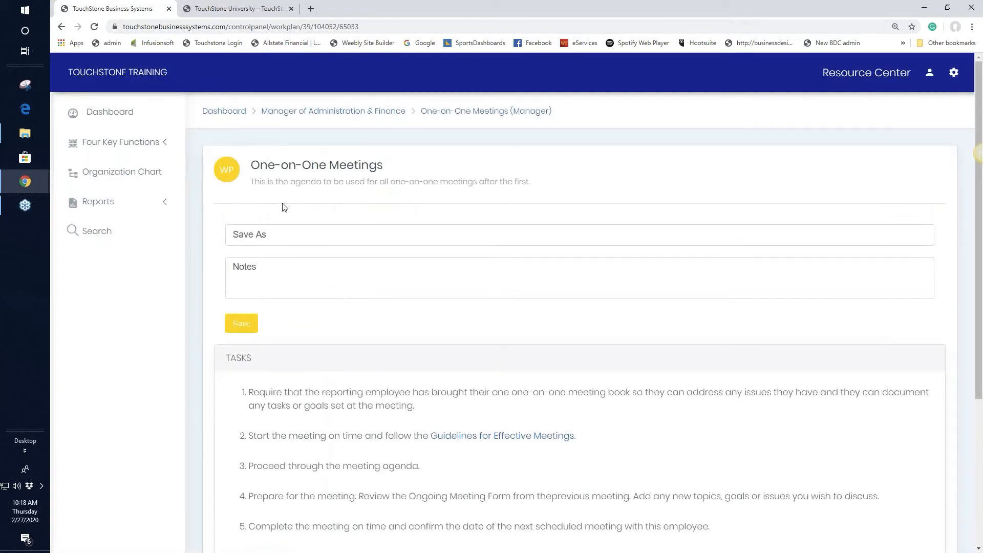
{"action": "scroll", "coordinate": [717, 292], "scroll_direction": "down", "scroll_amount": 3}
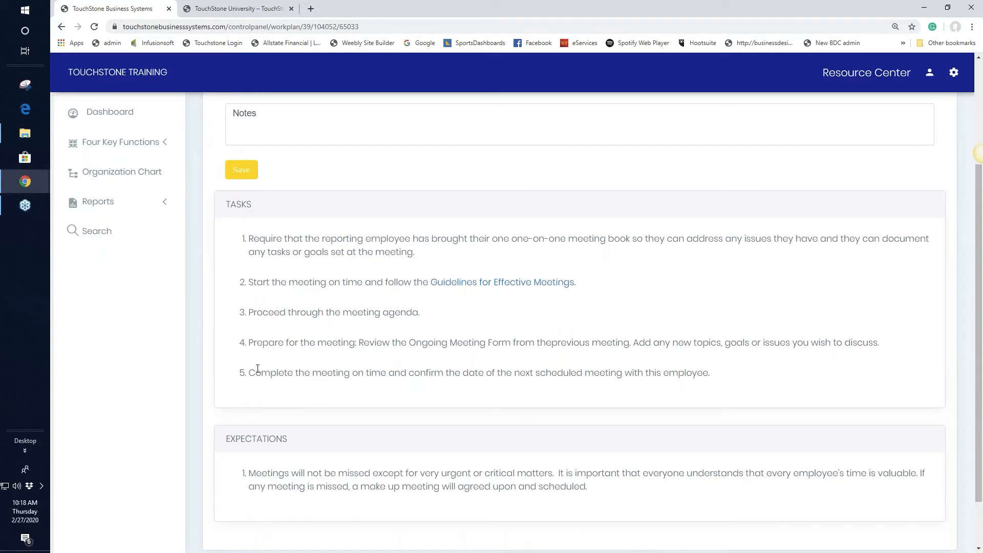
{"action": "scroll", "coordinate": [814, 310], "scroll_direction": "up", "scroll_amount": 3}
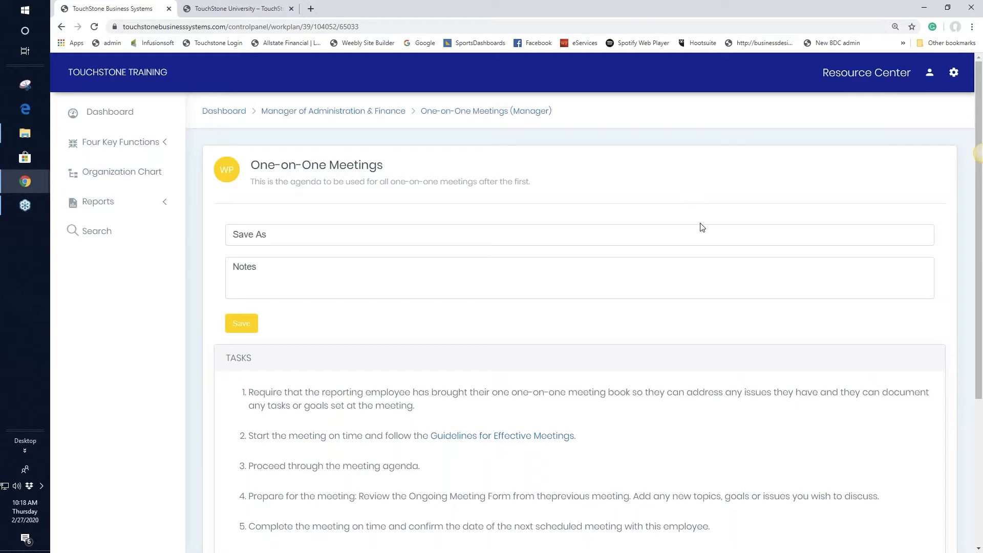
{"action": "scroll", "coordinate": [718, 260], "scroll_direction": "down", "scroll_amount": 1}
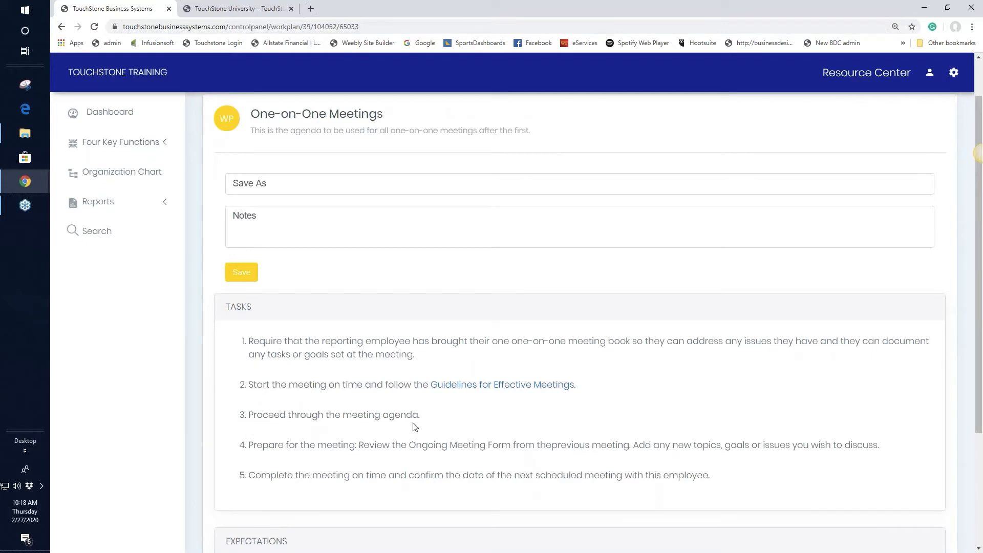
{"action": "left_click", "coordinate": [123, 146]}
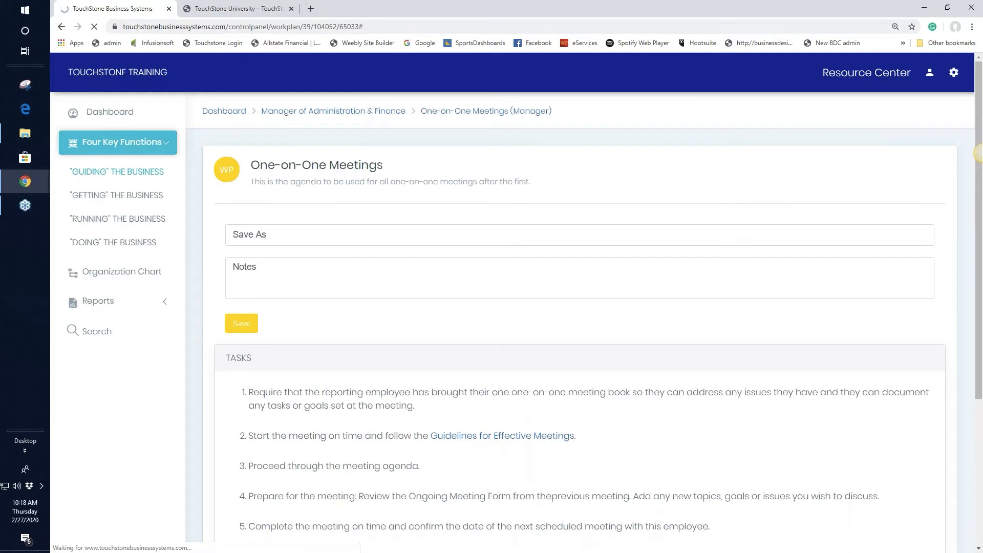
Return to the One-on-One Meetings work plan and save a sixth task reading 'edit'.
{"action": "left_click", "coordinate": [126, 172]}
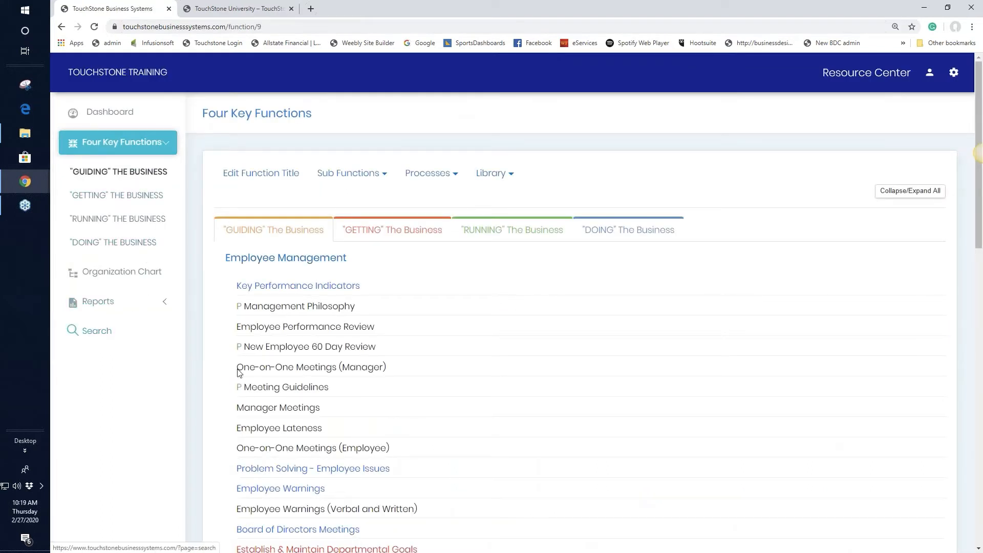
{"action": "left_click", "coordinate": [314, 373]}
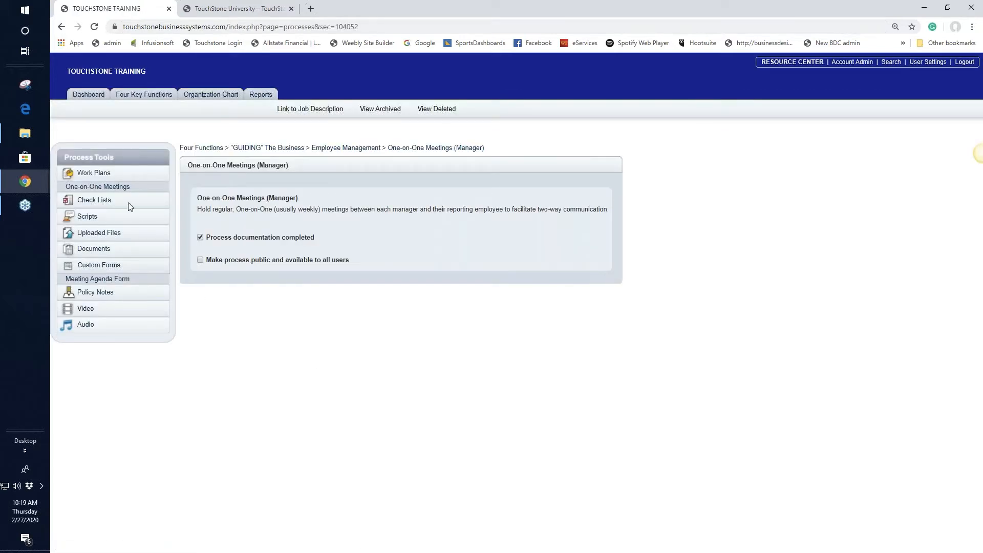
{"action": "left_click", "coordinate": [114, 188]}
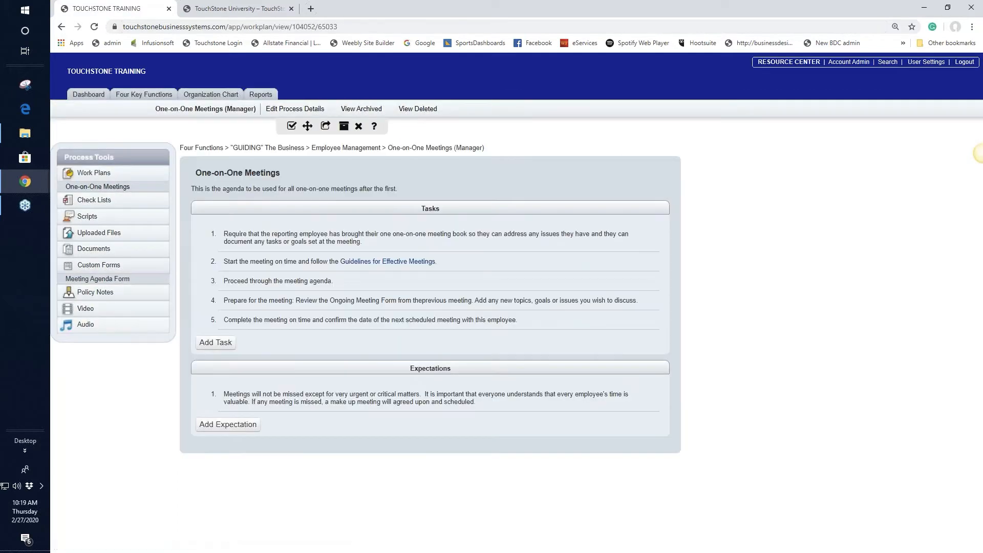
{"action": "left_click", "coordinate": [222, 343]}
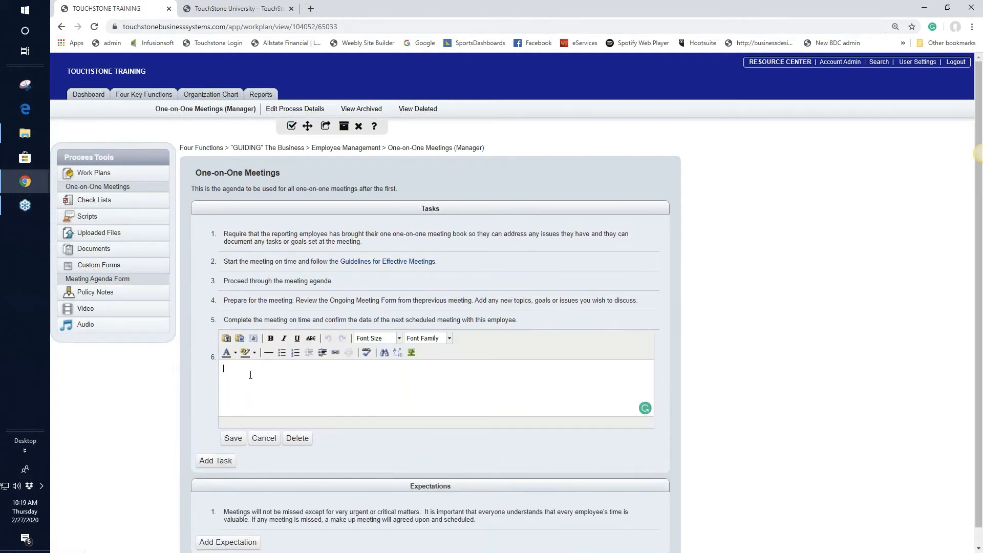
{"action": "type", "text": "edit"}
{"action": "left_click", "coordinate": [233, 438]}
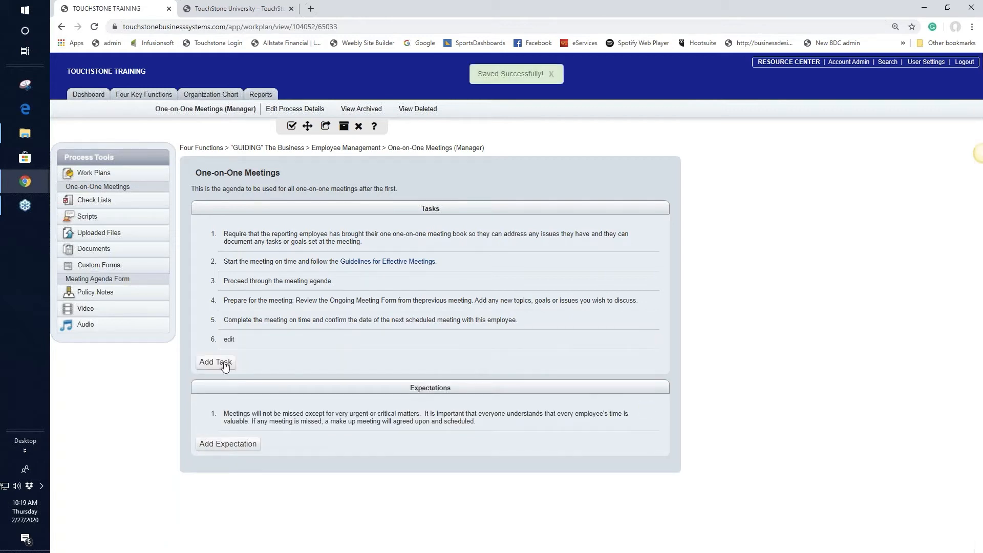
Navigate from the Dashboard back to the One-on-One Meetings work plan and review its six tasks.
{"action": "left_click", "coordinate": [83, 97]}
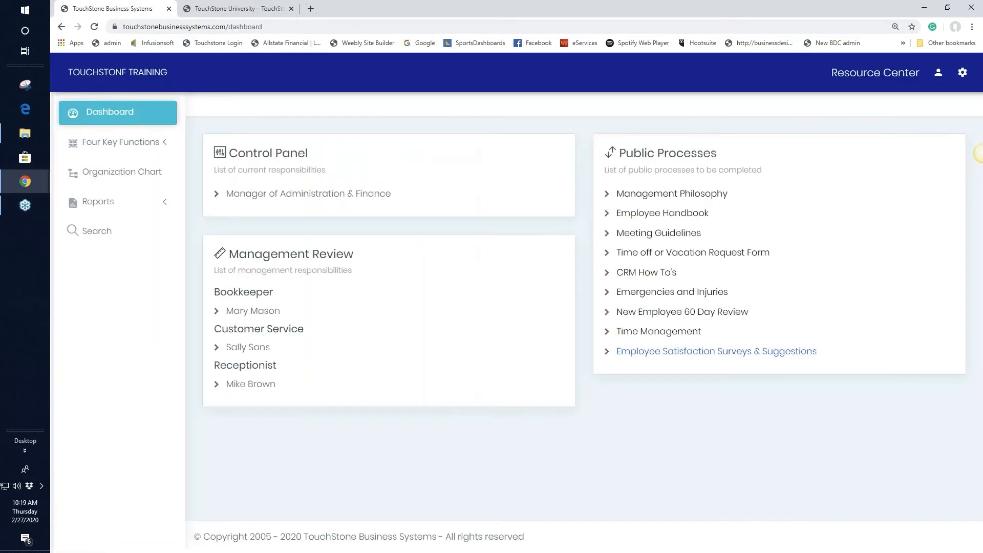
{"action": "left_click", "coordinate": [318, 195]}
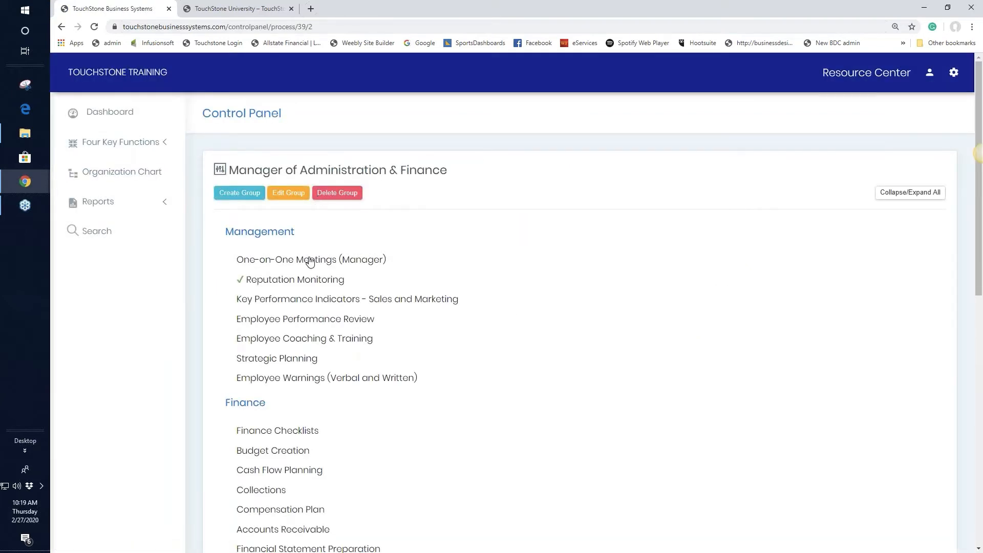
{"action": "left_click", "coordinate": [318, 260]}
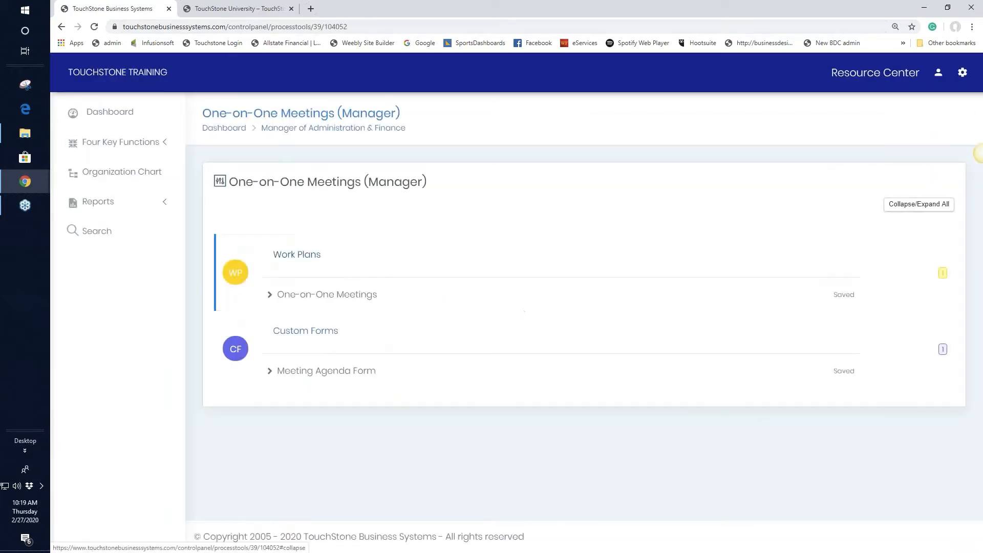
{"action": "left_click", "coordinate": [352, 295]}
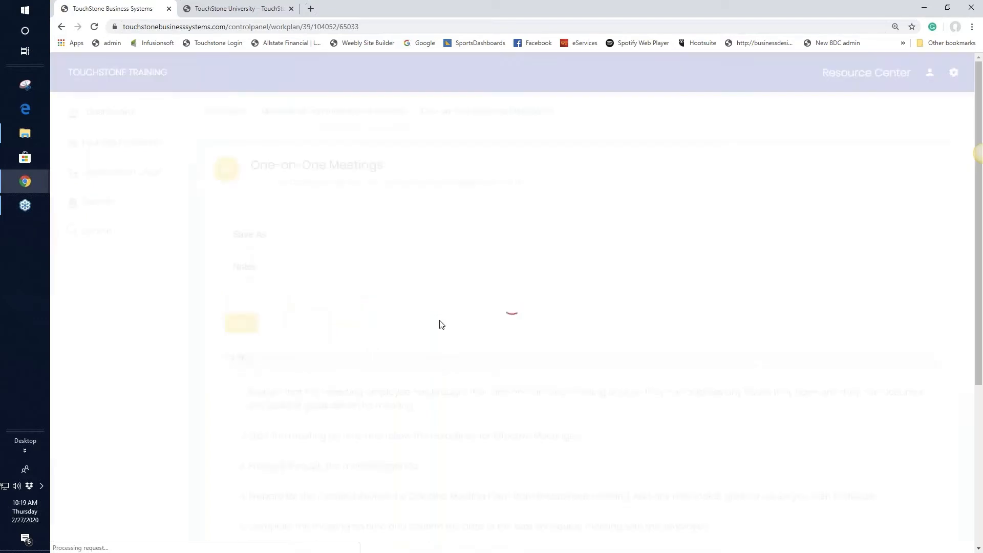
{"action": "scroll", "coordinate": [252, 330], "scroll_direction": "down", "scroll_amount": 5}
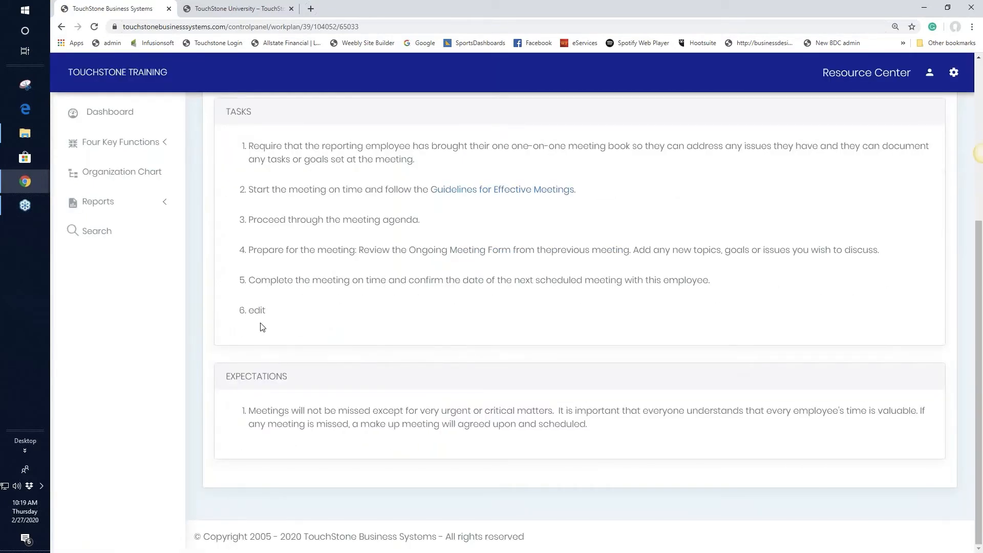
{"action": "scroll", "coordinate": [700, 323], "scroll_direction": "up", "scroll_amount": 4}
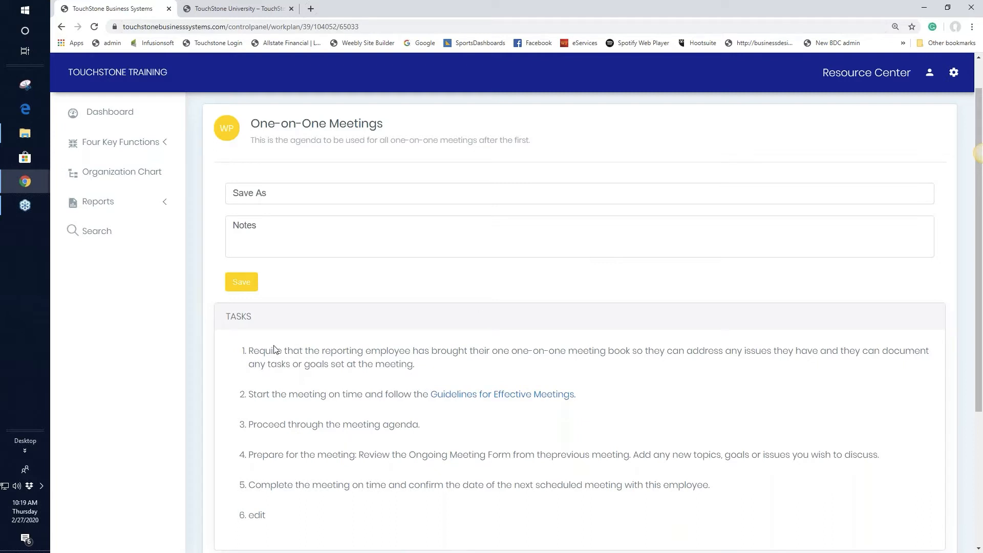
{"action": "scroll", "coordinate": [685, 414], "scroll_direction": "down", "scroll_amount": 1}
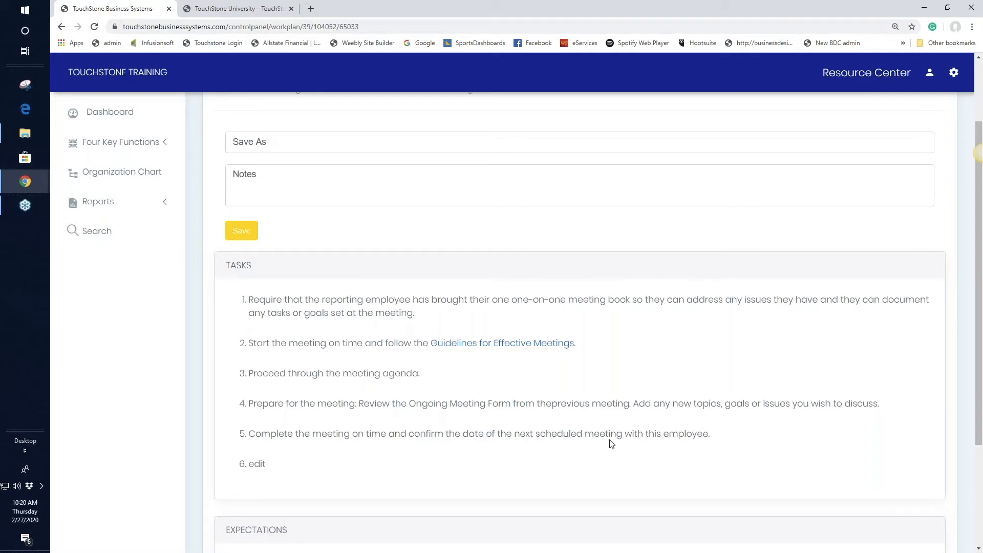
{"action": "scroll", "coordinate": [707, 382], "scroll_direction": "up", "scroll_amount": 2}
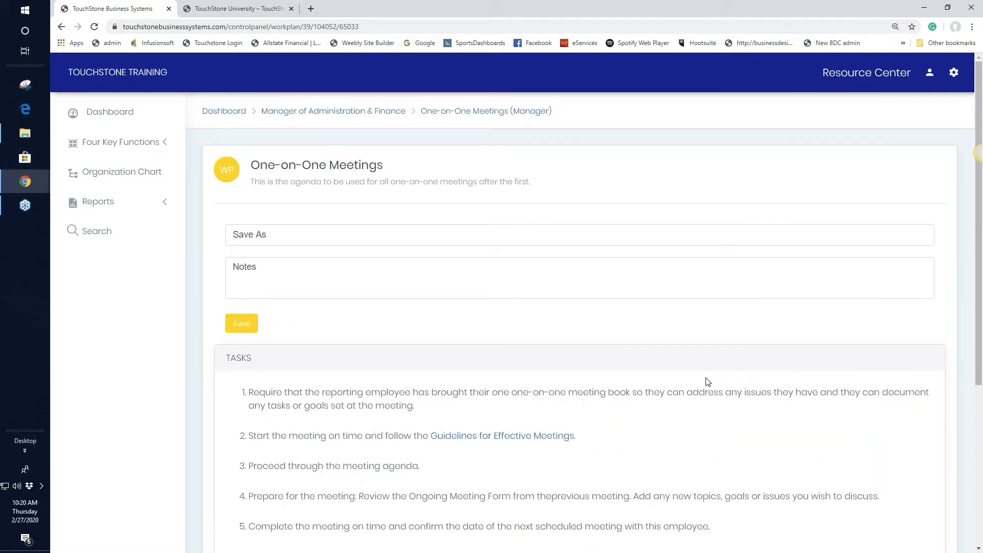
Save the One-on-One Meetings work plan as 'done' and open its printable version.
{"action": "left_click", "coordinate": [249, 233]}
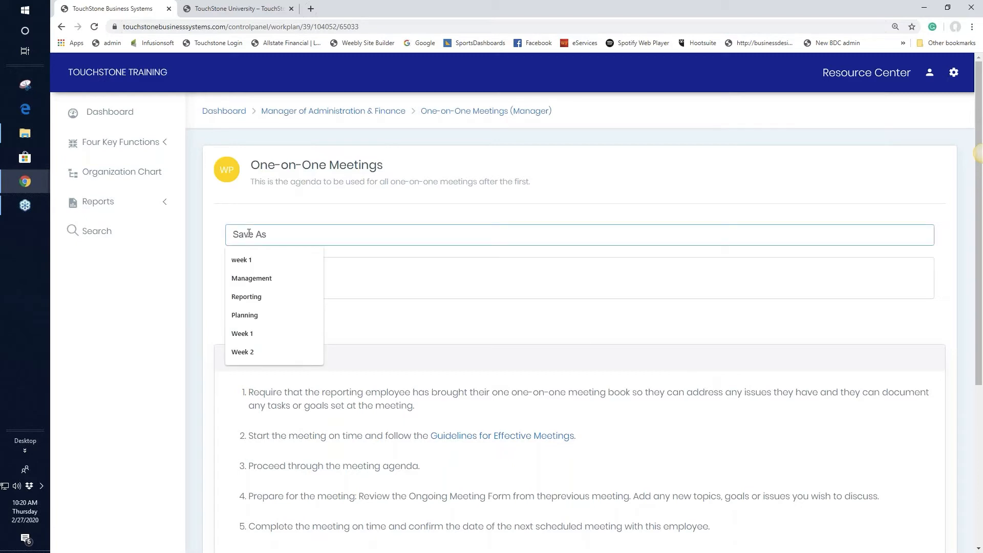
{"action": "type", "text": "done"}
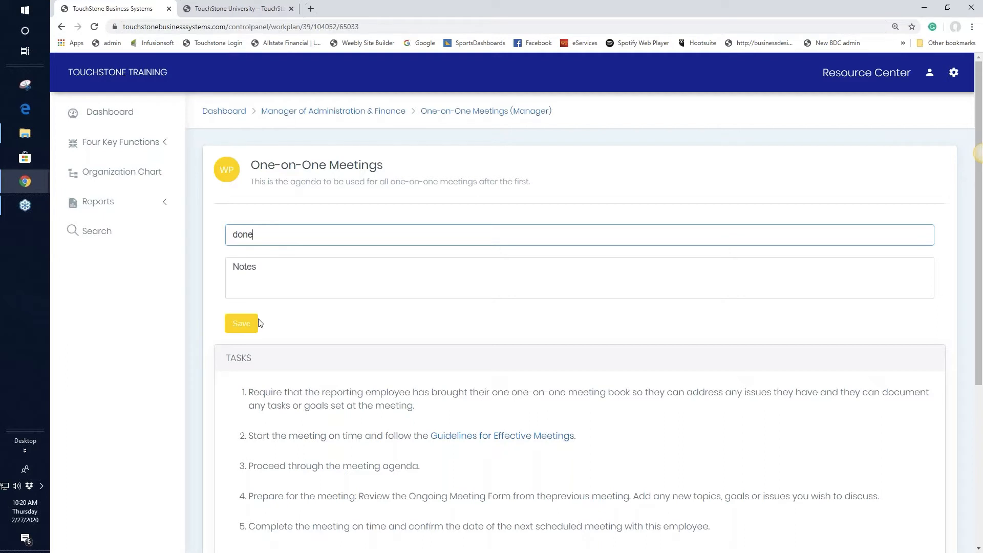
{"action": "left_click", "coordinate": [243, 324]}
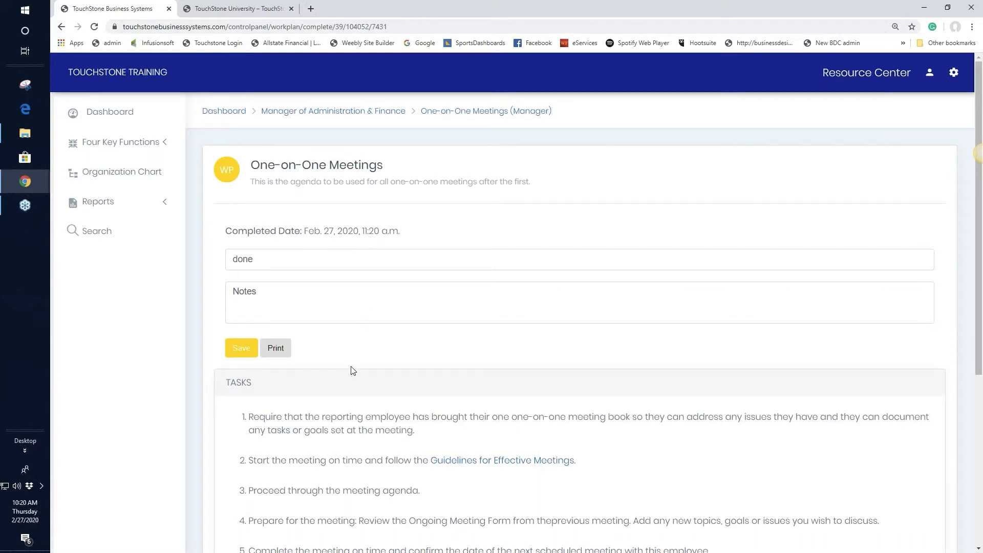
{"action": "left_click", "coordinate": [276, 349]}
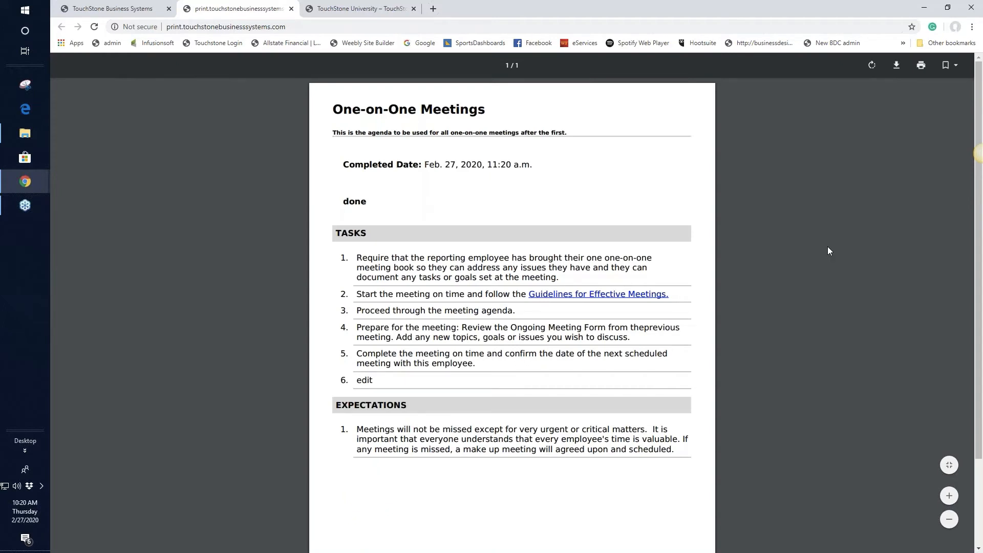
Switch back to the TouchStone Business Systems tab showing the completed work plan.
{"action": "left_click", "coordinate": [141, 16]}
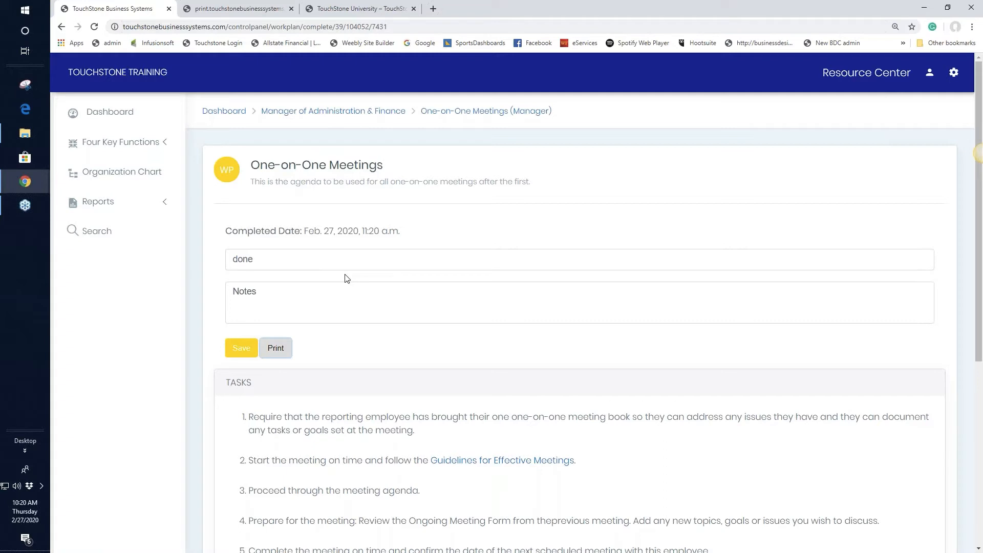
Return to the One-on-One Meetings (Manager) process page through its breadcrumb link.
{"action": "left_click", "coordinate": [481, 116]}
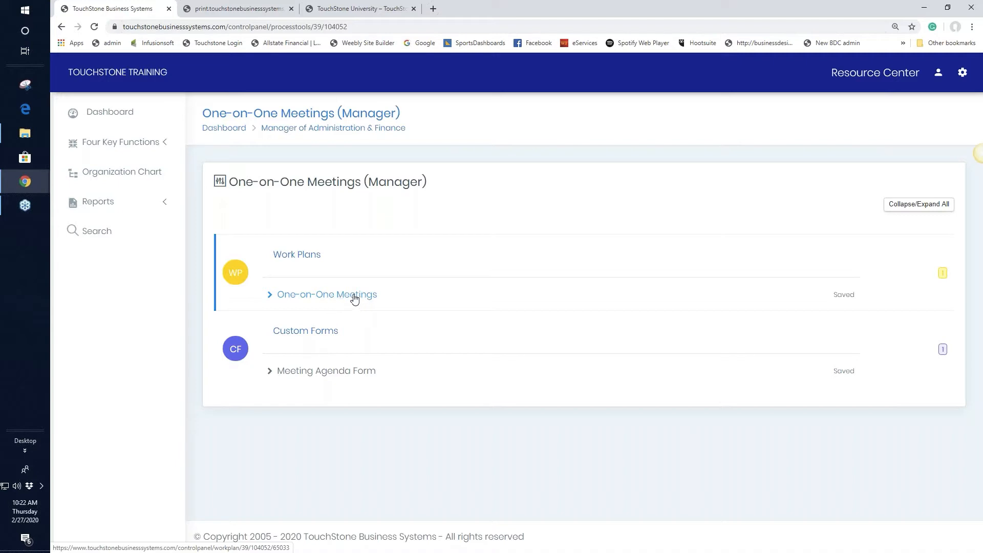
Reopen the One-on-One Meetings work plan, then go back to the Manager of Administration & Finance control panel.
{"action": "left_click", "coordinate": [353, 296]}
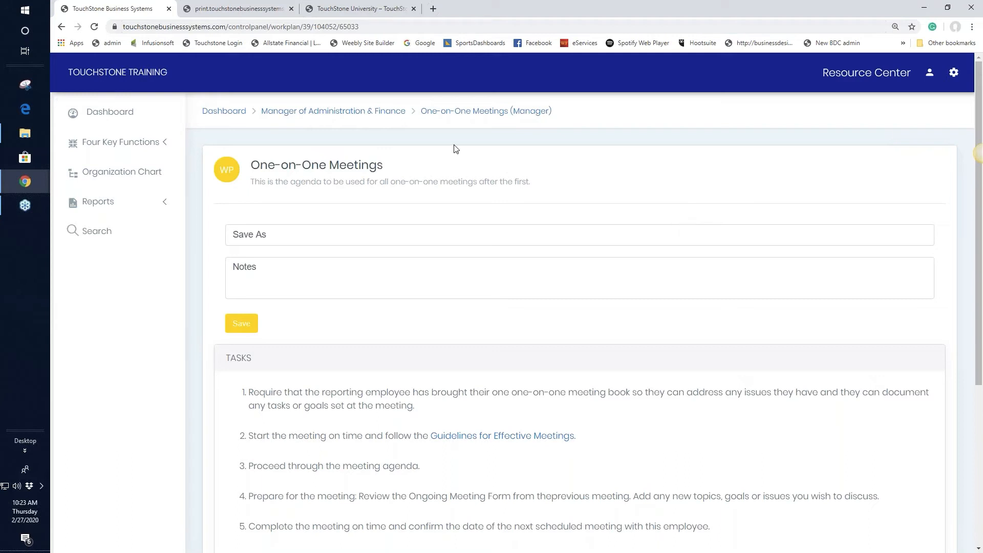
{"action": "left_click", "coordinate": [390, 118]}
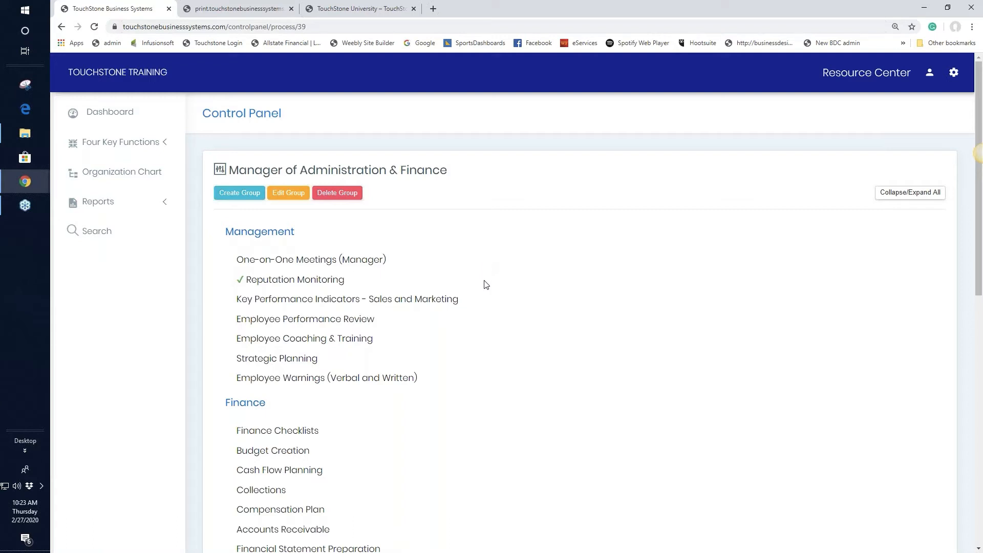
Open the Employee Performance Review process and look through its sections.
{"action": "left_click", "coordinate": [312, 324]}
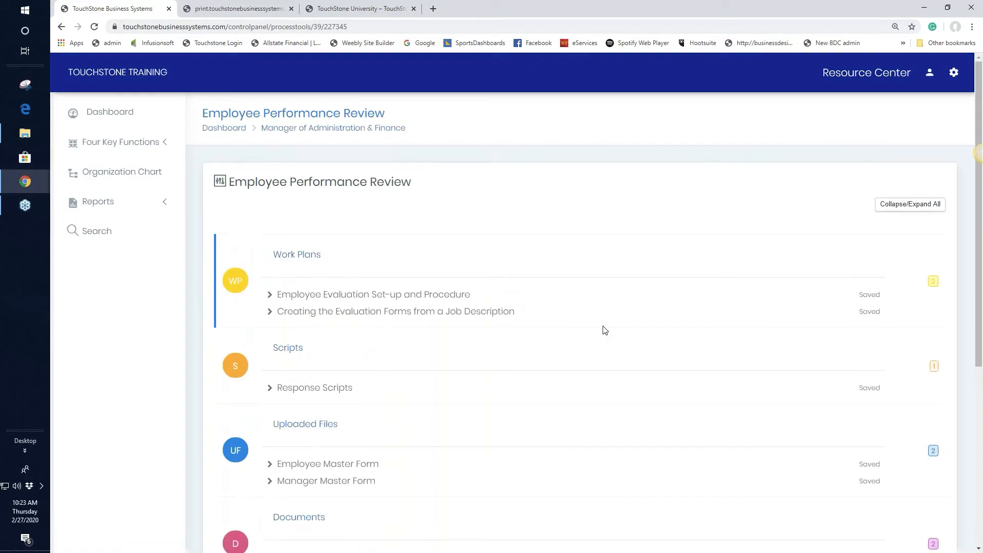
{"action": "scroll", "coordinate": [605, 330], "scroll_direction": "down", "scroll_amount": 1}
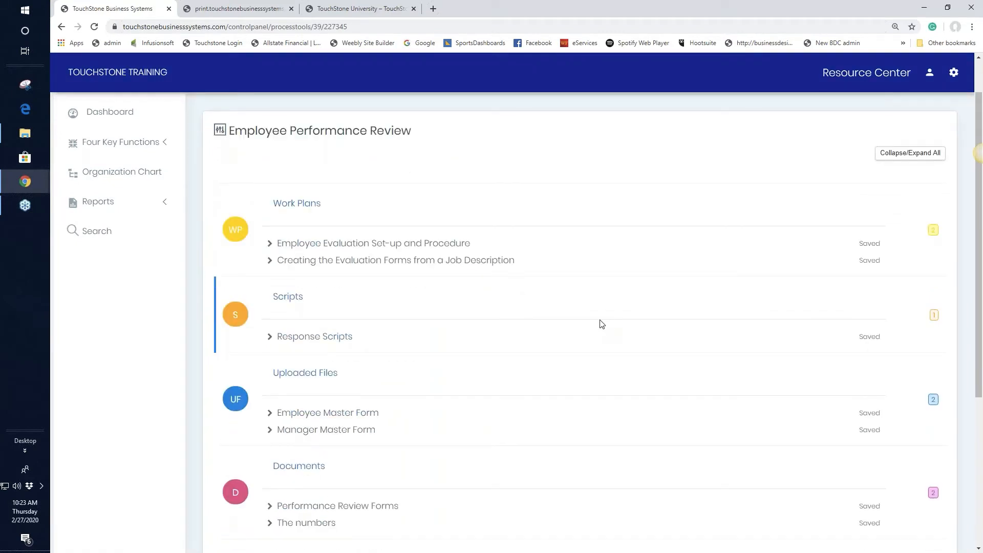
{"action": "scroll", "coordinate": [601, 319], "scroll_direction": "down", "scroll_amount": 3}
{"action": "scroll", "coordinate": [602, 319], "scroll_direction": "down", "scroll_amount": 3}
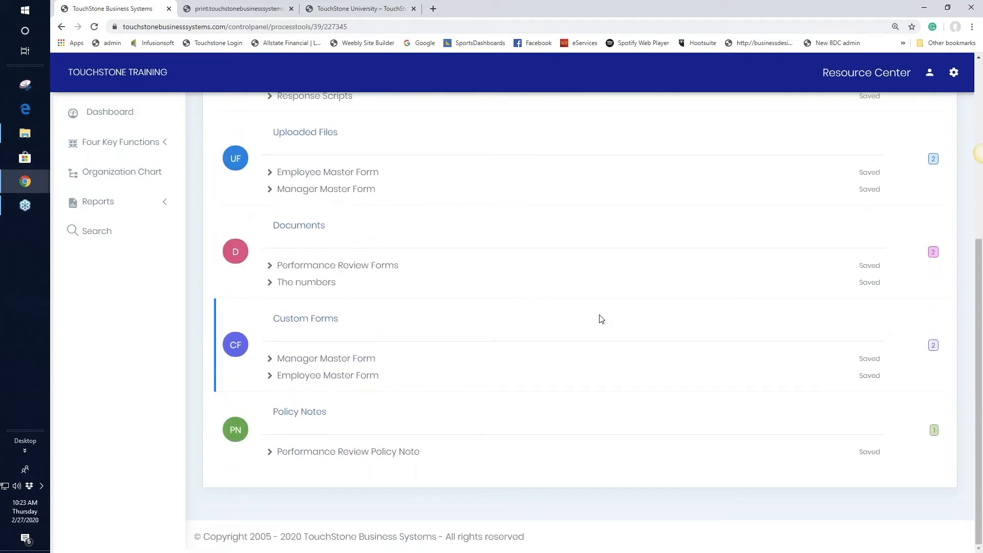
{"action": "scroll", "coordinate": [601, 319], "scroll_direction": "up", "scroll_amount": 5}
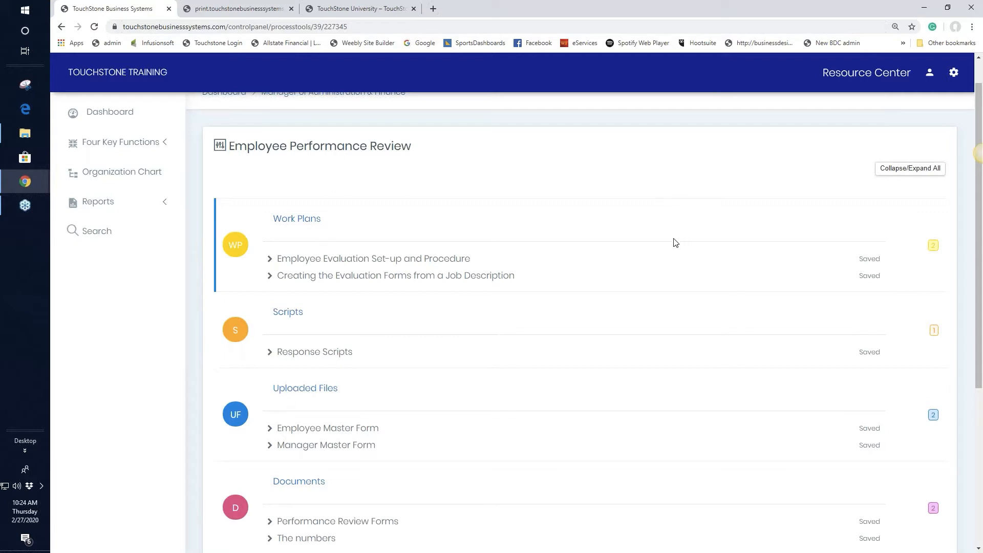
Collapse all sections, expand Scripts, and open the Response Scripts item.
{"action": "left_click", "coordinate": [905, 174]}
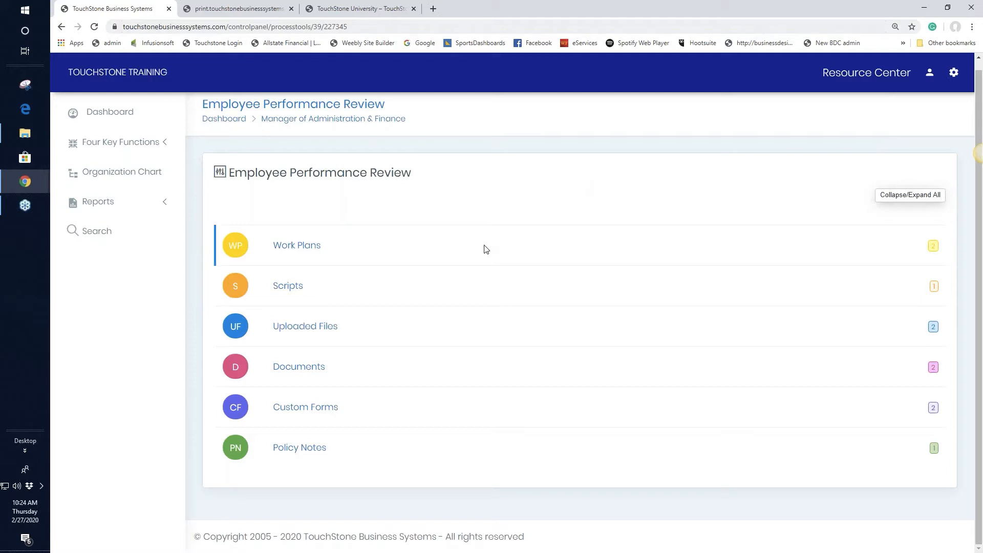
{"action": "left_click", "coordinate": [289, 290]}
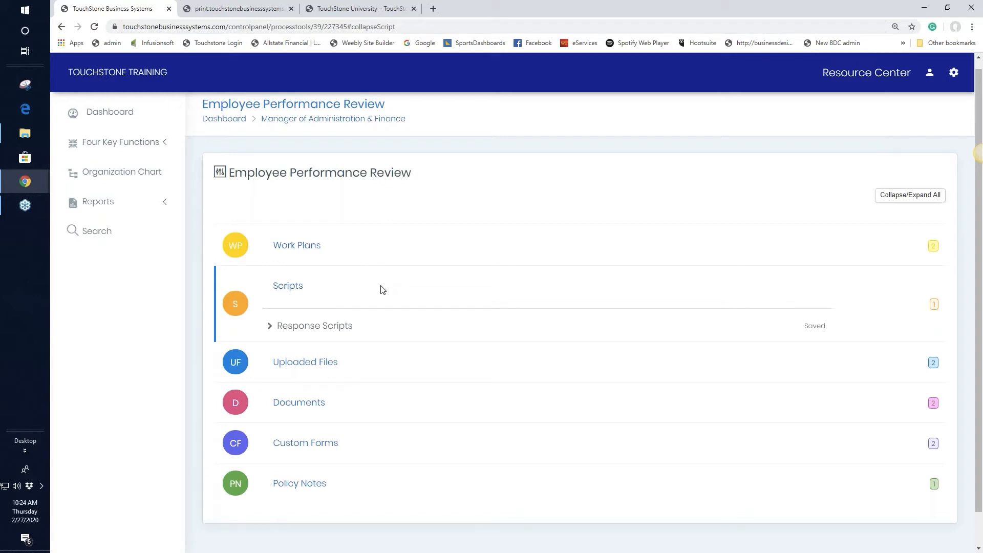
{"action": "left_click", "coordinate": [321, 327]}
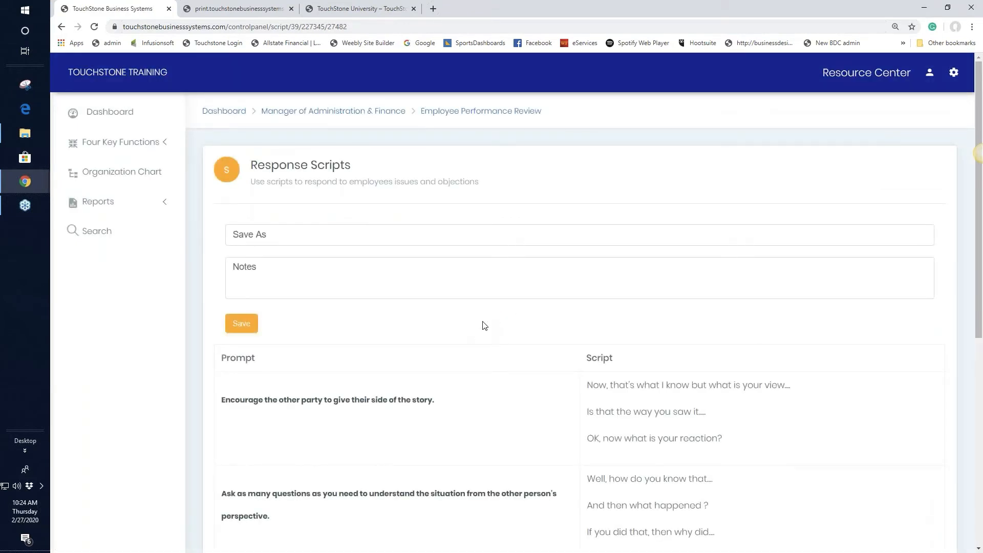
{"action": "scroll", "coordinate": [486, 325], "scroll_direction": "down", "scroll_amount": 3}
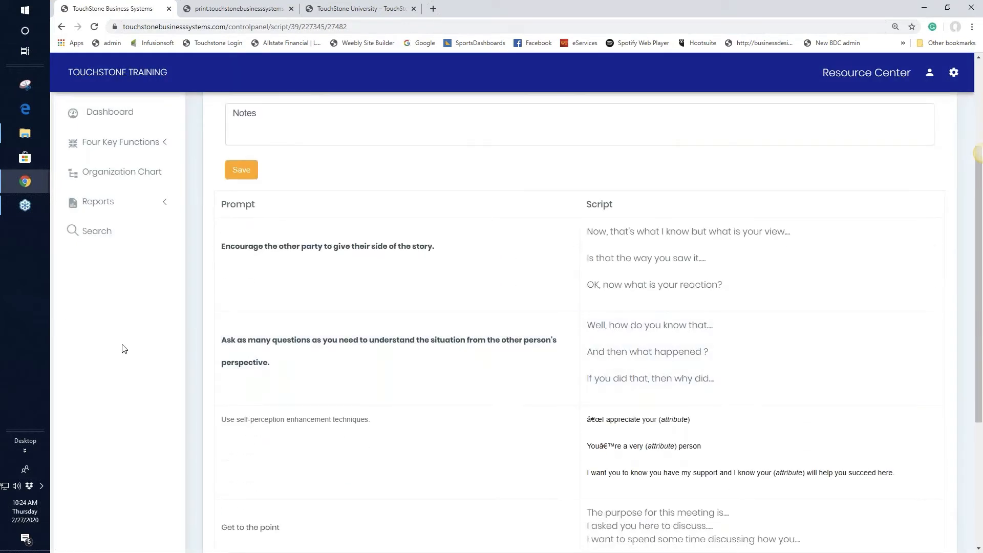
{"action": "scroll", "coordinate": [137, 351], "scroll_direction": "down", "scroll_amount": 3}
{"action": "scroll", "coordinate": [159, 349], "scroll_direction": "down", "scroll_amount": 2}
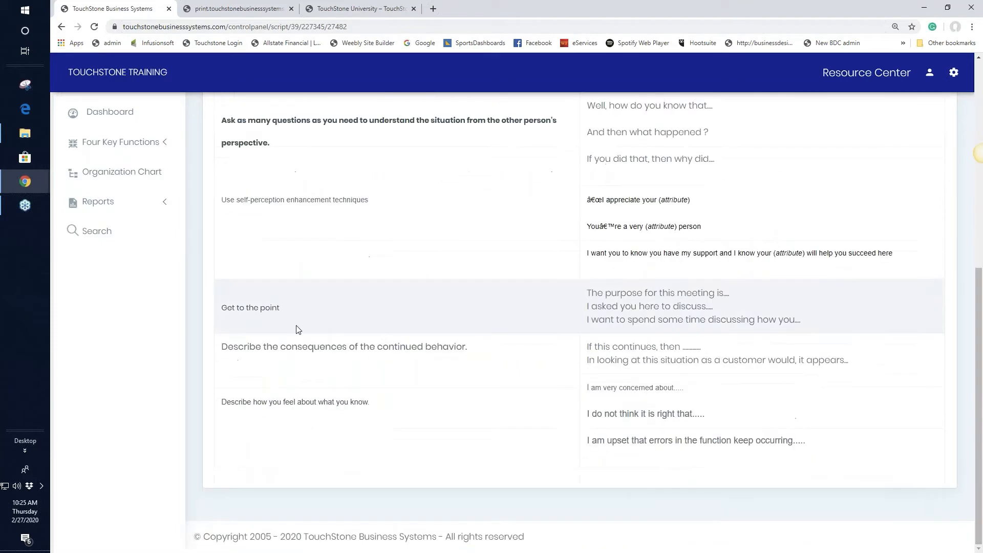
{"action": "scroll", "coordinate": [377, 346], "scroll_direction": "up", "scroll_amount": 7}
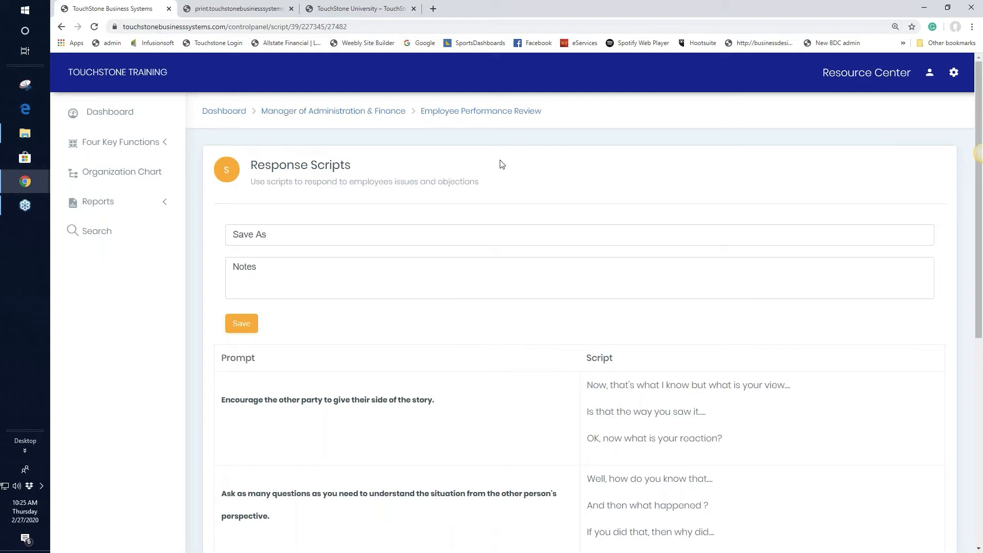
Return to the Employee Performance Review toolkit and open the Manager Master Form under Uploaded Files.
{"action": "left_click", "coordinate": [448, 113]}
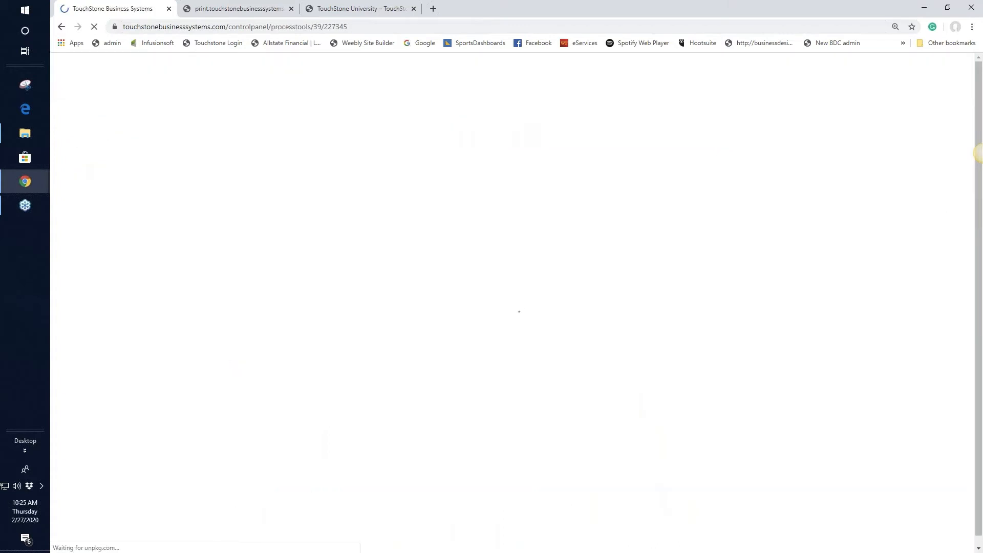
{"action": "scroll", "coordinate": [568, 275], "scroll_direction": "down", "scroll_amount": 2}
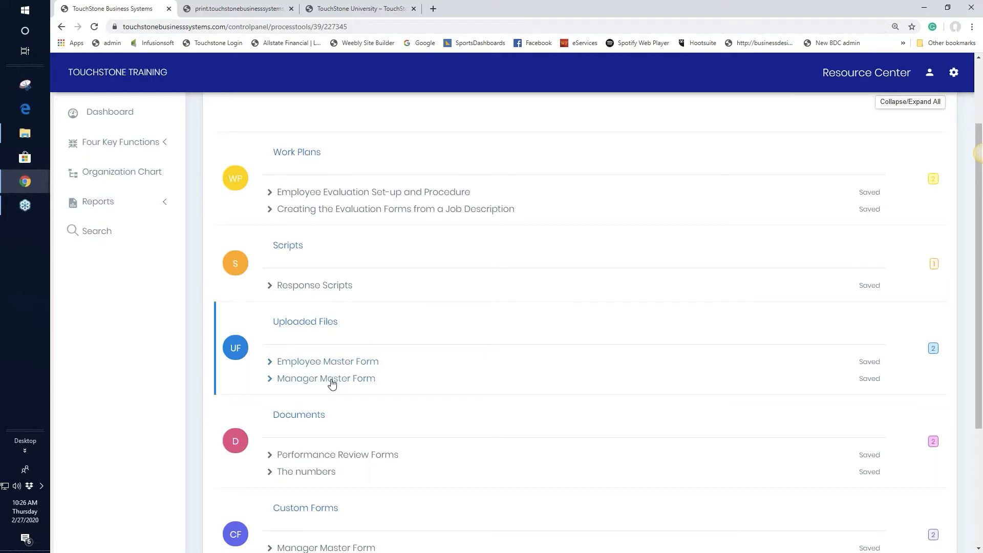
{"action": "left_click", "coordinate": [332, 380]}
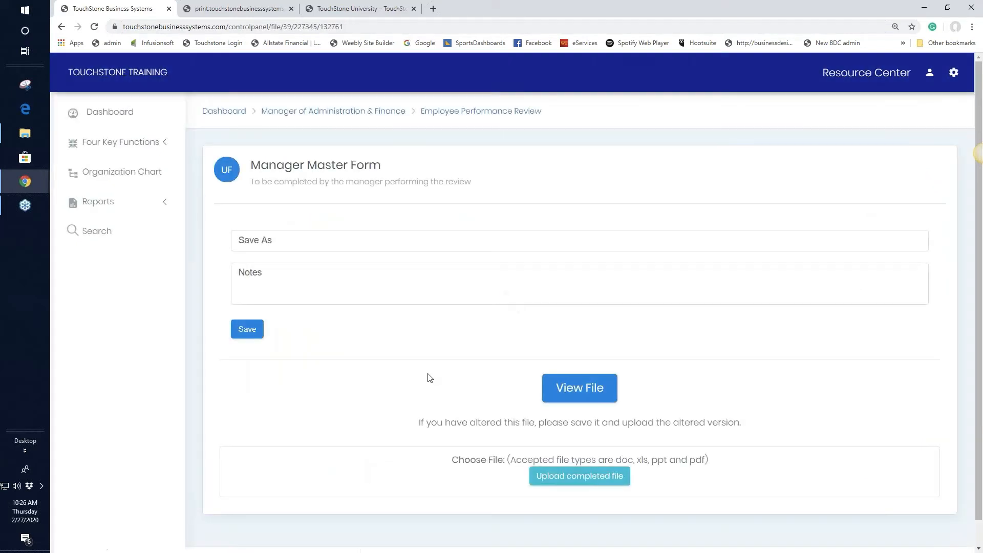
Download the Manager Master Form as a .doc file and open it in Word.
{"action": "left_click", "coordinate": [577, 391]}
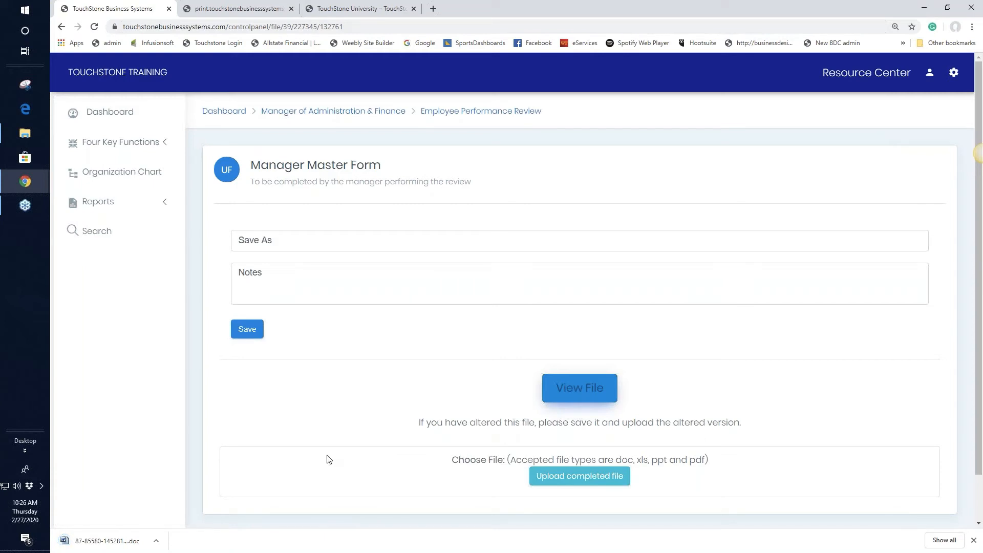
{"action": "left_click", "coordinate": [114, 543]}
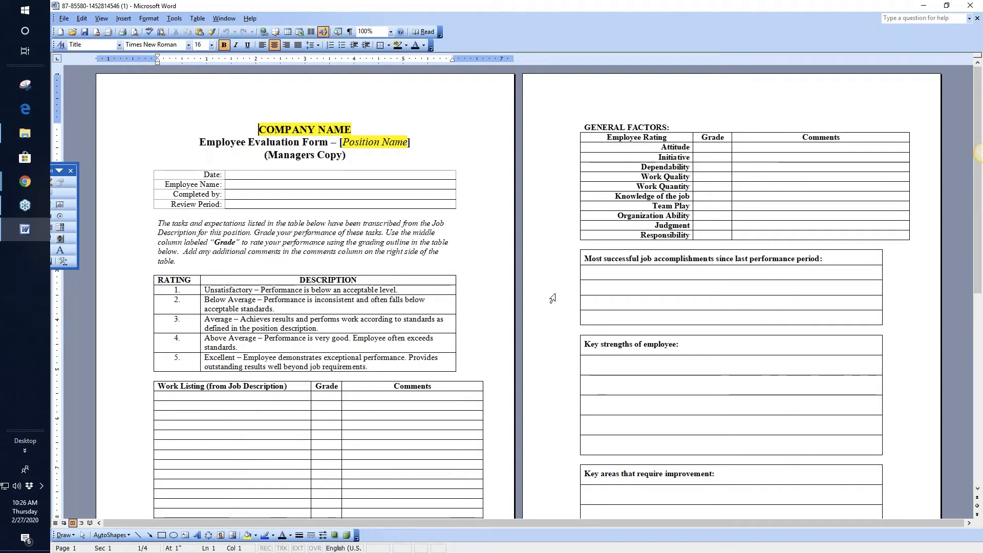
Enter 'text' in the Date field, save the form to the Desktop as 'name', and close Word.
{"action": "left_click", "coordinate": [261, 176]}
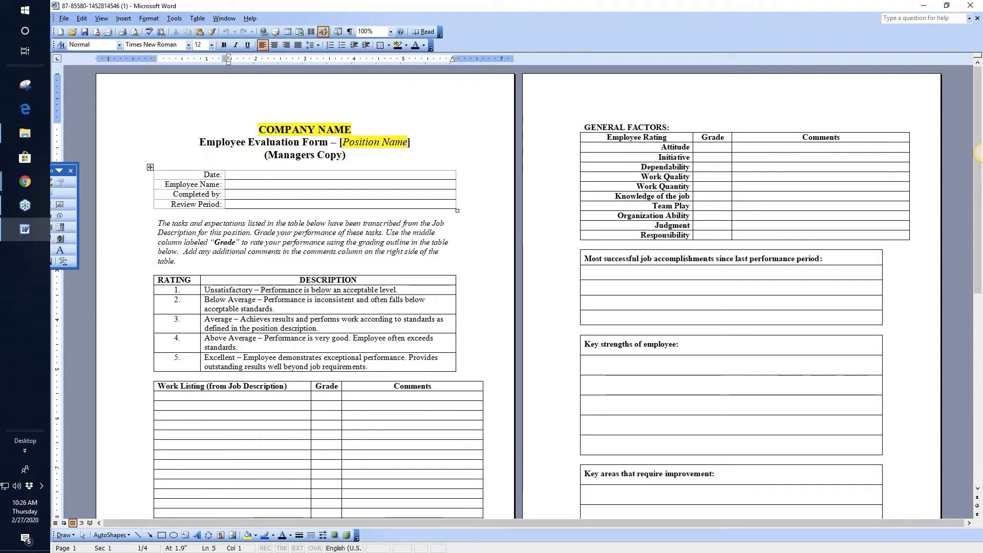
{"action": "type", "text": "text"}
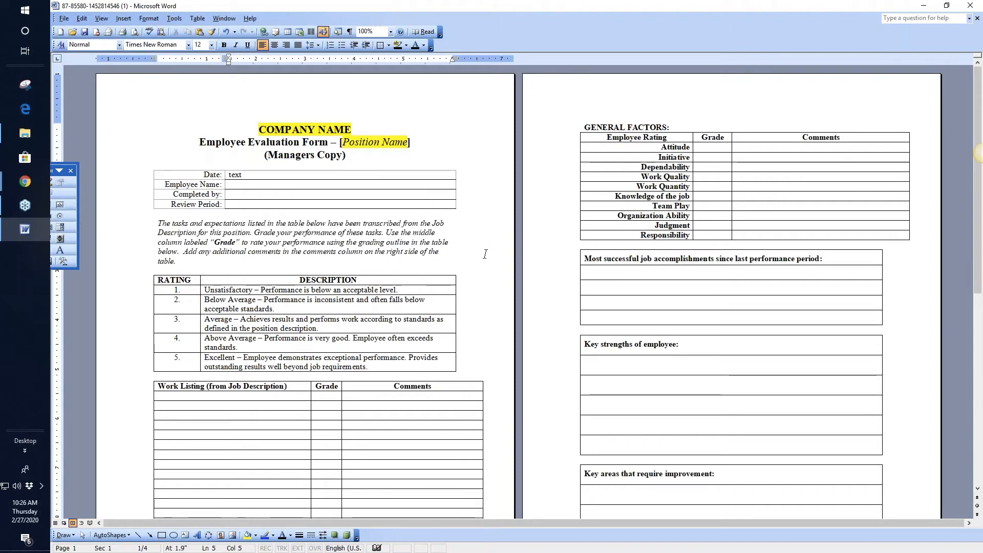
{"action": "left_click", "coordinate": [65, 21]}
{"action": "left_click", "coordinate": [84, 47]}
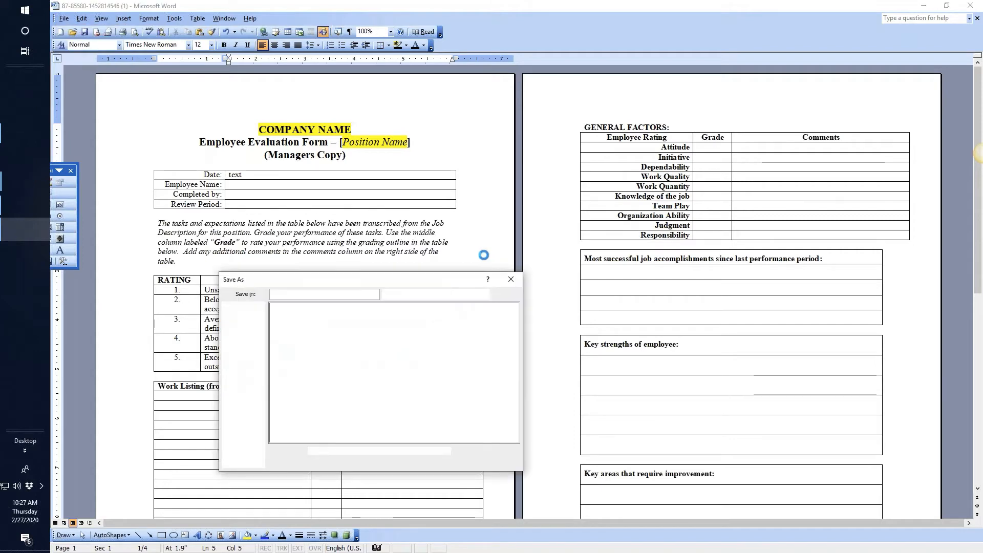
{"action": "type", "text": "name"}
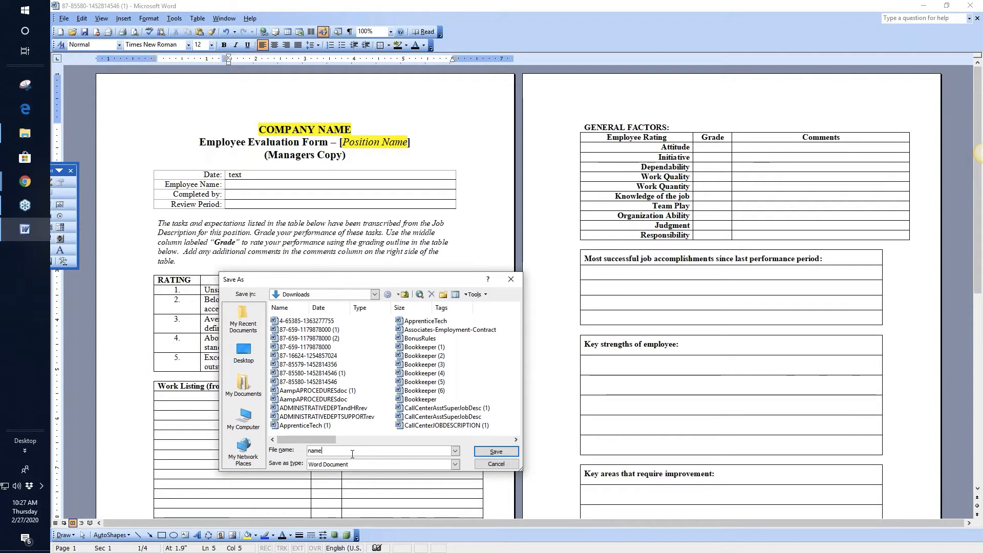
{"action": "left_click", "coordinate": [244, 353]}
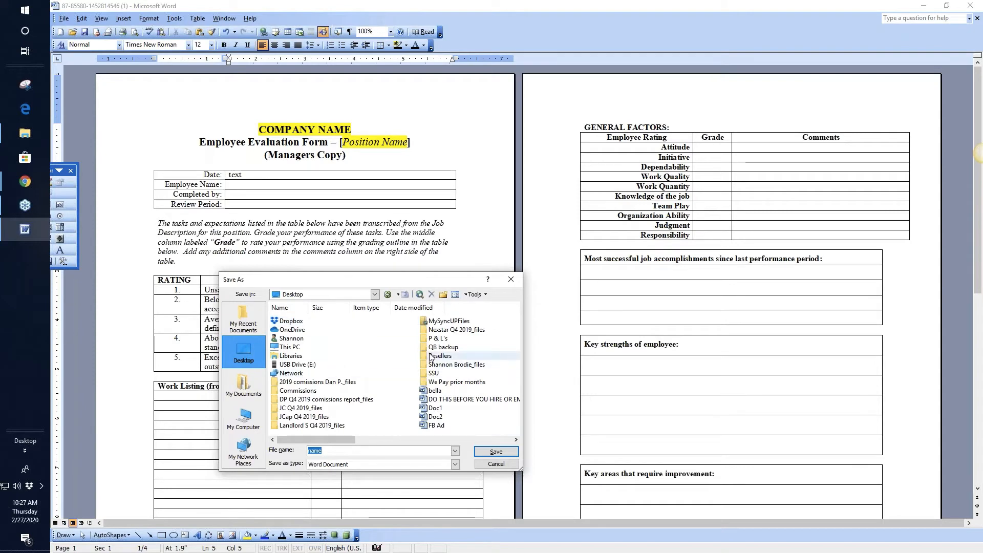
{"action": "left_click", "coordinate": [496, 451]}
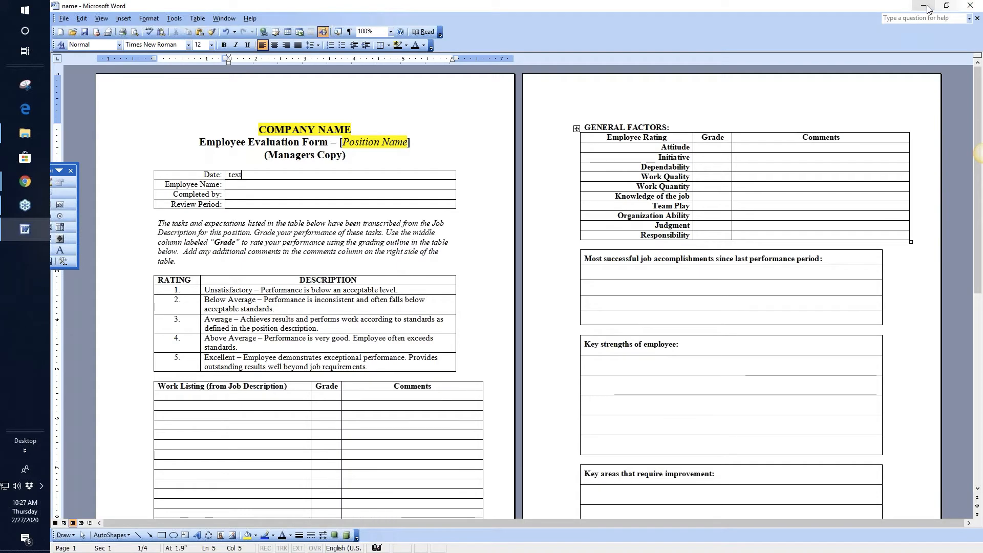
{"action": "left_click", "coordinate": [969, 8]}
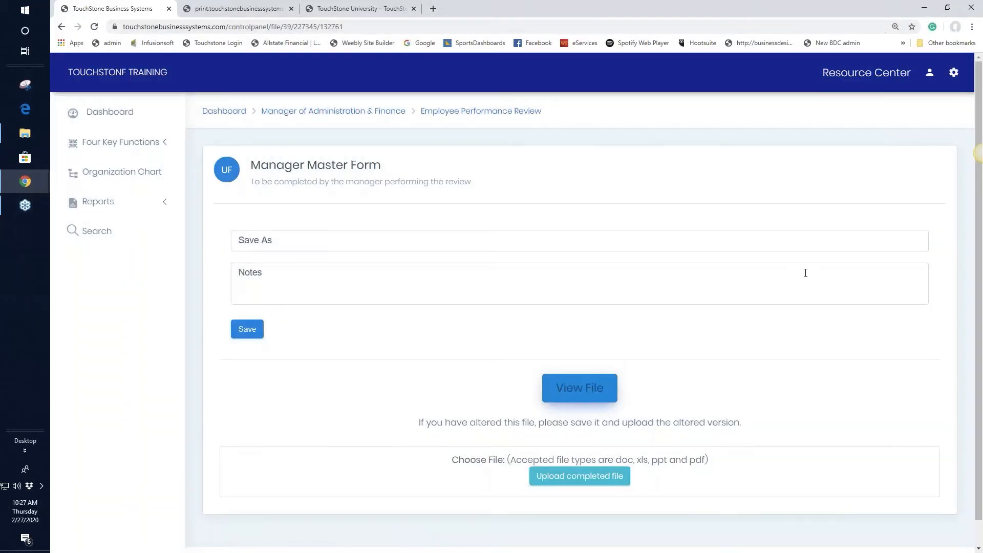
Enter 'Name' as the save name for the Manager Master Form.
{"action": "left_click", "coordinate": [256, 239]}
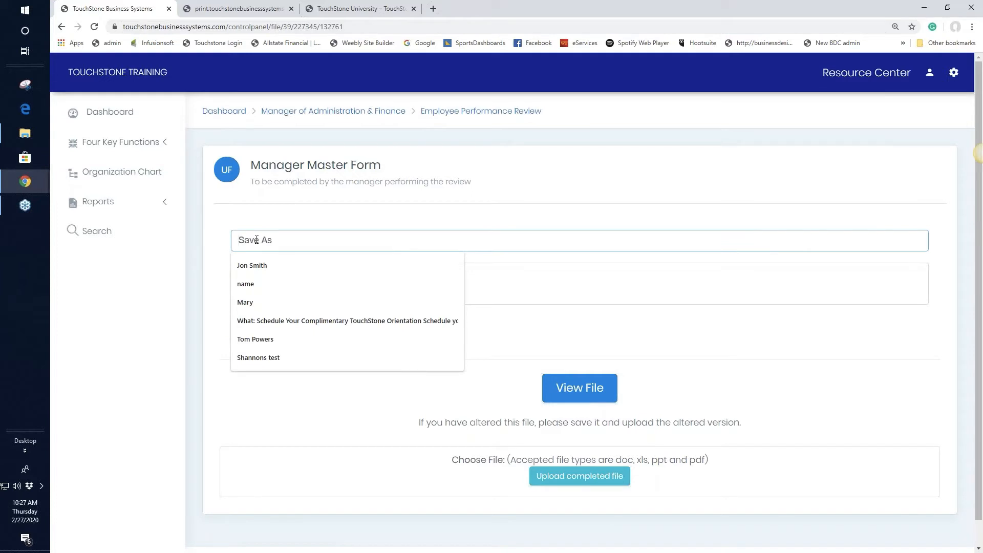
{"action": "type", "text": "Name"}
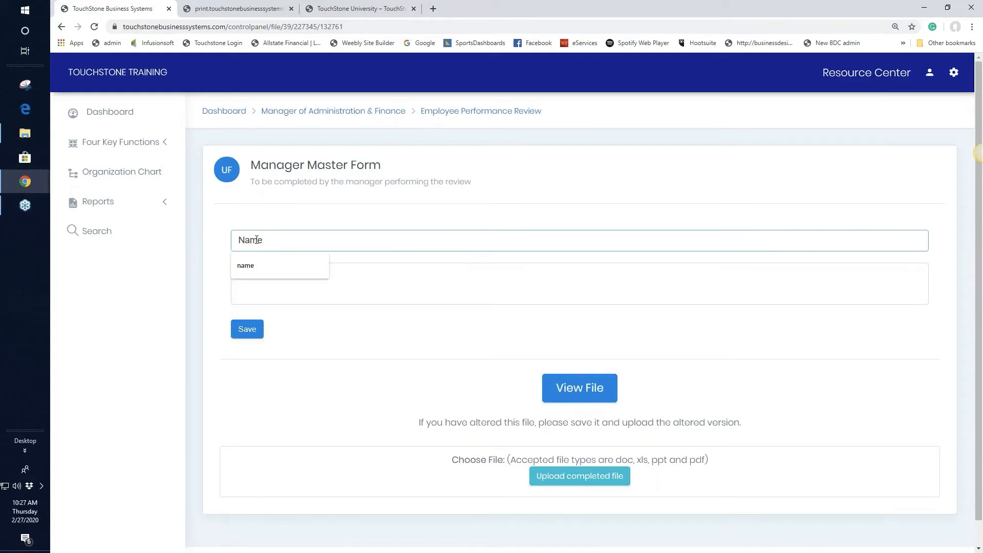
{"action": "left_click", "coordinate": [461, 292]}
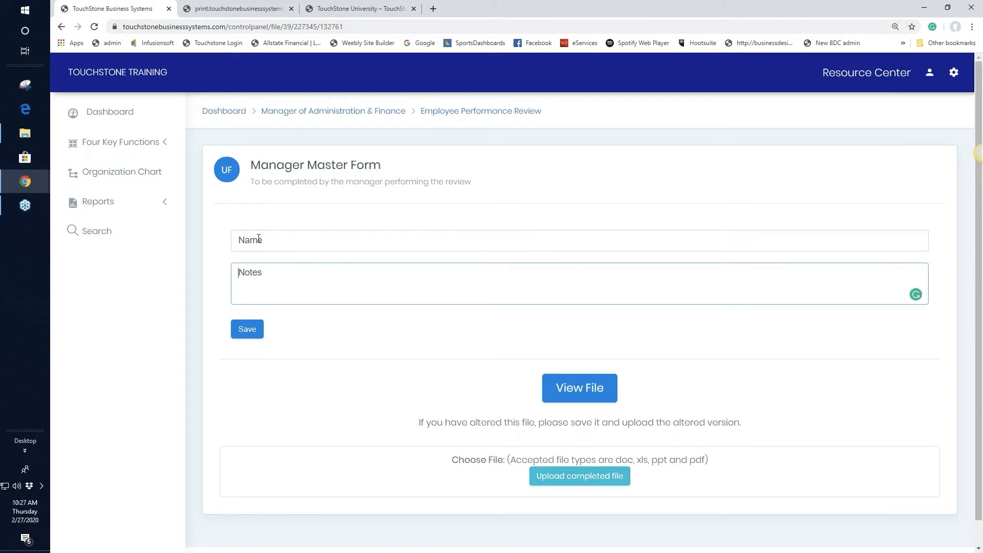
Upload the completed 'name' file from the Desktop and save the form.
{"action": "left_click", "coordinate": [581, 480]}
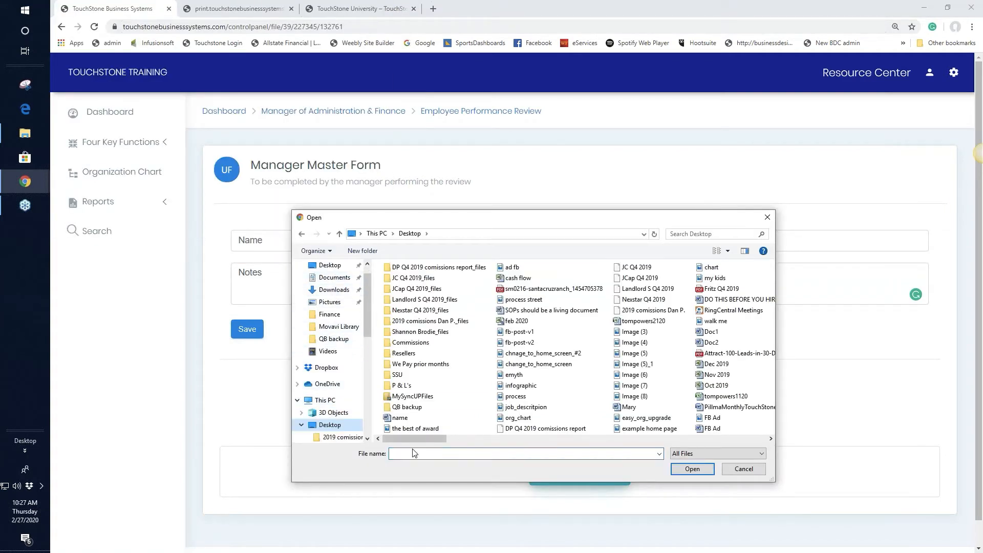
{"action": "left_click", "coordinate": [400, 417]}
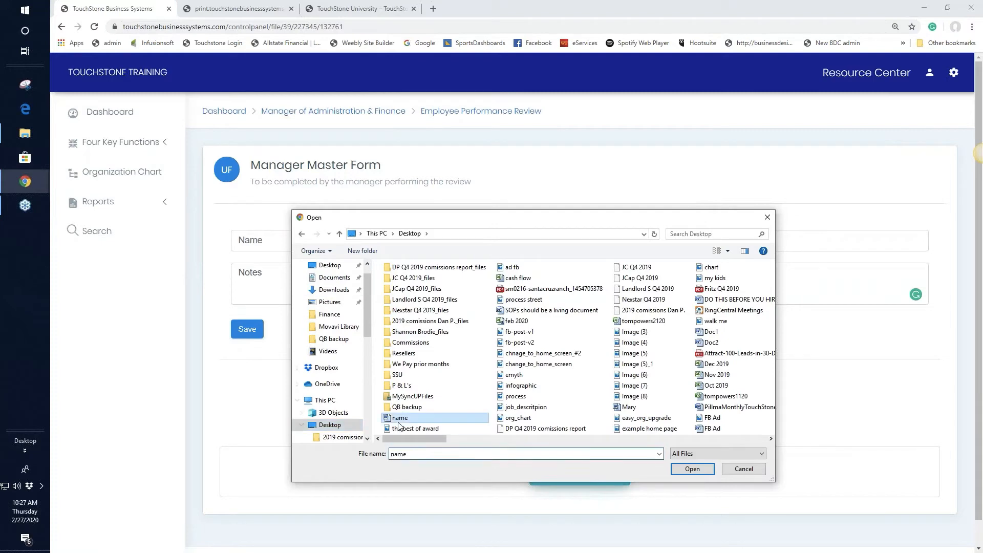
{"action": "left_click", "coordinate": [701, 469]}
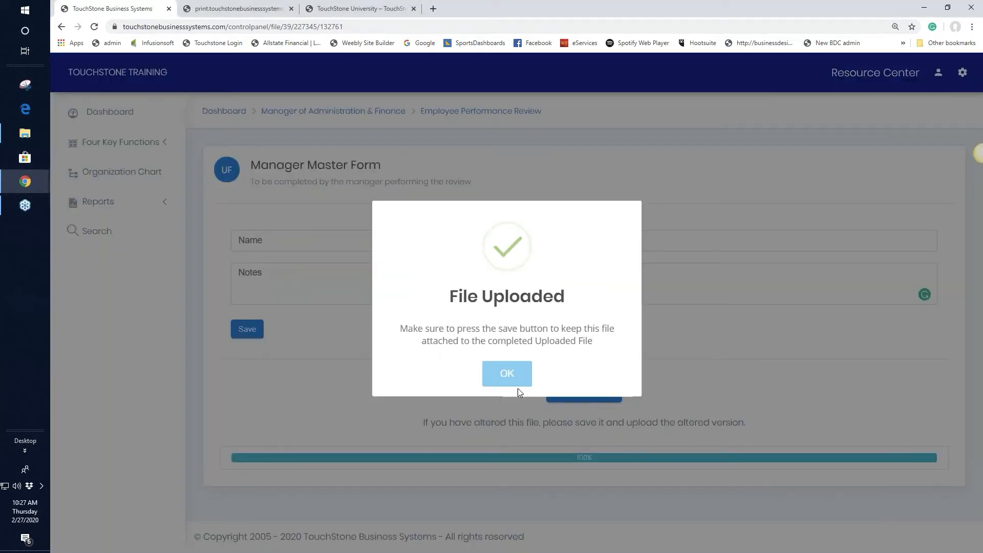
{"action": "left_click", "coordinate": [507, 373]}
{"action": "left_click", "coordinate": [247, 329]}
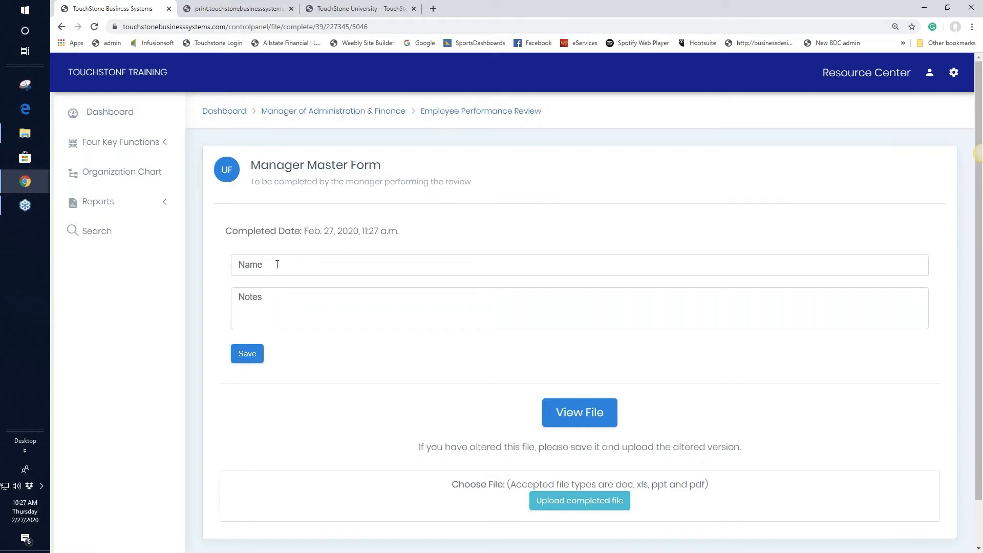
View the Manager Master Form save report and open the saved 'Name' file in Word.
{"action": "left_click", "coordinate": [488, 114]}
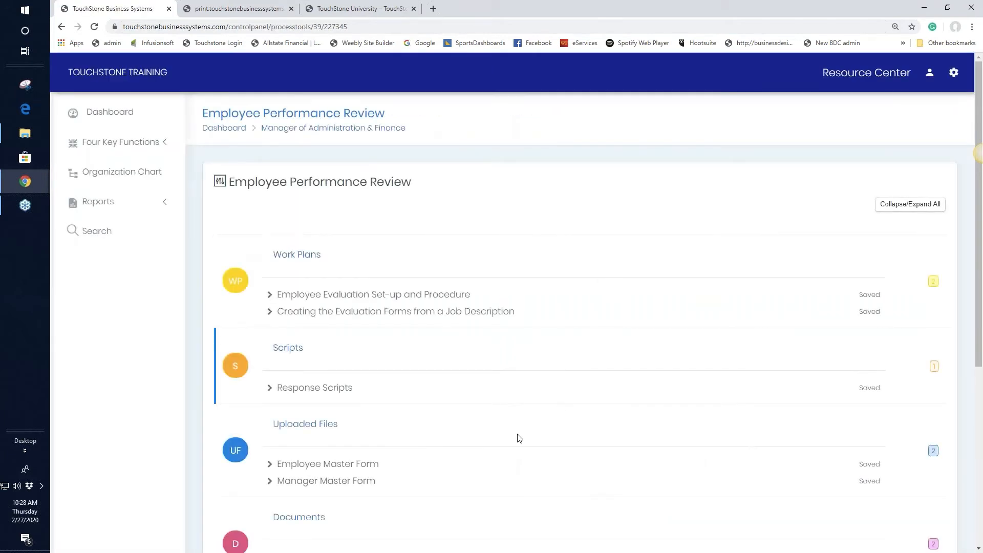
{"action": "left_click", "coordinate": [872, 485]}
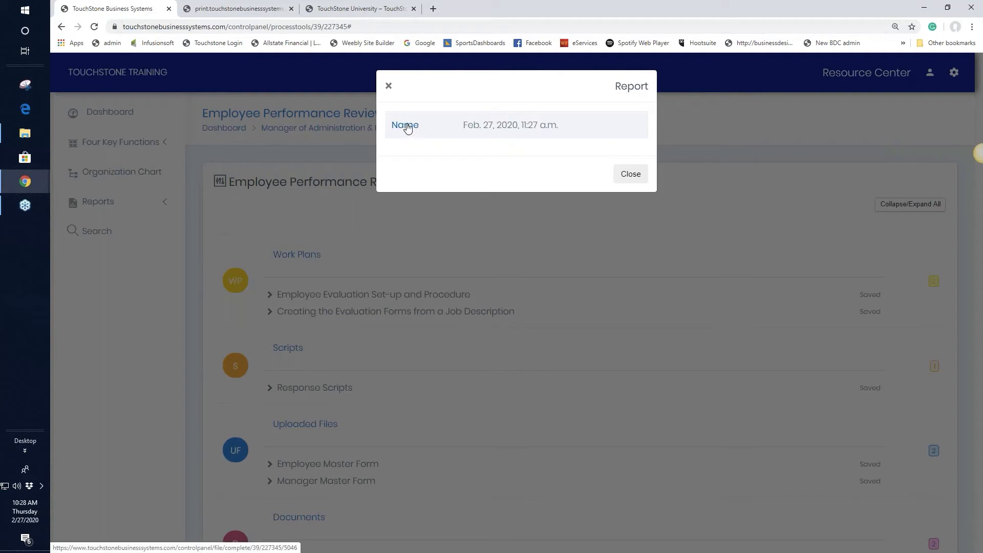
{"action": "left_click", "coordinate": [408, 127]}
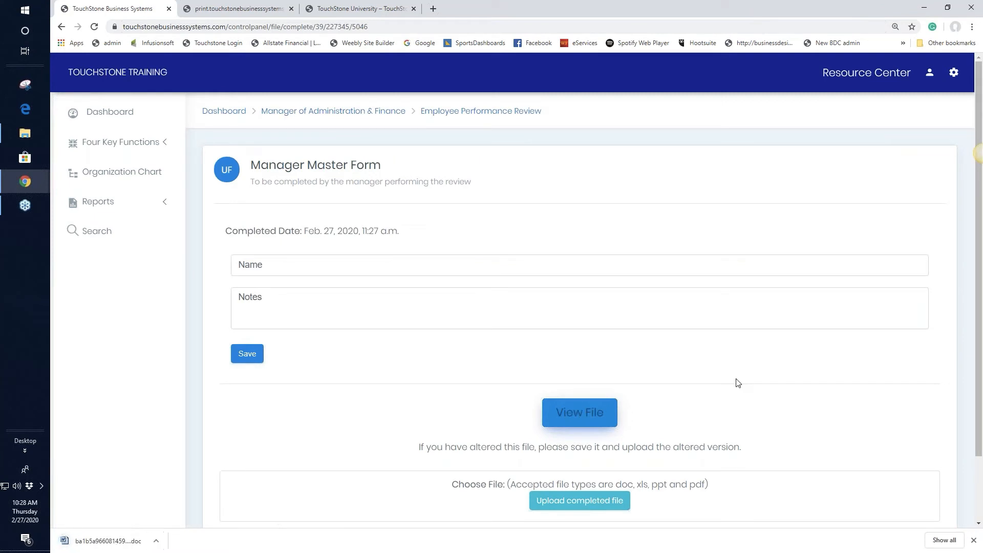
{"action": "left_click", "coordinate": [107, 541]}
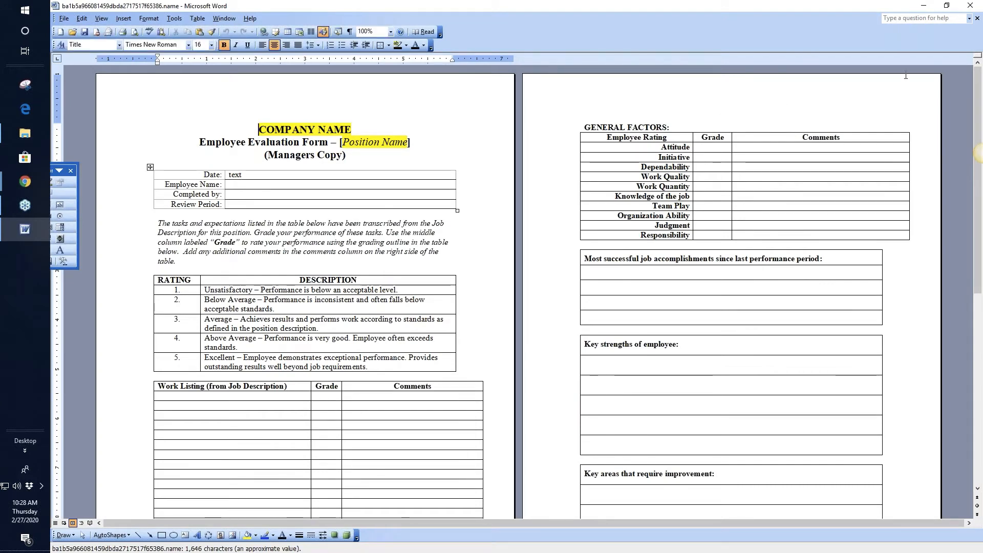
Read the evaluation form down to pages 3–4 in Word, then minimize Word.
{"action": "left_click", "coordinate": [923, 6]}
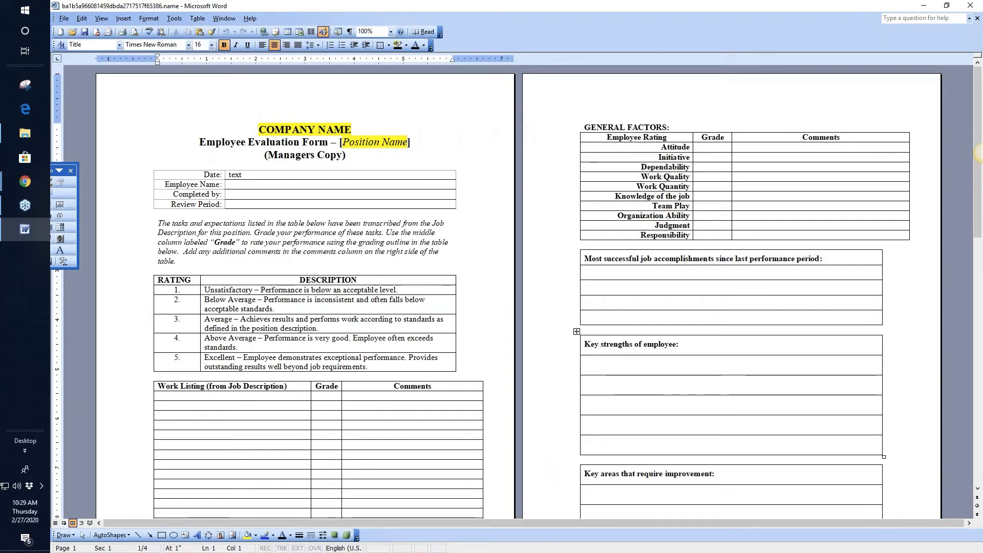
{"action": "left_click_drag", "start_coordinate": [978, 153], "coordinate": [978, 401]}
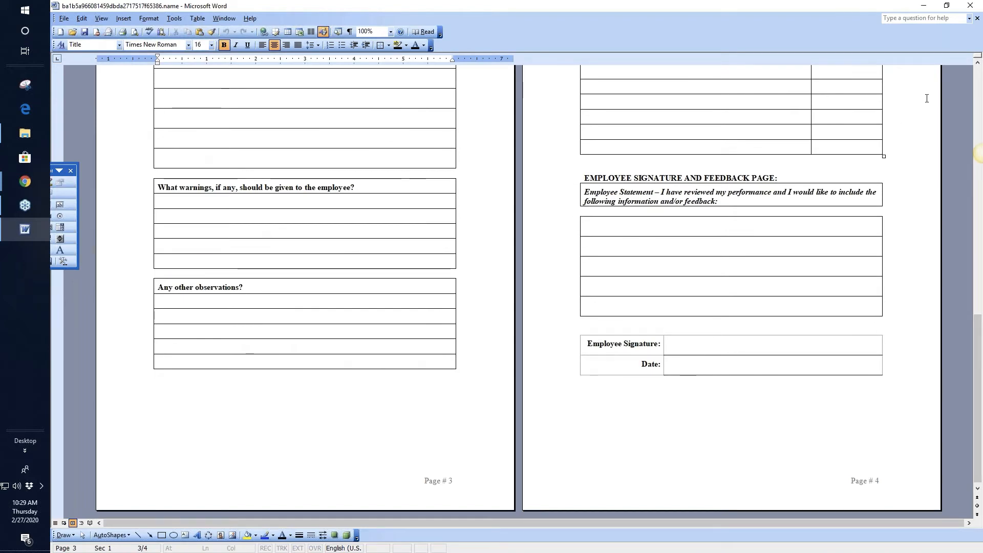
{"action": "left_click", "coordinate": [925, 7]}
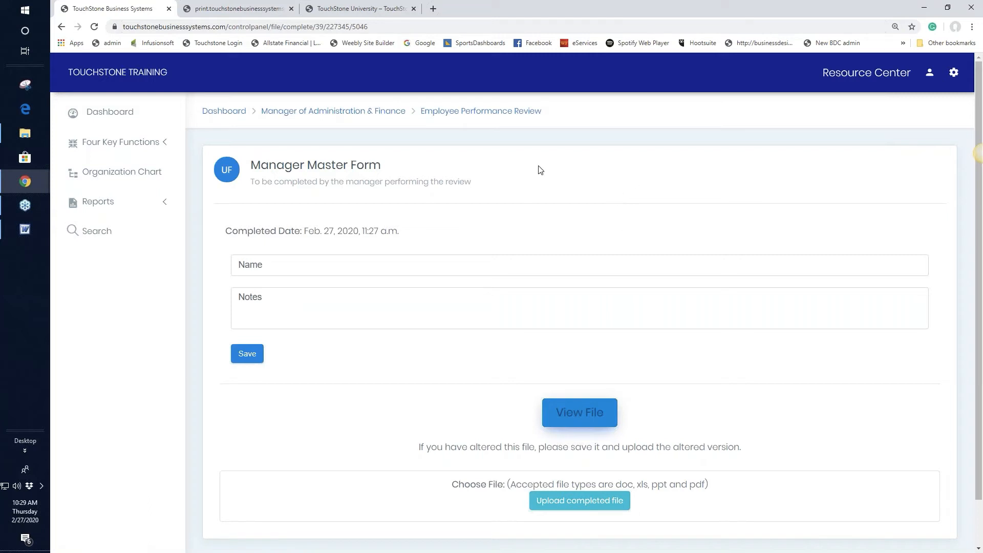
Check the uploaded Manager Master Form page, then return to the Employee Performance Review list.
{"action": "left_click", "coordinate": [483, 116]}
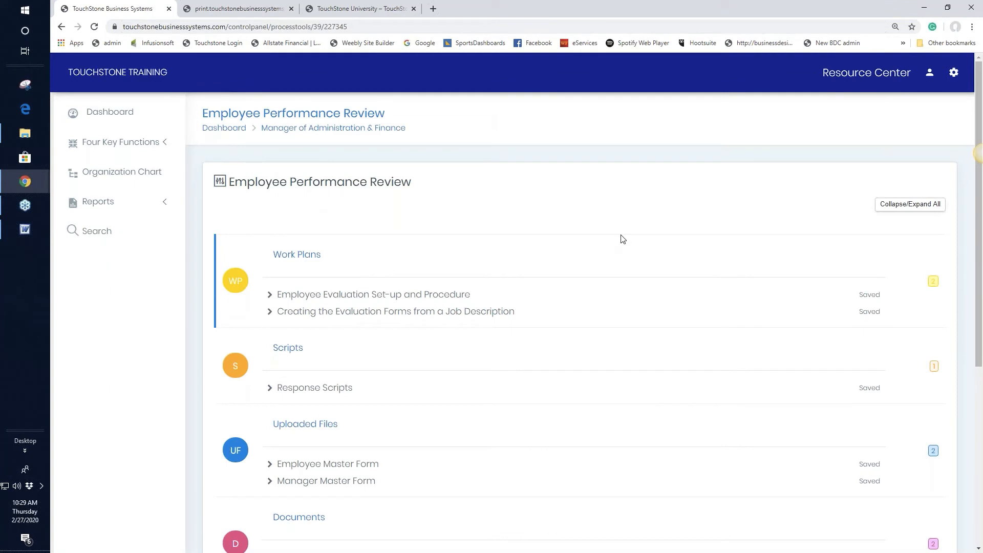
{"action": "scroll", "coordinate": [622, 239], "scroll_direction": "down", "scroll_amount": 1}
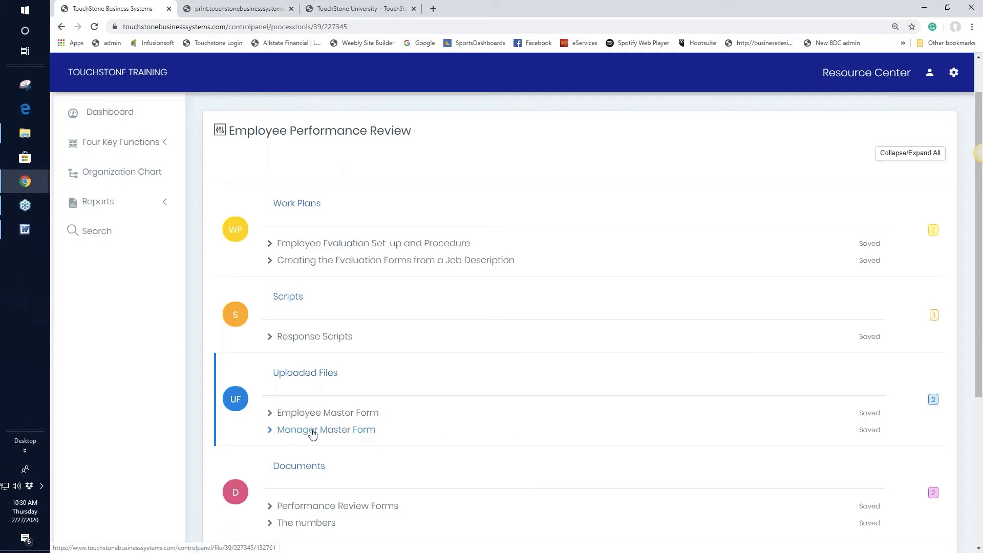
{"action": "left_click", "coordinate": [329, 434]}
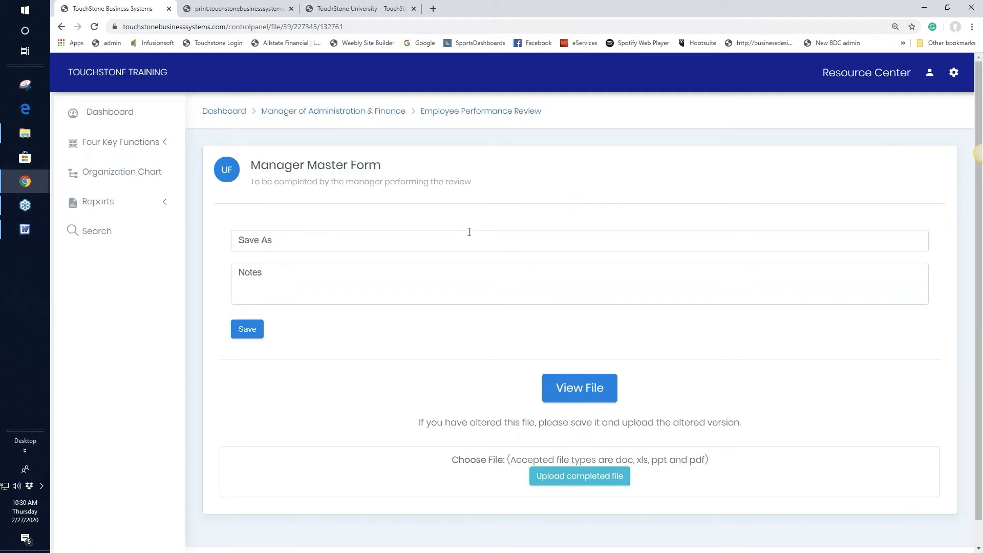
{"action": "left_click", "coordinate": [468, 111]}
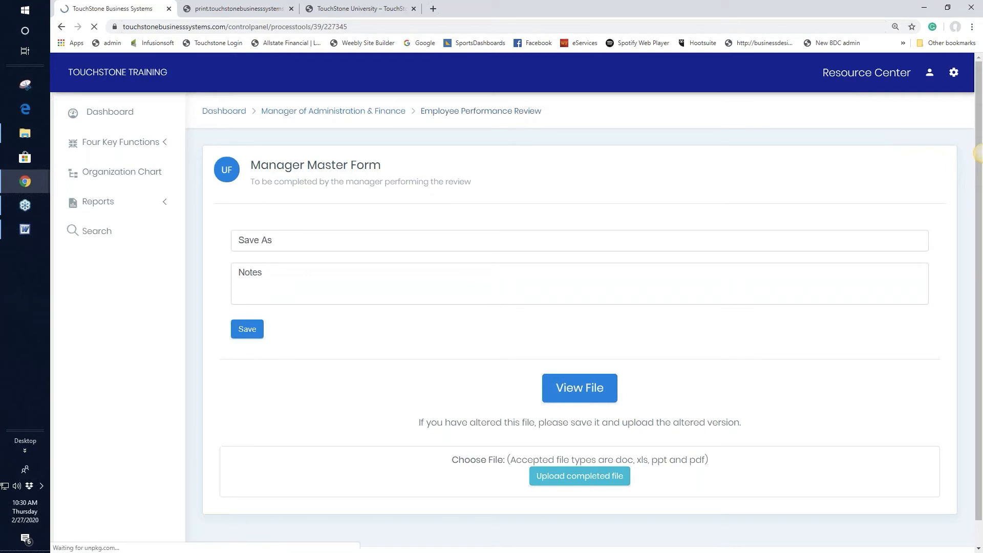
{"action": "scroll", "coordinate": [591, 225], "scroll_direction": "down", "scroll_amount": 3}
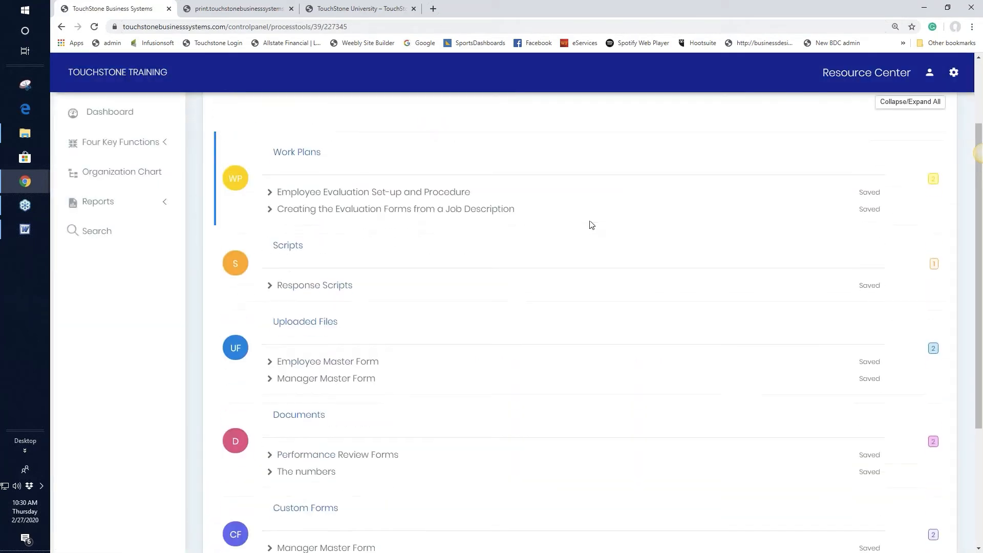
{"action": "scroll", "coordinate": [591, 226], "scroll_direction": "down", "scroll_amount": 2}
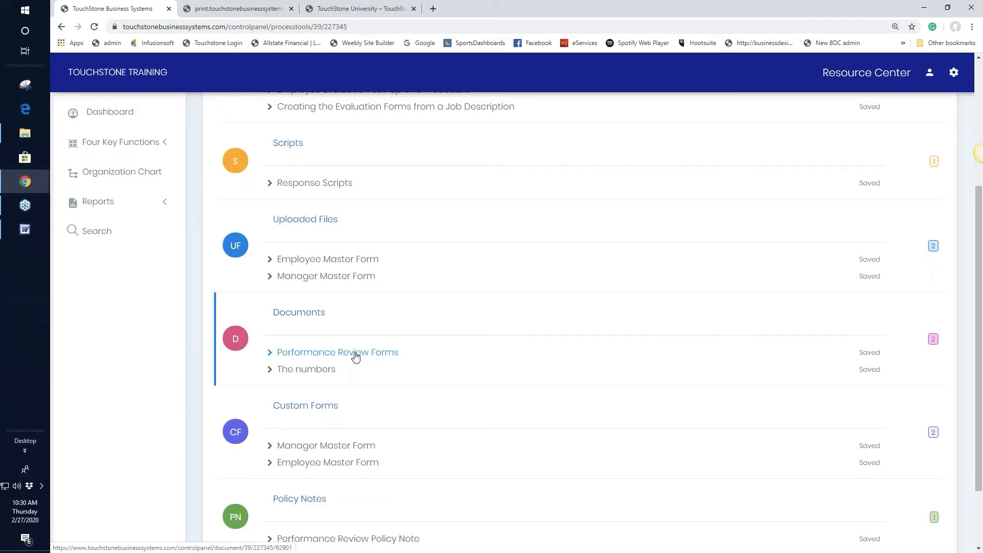
Open the Performance Review Forms document and type 'liv' into its Date field.
{"action": "left_click", "coordinate": [356, 357]}
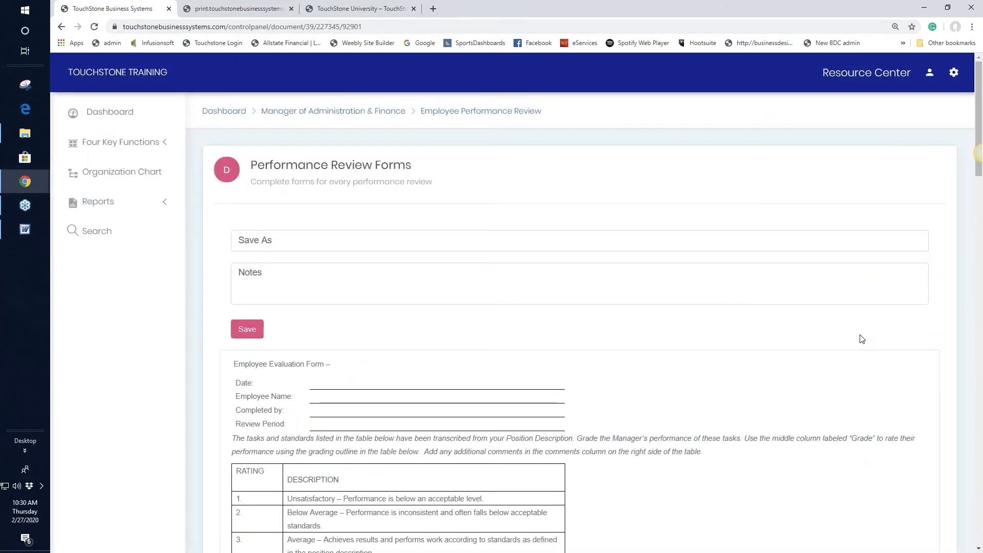
{"action": "scroll", "coordinate": [862, 339], "scroll_direction": "down", "scroll_amount": 4}
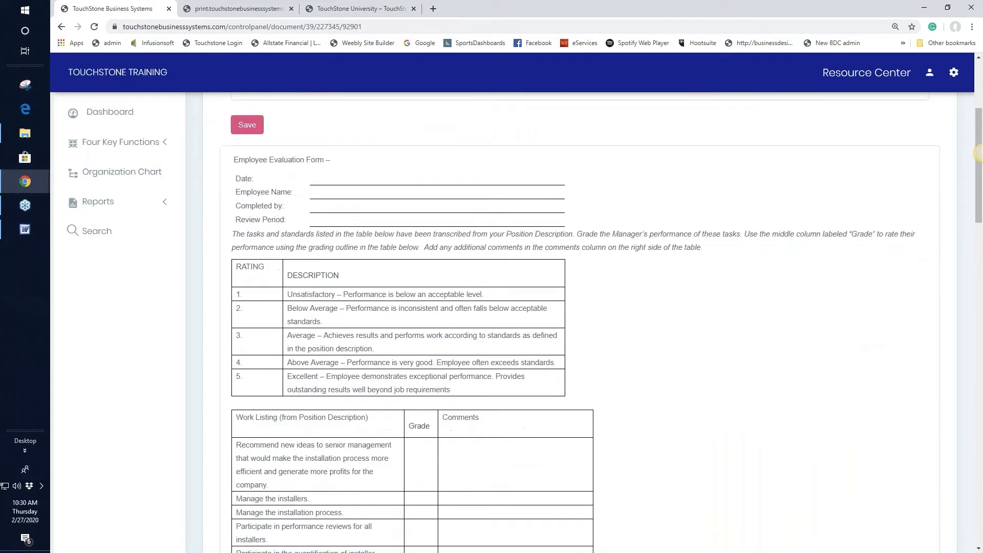
{"action": "scroll", "coordinate": [859, 333], "scroll_direction": "down", "scroll_amount": 1}
{"action": "scroll", "coordinate": [858, 308], "scroll_direction": "down", "scroll_amount": 2}
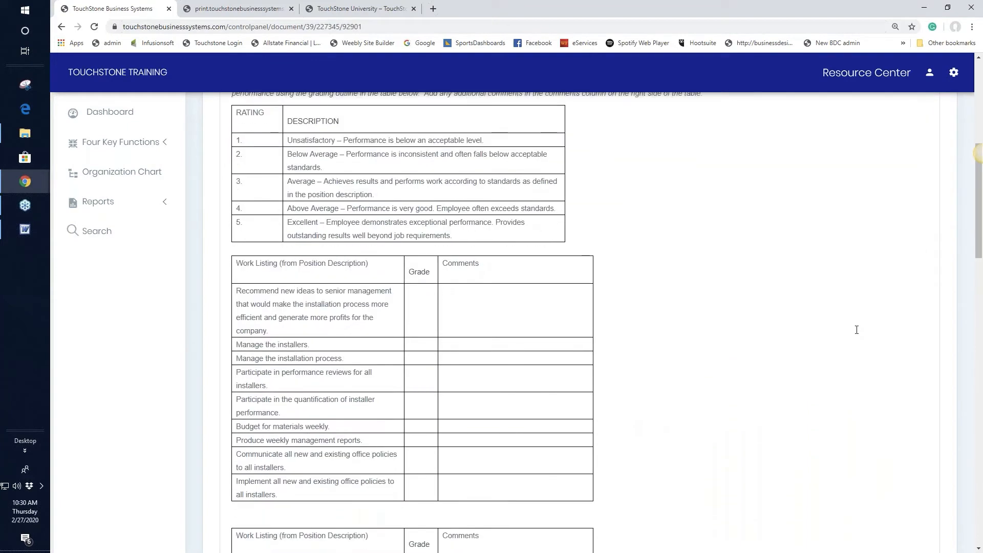
{"action": "scroll", "coordinate": [856, 266], "scroll_direction": "up", "scroll_amount": 6}
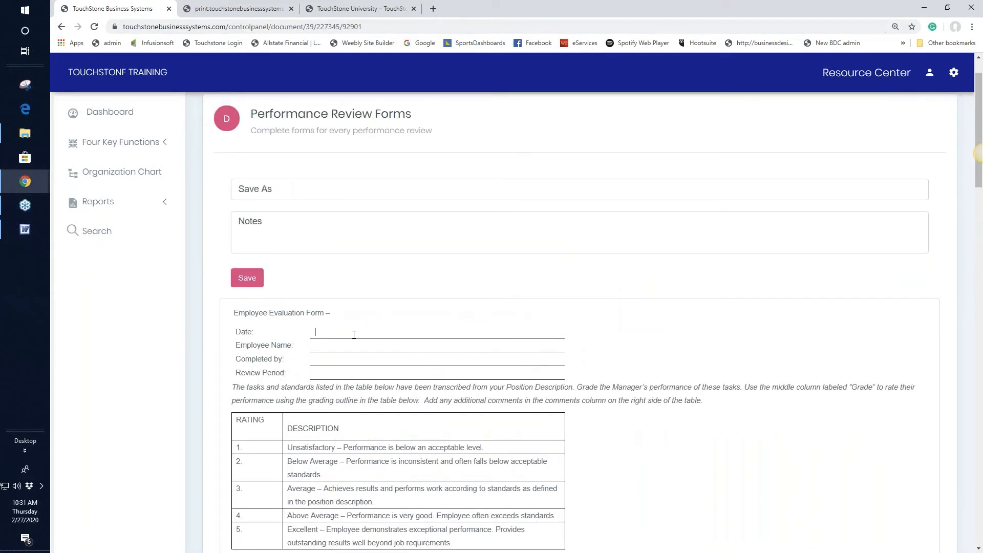
{"action": "type", "text": "live"}
Save the Performance Review Forms document and return to the Employee Performance Review list.
{"action": "scroll", "coordinate": [462, 409], "scroll_direction": "down", "scroll_amount": 4}
{"action": "scroll", "coordinate": [538, 443], "scroll_direction": "down", "scroll_amount": 4}
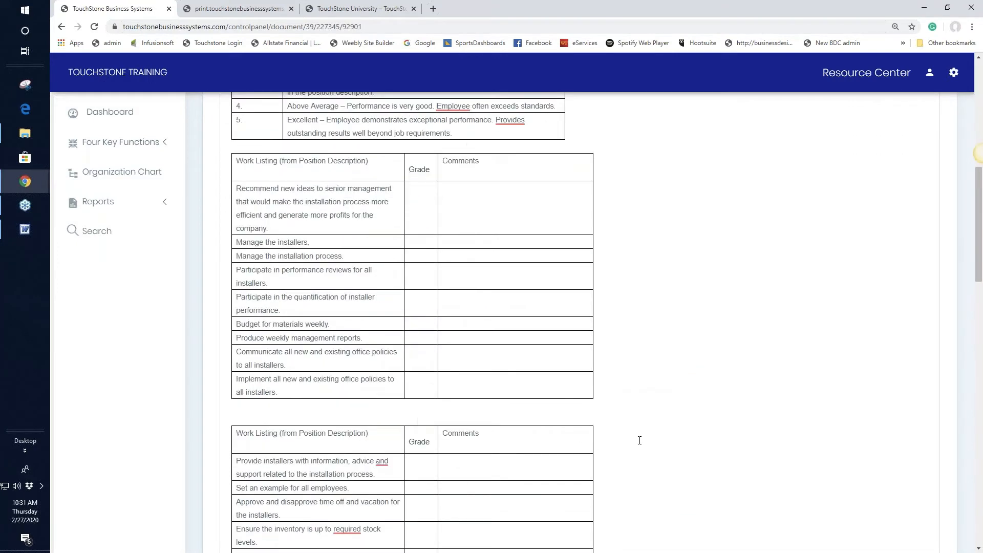
{"action": "scroll", "coordinate": [640, 439], "scroll_direction": "up", "scroll_amount": 8}
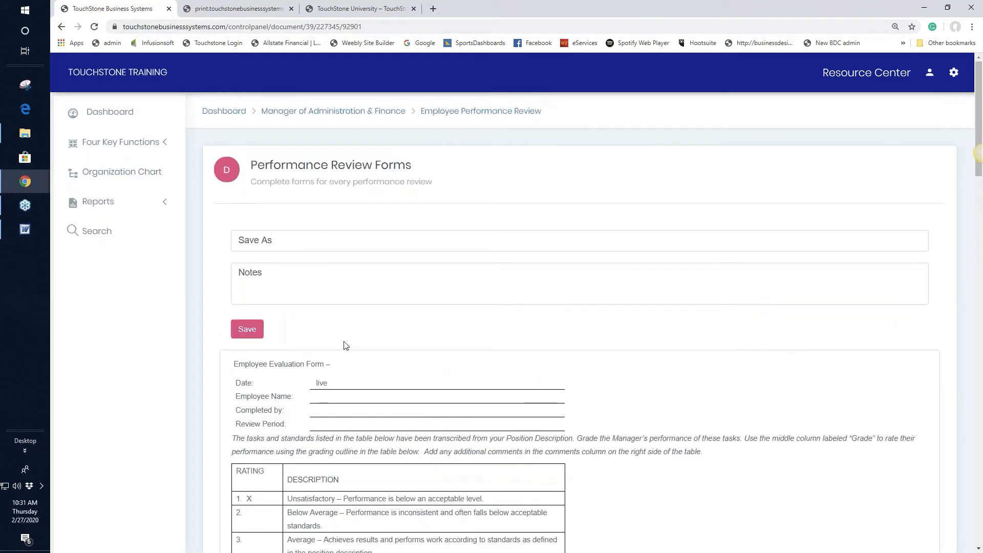
{"action": "left_click", "coordinate": [245, 329]}
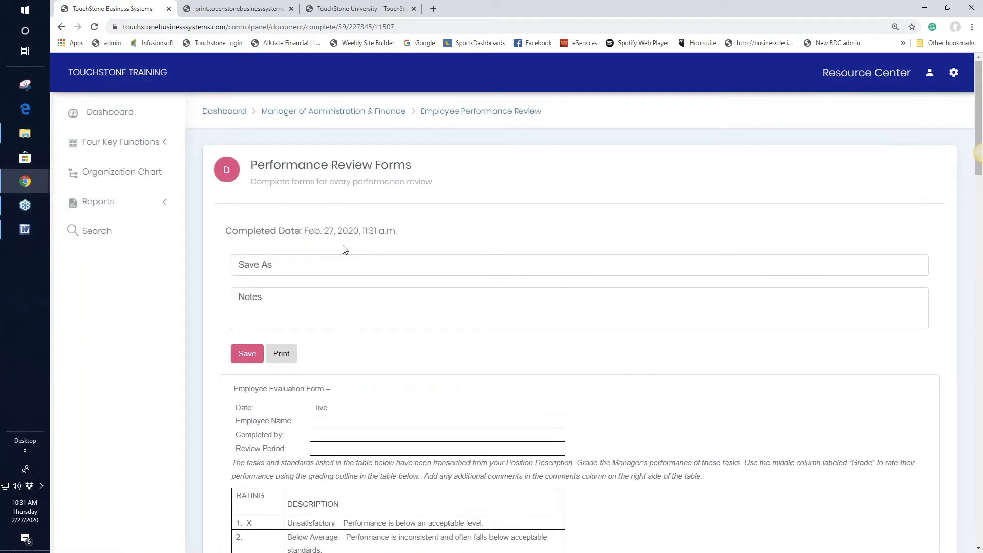
{"action": "left_click", "coordinate": [491, 112]}
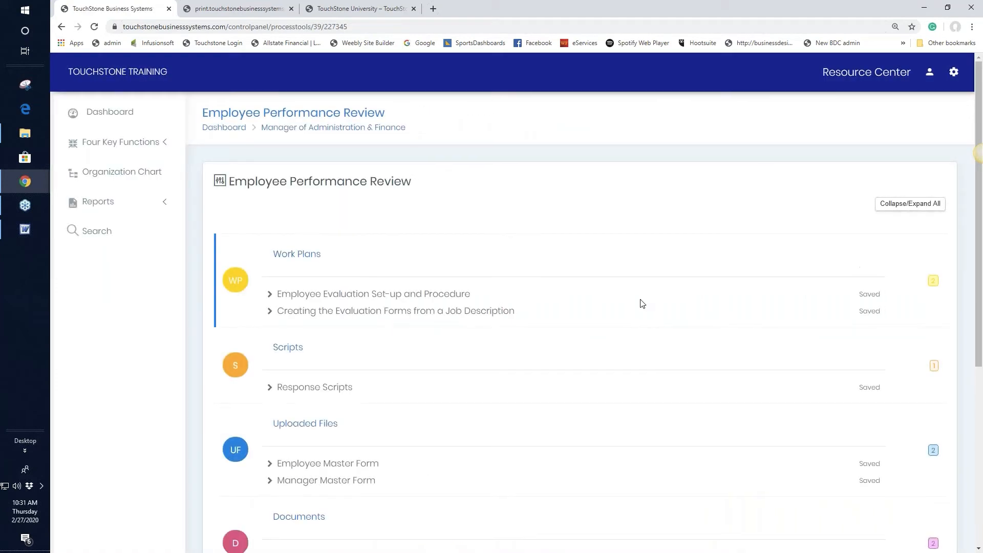
View The numbers document's managers-versus-leaders images, then go back to the review list.
{"action": "scroll", "coordinate": [643, 303], "scroll_direction": "down", "scroll_amount": 3}
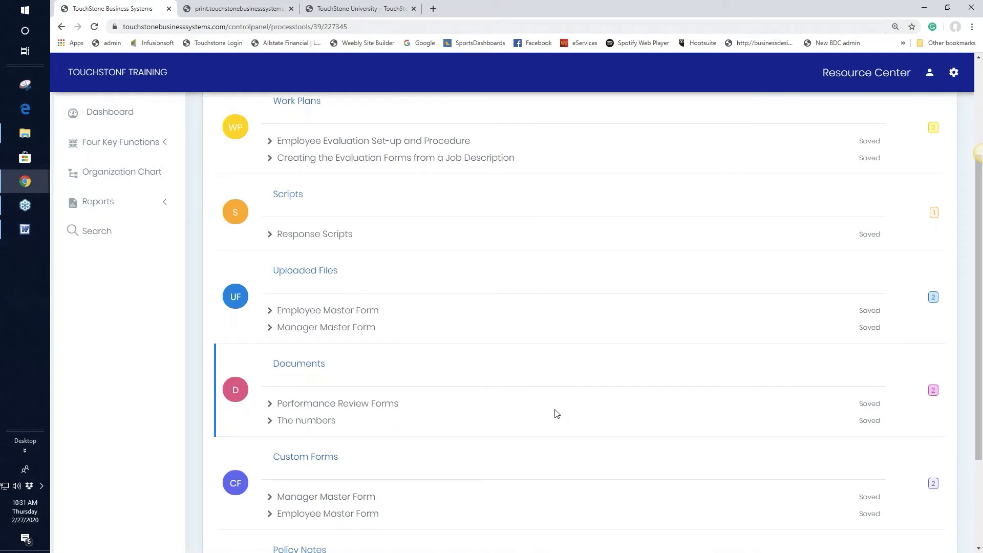
{"action": "left_click", "coordinate": [310, 424]}
{"action": "scroll", "coordinate": [702, 371], "scroll_direction": "down", "scroll_amount": 3}
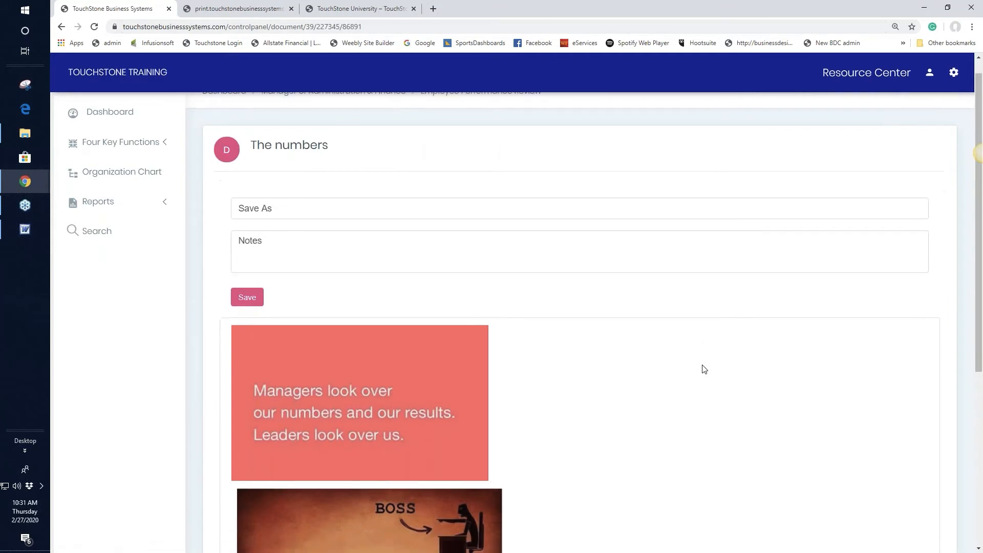
{"action": "scroll", "coordinate": [702, 371], "scroll_direction": "down", "scroll_amount": 2}
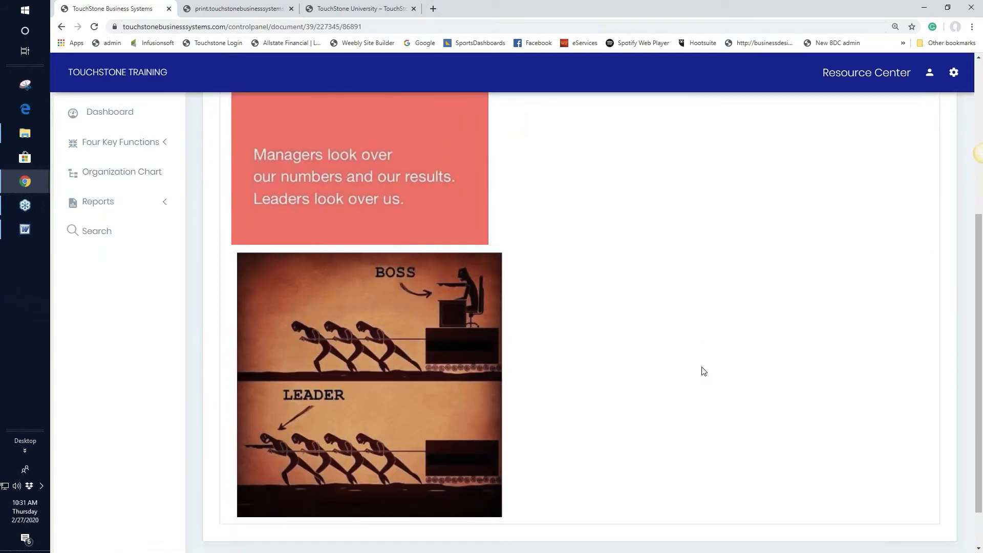
{"action": "scroll", "coordinate": [704, 371], "scroll_direction": "up", "scroll_amount": 1}
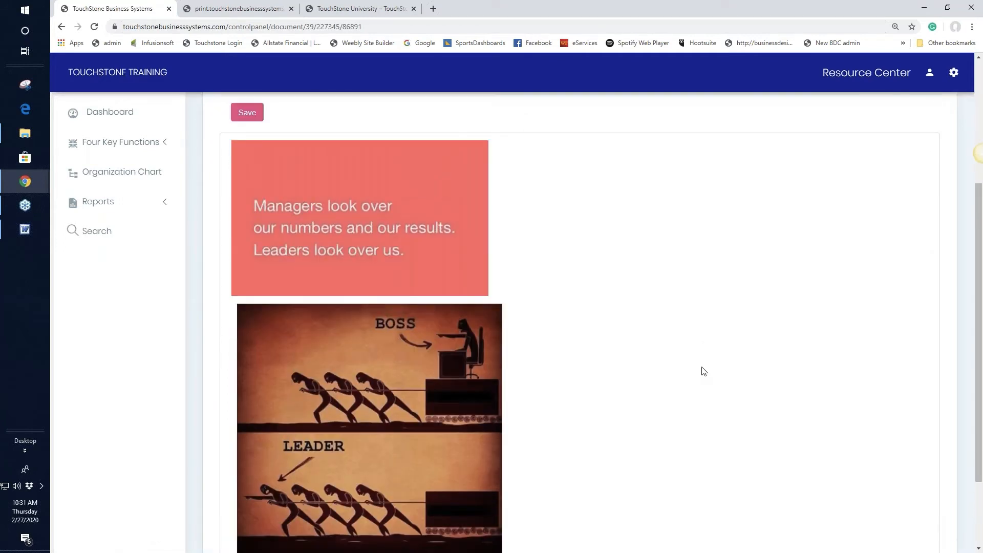
{"action": "scroll", "coordinate": [704, 371], "scroll_direction": "up", "scroll_amount": 4}
{"action": "left_click", "coordinate": [456, 111]}
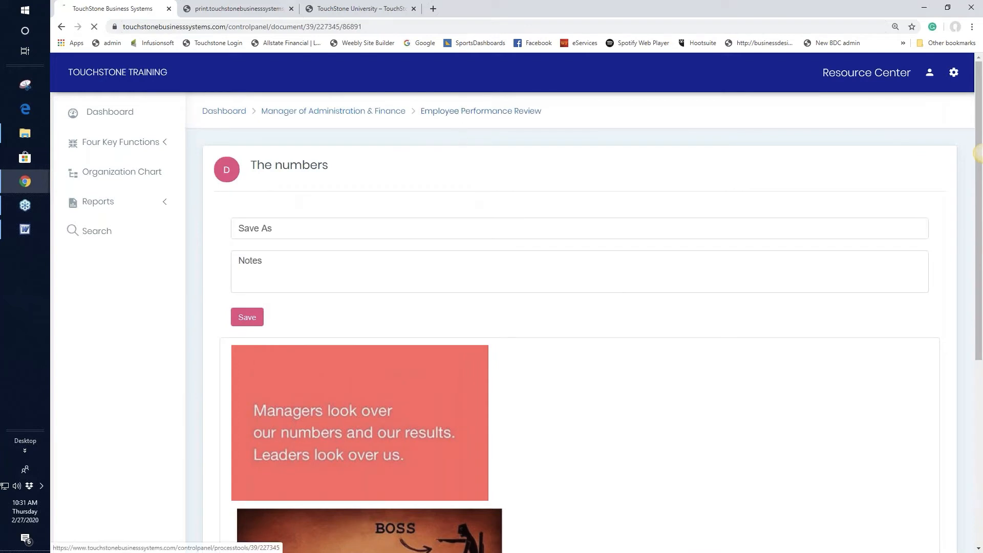
Scroll down to Custom Forms and open the Manager Master Form.
{"action": "scroll", "coordinate": [637, 344], "scroll_direction": "down", "scroll_amount": 4}
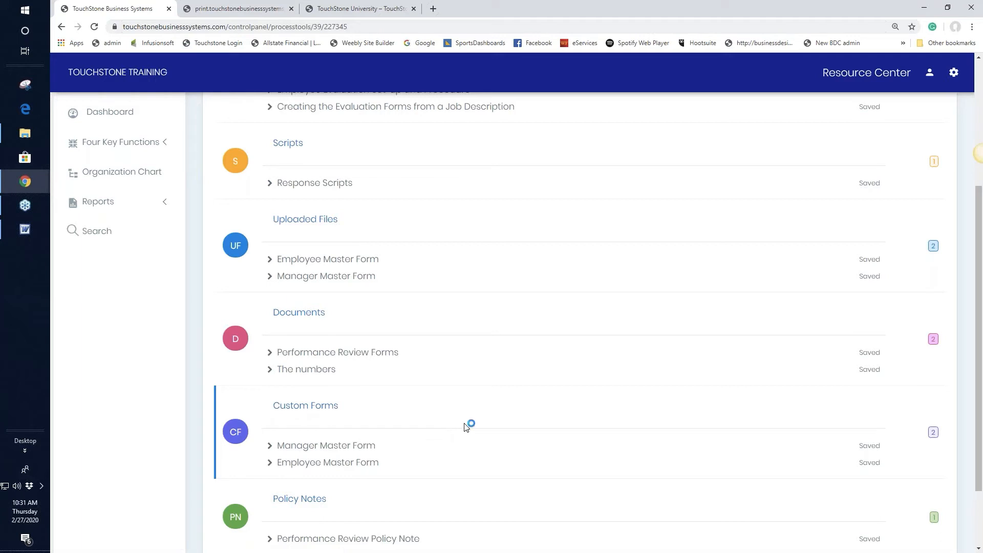
{"action": "scroll", "coordinate": [511, 424], "scroll_direction": "down", "scroll_amount": 1}
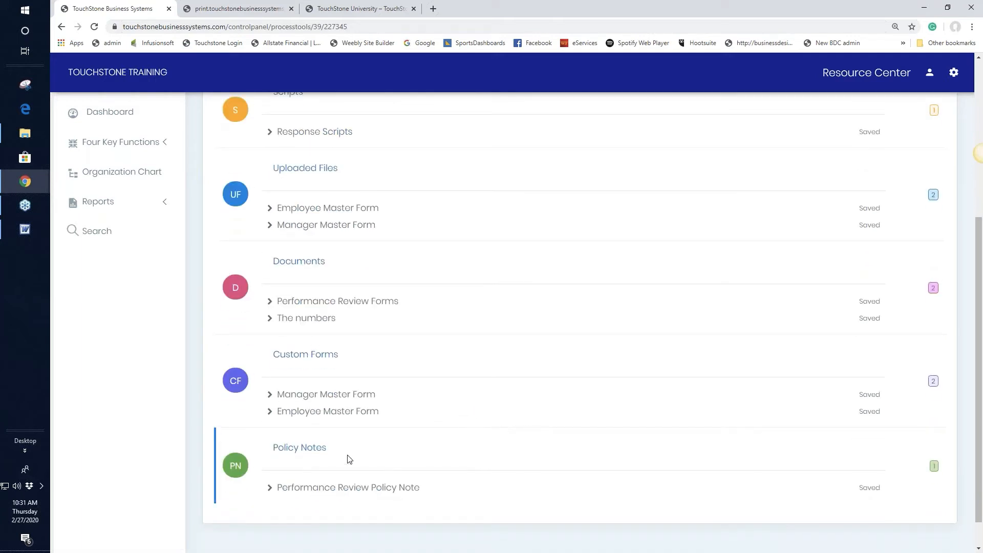
{"action": "left_click", "coordinate": [340, 395]}
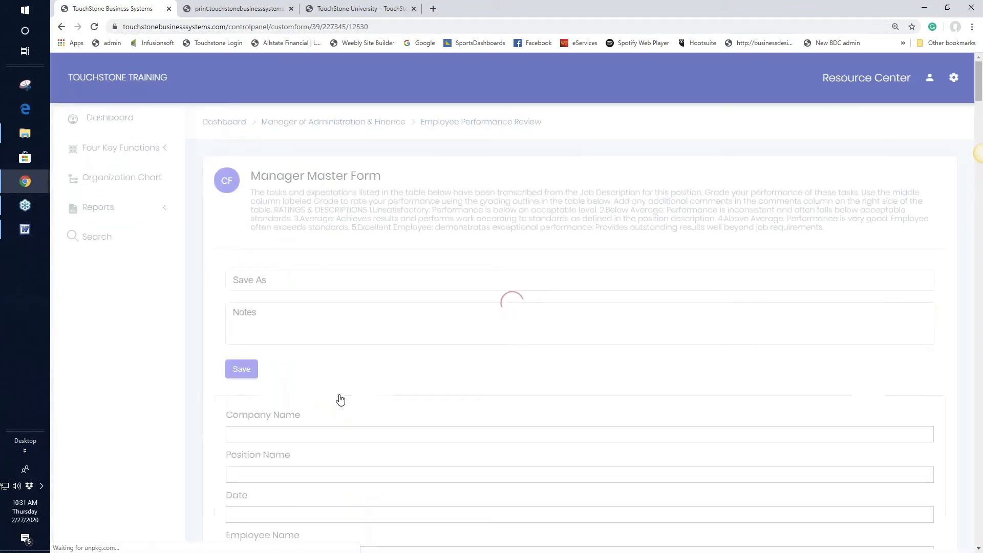
Enter 'text' as the Company Name on the Manager Master Form.
{"action": "scroll", "coordinate": [485, 367], "scroll_direction": "down", "scroll_amount": 2}
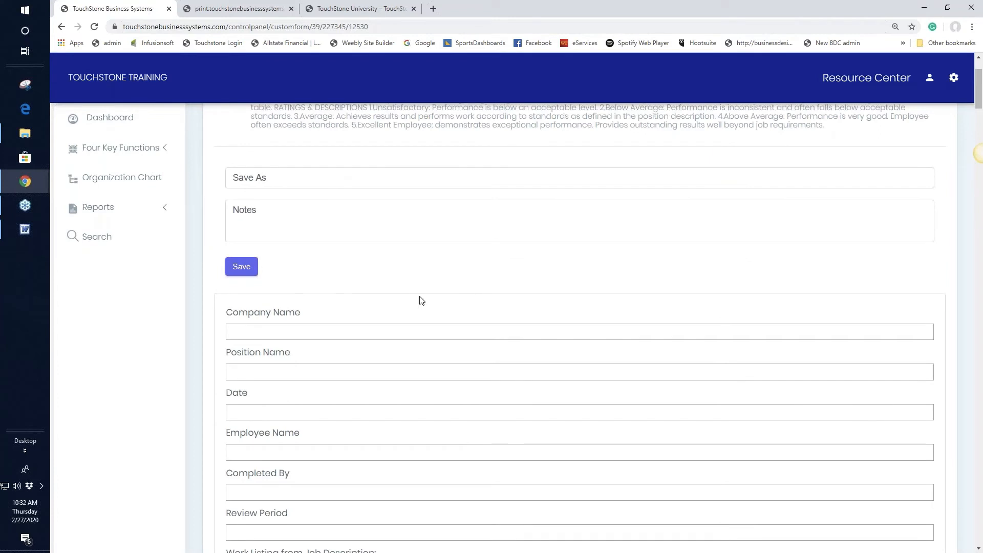
{"action": "scroll", "coordinate": [474, 315], "scroll_direction": "down", "scroll_amount": 5}
{"action": "scroll", "coordinate": [479, 321], "scroll_direction": "down", "scroll_amount": 4}
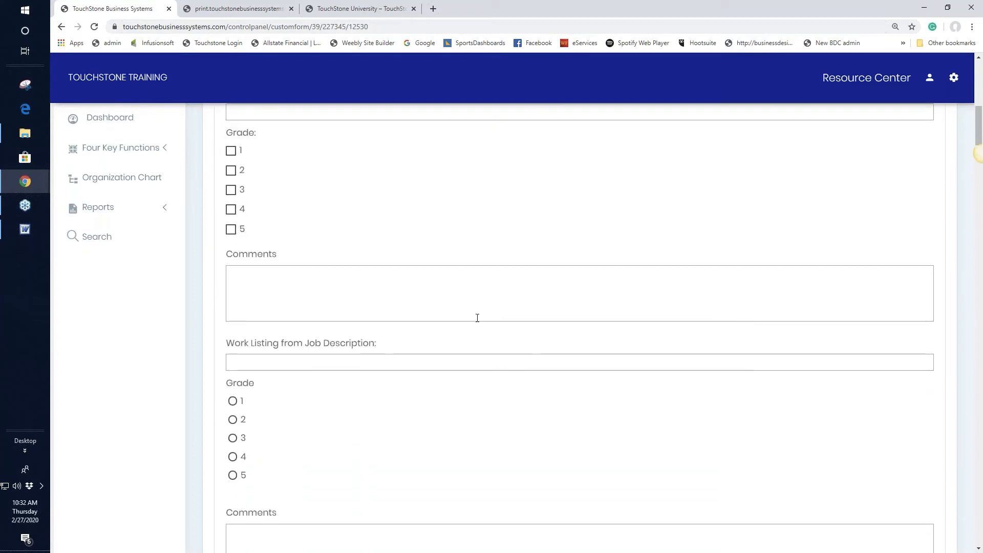
{"action": "scroll", "coordinate": [474, 323], "scroll_direction": "up", "scroll_amount": 9}
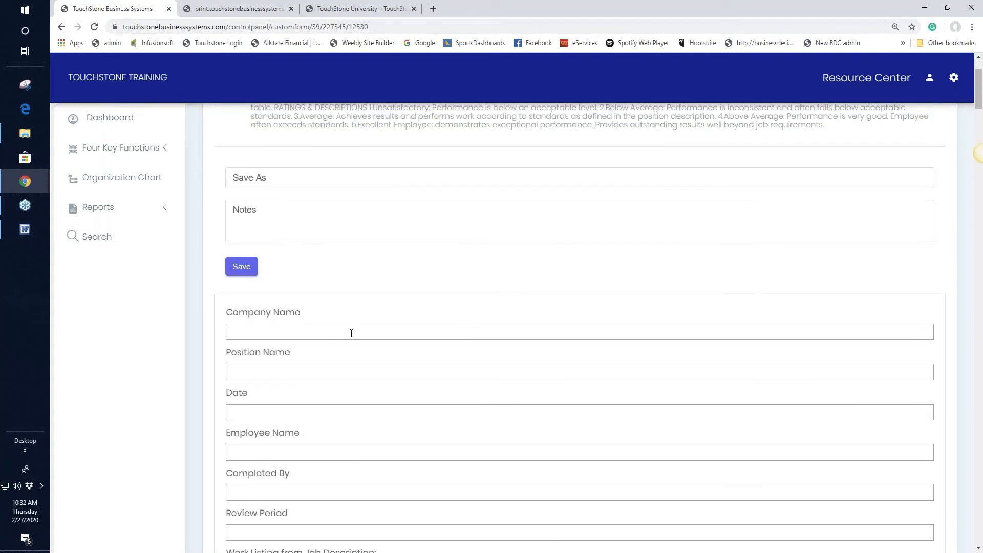
{"action": "left_click", "coordinate": [262, 327]}
{"action": "type", "text": "text"}
Add the work listing 'Sales f/up' and grade it 2.
{"action": "scroll", "coordinate": [513, 527], "scroll_direction": "down", "scroll_amount": 1}
{"action": "scroll", "coordinate": [514, 527], "scroll_direction": "down", "scroll_amount": 3}
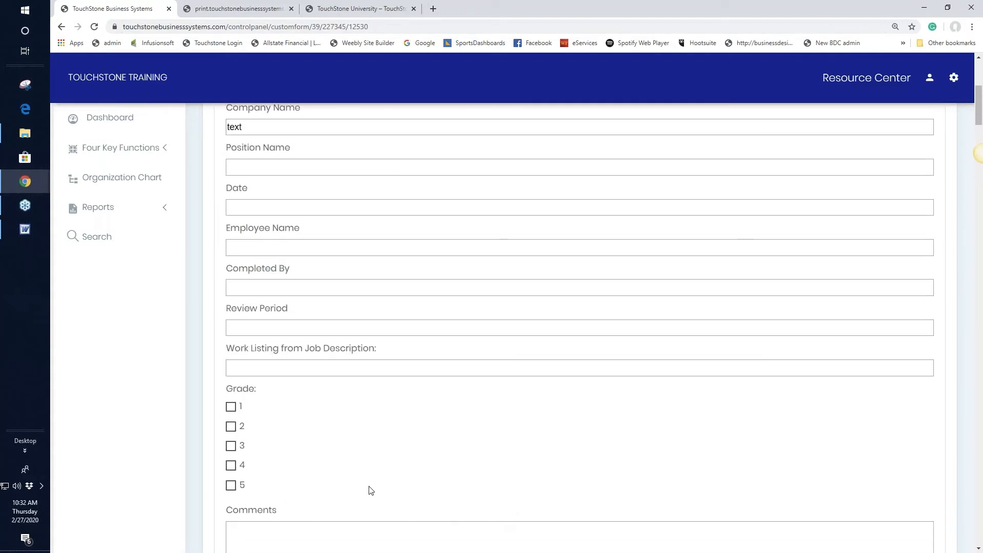
{"action": "left_click", "coordinate": [248, 371]}
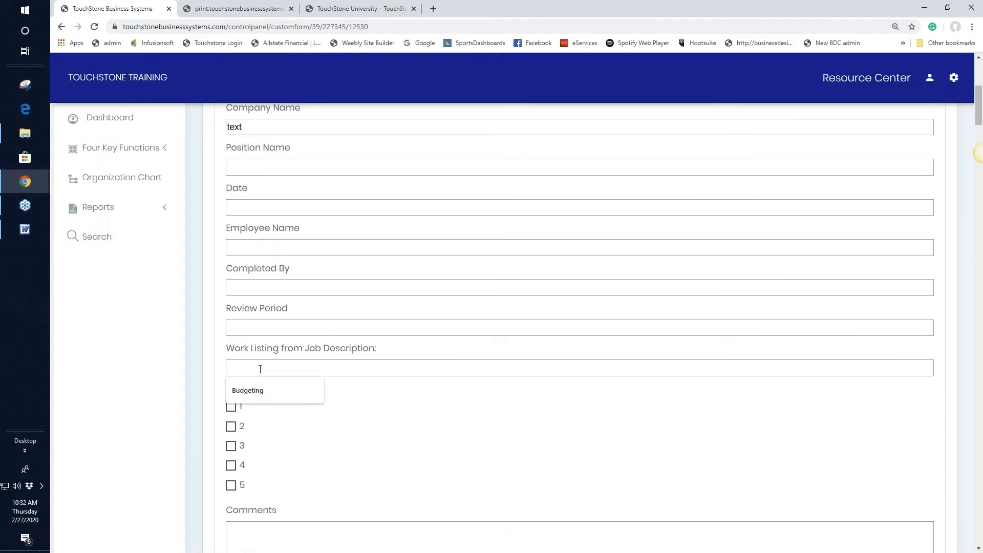
{"action": "type", "text": "Sales f"}
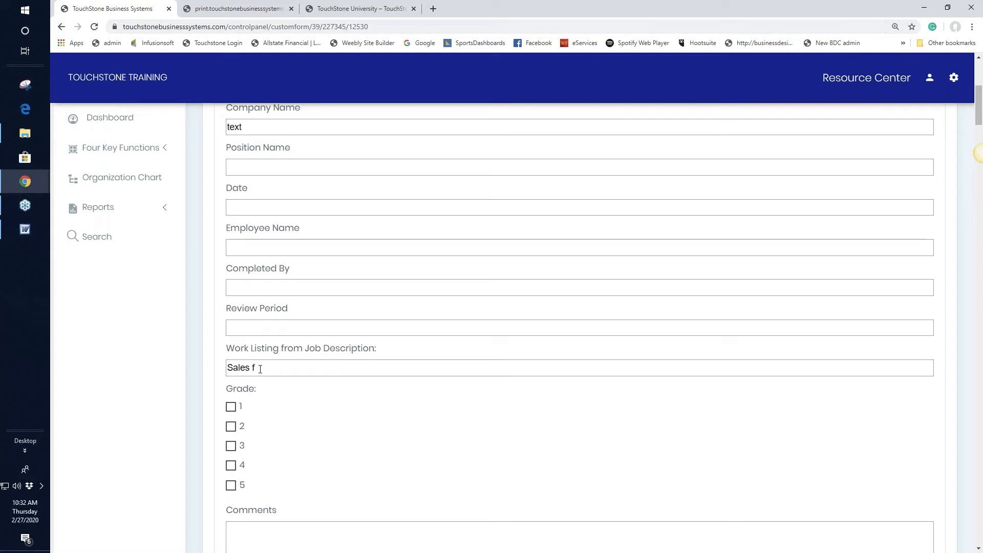
{"action": "type", "text": "/up"}
{"action": "left_click", "coordinate": [231, 426]}
Add the comment 'tex', save the form, and return to the review overview.
{"action": "scroll", "coordinate": [263, 423], "scroll_direction": "down", "scroll_amount": 2}
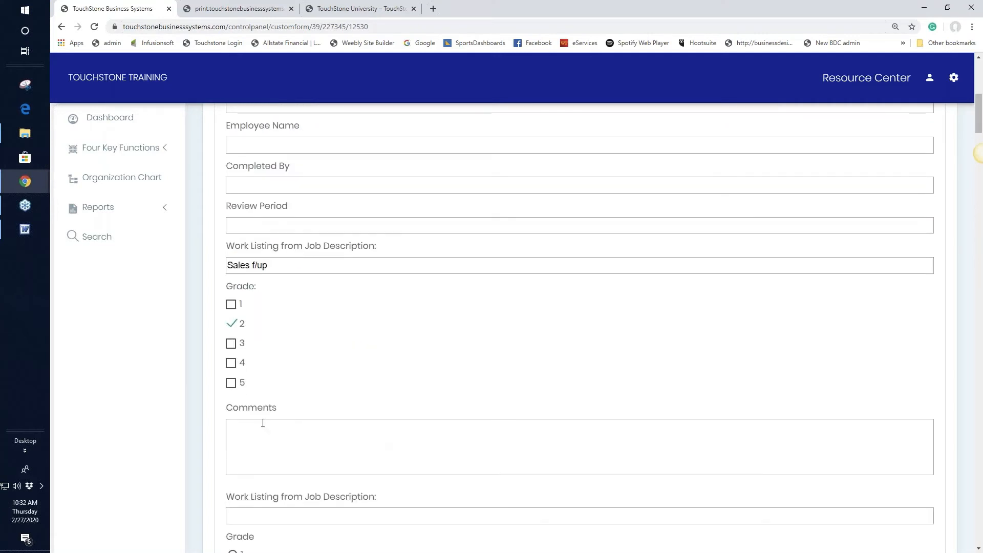
{"action": "type", "text": "text"}
{"action": "scroll", "coordinate": [572, 369], "scroll_direction": "up", "scroll_amount": 2}
{"action": "scroll", "coordinate": [575, 371], "scroll_direction": "up", "scroll_amount": 4}
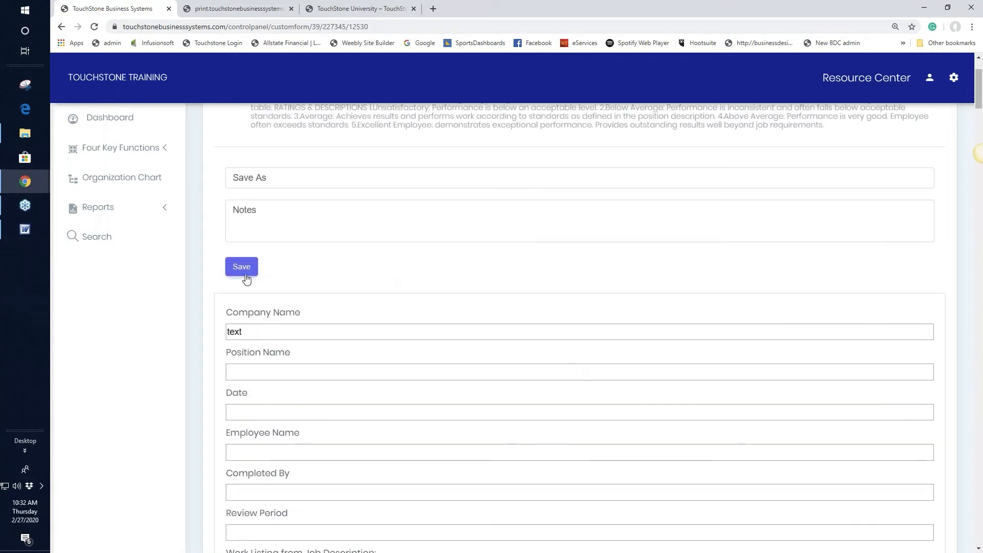
{"action": "left_click", "coordinate": [247, 272]}
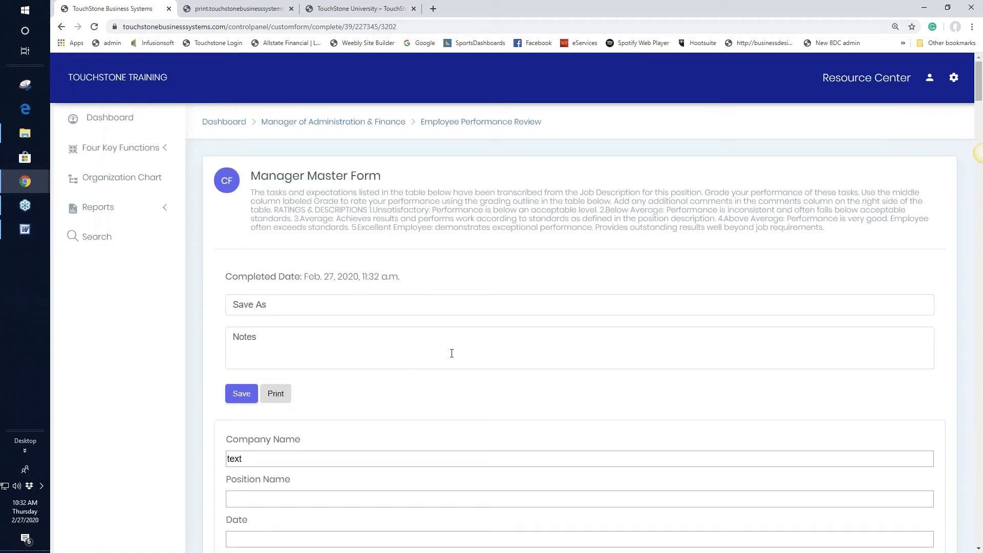
{"action": "left_click", "coordinate": [464, 126]}
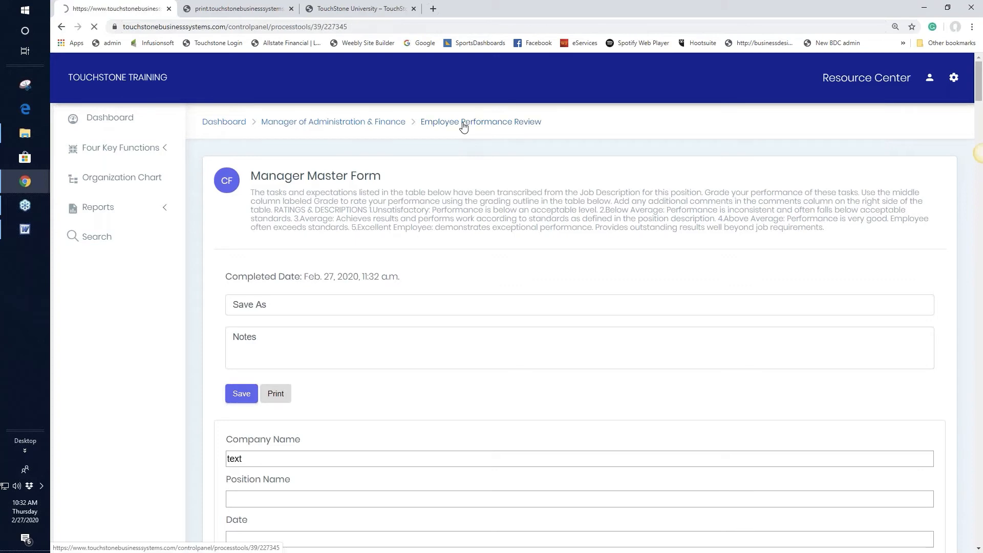
Scroll down to Policy Notes and open the Performance Review Policy Note.
{"action": "scroll", "coordinate": [594, 235], "scroll_direction": "down", "scroll_amount": 3}
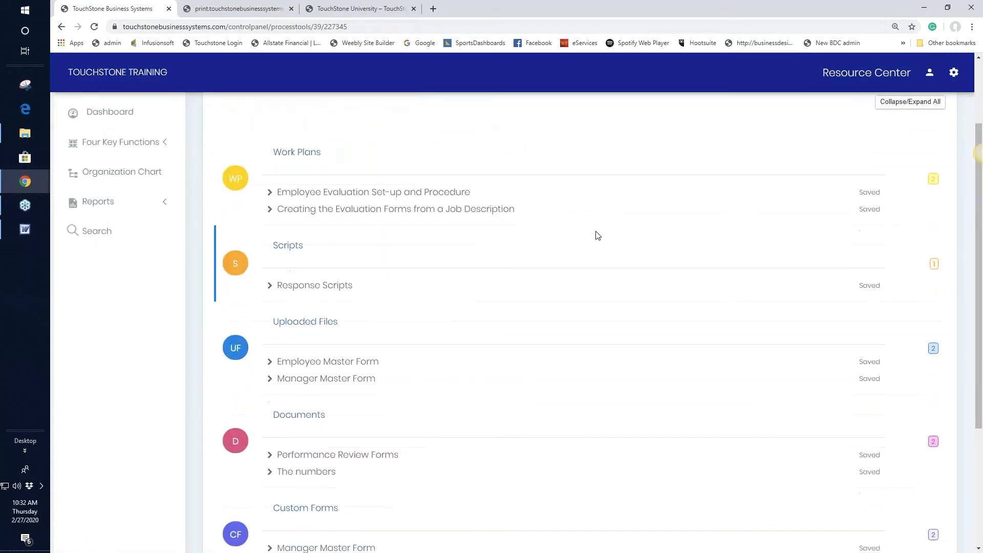
{"action": "scroll", "coordinate": [600, 236], "scroll_direction": "down", "scroll_amount": 3}
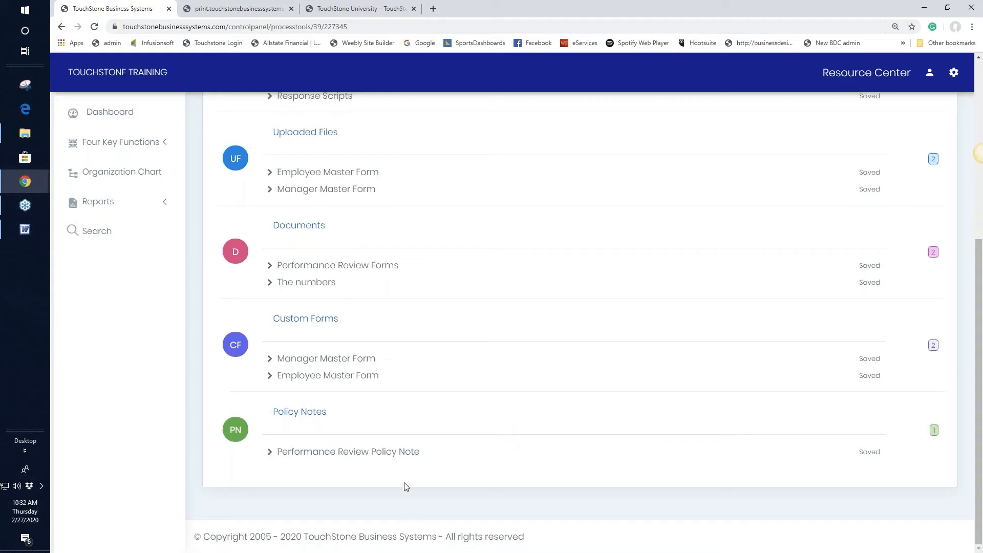
{"action": "left_click", "coordinate": [375, 458]}
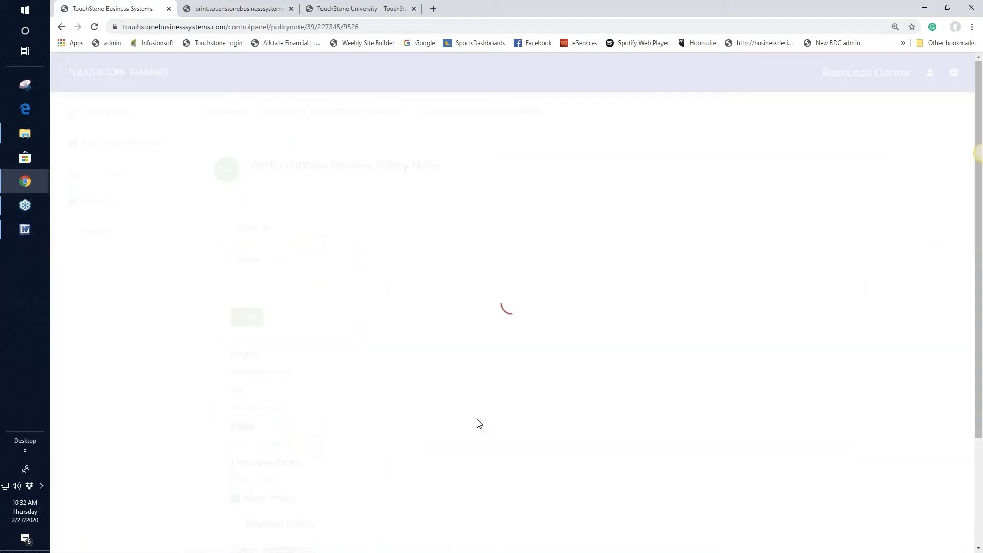
Enter 'read and agree' in the policy note's Save As field.
{"action": "scroll", "coordinate": [506, 419], "scroll_direction": "down", "scroll_amount": 2}
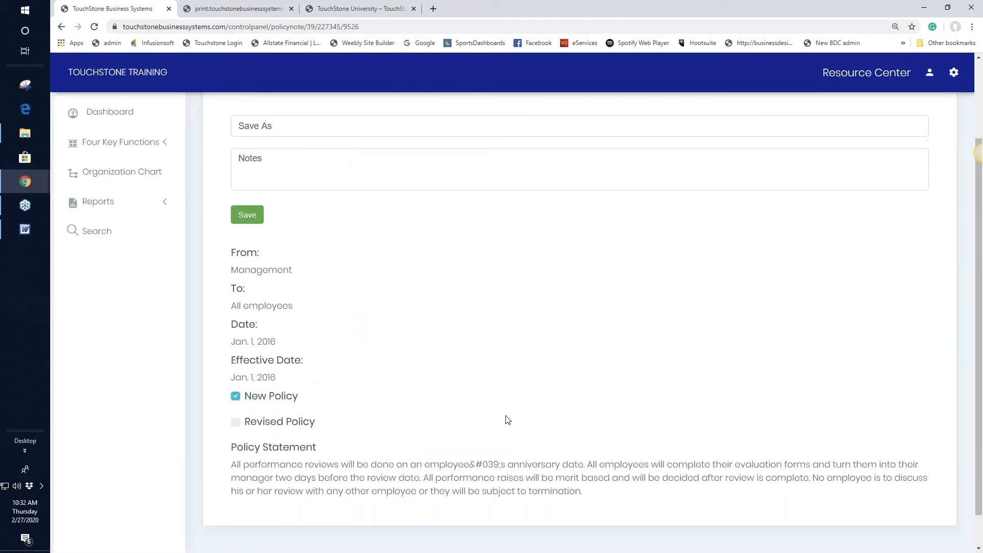
{"action": "scroll", "coordinate": [507, 420], "scroll_direction": "up", "scroll_amount": 2}
{"action": "left_click", "coordinate": [266, 229]}
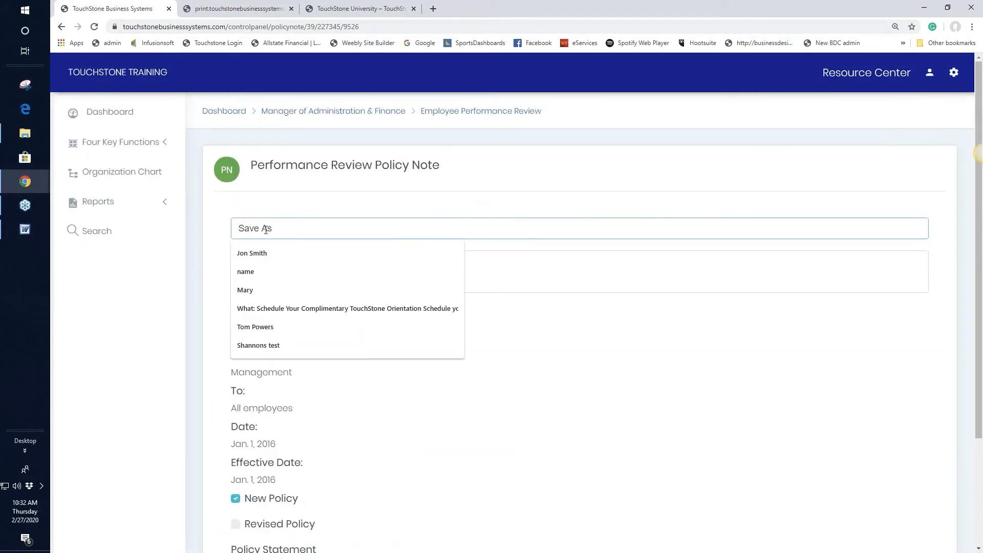
{"action": "type", "text": "read and ag"}
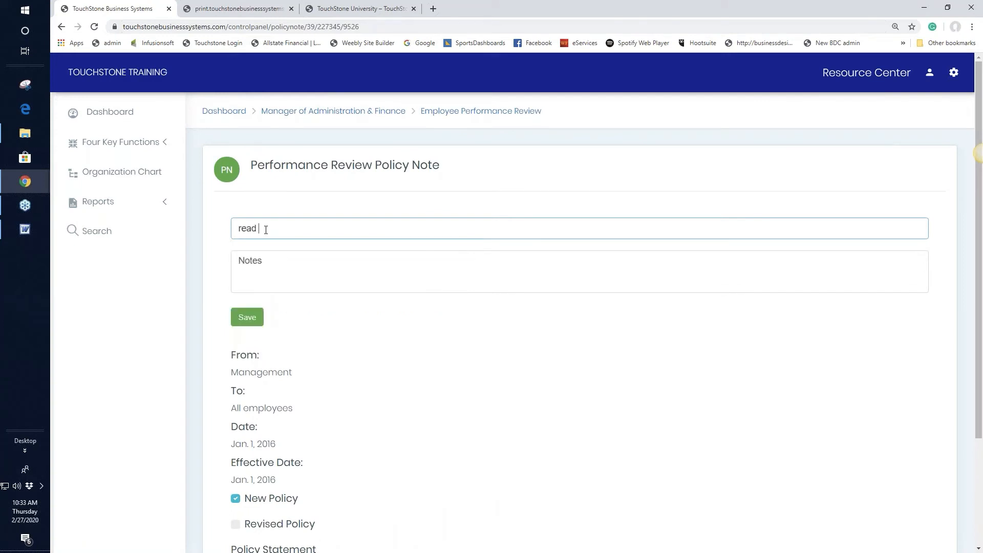
{"action": "type", "text": "ree"}
Save the policy note, leave the error page, and return to the review overview.
{"action": "left_click", "coordinate": [244, 322]}
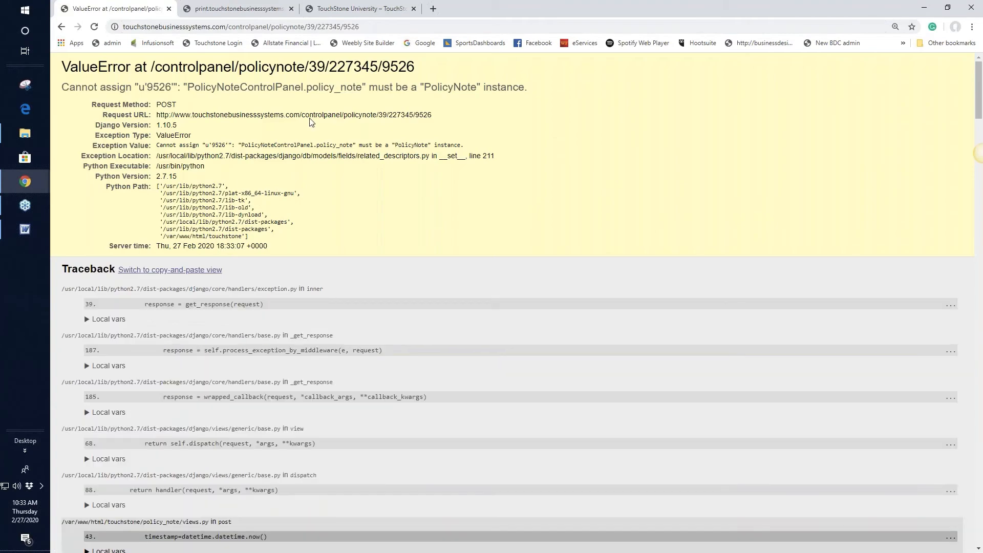
{"action": "left_click", "coordinate": [61, 27]}
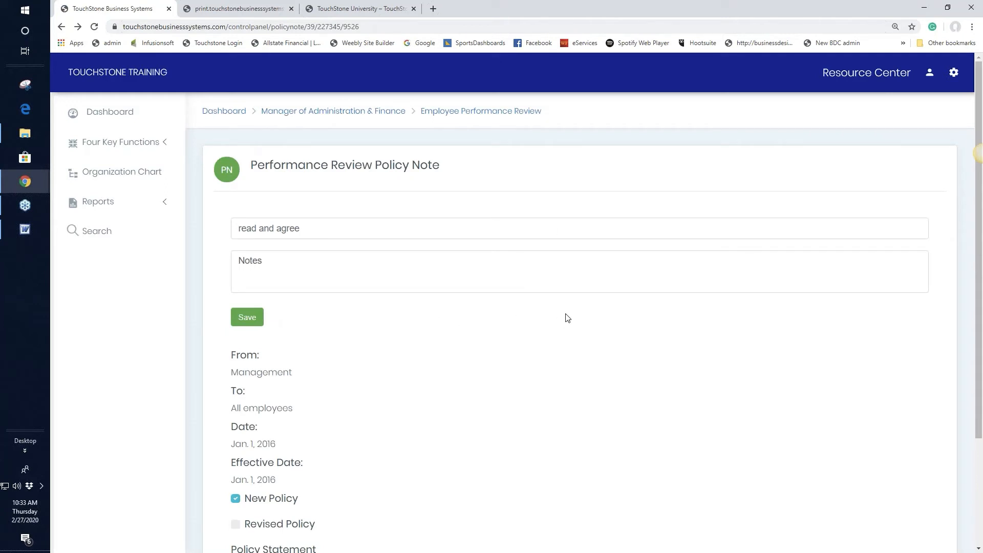
{"action": "left_click", "coordinate": [493, 114]}
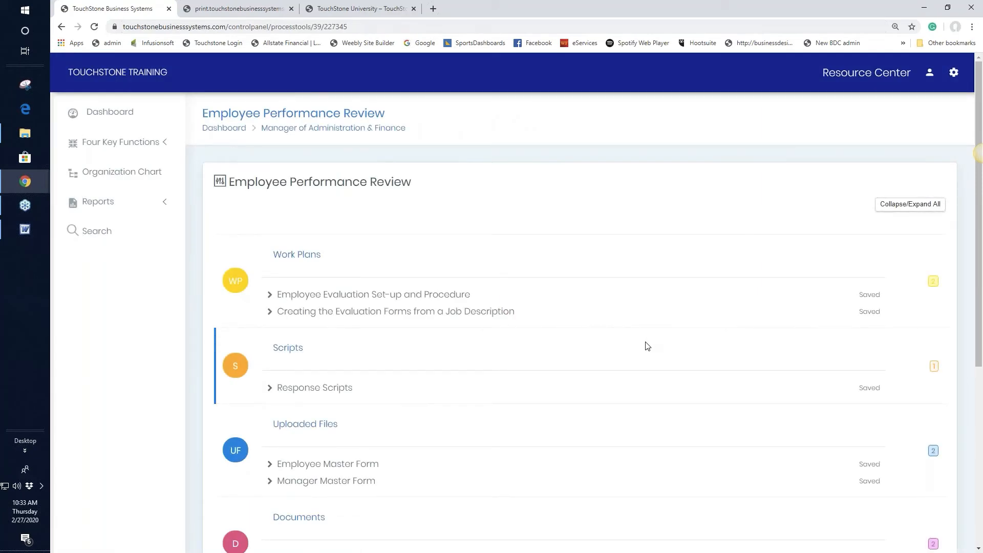
{"action": "scroll", "coordinate": [647, 346], "scroll_direction": "down", "scroll_amount": 5}
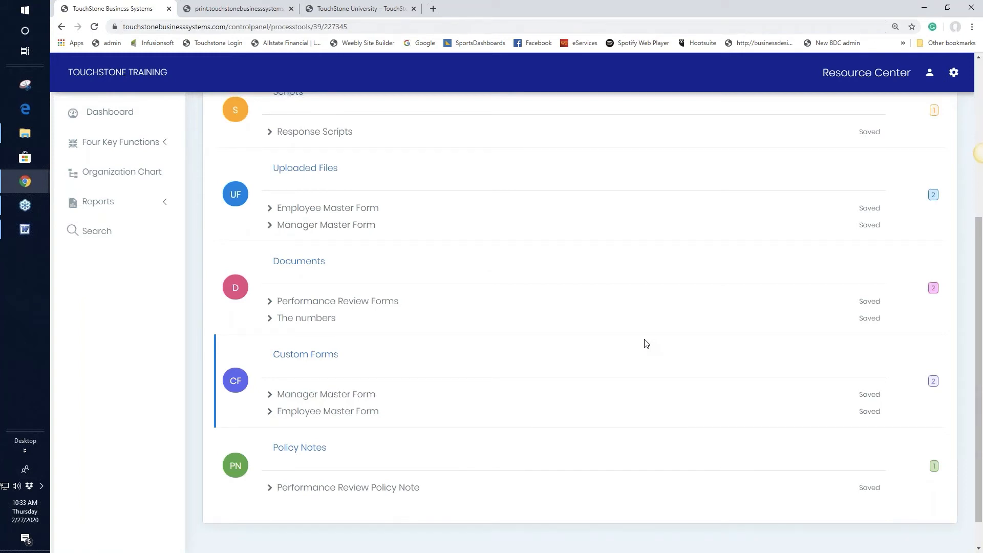
{"action": "scroll", "coordinate": [647, 343], "scroll_direction": "up", "scroll_amount": 5}
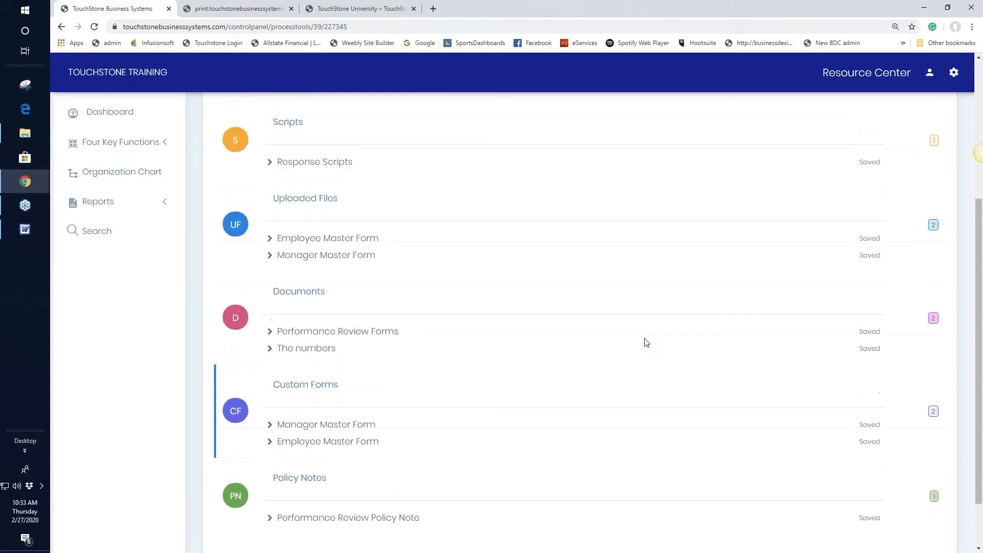
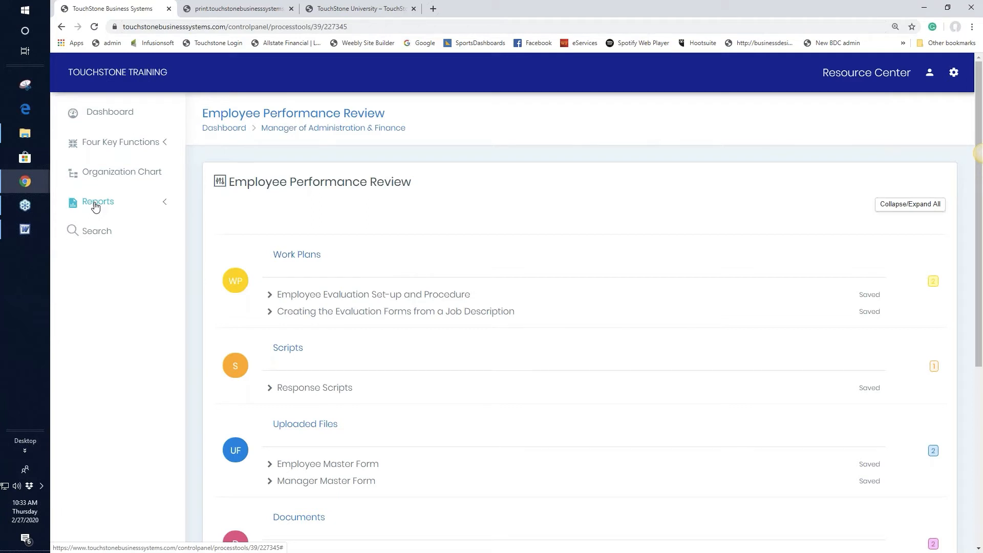
Go back to the Manager of Administration & Finance control panel and open Finance Checklists.
{"action": "left_click", "coordinate": [349, 131]}
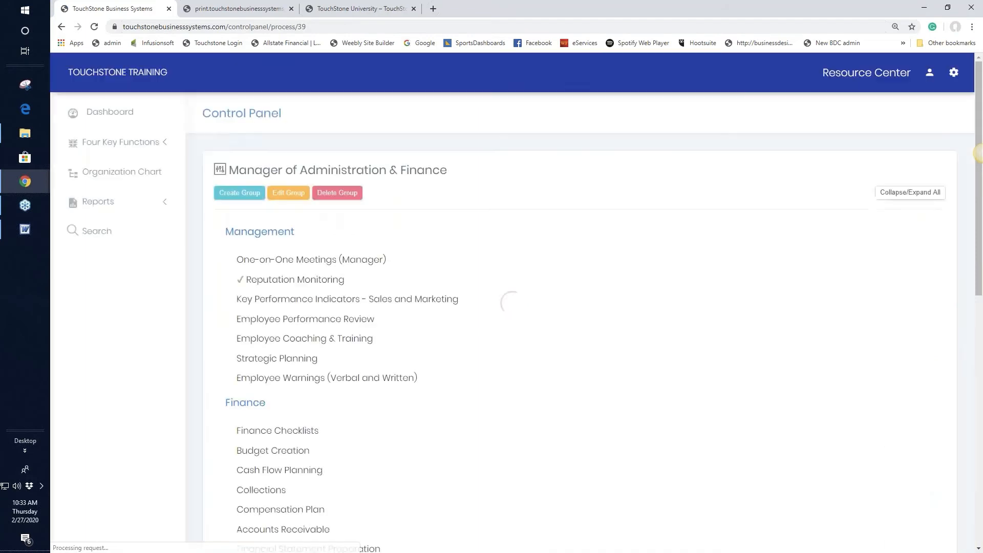
{"action": "scroll", "coordinate": [601, 279], "scroll_direction": "down", "scroll_amount": 1}
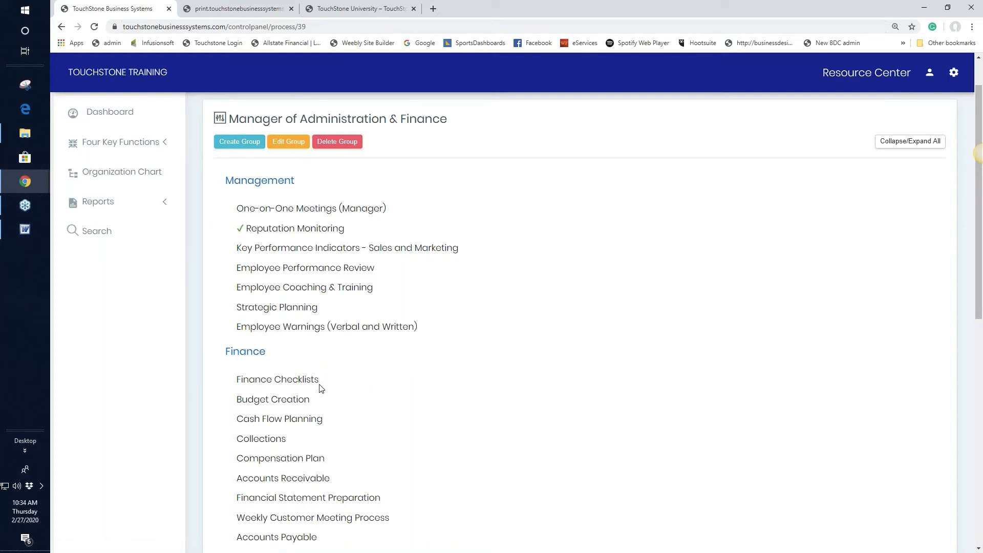
{"action": "left_click", "coordinate": [303, 380]}
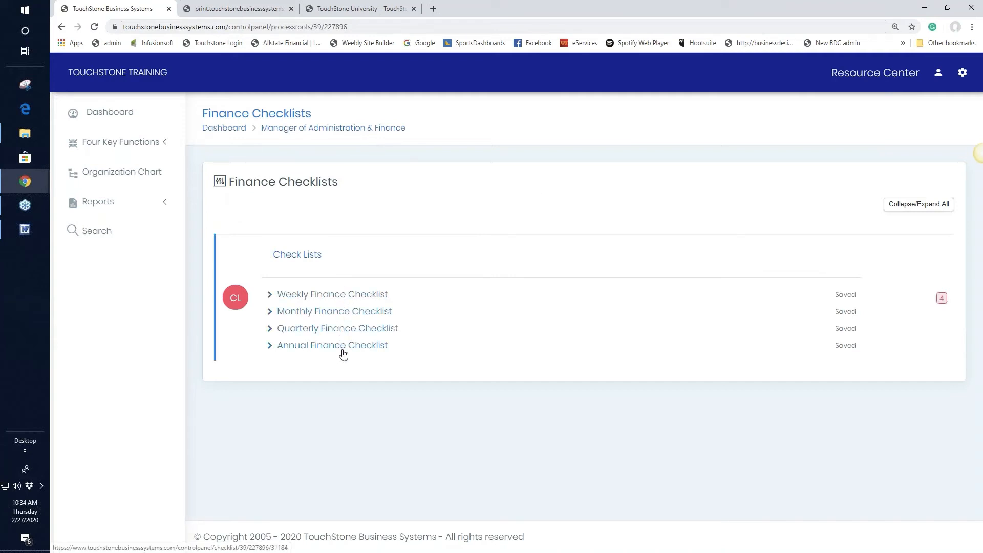
Tick the budget, P&L, receivables and time-off Monthly Finance tasks, then open Receivables in a new tab.
{"action": "left_click", "coordinate": [336, 312]}
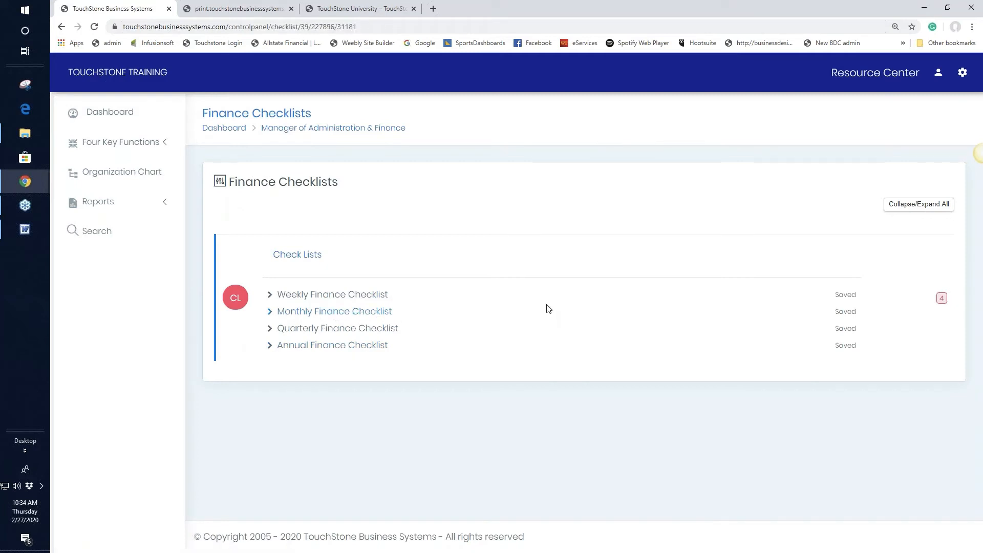
{"action": "scroll", "coordinate": [641, 308], "scroll_direction": "down", "scroll_amount": 1}
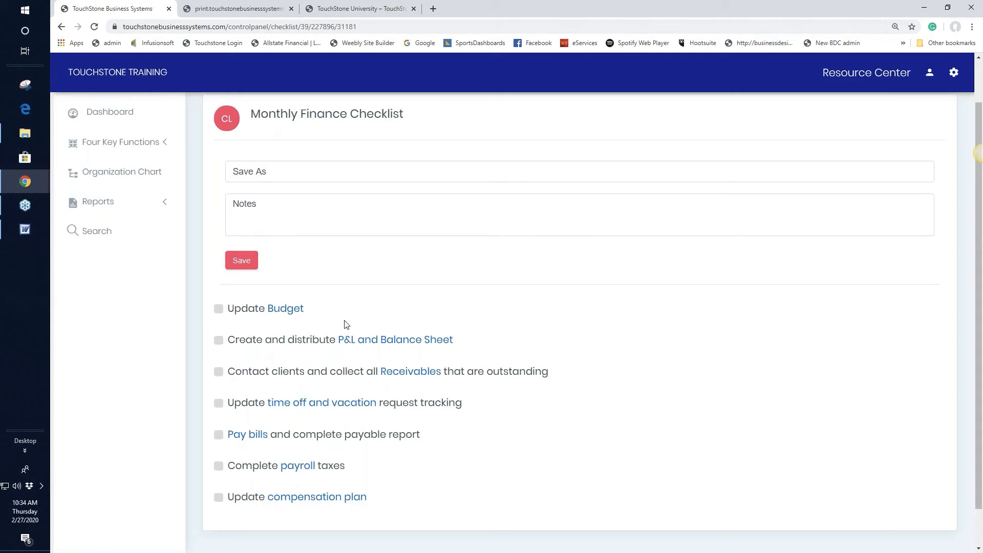
{"action": "left_click", "coordinate": [219, 309]}
{"action": "left_click", "coordinate": [219, 340]}
{"action": "left_click", "coordinate": [218, 372]}
{"action": "left_click", "coordinate": [218, 403]}
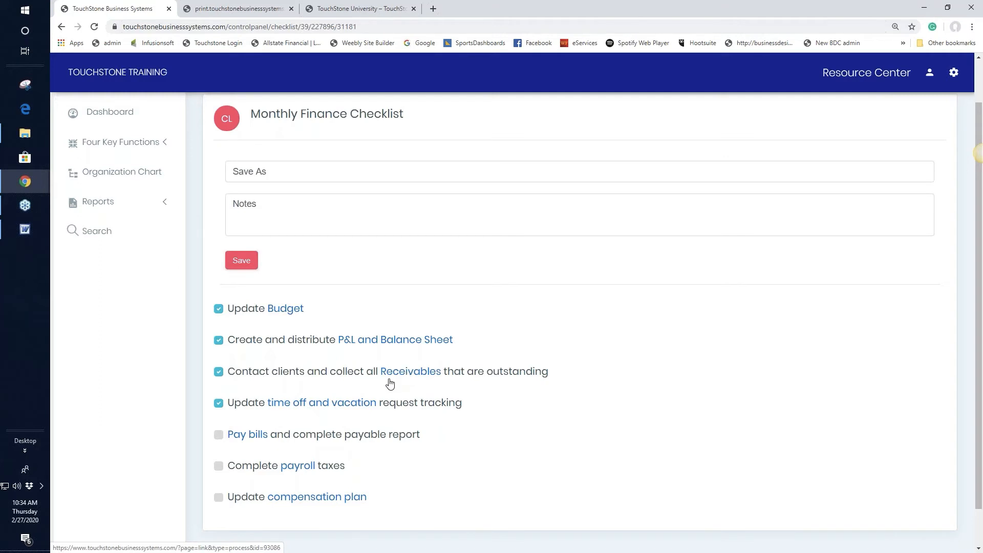
{"action": "left_click", "coordinate": [418, 378]}
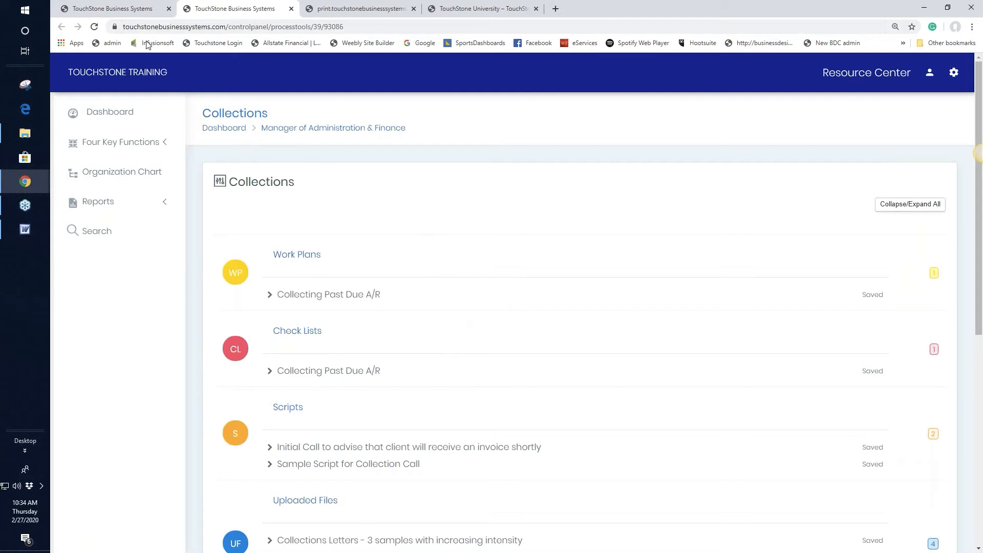
Switch between the checklist and Collections tabs and browse the Collections work plans and scripts.
{"action": "left_click", "coordinate": [121, 12]}
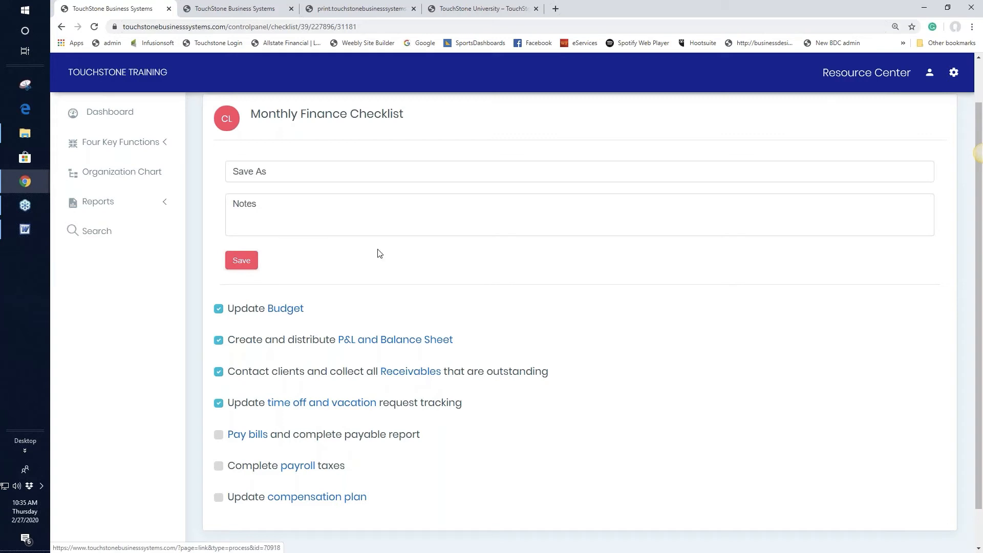
{"action": "left_click", "coordinate": [253, 10]}
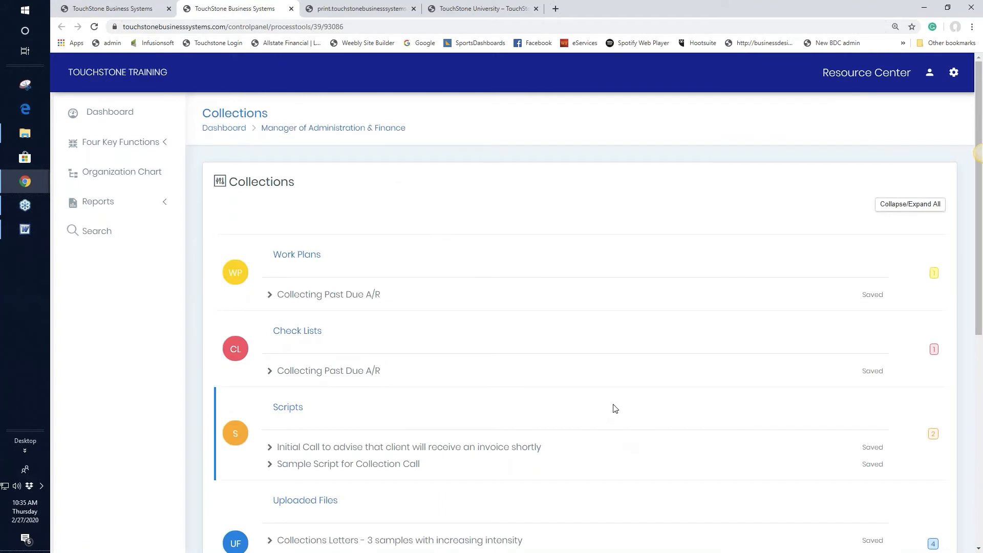
{"action": "scroll", "coordinate": [615, 408], "scroll_direction": "down", "scroll_amount": 2}
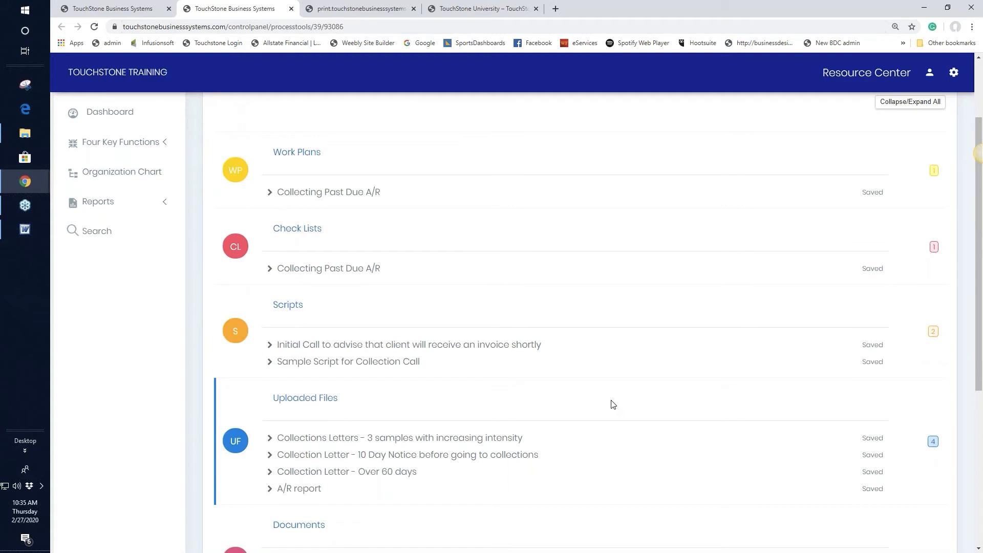
{"action": "scroll", "coordinate": [623, 396], "scroll_direction": "down", "scroll_amount": 2}
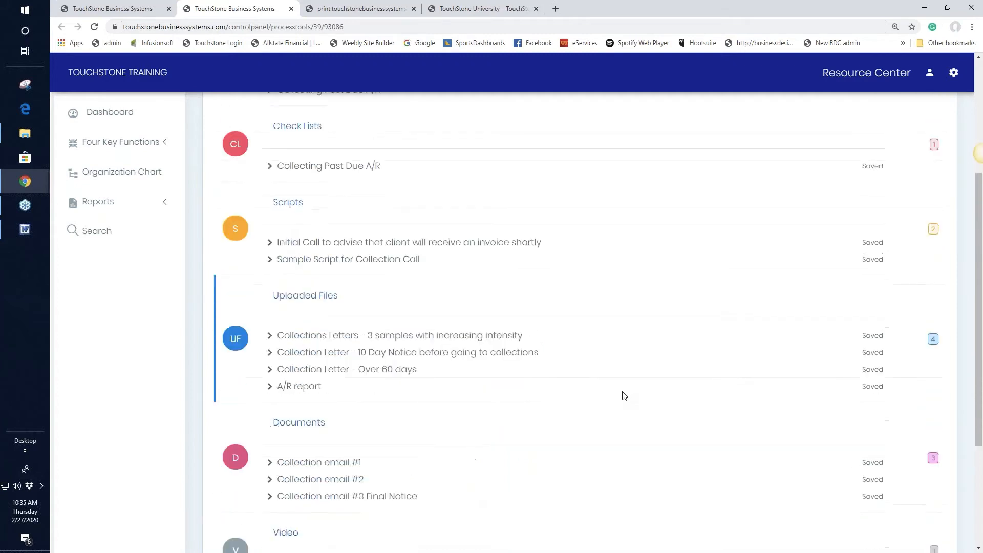
{"action": "scroll", "coordinate": [625, 394], "scroll_direction": "down", "scroll_amount": 2}
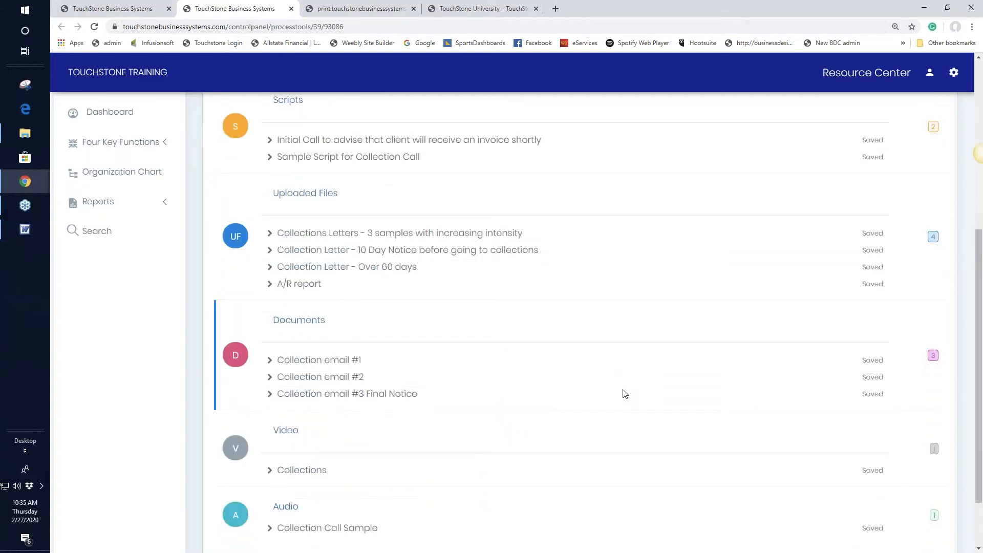
{"action": "scroll", "coordinate": [624, 394], "scroll_direction": "up", "scroll_amount": 1}
{"action": "scroll", "coordinate": [625, 394], "scroll_direction": "down", "scroll_amount": 3}
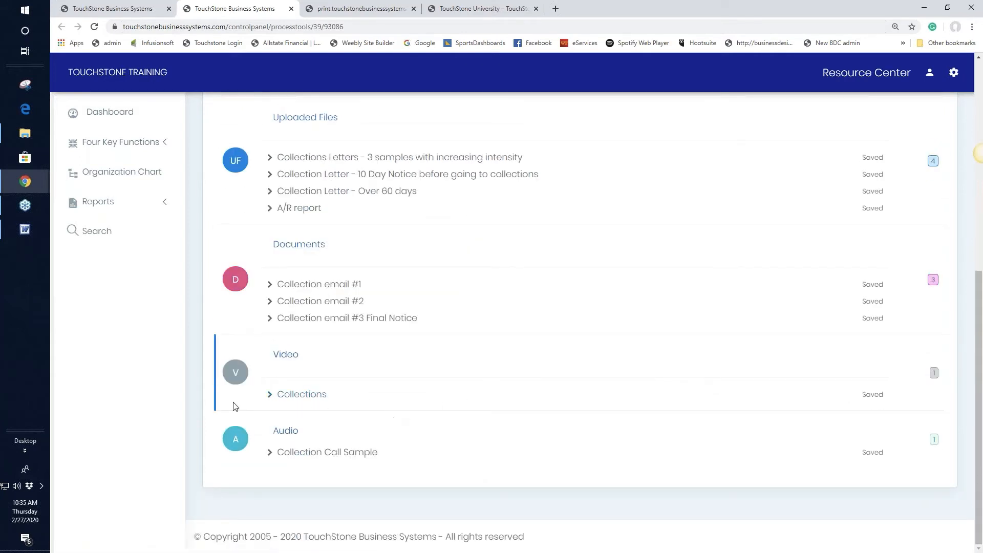
{"action": "scroll", "coordinate": [629, 380], "scroll_direction": "up", "scroll_amount": 3}
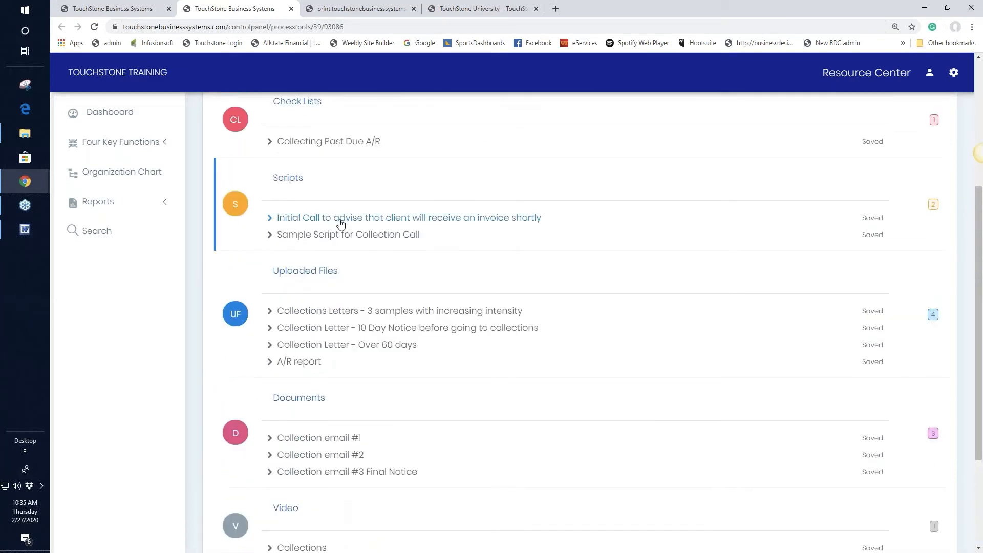
Read the Initial Call collection script, then open Collection email #1.
{"action": "left_click", "coordinate": [386, 219]}
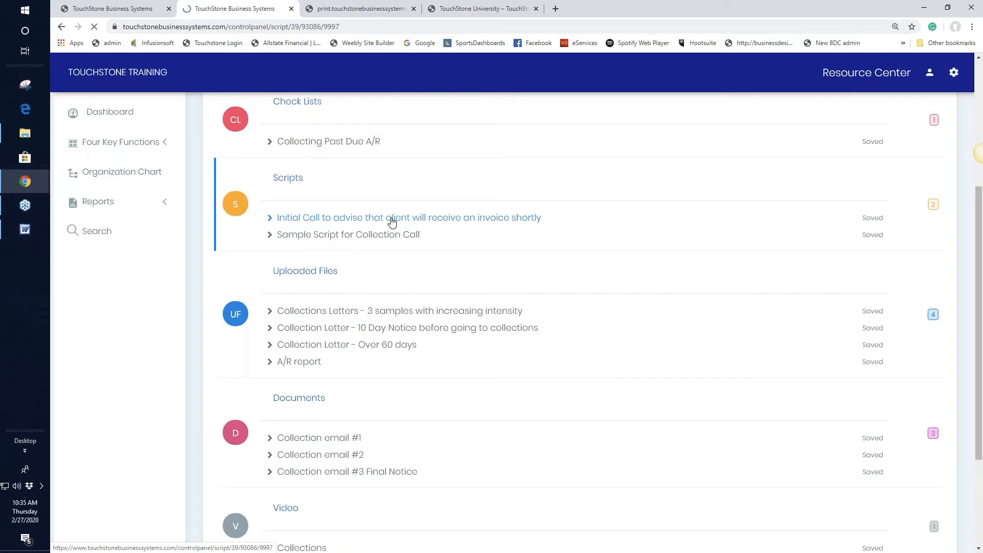
{"action": "scroll", "coordinate": [454, 395], "scroll_direction": "down", "scroll_amount": 2}
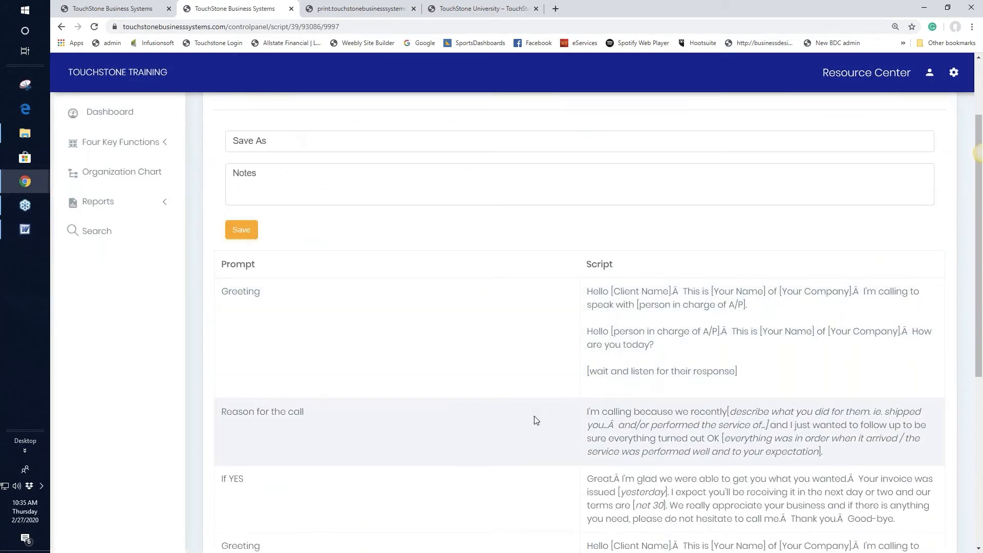
{"action": "scroll", "coordinate": [505, 386], "scroll_direction": "up", "scroll_amount": 2}
{"action": "left_click", "coordinate": [429, 111]}
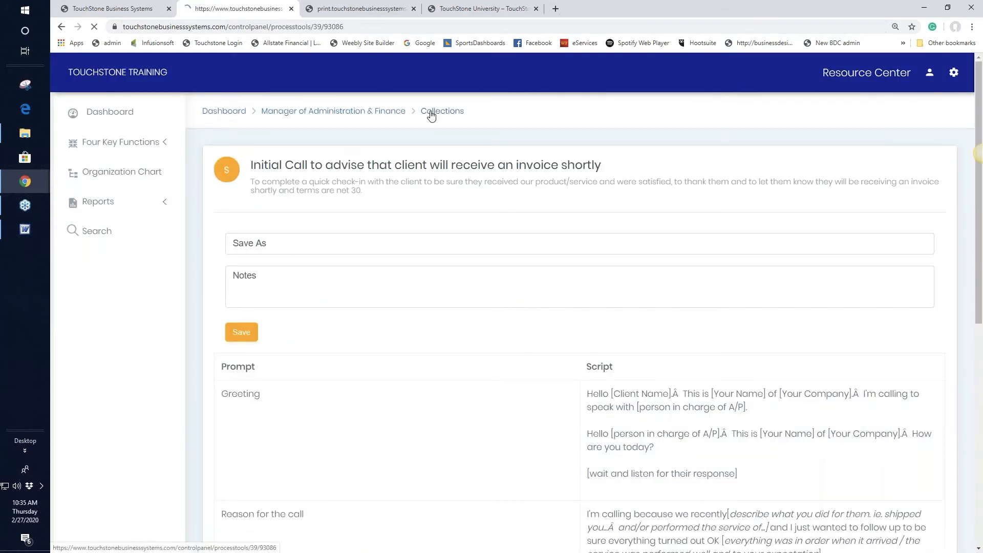
{"action": "scroll", "coordinate": [623, 340], "scroll_direction": "down", "scroll_amount": 2}
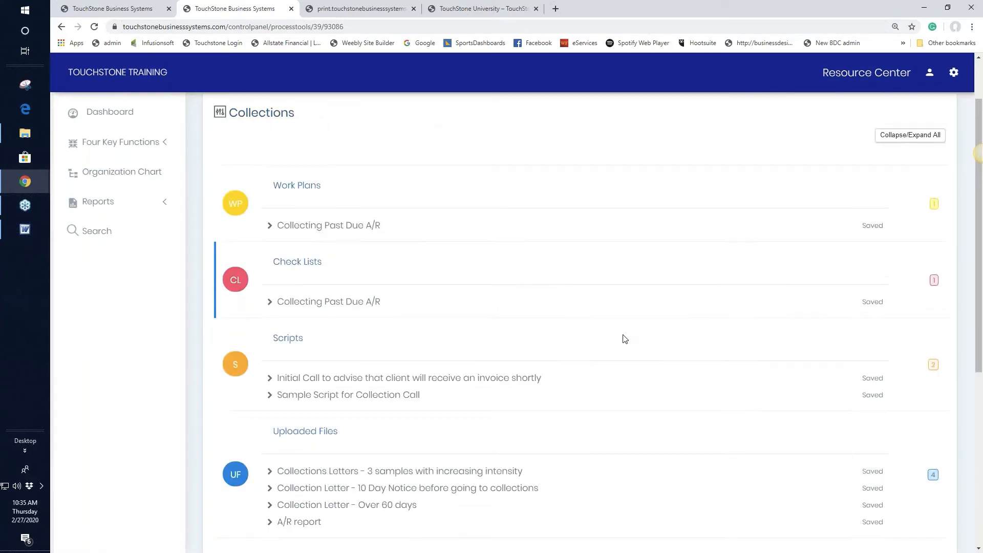
{"action": "left_click", "coordinate": [333, 516]}
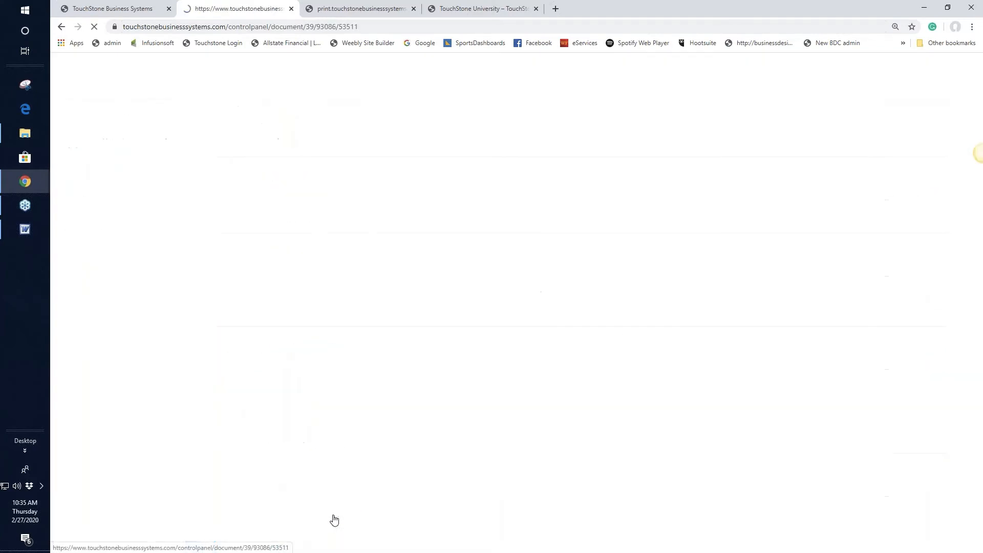
Rearrange the reminder and apology sentences in Collection email #1.
{"action": "scroll", "coordinate": [504, 371], "scroll_direction": "down", "scroll_amount": 1}
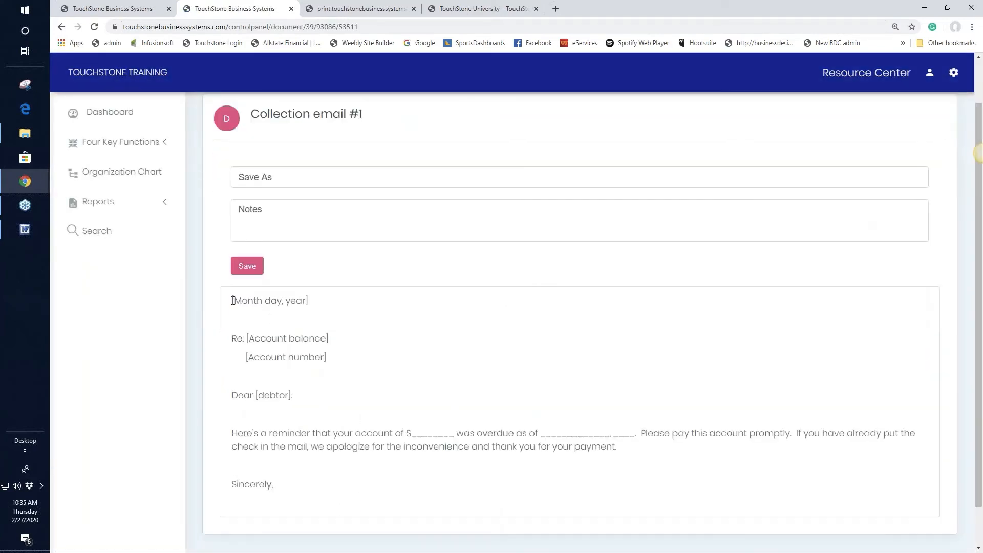
{"action": "left_click_drag", "start_coordinate": [233, 303], "coordinate": [310, 445]}
{"action": "left_click_drag", "start_coordinate": [235, 436], "coordinate": [556, 479]}
{"action": "right_click", "coordinate": [497, 469]}
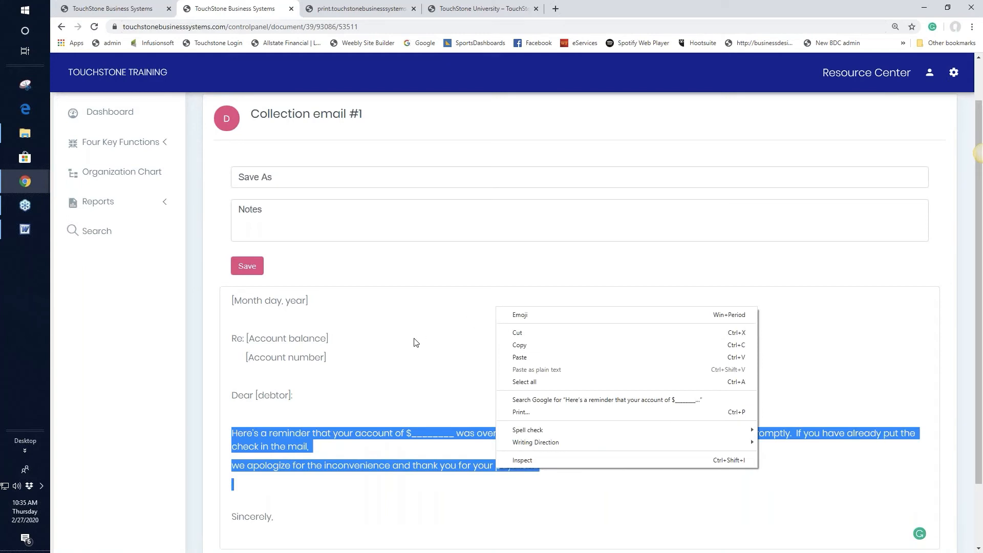
{"action": "left_click", "coordinate": [328, 339]}
Save the email as 'client snam' and return to the Monthly Finance Checklist tab.
{"action": "left_click", "coordinate": [268, 178]}
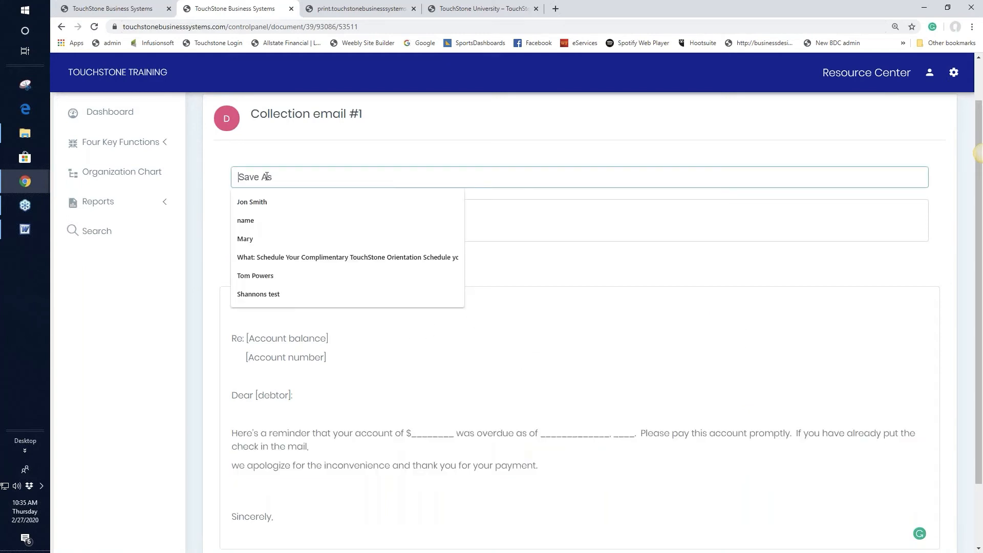
{"action": "type", "text": "cli"}
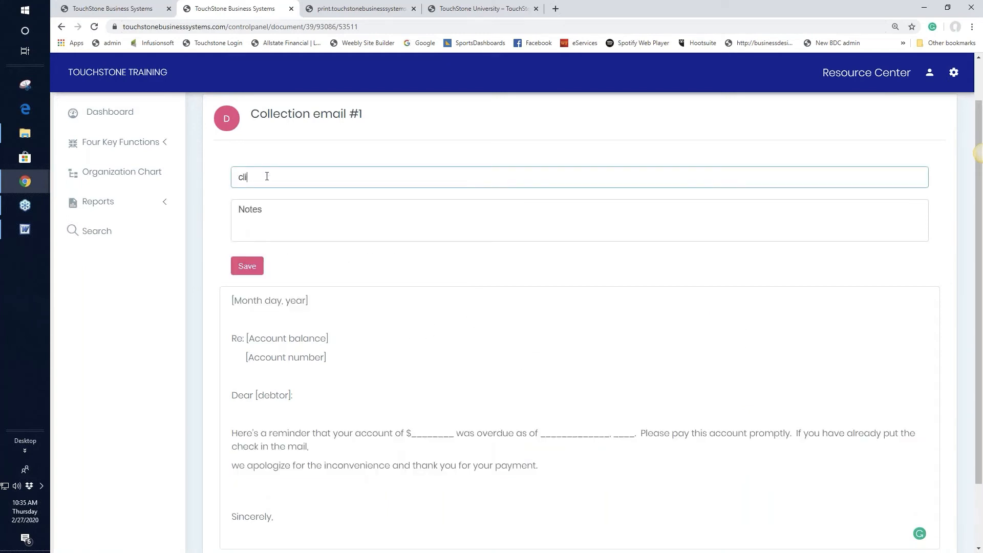
{"action": "type", "text": "ent sname"}
{"action": "left_click", "coordinate": [247, 267]}
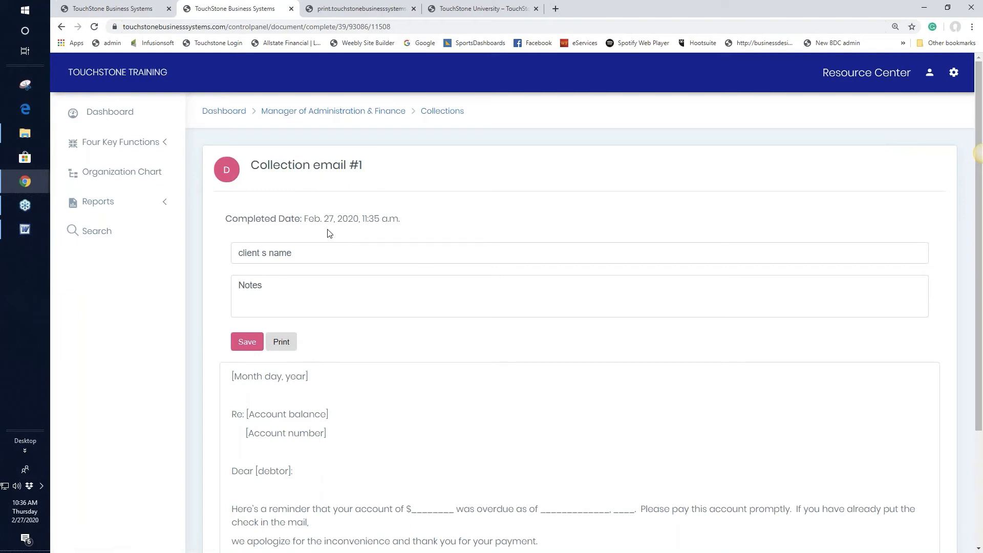
{"action": "left_click", "coordinate": [133, 9]}
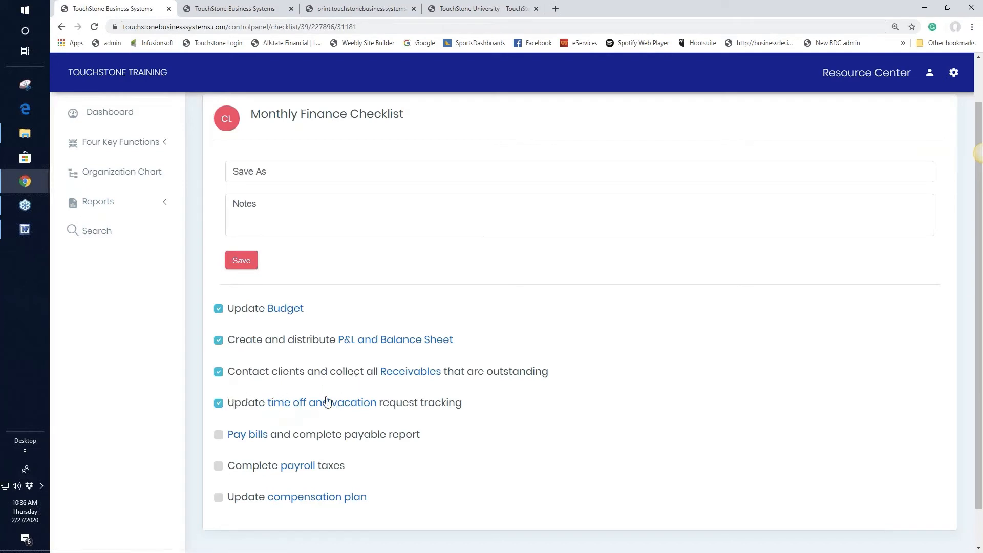
Tick the Pay bills, payroll taxes and compensation plan update tasks.
{"action": "left_click", "coordinate": [218, 435]}
{"action": "left_click", "coordinate": [219, 466]}
{"action": "left_click", "coordinate": [222, 501]}
Save the completed checklist as 'March' and return to the Finance Checklists list.
{"action": "left_click", "coordinate": [243, 174]}
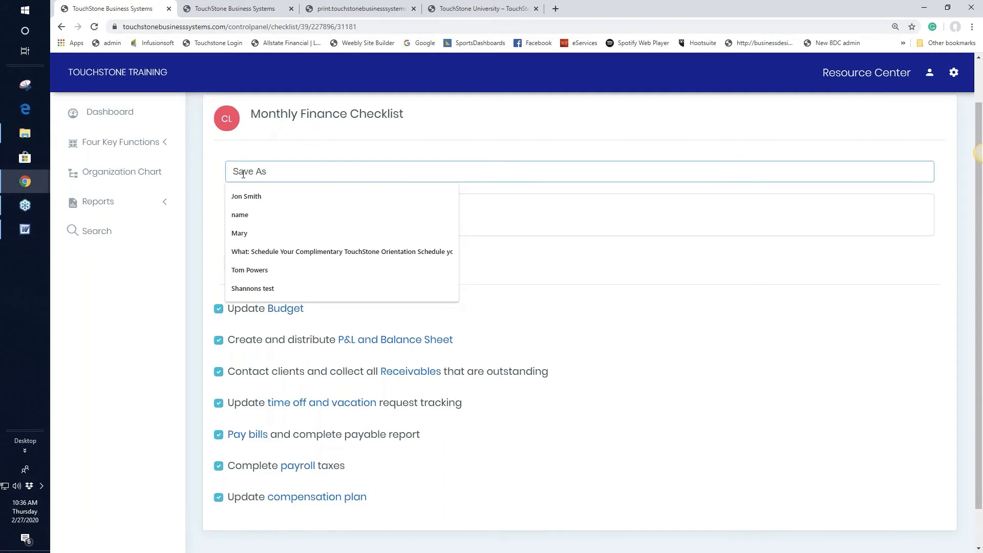
{"action": "type", "text": "March"}
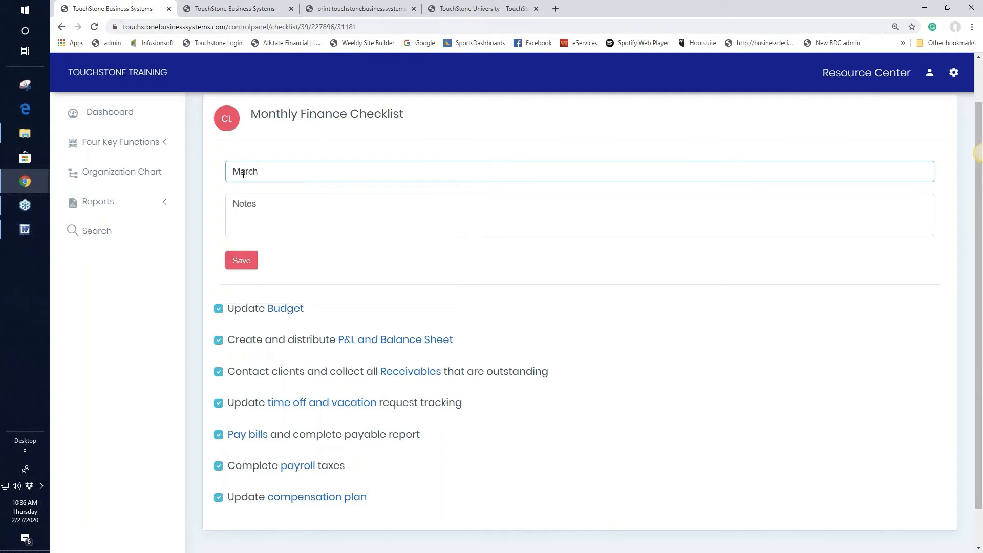
{"action": "left_click", "coordinate": [241, 260]}
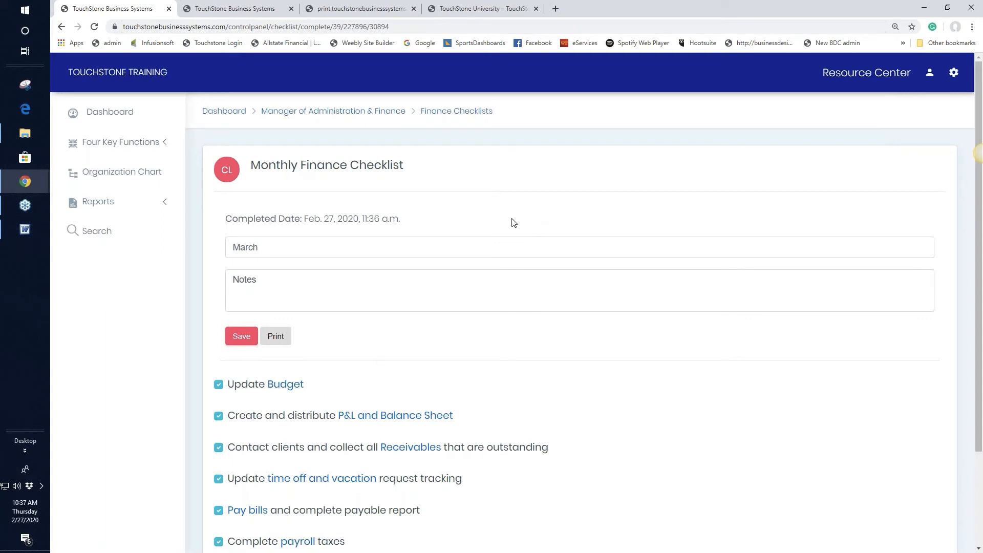
{"action": "left_click", "coordinate": [459, 112]}
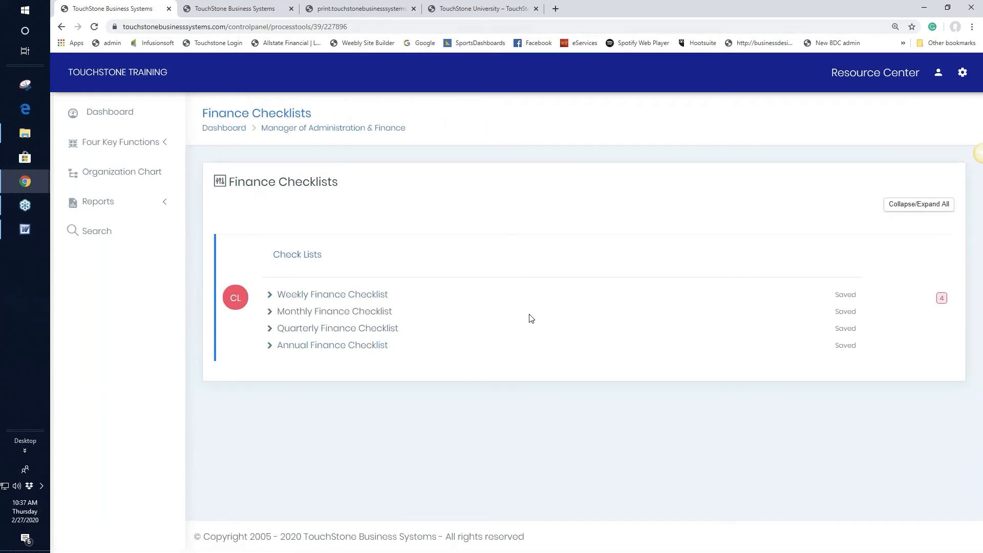
Return to the control panel and open New Employee On-Boarding under Human Resources.
{"action": "left_click", "coordinate": [351, 133]}
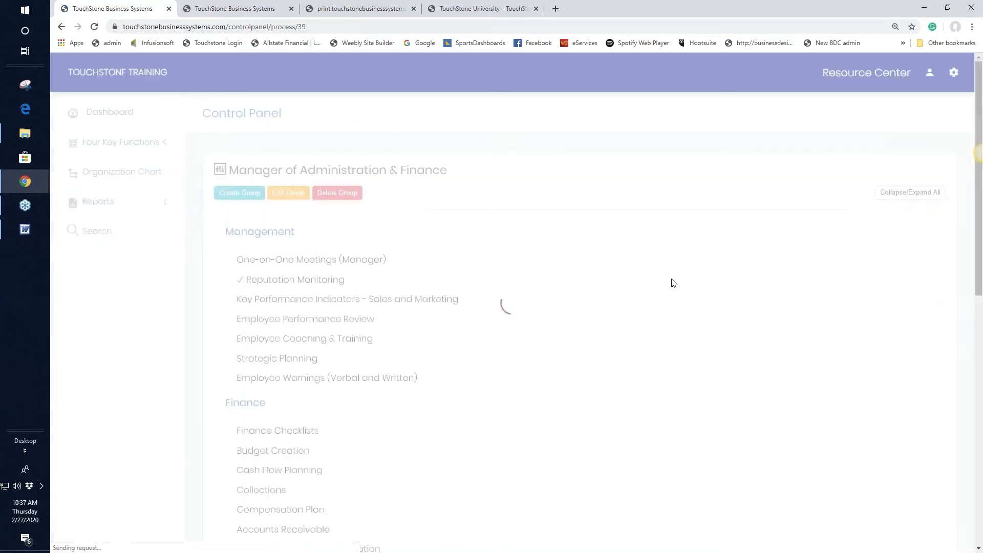
{"action": "scroll", "coordinate": [673, 285], "scroll_direction": "down", "scroll_amount": 2}
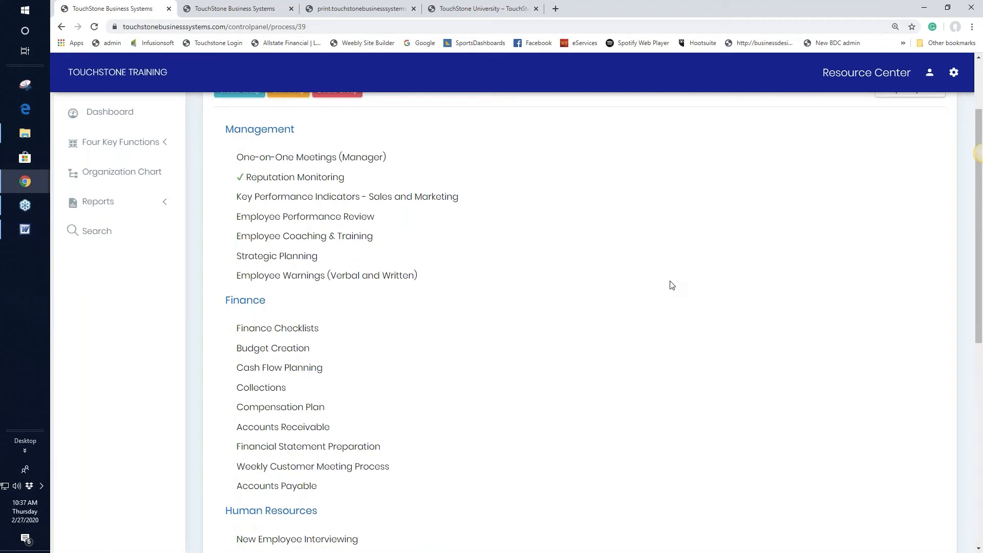
{"action": "scroll", "coordinate": [672, 285], "scroll_direction": "down", "scroll_amount": 3}
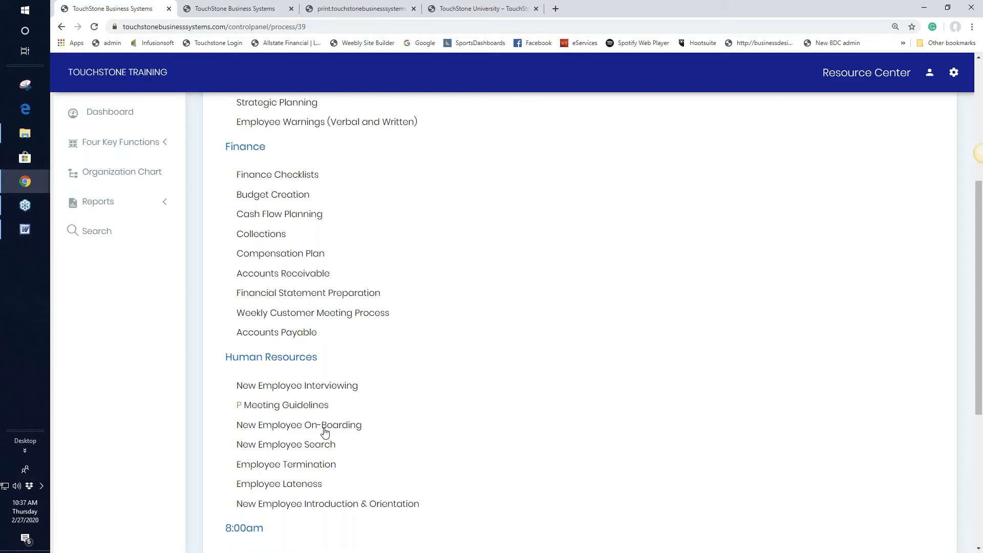
{"action": "left_click", "coordinate": [340, 427]}
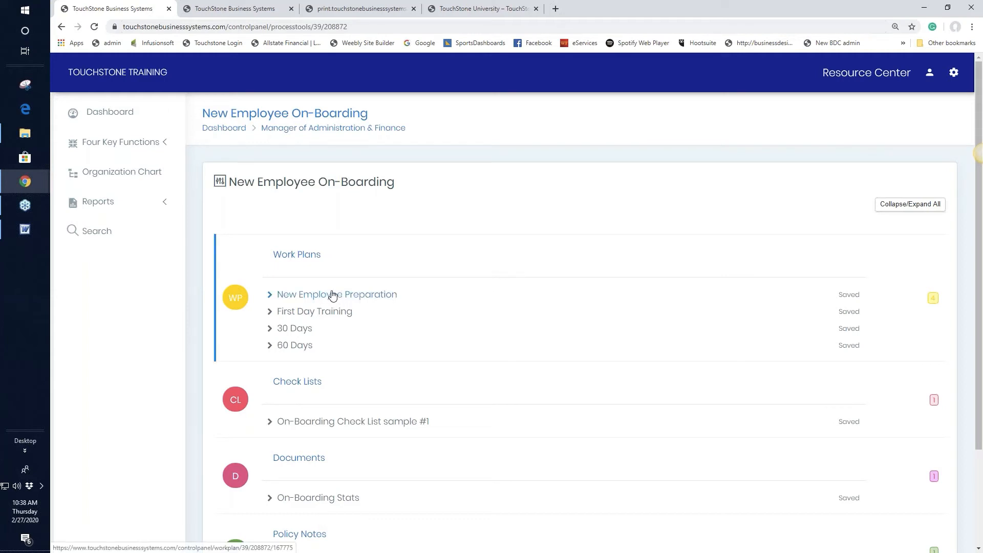
Tick Department/Payroll Info and Human Resources in On-Boarding Check List sample #1 and save it as 'name'.
{"action": "scroll", "coordinate": [585, 299], "scroll_direction": "down", "scroll_amount": 2}
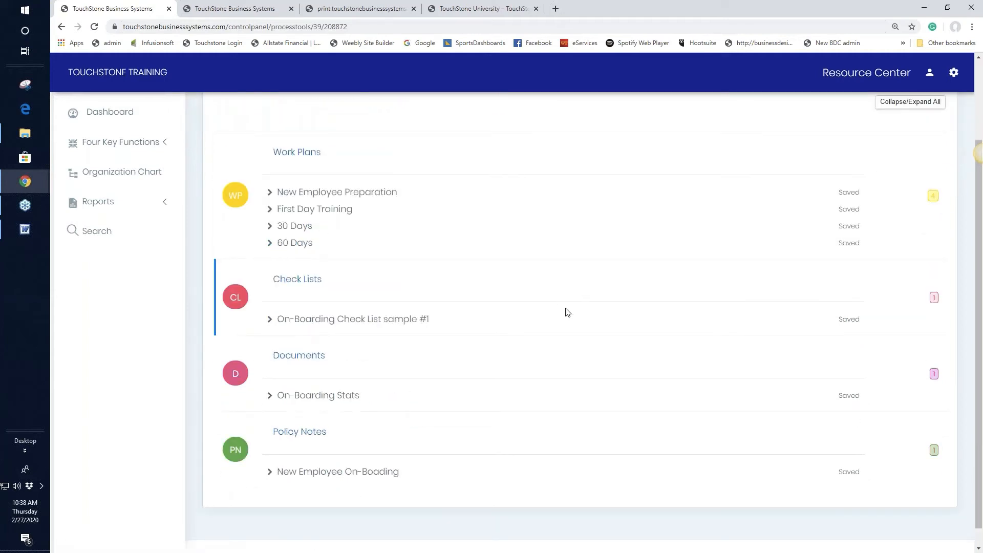
{"action": "left_click", "coordinate": [387, 324]}
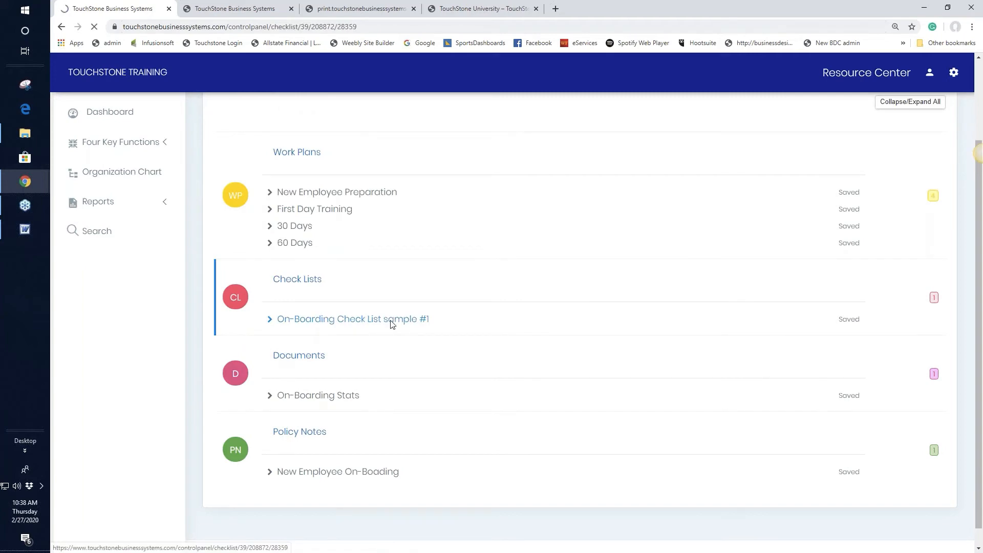
{"action": "scroll", "coordinate": [512, 323], "scroll_direction": "down", "scroll_amount": 2}
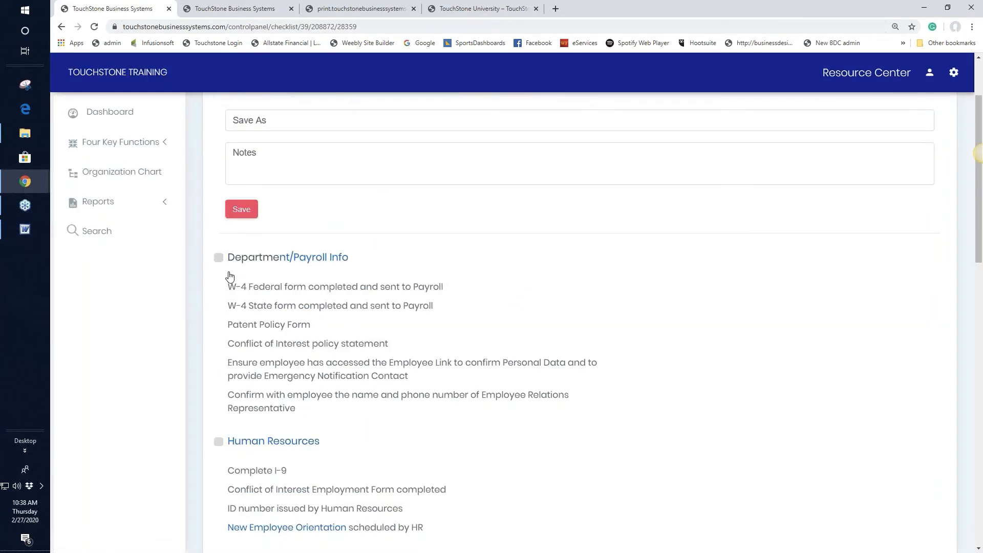
{"action": "left_click", "coordinate": [218, 258]}
{"action": "left_click", "coordinate": [219, 443]}
{"action": "scroll", "coordinate": [558, 449], "scroll_direction": "down", "scroll_amount": 2}
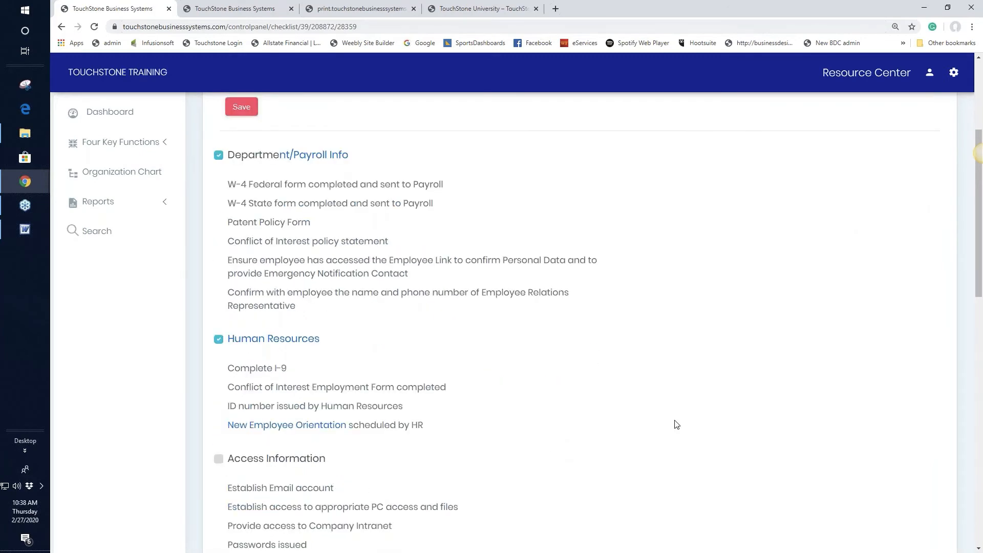
{"action": "scroll", "coordinate": [680, 417], "scroll_direction": "up", "scroll_amount": 4}
{"action": "left_click", "coordinate": [264, 222]}
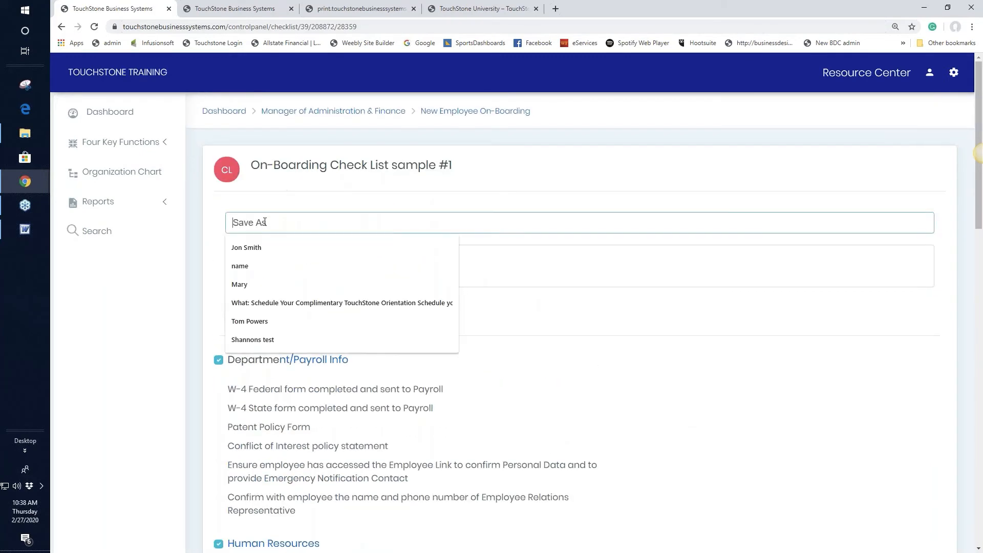
{"action": "type", "text": "name"}
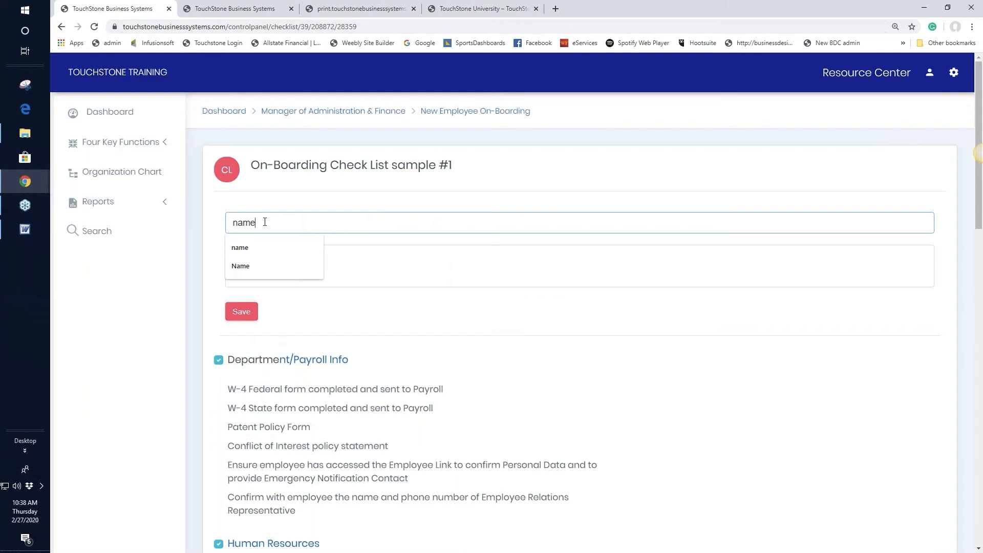
{"action": "left_click", "coordinate": [241, 311]}
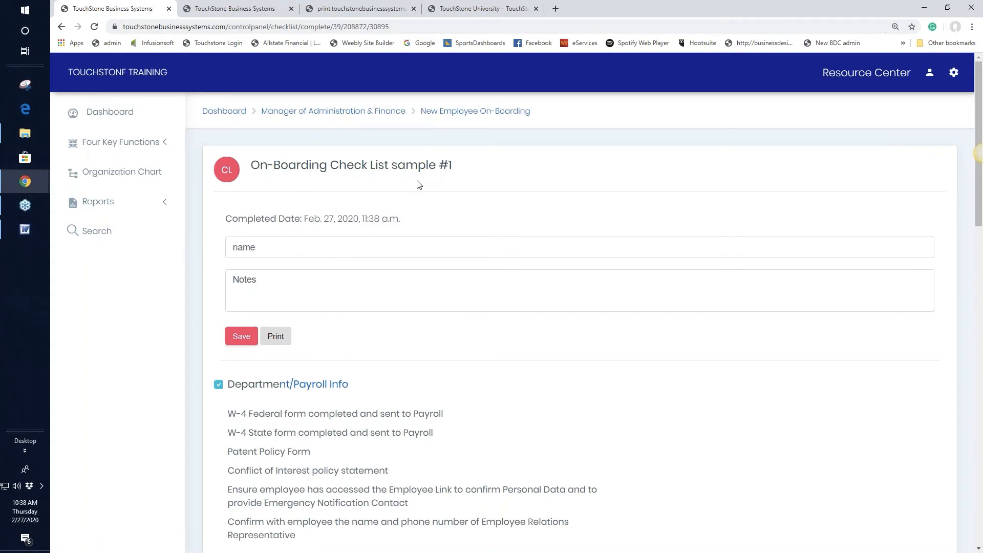
Return via the On-Boarding tools page to the Manager of Administration & Finance panel.
{"action": "left_click", "coordinate": [483, 113]}
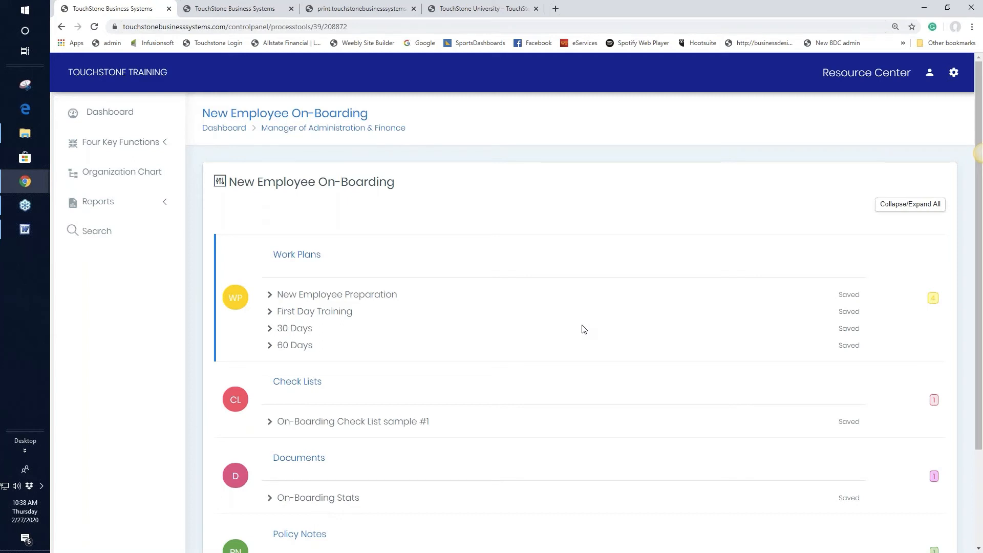
{"action": "scroll", "coordinate": [583, 329], "scroll_direction": "down", "scroll_amount": 3}
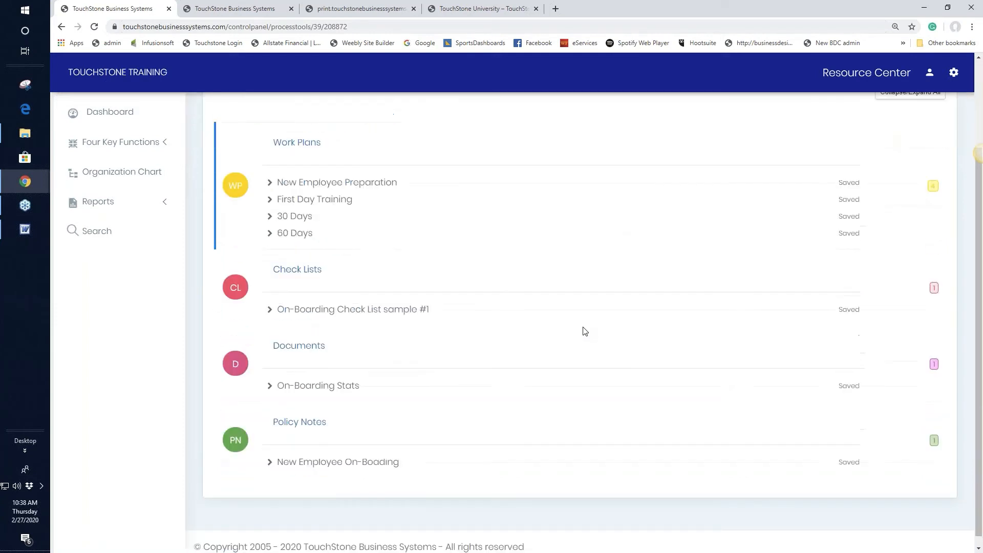
{"action": "scroll", "coordinate": [582, 330], "scroll_direction": "up", "scroll_amount": 3}
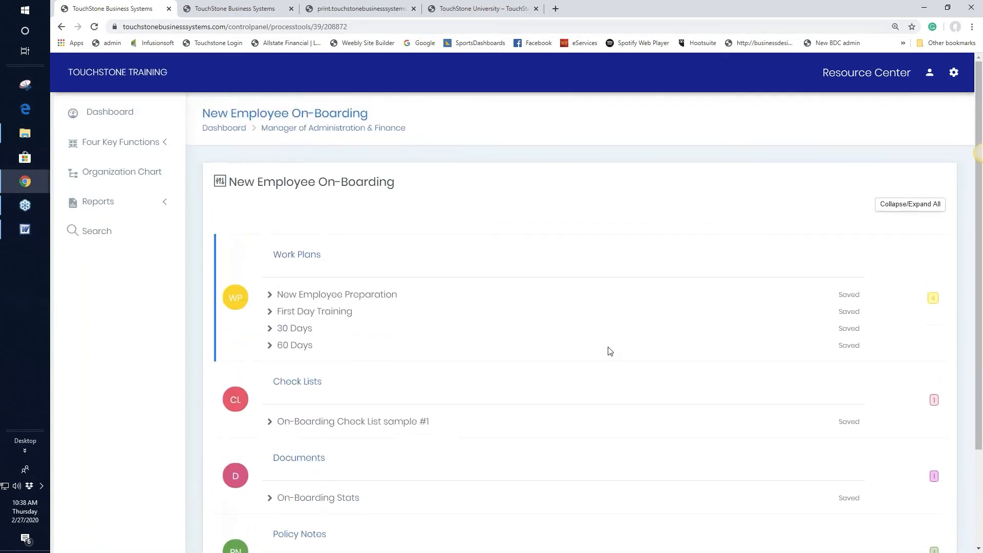
{"action": "left_click", "coordinate": [330, 134]}
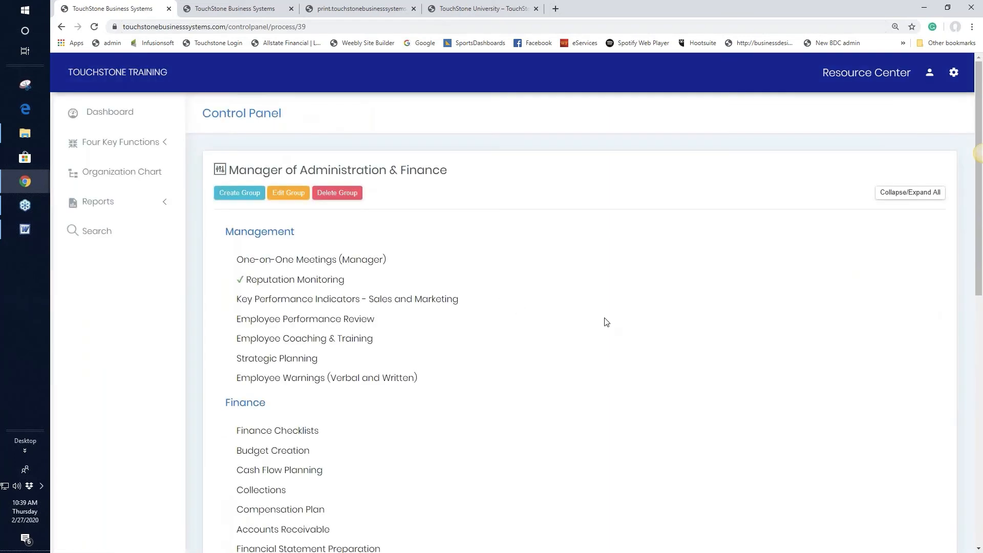
Open and read the Key Performance Indicators - Sales and Marketing document.
{"action": "scroll", "coordinate": [604, 320], "scroll_direction": "down", "scroll_amount": 2}
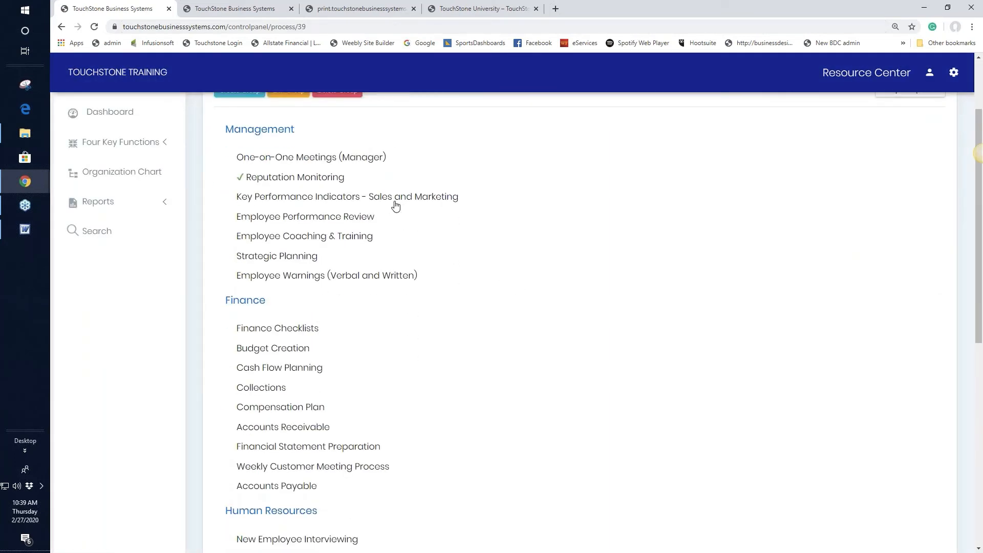
{"action": "left_click", "coordinate": [329, 197]}
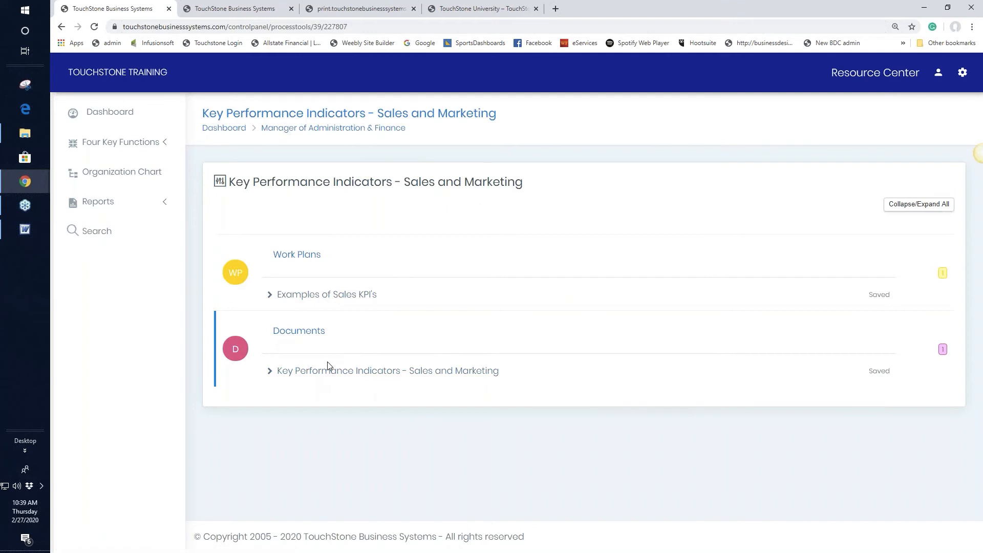
{"action": "left_click", "coordinate": [379, 374]}
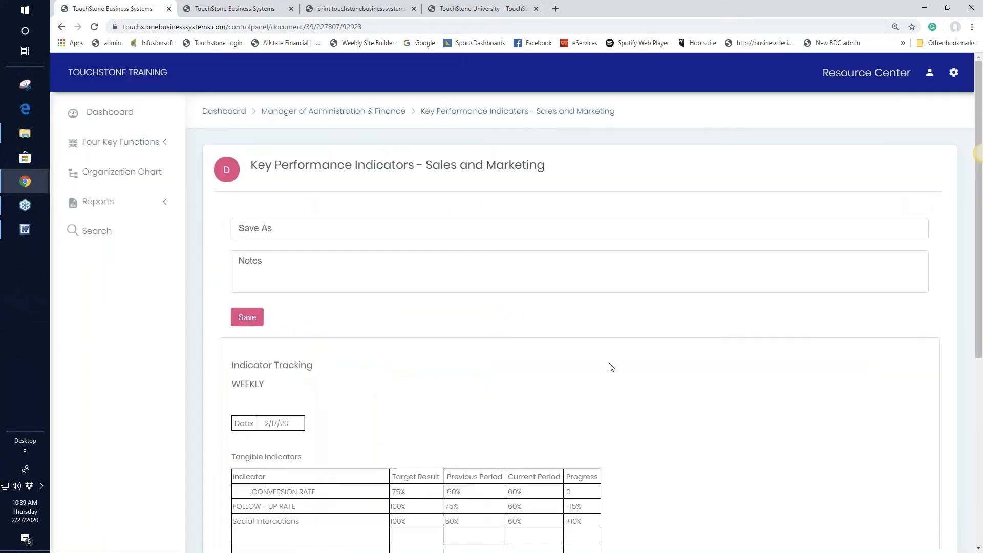
{"action": "scroll", "coordinate": [610, 366], "scroll_direction": "down", "scroll_amount": 3}
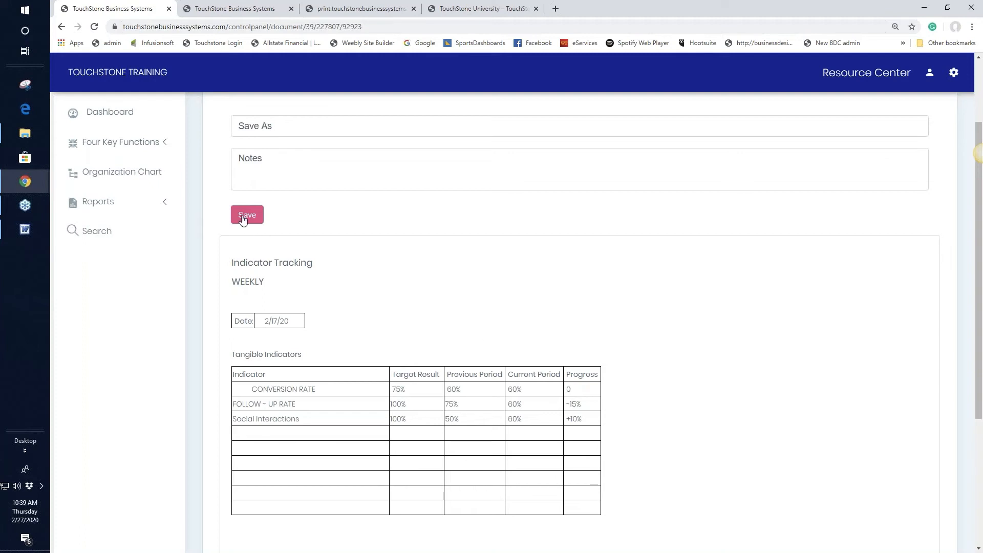
{"action": "scroll", "coordinate": [647, 317], "scroll_direction": "up", "scroll_amount": 2}
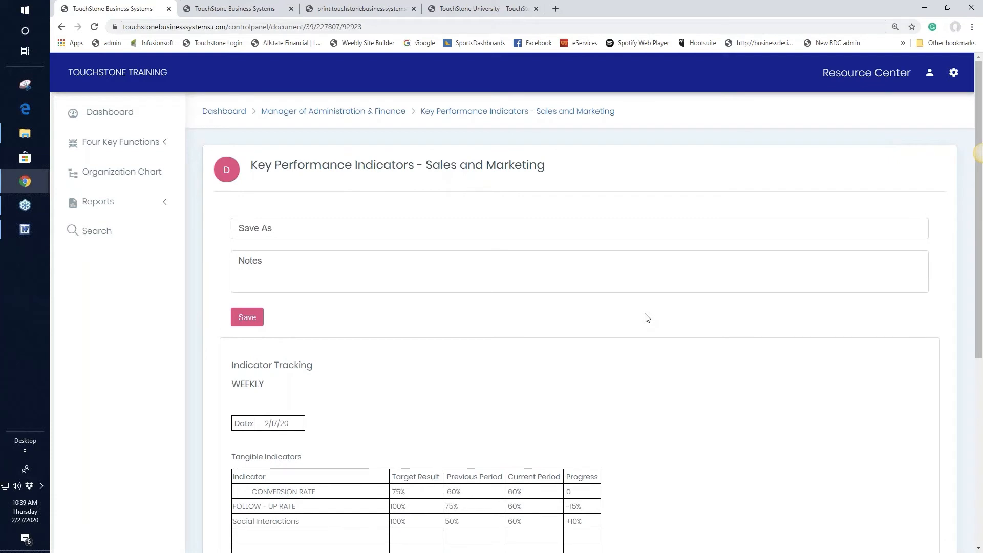
{"action": "left_click", "coordinate": [516, 113]}
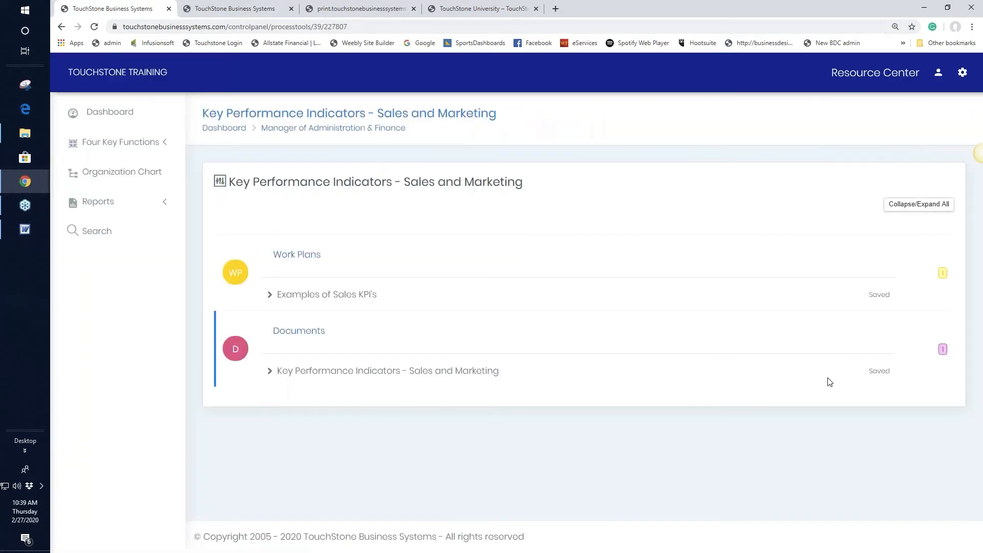
Review the Untitled saved KPI report, then go back to the Manager of Administration & Finance panel.
{"action": "left_click", "coordinate": [876, 372]}
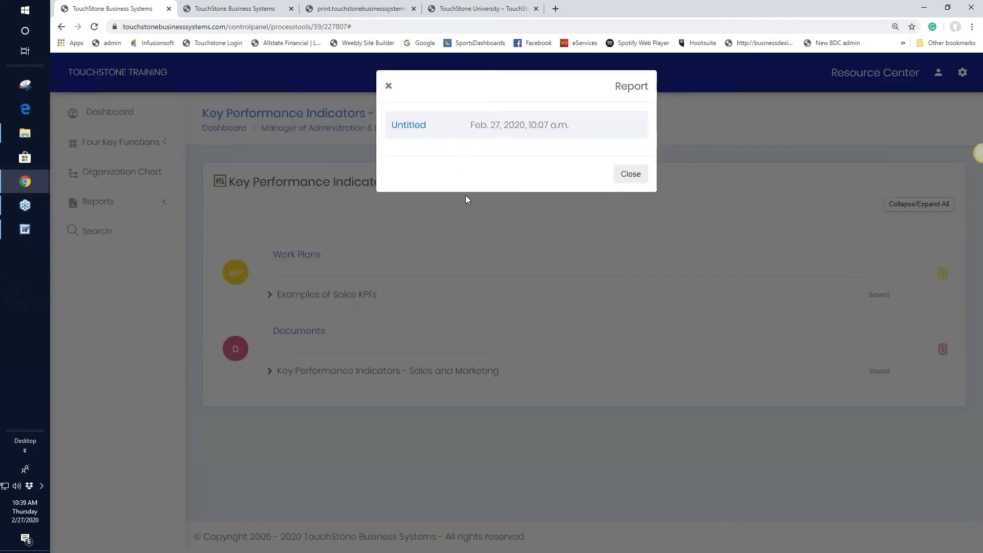
{"action": "left_click", "coordinate": [408, 126]}
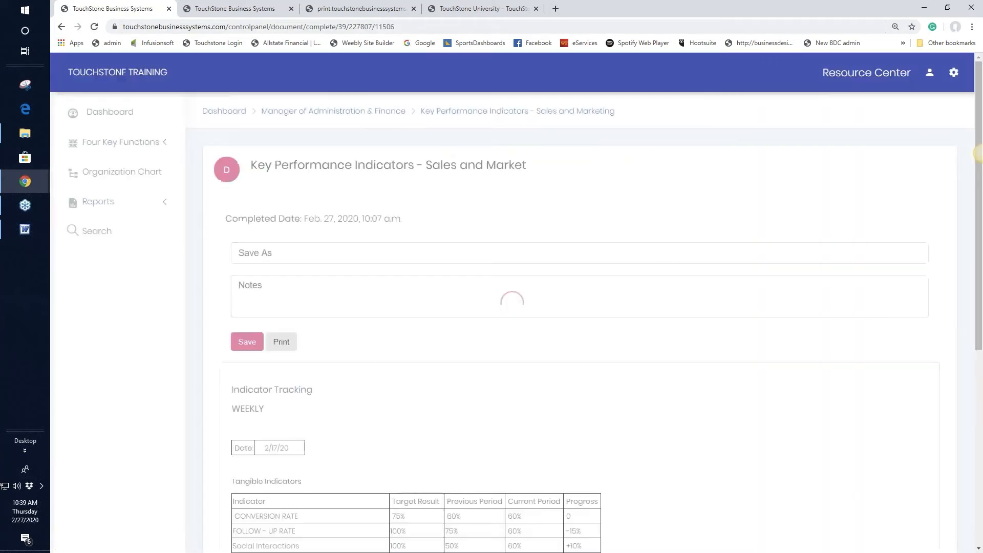
{"action": "scroll", "coordinate": [702, 331], "scroll_direction": "down", "scroll_amount": 3}
{"action": "scroll", "coordinate": [702, 332], "scroll_direction": "up", "scroll_amount": 2}
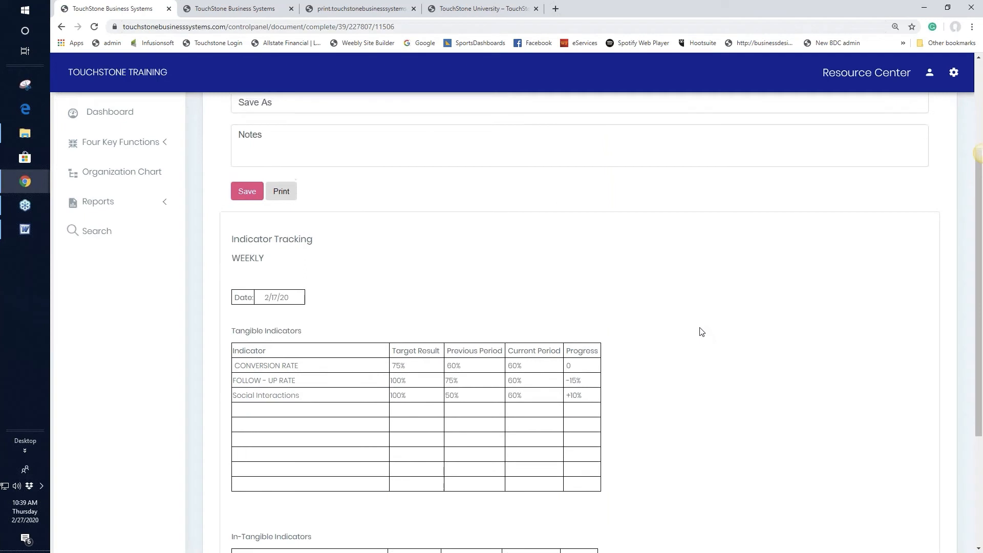
{"action": "scroll", "coordinate": [702, 332], "scroll_direction": "up", "scroll_amount": 1}
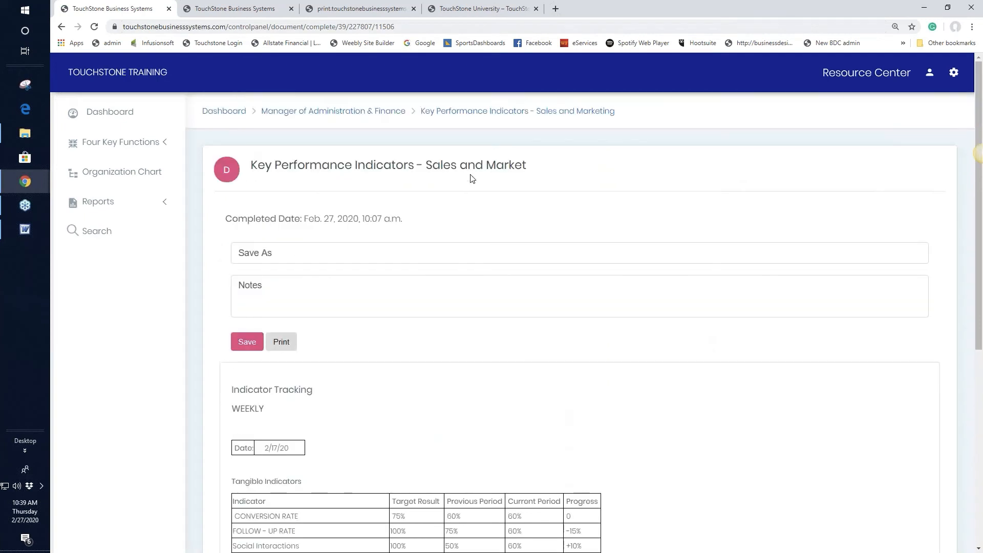
{"action": "left_click", "coordinate": [435, 117]}
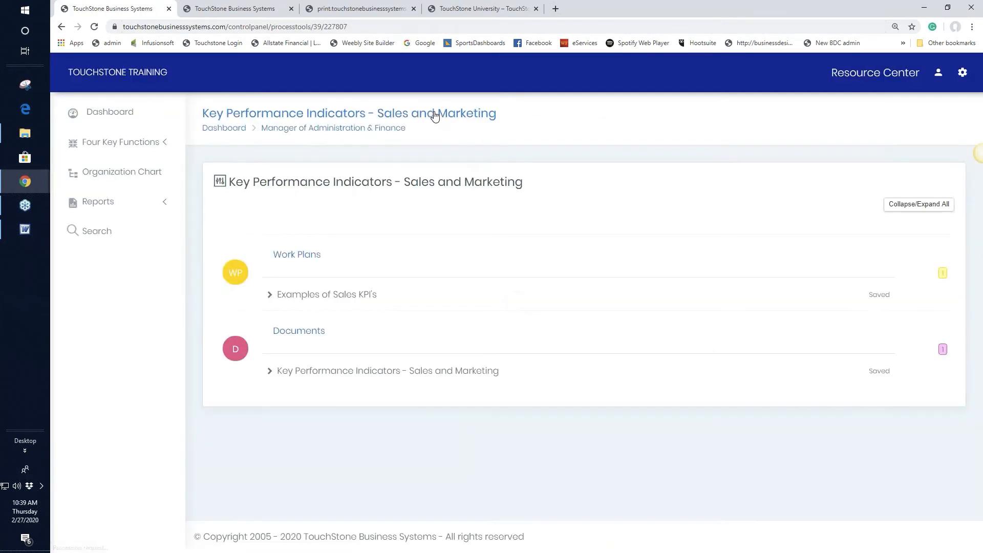
{"action": "left_click", "coordinate": [377, 131]}
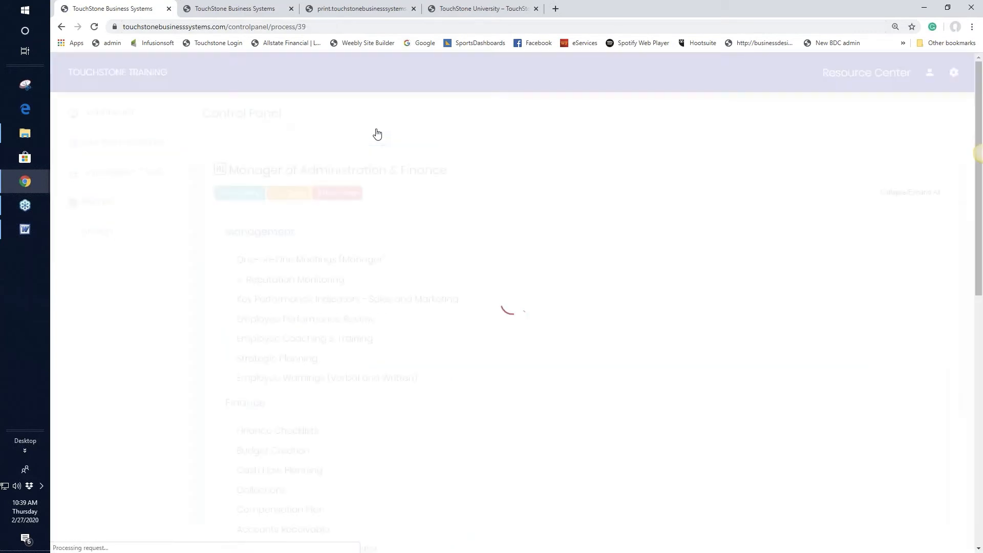
Open Strategic Planning and check Annual Priorities for saved versions, finding none.
{"action": "scroll", "coordinate": [622, 293], "scroll_direction": "down", "scroll_amount": 1}
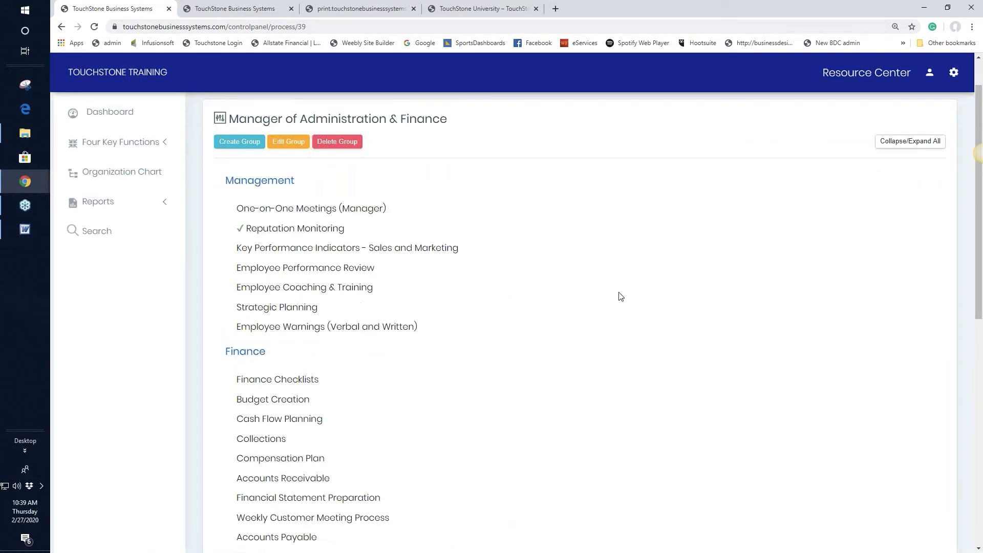
{"action": "left_click", "coordinate": [307, 307]}
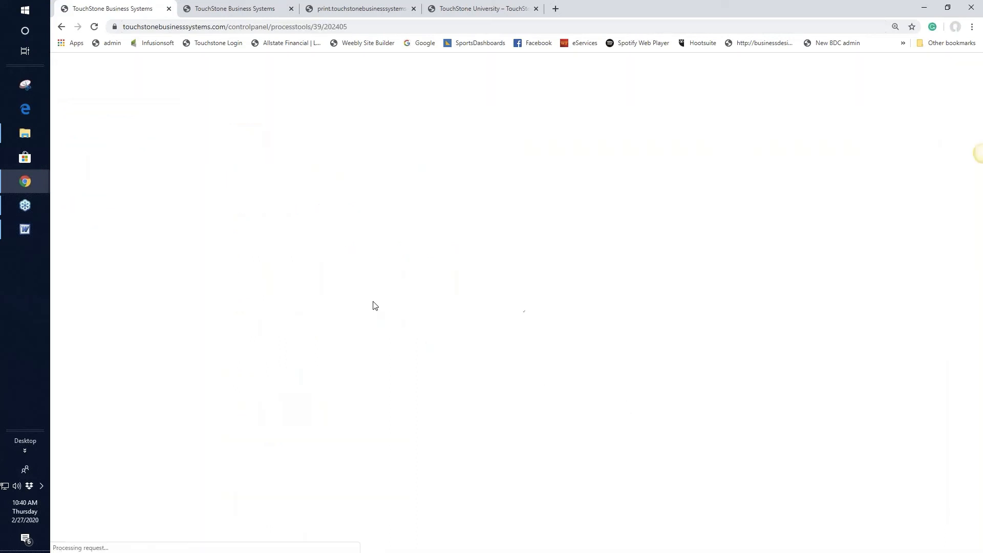
{"action": "scroll", "coordinate": [592, 314], "scroll_direction": "down", "scroll_amount": 2}
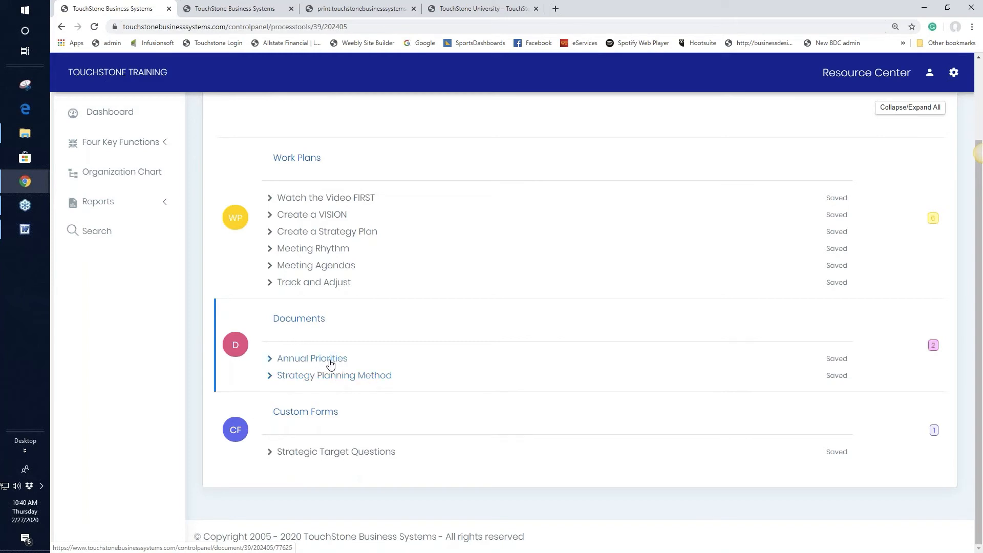
{"action": "left_click", "coordinate": [835, 361]}
{"action": "left_click", "coordinate": [388, 72]}
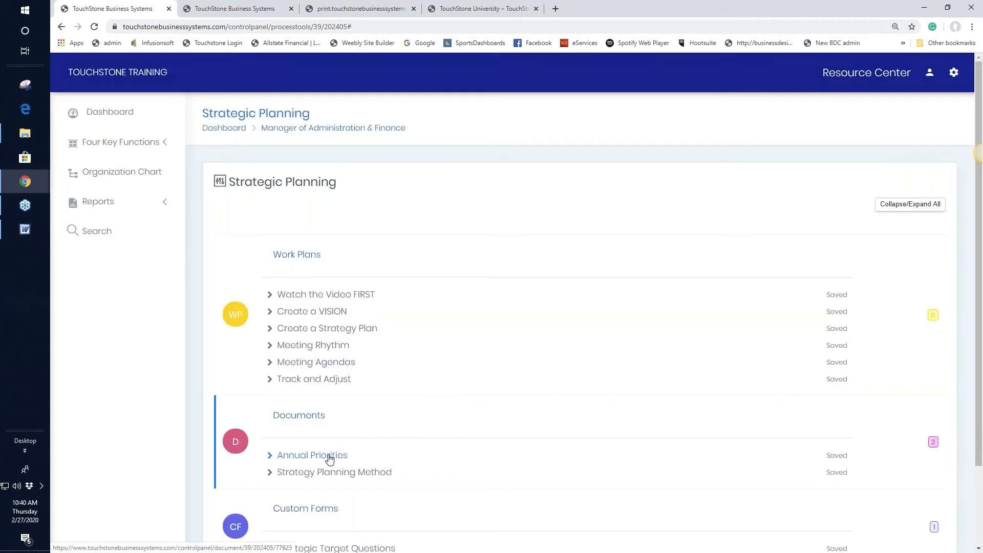
Save Annual Priorities as '2020' and return to Strategic Planning.
{"action": "left_click", "coordinate": [330, 455]}
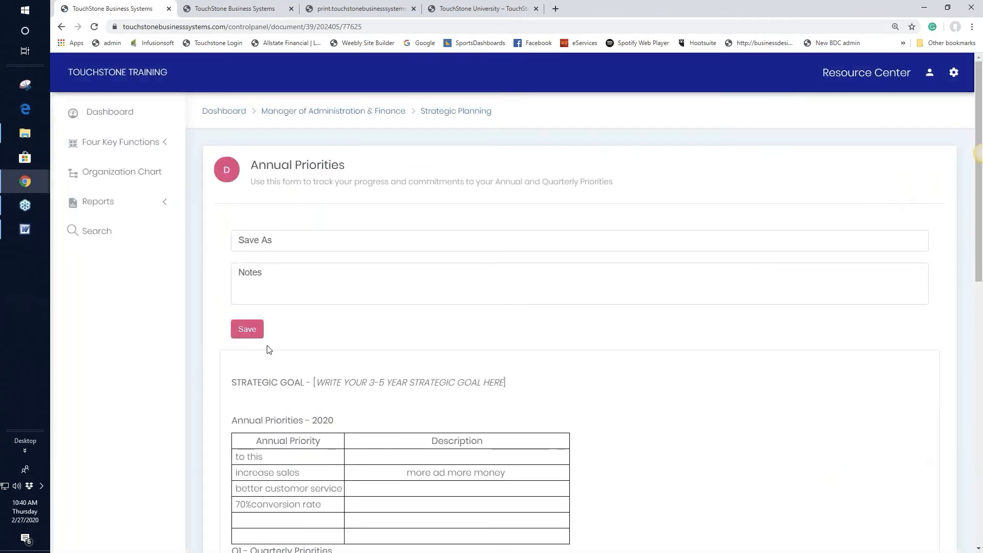
{"action": "left_click", "coordinate": [248, 329]}
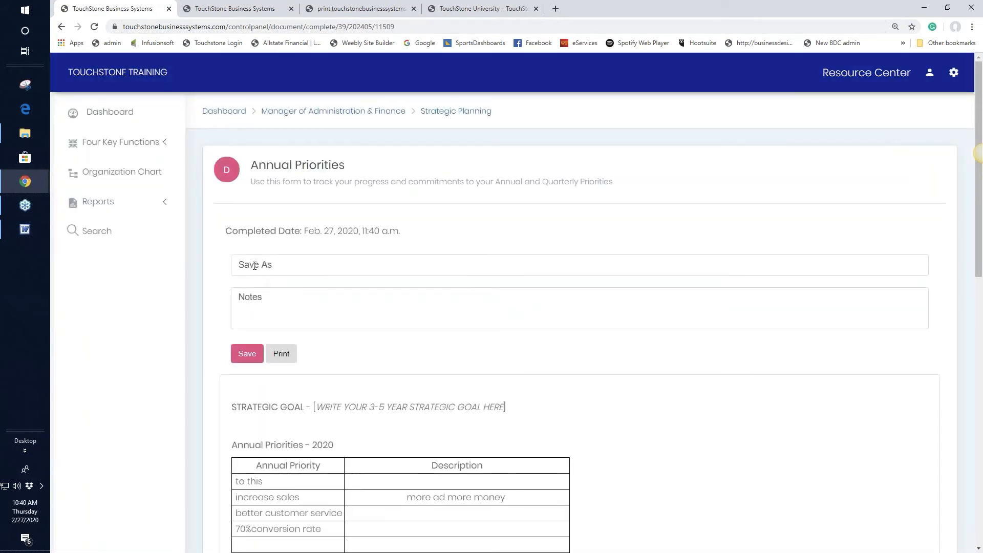
{"action": "left_click", "coordinate": [254, 265]}
{"action": "type", "text": "2020"}
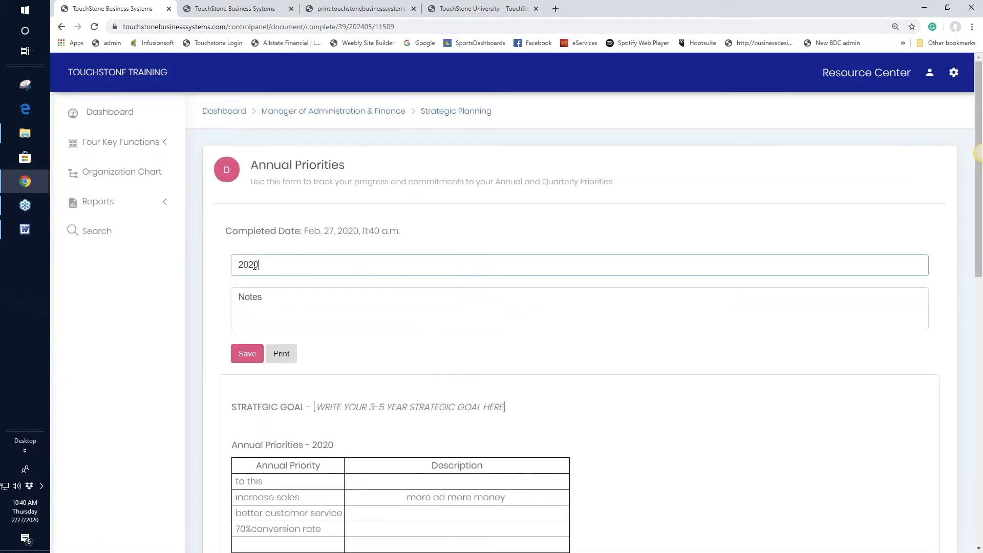
{"action": "left_click", "coordinate": [247, 354]}
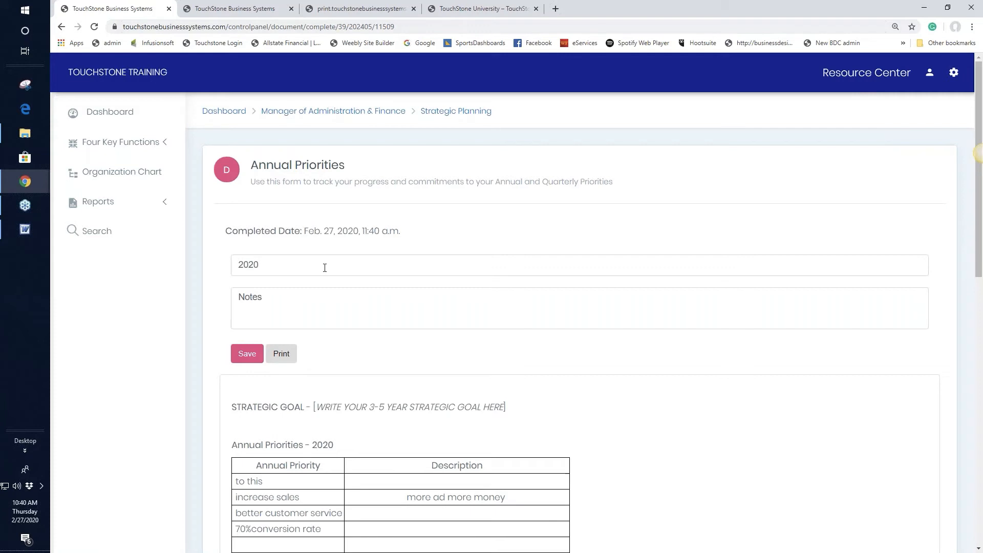
{"action": "left_click", "coordinate": [461, 112]}
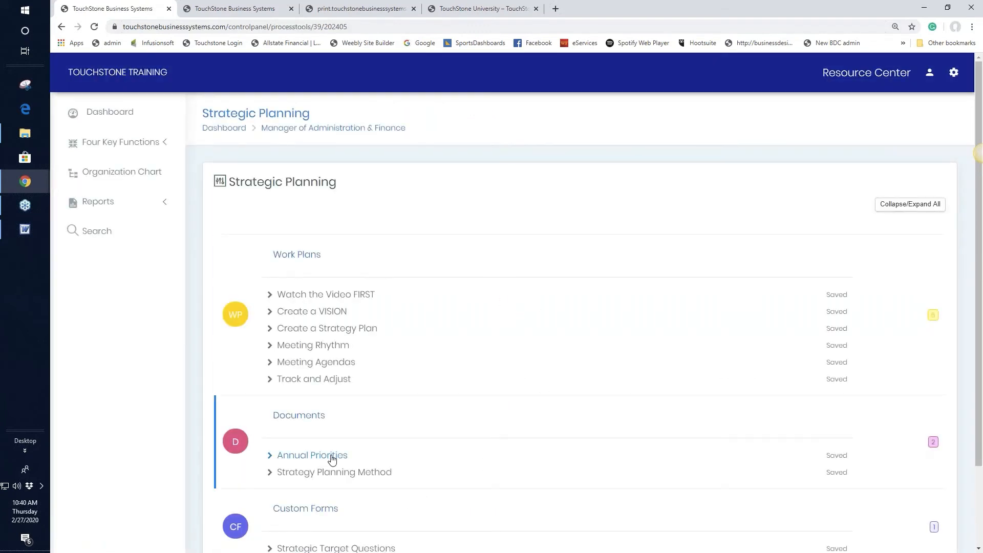
Save another Annual Priorities copy as '2021' with its heading year changed to 2021.
{"action": "left_click", "coordinate": [332, 459]}
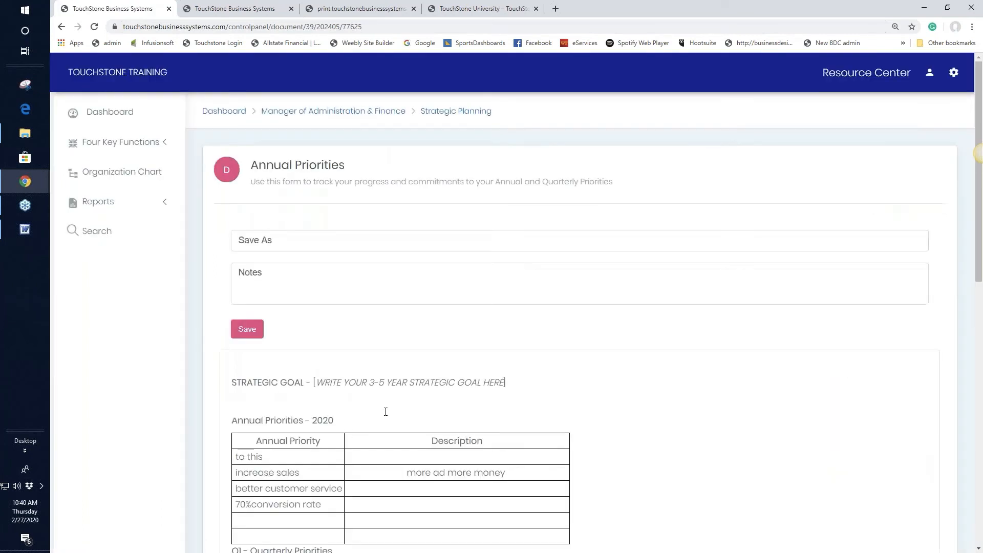
{"action": "left_click", "coordinate": [265, 239]}
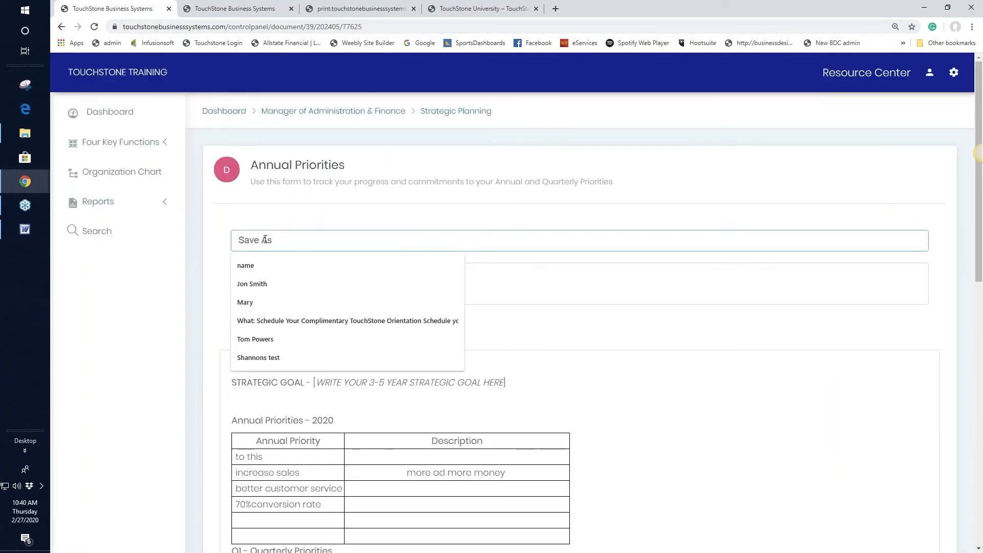
{"action": "type", "text": "2021"}
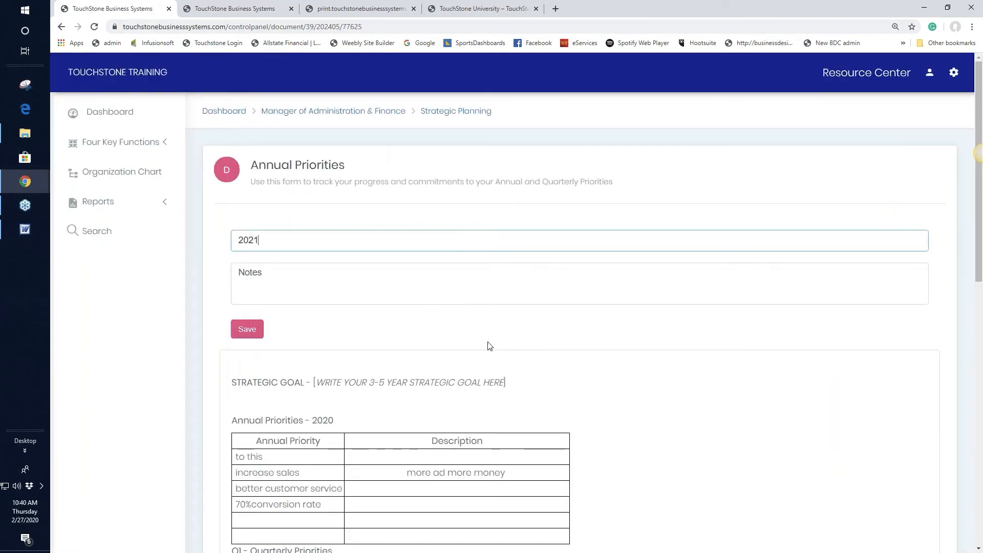
{"action": "scroll", "coordinate": [491, 346], "scroll_direction": "down", "scroll_amount": 2}
{"action": "left_click", "coordinate": [338, 316]}
{"action": "key", "text": "BackSpace"}
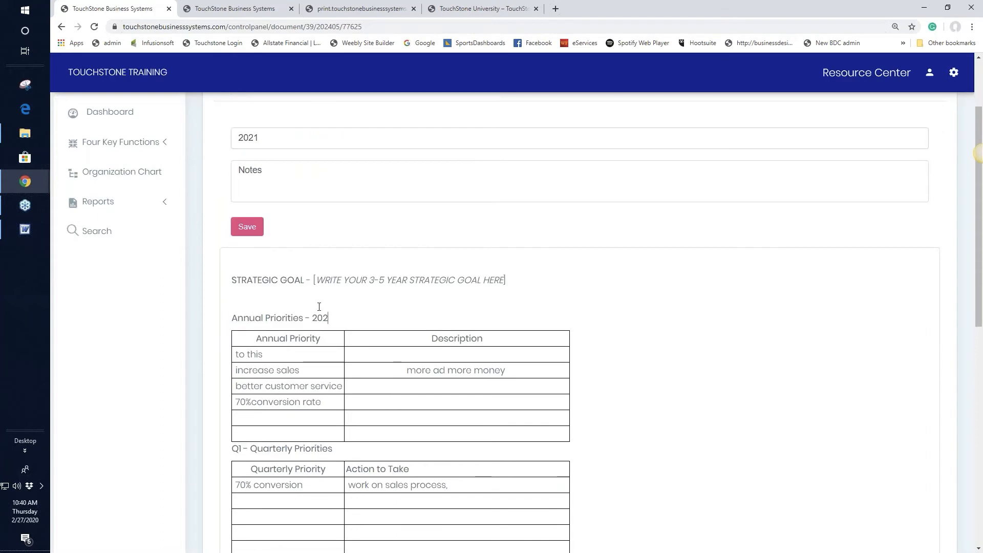
{"action": "type", "text": "1"}
{"action": "left_click", "coordinate": [247, 229]}
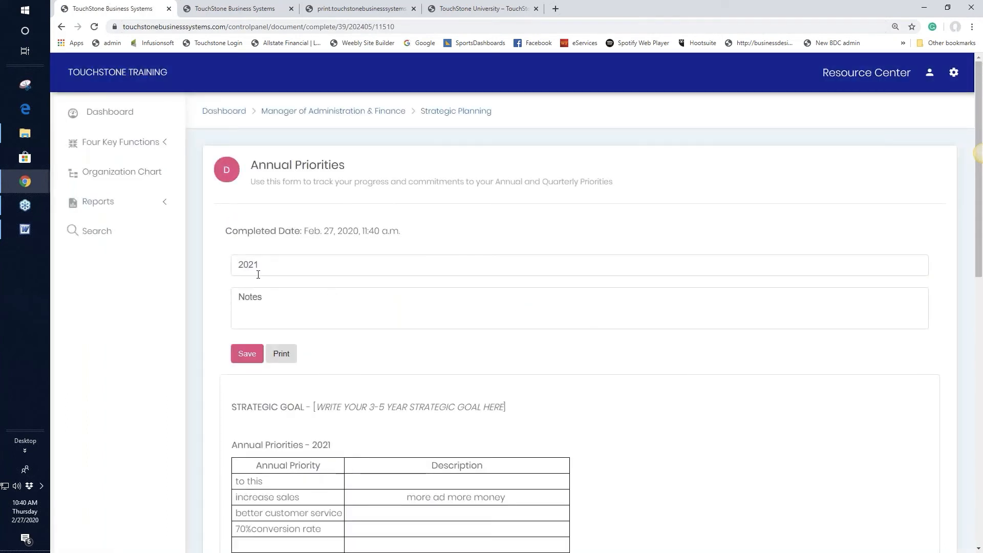
{"action": "left_click", "coordinate": [458, 111]}
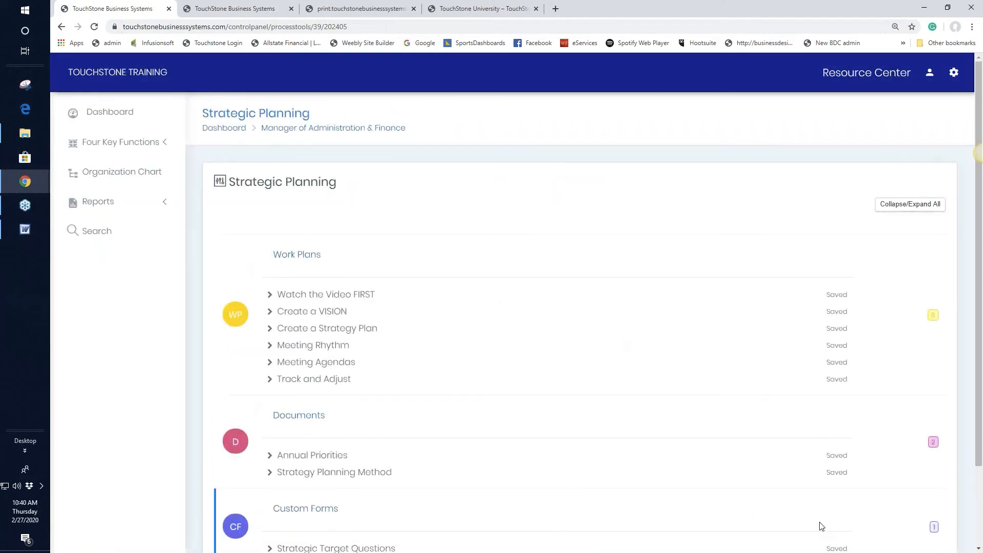
{"action": "left_click", "coordinate": [840, 459]}
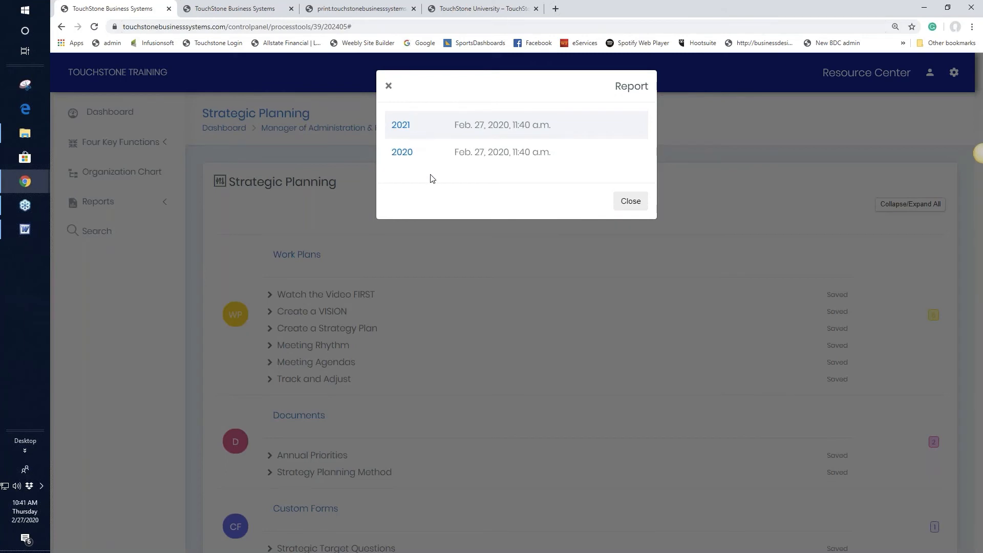
{"action": "left_click", "coordinate": [406, 154]}
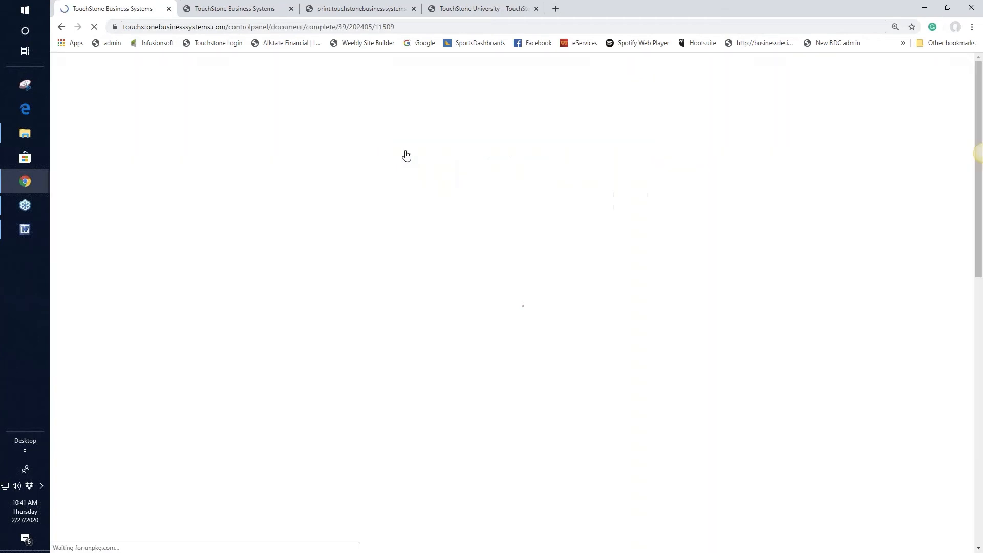
{"action": "scroll", "coordinate": [688, 326], "scroll_direction": "down", "scroll_amount": 2}
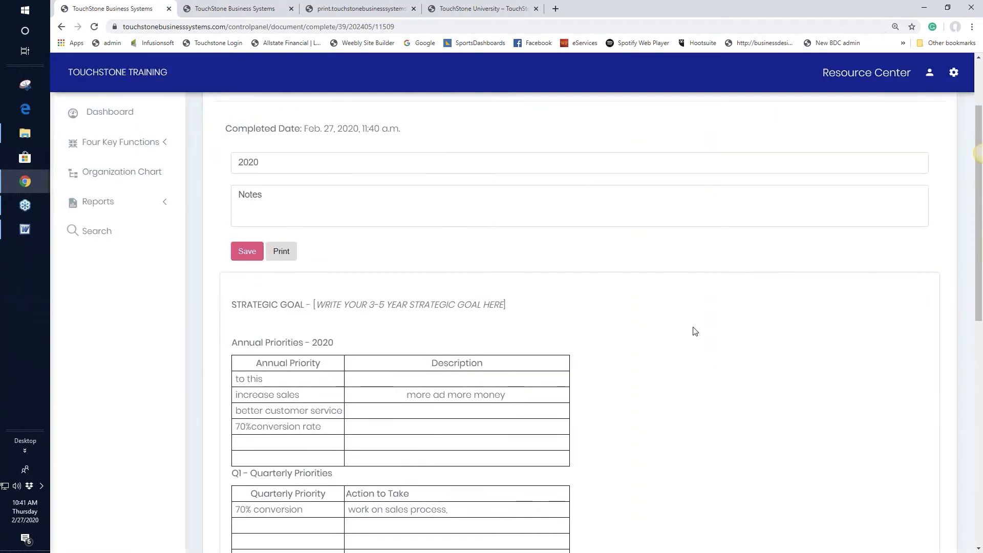
{"action": "scroll", "coordinate": [695, 332], "scroll_direction": "up", "scroll_amount": 2}
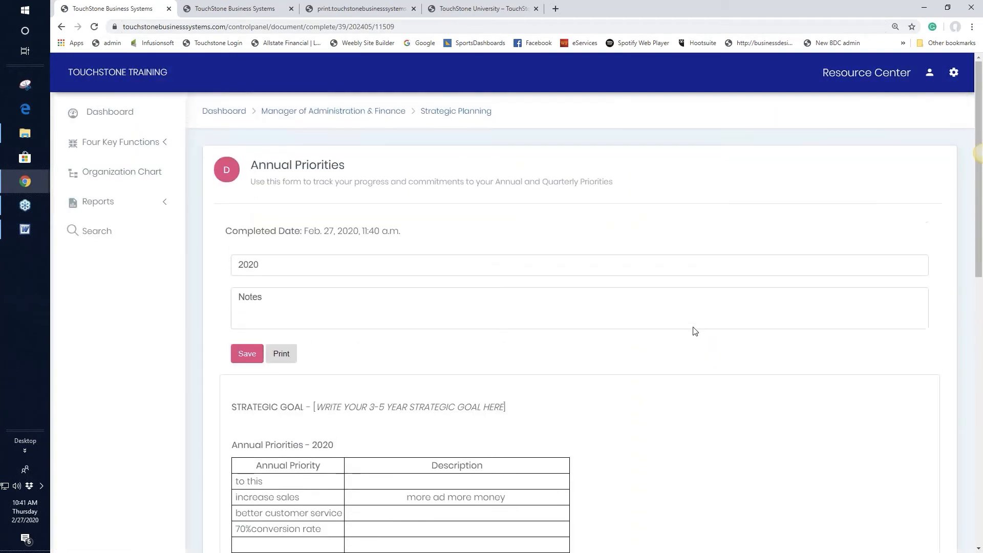
{"action": "left_click", "coordinate": [454, 116]}
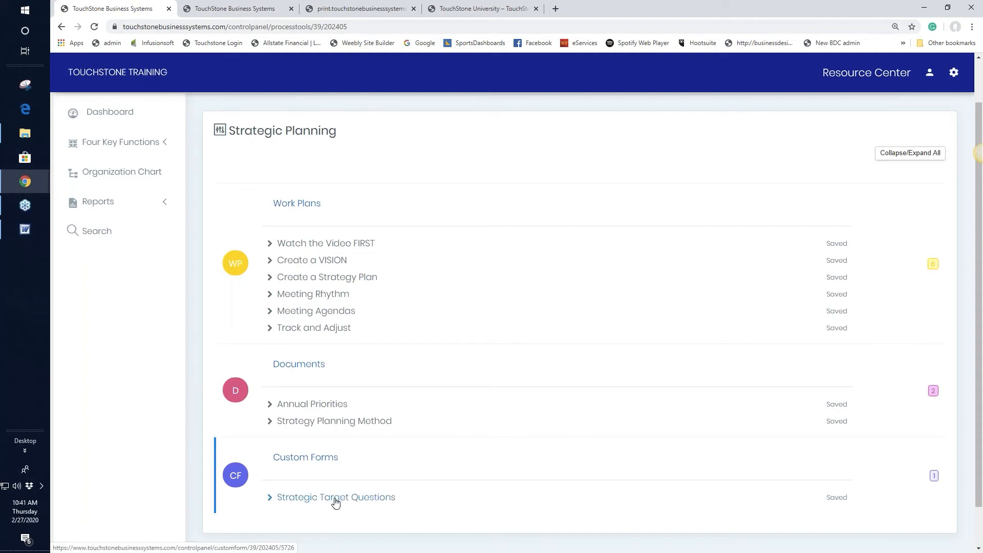
{"action": "scroll", "coordinate": [544, 456], "scroll_direction": "up", "scroll_amount": 1}
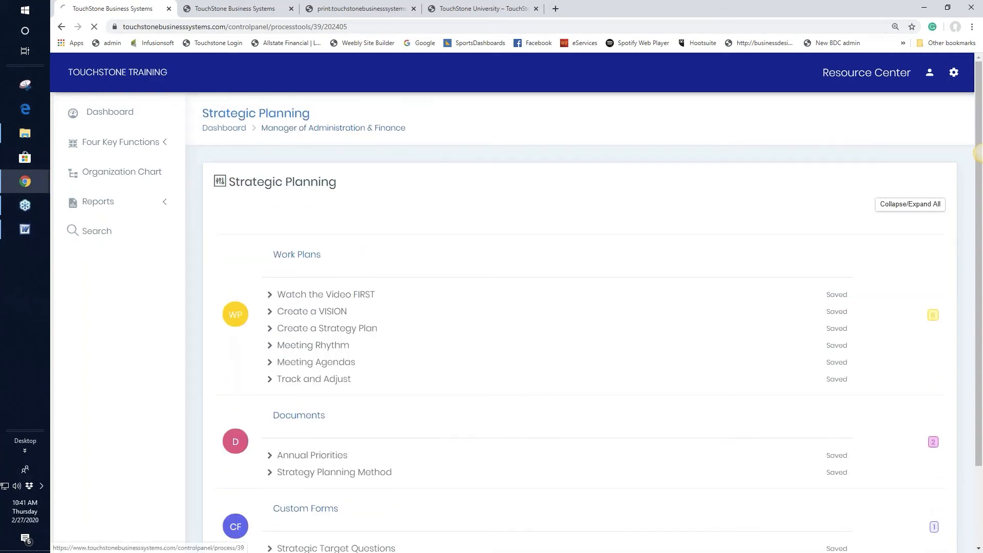
Go up to the Manager of Administration & Finance panel and open Finance Checklists under Finance.
{"action": "left_click", "coordinate": [289, 129]}
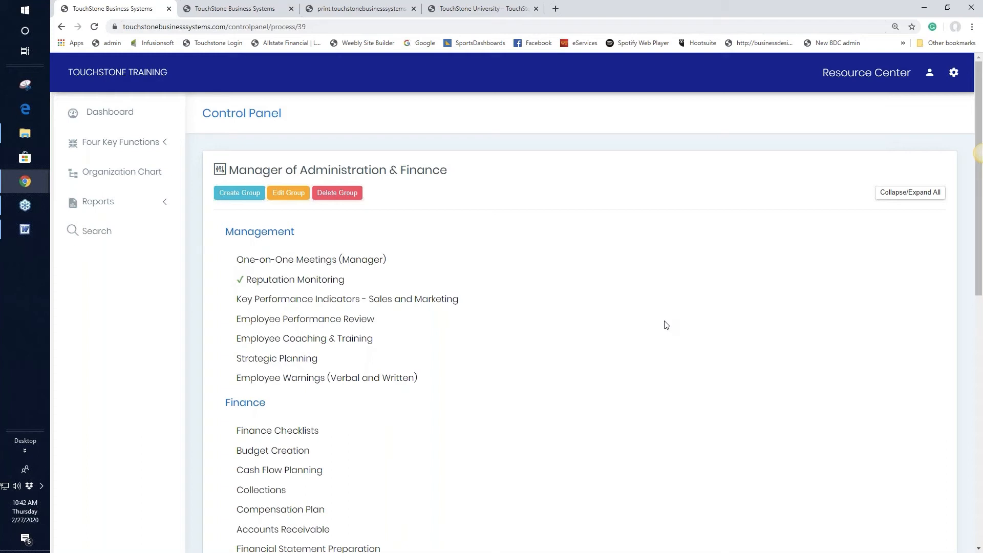
{"action": "left_click", "coordinate": [304, 432]}
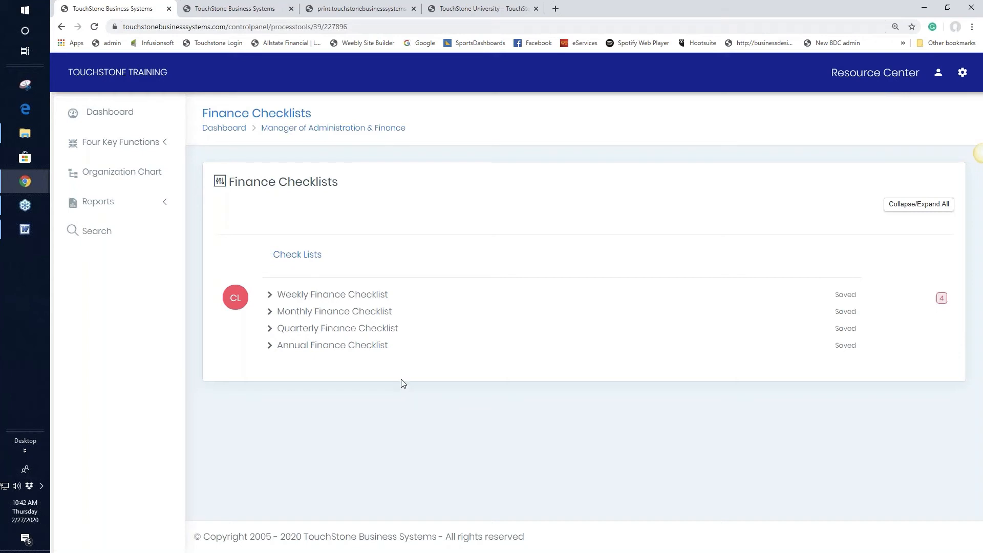
Review the Monthly Finance Checklist, then return to the Manager of Administration & Finance panel.
{"action": "left_click", "coordinate": [355, 318]}
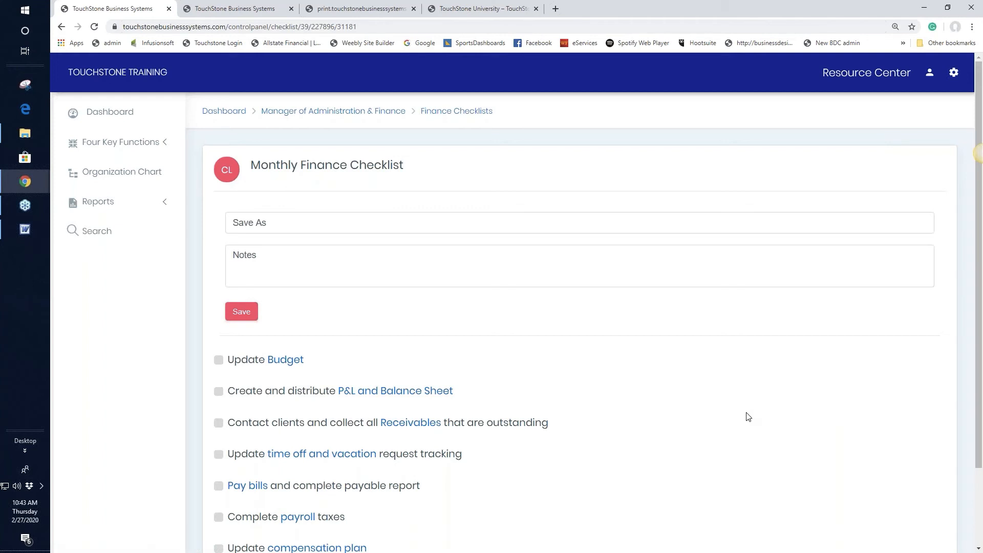
{"action": "left_click", "coordinate": [372, 117]}
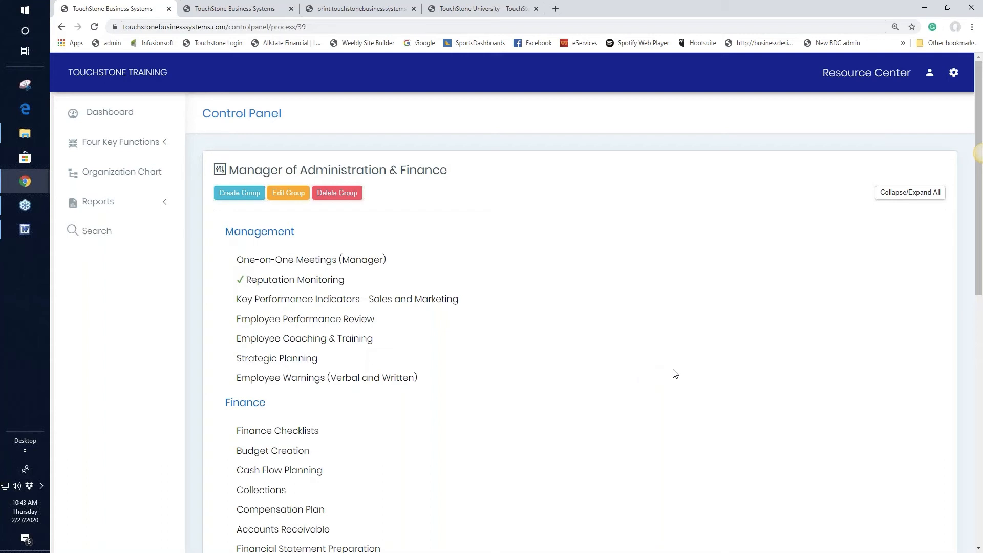
Go back to the dashboard from the left sidebar.
{"action": "left_click", "coordinate": [109, 114]}
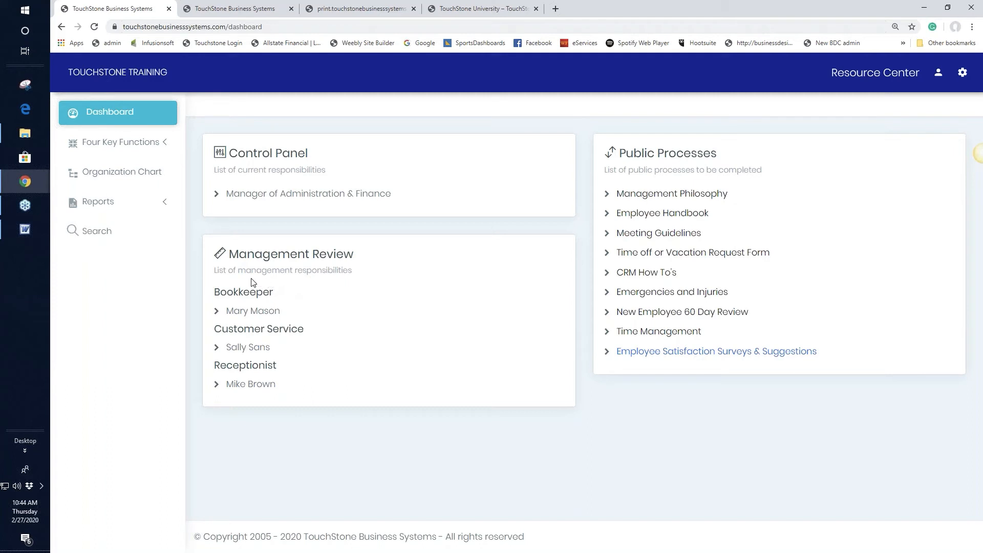
View the Organization Chart from the left sidebar.
{"action": "left_click", "coordinate": [113, 175]}
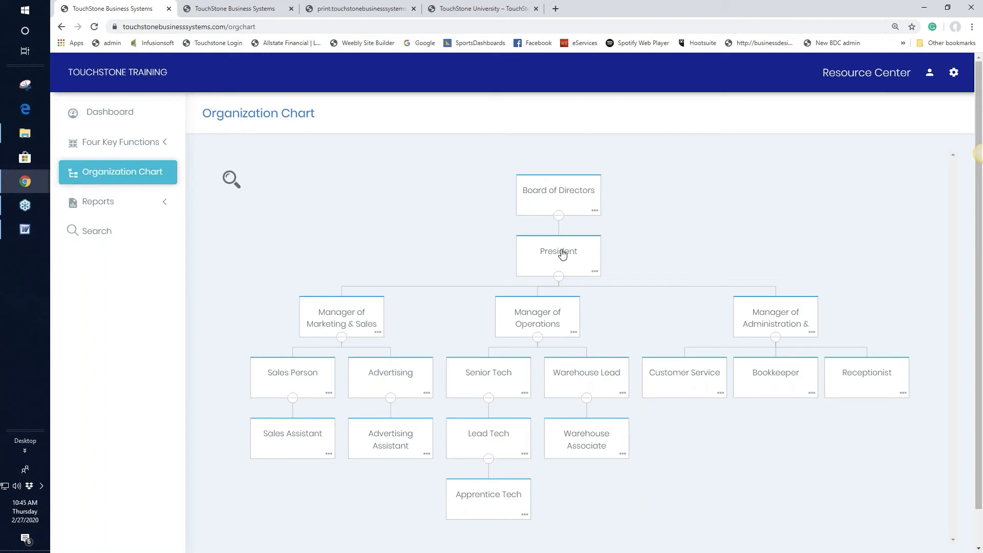
From the dashboard, open the Customer Service employee's Management Review.
{"action": "left_click", "coordinate": [114, 112]}
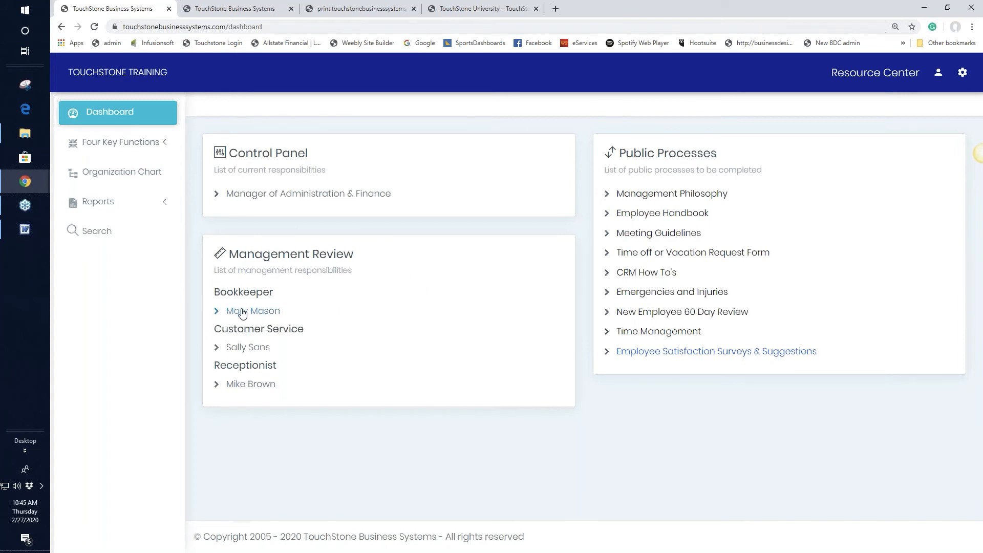
{"action": "left_click", "coordinate": [247, 348]}
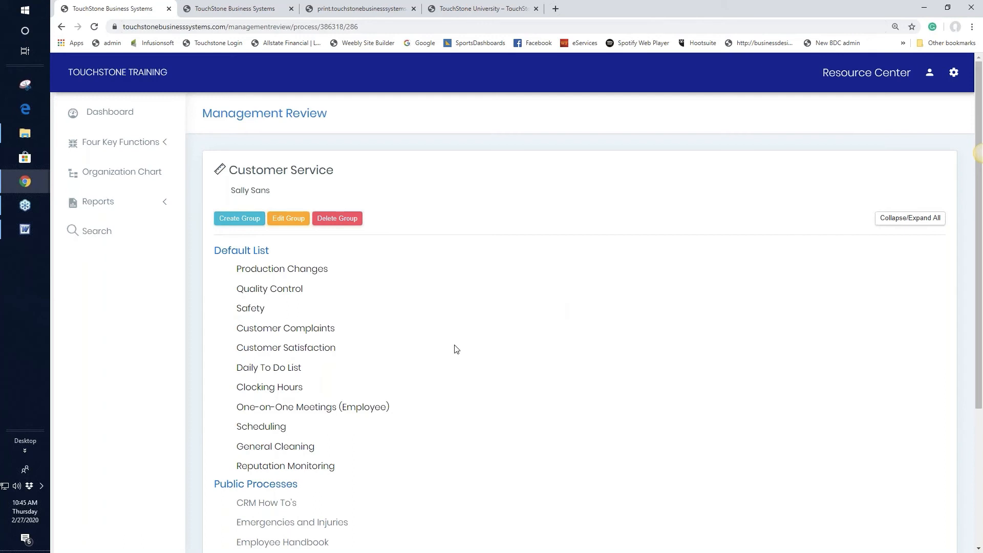
{"action": "left_click", "coordinate": [310, 332]}
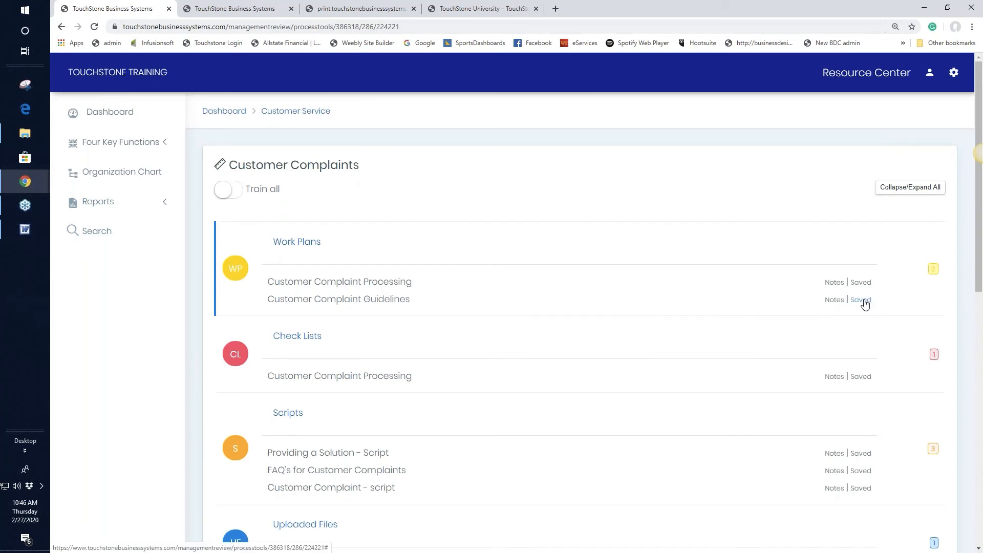
{"action": "left_click", "coordinate": [115, 116]}
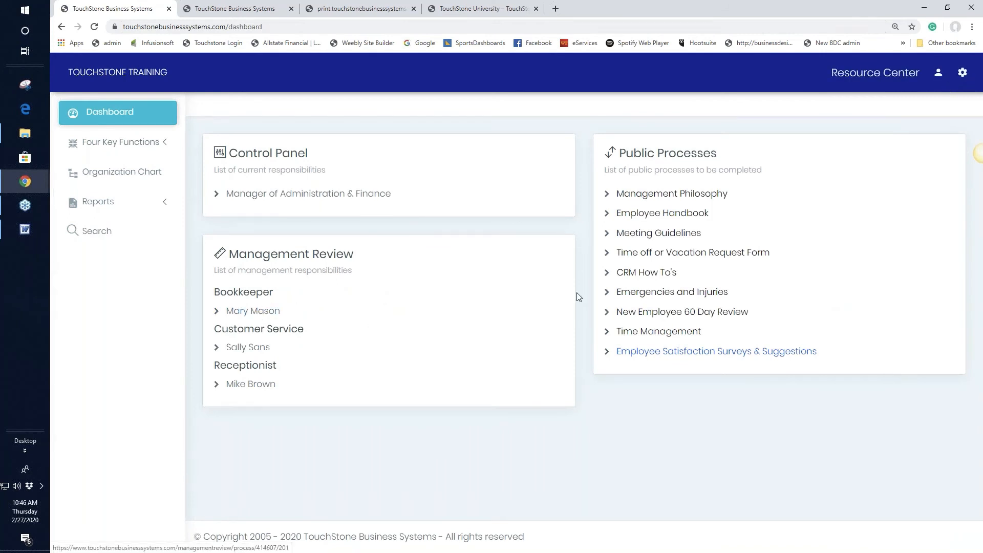
Open the User Accounts list and copy the Bookkeeper's login username.
{"action": "left_click", "coordinate": [962, 73]}
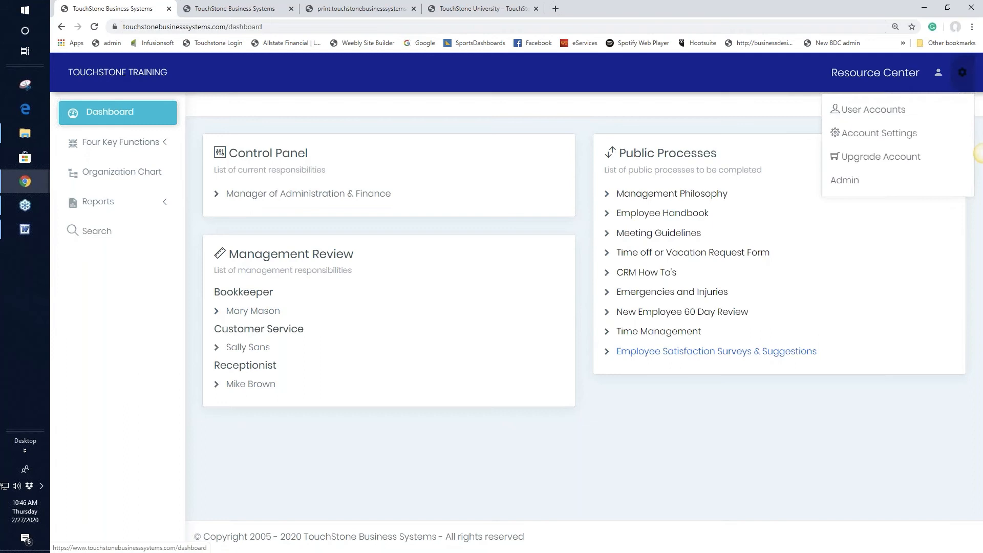
{"action": "left_click", "coordinate": [875, 118]}
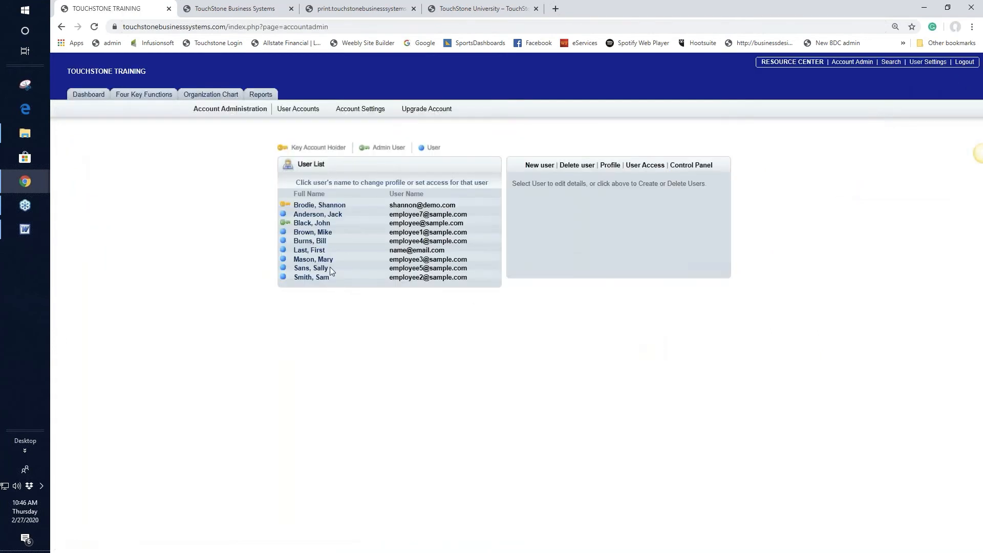
{"action": "left_click_drag", "start_coordinate": [389, 259], "coordinate": [467, 259]}
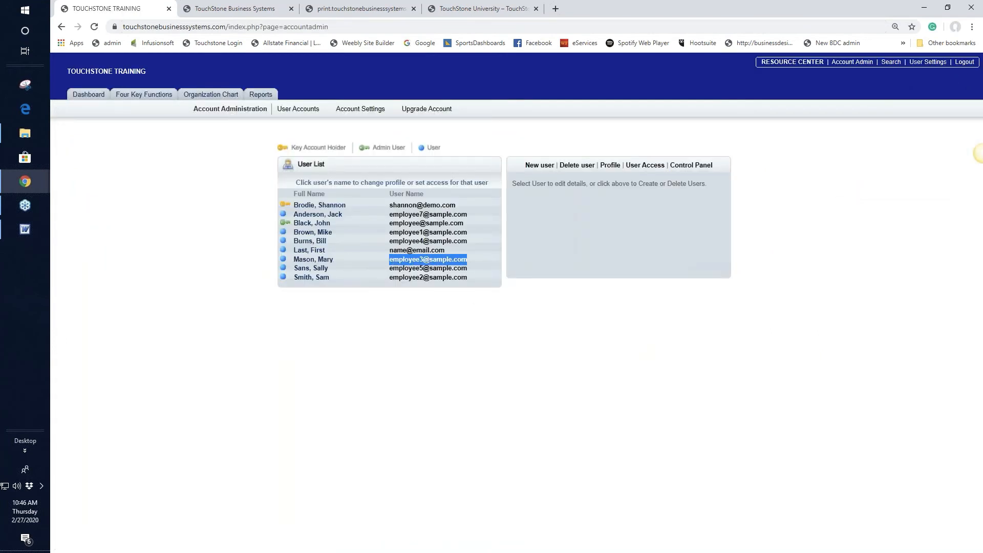
{"action": "right_click", "coordinate": [466, 260]}
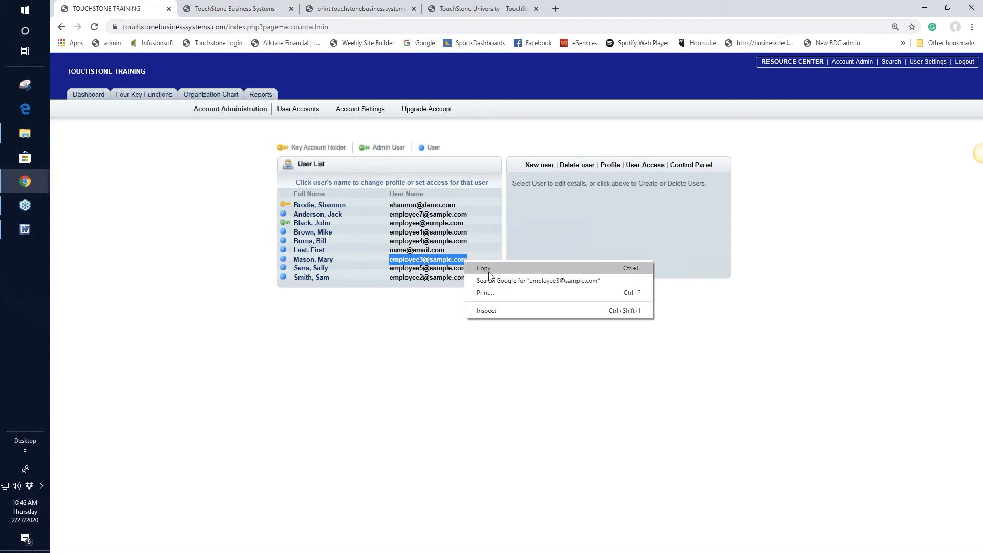
{"action": "left_click", "coordinate": [479, 264]}
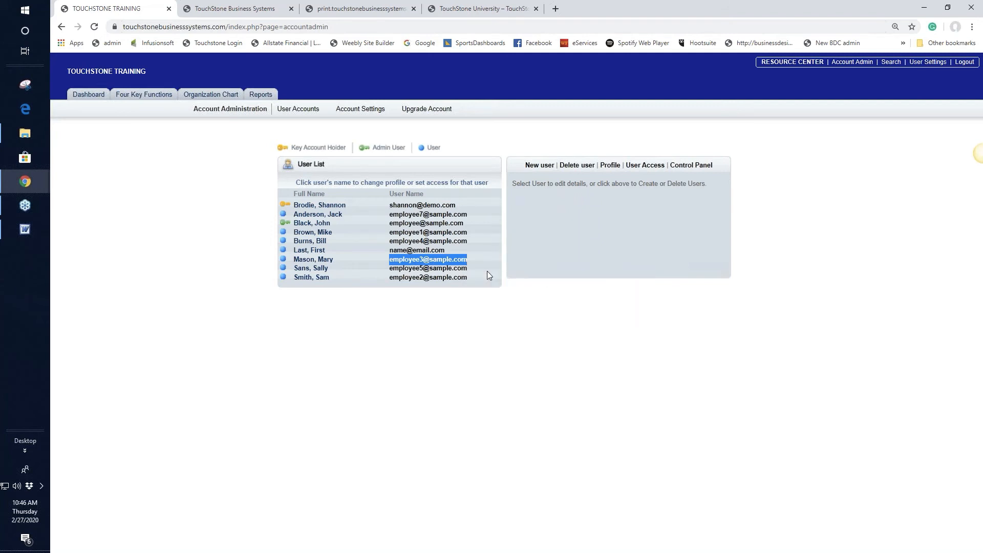
{"action": "right_click", "coordinate": [35, 182]}
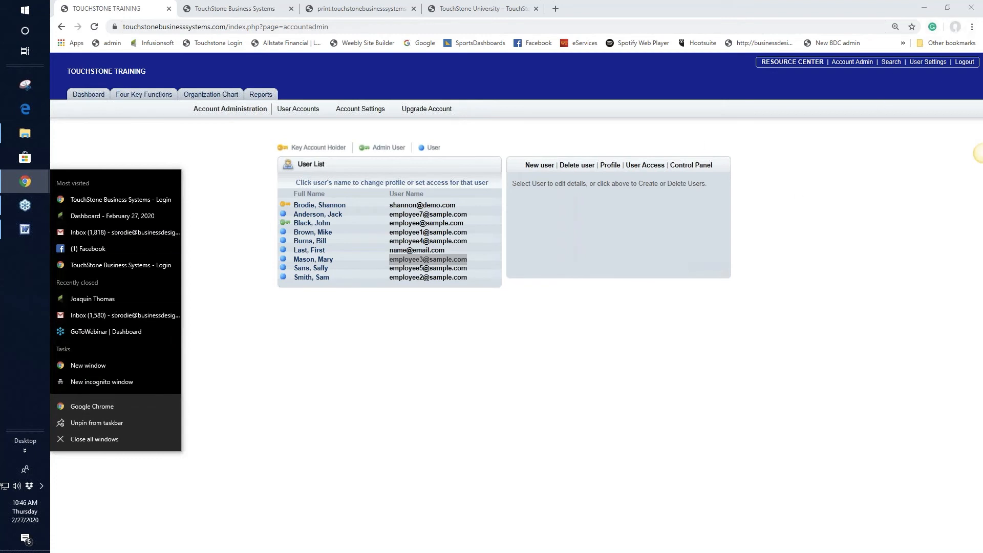
Load TouchStone in a new browser tab and log out of the manager's account.
{"action": "left_click", "coordinate": [556, 9]}
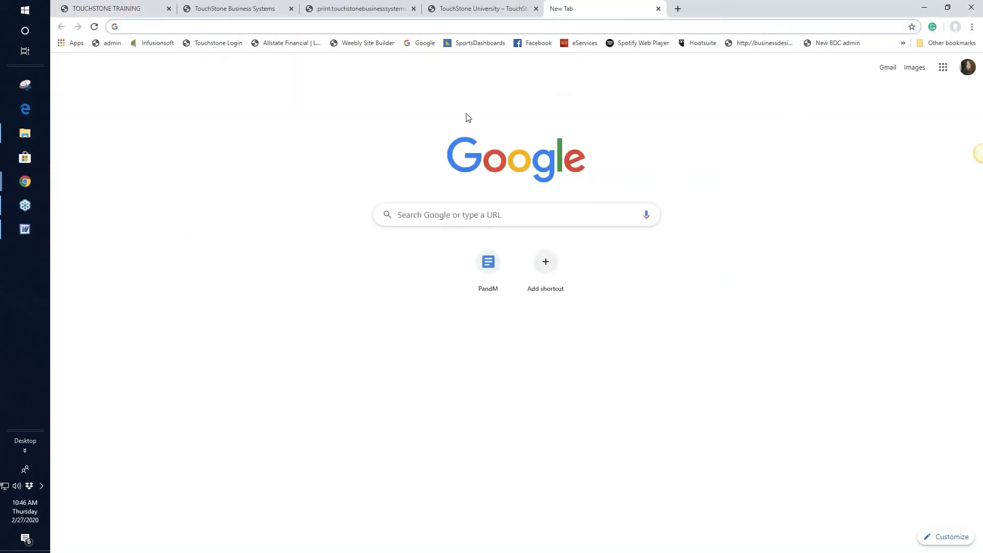
{"action": "left_click", "coordinate": [211, 43]}
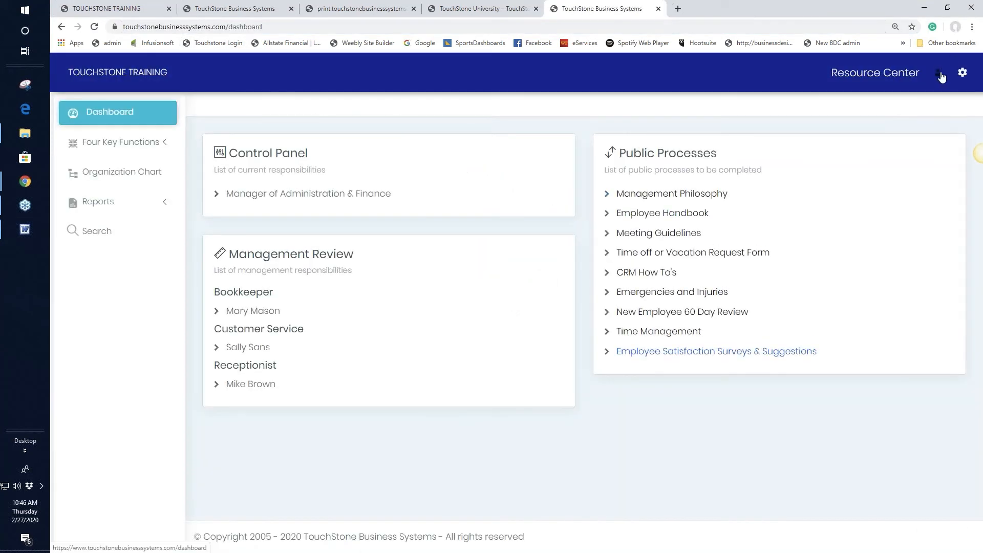
{"action": "left_click", "coordinate": [938, 73]}
{"action": "left_click", "coordinate": [825, 147]}
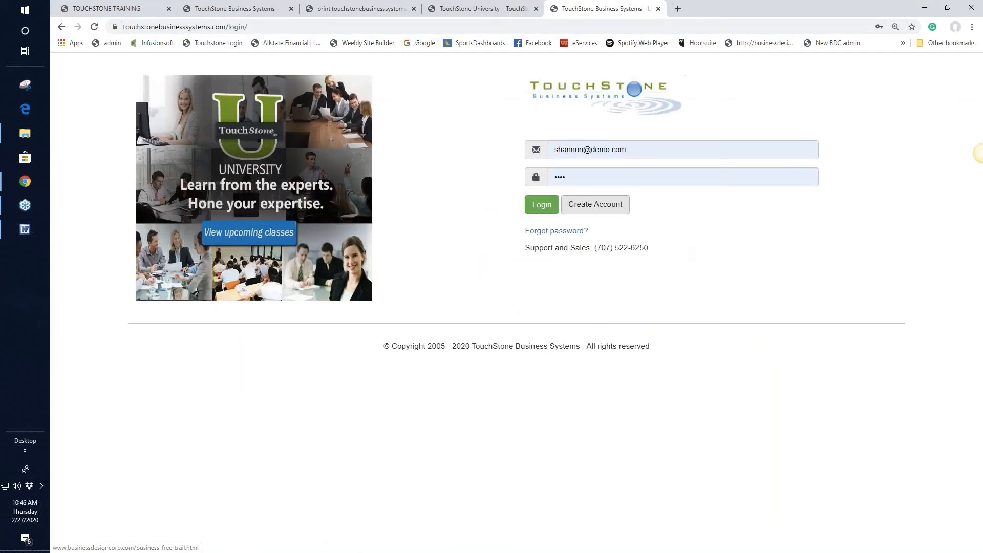
Paste the Bookkeeper's username into the login e-mail field and log in.
{"action": "left_click_drag", "start_coordinate": [585, 149], "coordinate": [554, 150]}
{"action": "right_click", "coordinate": [562, 150]}
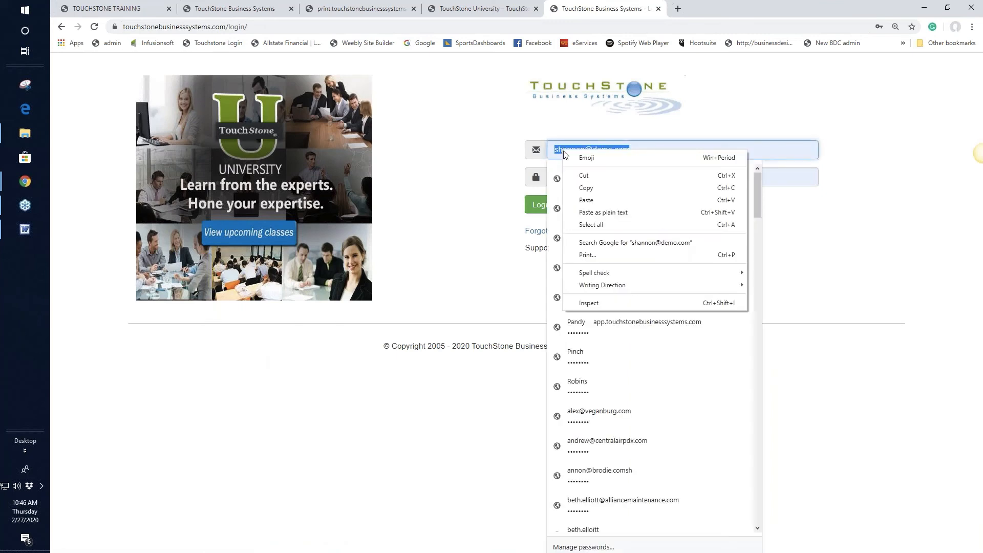
{"action": "left_click", "coordinate": [586, 200]}
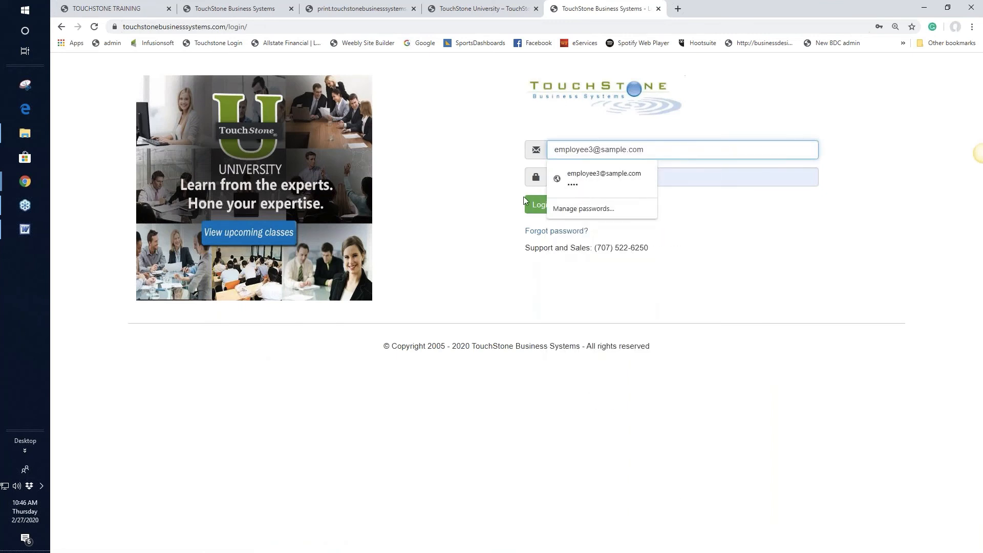
{"action": "left_click", "coordinate": [540, 204]}
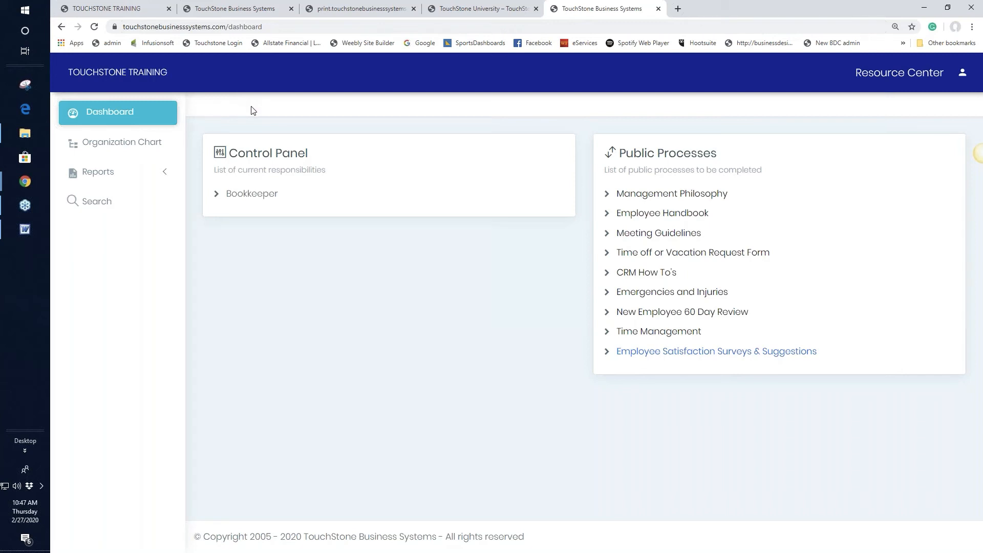
{"action": "left_click", "coordinate": [127, 146]}
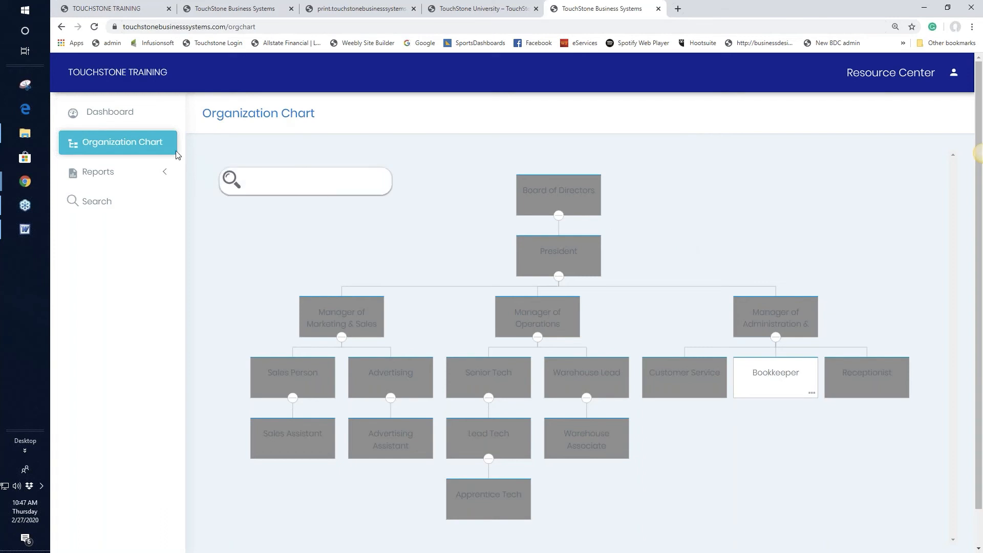
{"action": "left_click", "coordinate": [120, 117]}
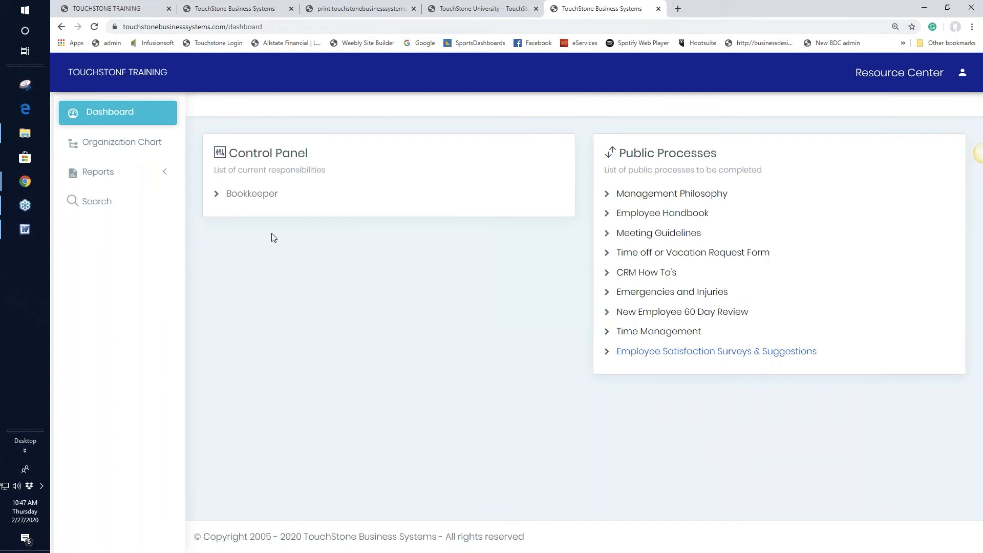
In the Bookkeeper's control panel, check Accounts Receivable, then open Accounts Payable.
{"action": "left_click", "coordinate": [253, 196]}
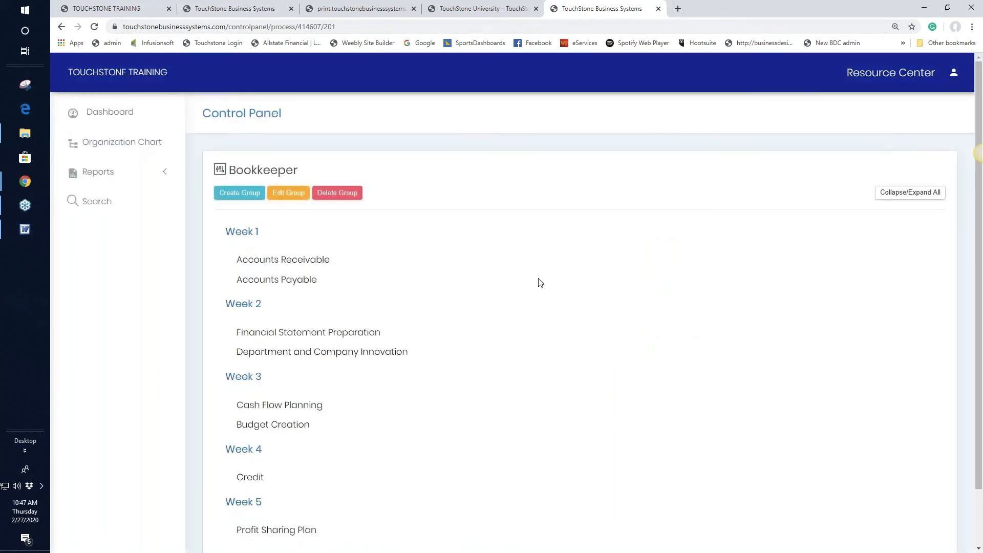
{"action": "scroll", "coordinate": [598, 313], "scroll_direction": "down", "scroll_amount": 1}
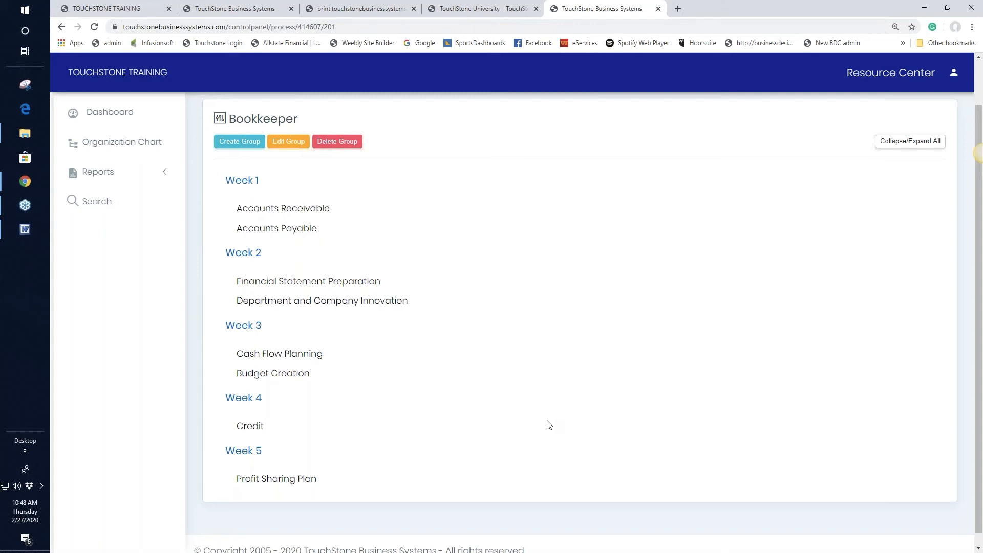
{"action": "left_click", "coordinate": [309, 211]}
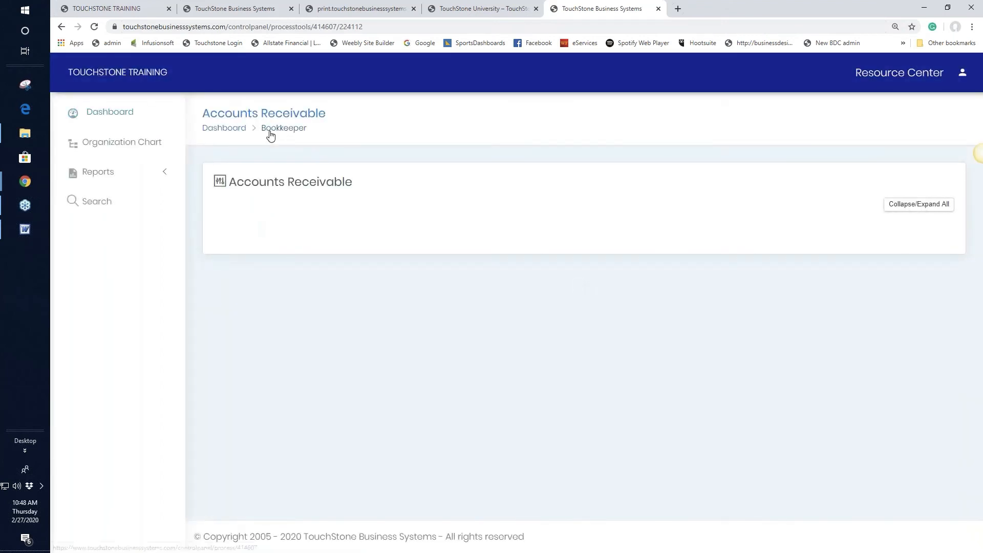
{"action": "left_click", "coordinate": [271, 134]}
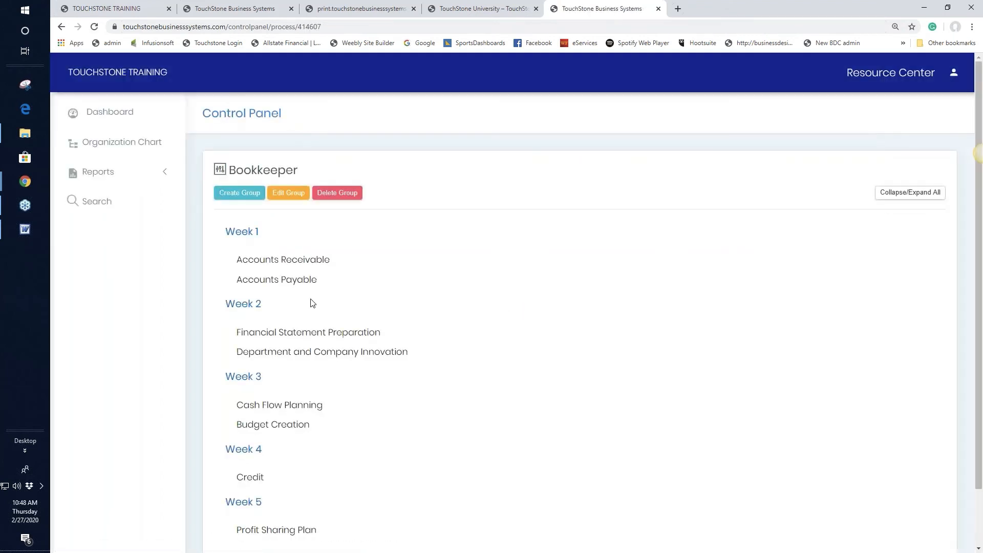
{"action": "left_click", "coordinate": [284, 279]}
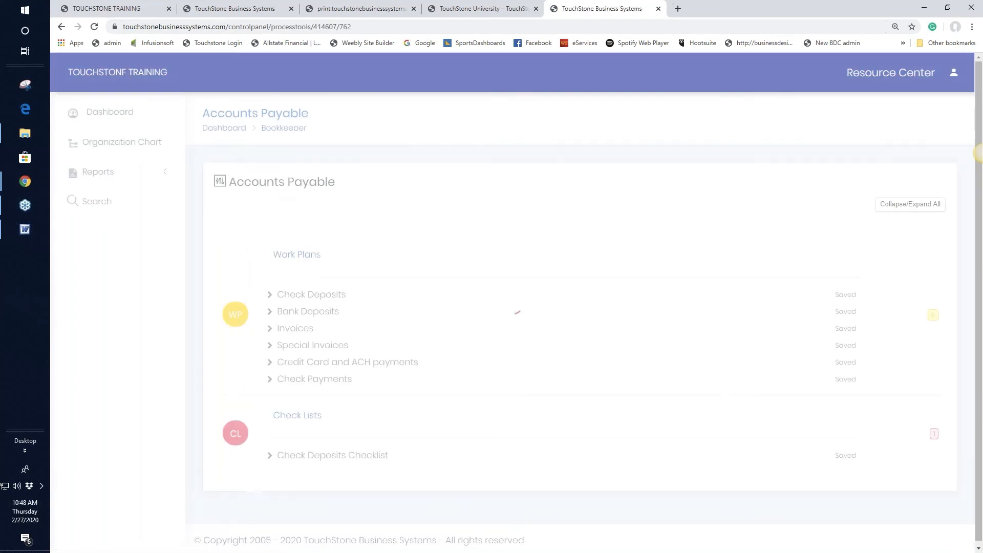
Review the Check Deposits work plan tasks and save it as completed under the name 'done'.
{"action": "left_click", "coordinate": [323, 296]}
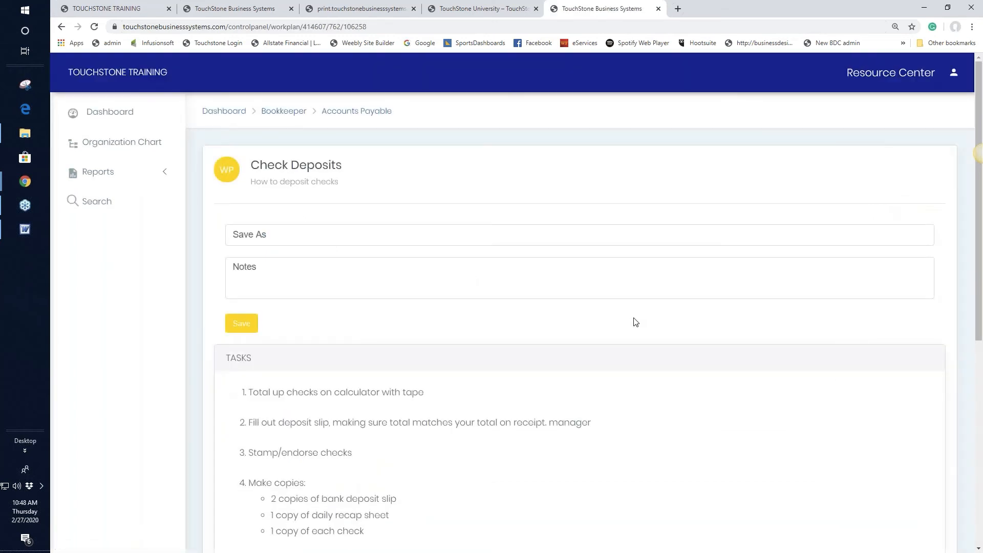
{"action": "scroll", "coordinate": [645, 324], "scroll_direction": "down", "scroll_amount": 2}
{"action": "scroll", "coordinate": [676, 330], "scroll_direction": "down", "scroll_amount": 1}
{"action": "scroll", "coordinate": [677, 334], "scroll_direction": "down", "scroll_amount": 1}
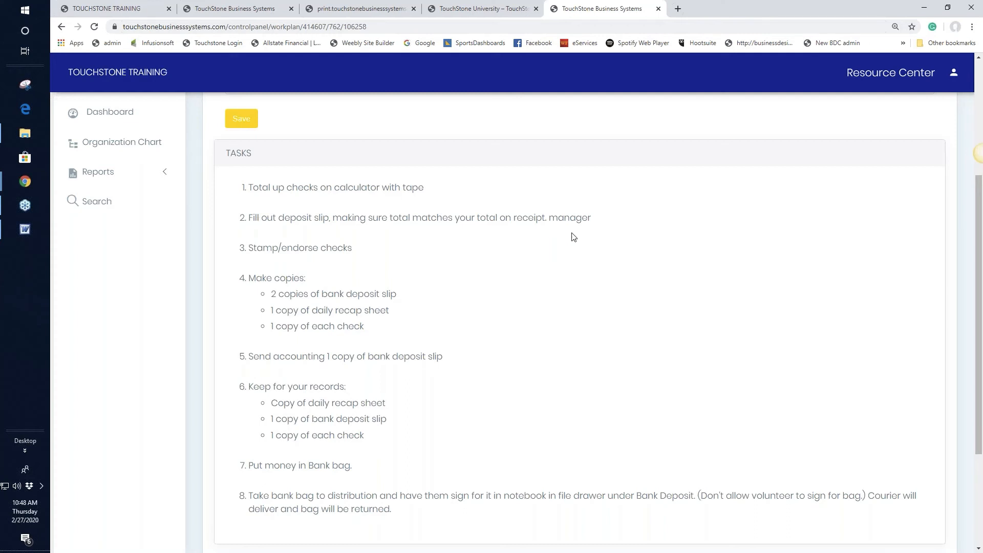
{"action": "scroll", "coordinate": [742, 274], "scroll_direction": "up", "scroll_amount": 2}
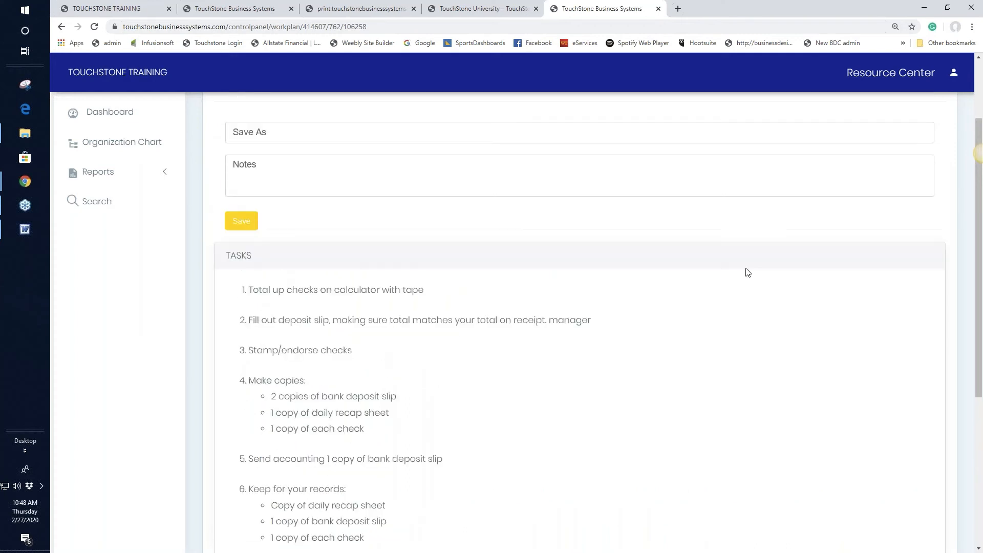
{"action": "scroll", "coordinate": [747, 272], "scroll_direction": "up", "scroll_amount": 2}
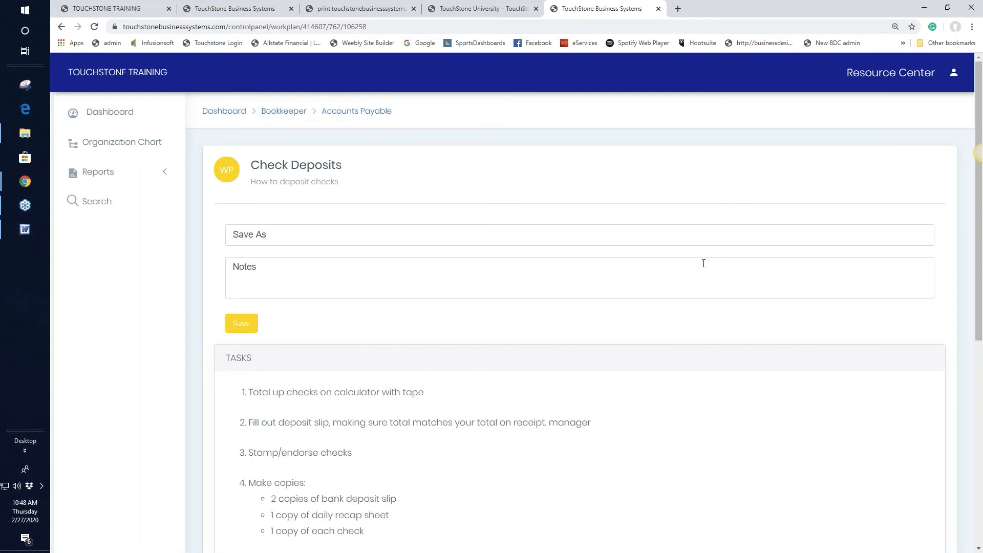
{"action": "left_click", "coordinate": [255, 235]}
{"action": "type", "text": "done"}
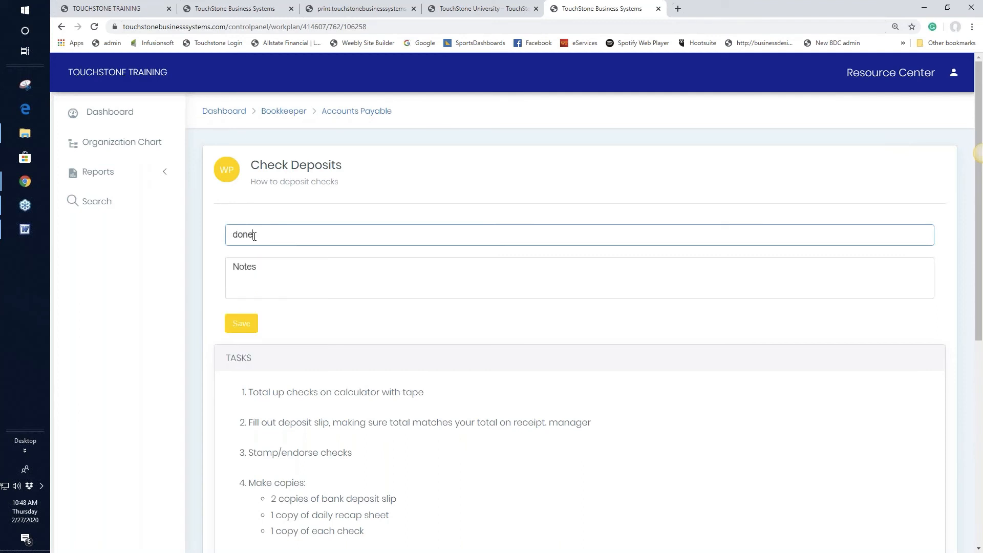
{"action": "left_click", "coordinate": [245, 326]}
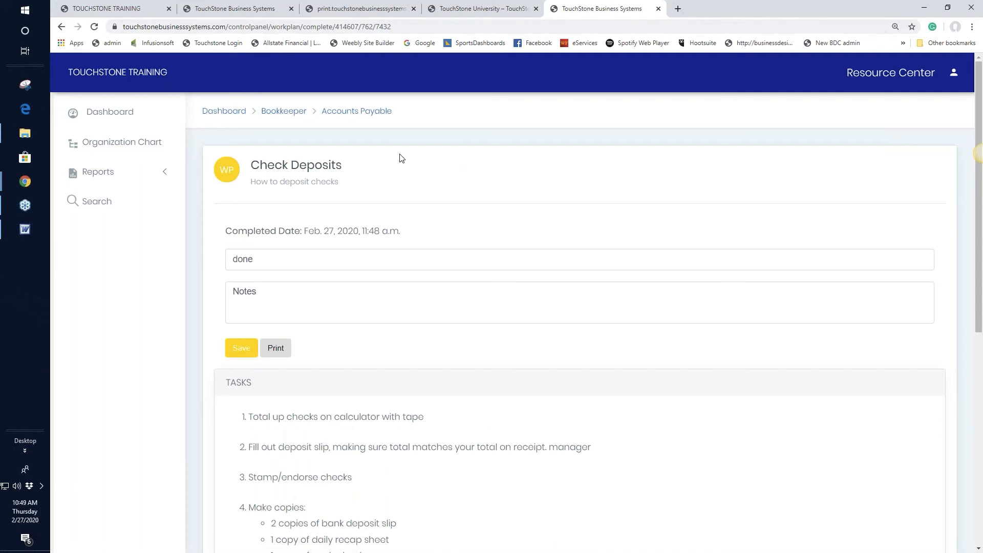
Return to the Bookkeeper's control panel and reopen Accounts Payable.
{"action": "left_click", "coordinate": [292, 113]}
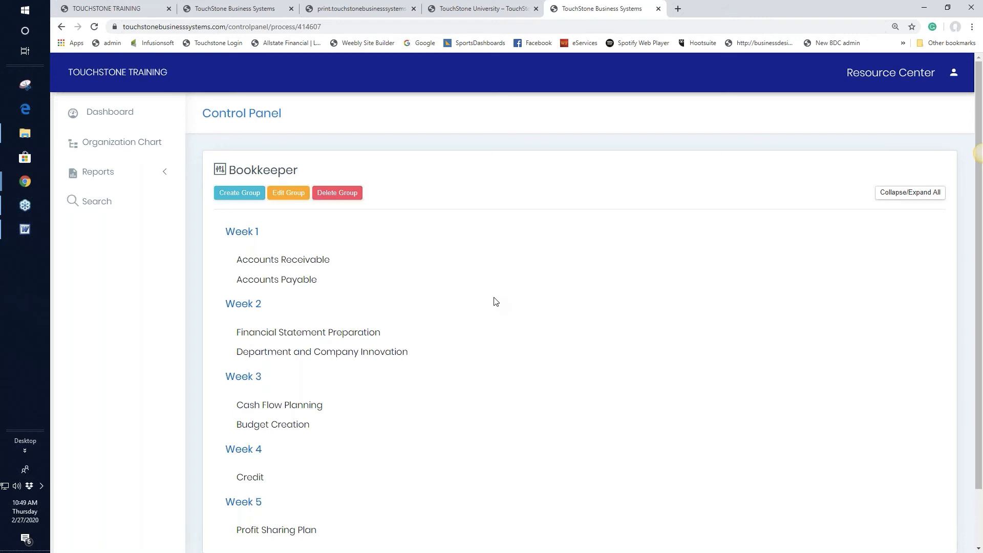
{"action": "scroll", "coordinate": [519, 310], "scroll_direction": "down", "scroll_amount": 1}
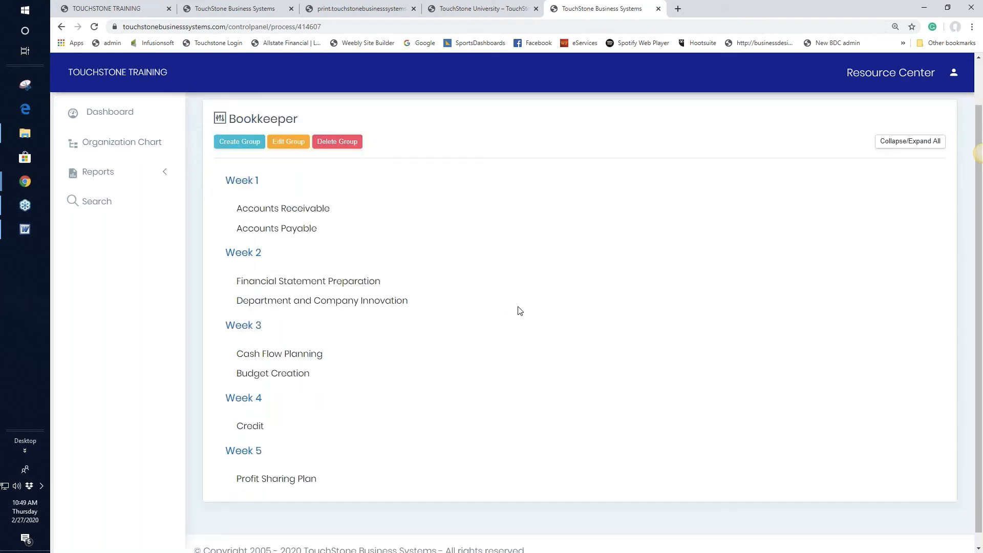
{"action": "scroll", "coordinate": [519, 306], "scroll_direction": "up", "scroll_amount": 1}
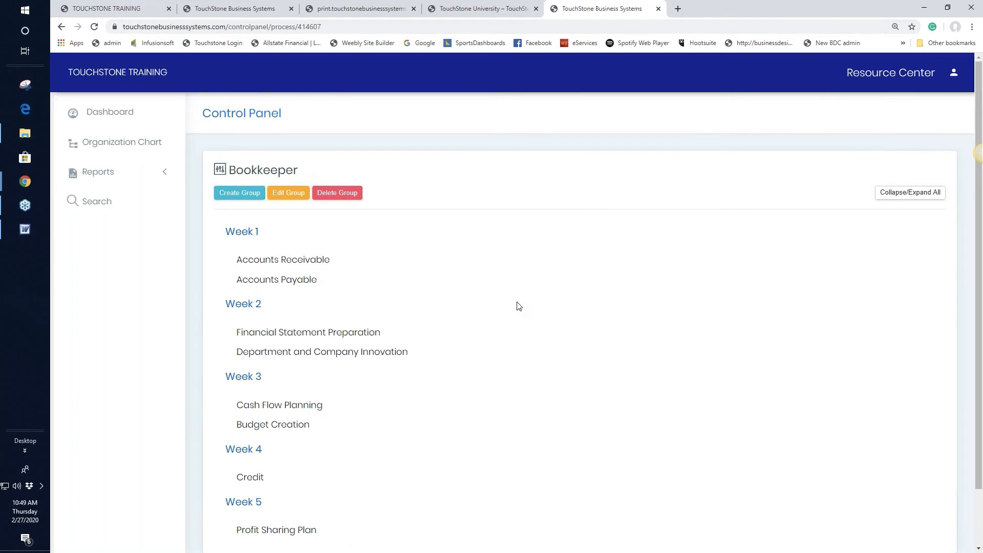
{"action": "left_click", "coordinate": [296, 283]}
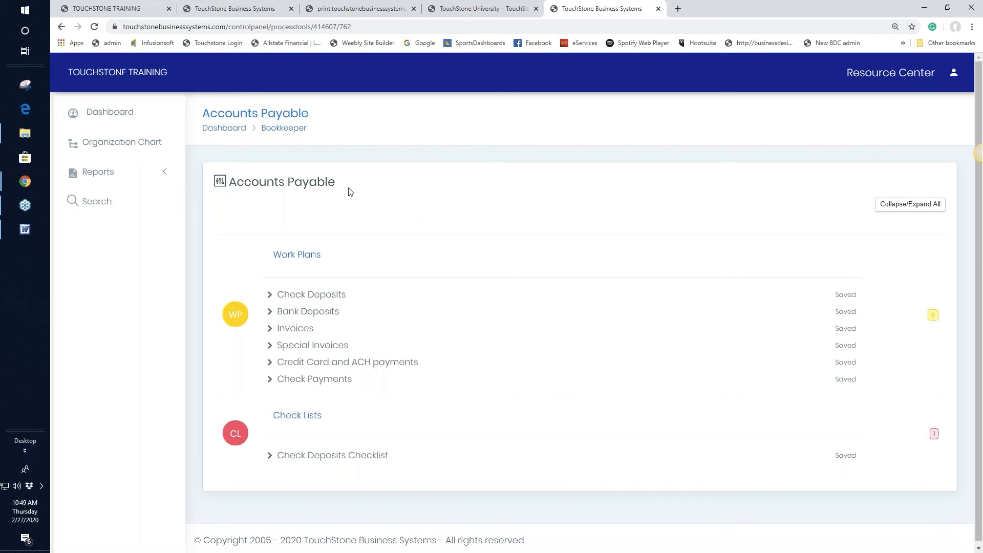
Return from Accounts Payable to the Bookkeeper's control panel with its Week 1 to Week 5 groups.
{"action": "left_click", "coordinate": [278, 132]}
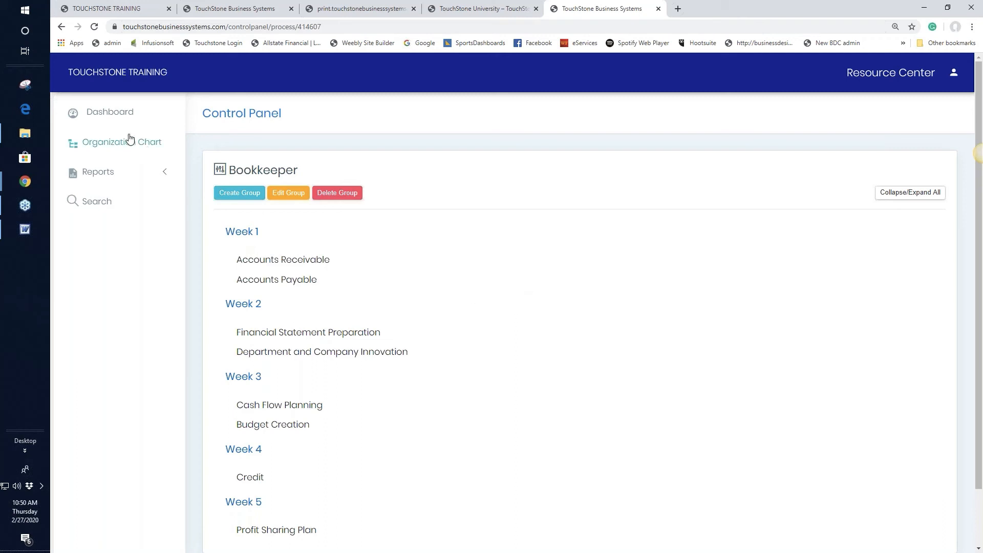
Revisit the Bookkeeper control panel from the dashboard, then log out of the Bookkeeper account.
{"action": "left_click", "coordinate": [114, 118]}
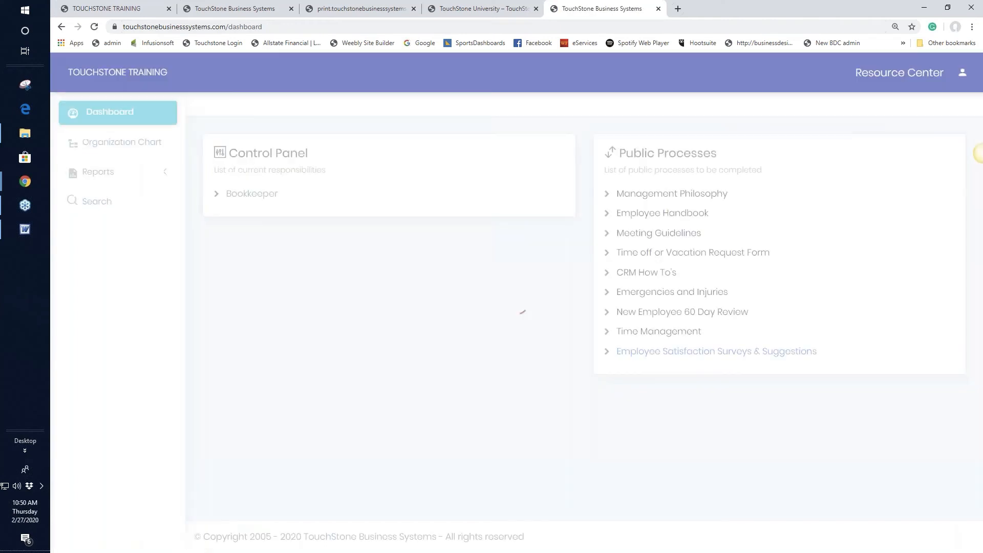
{"action": "left_click", "coordinate": [258, 199]}
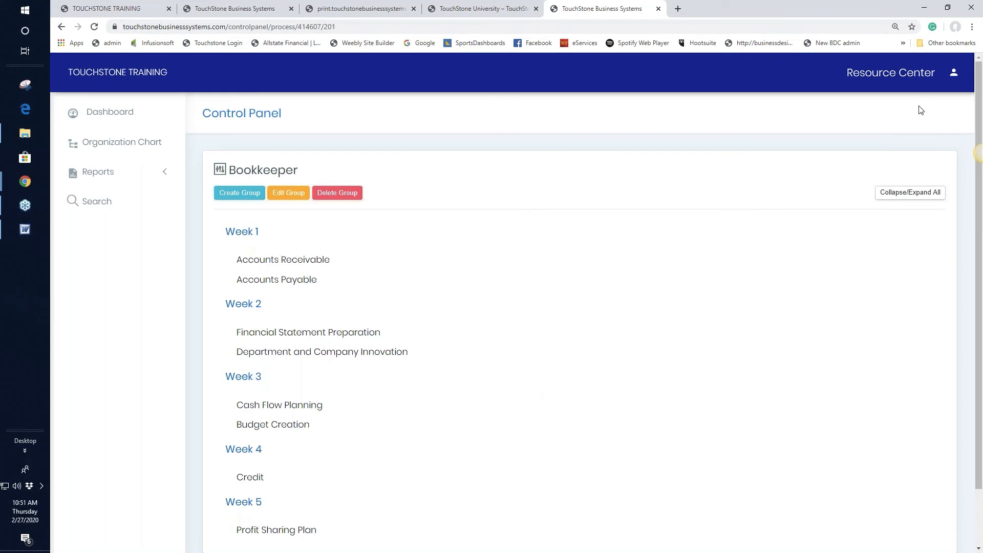
{"action": "left_click", "coordinate": [953, 72]}
{"action": "left_click", "coordinate": [849, 148]}
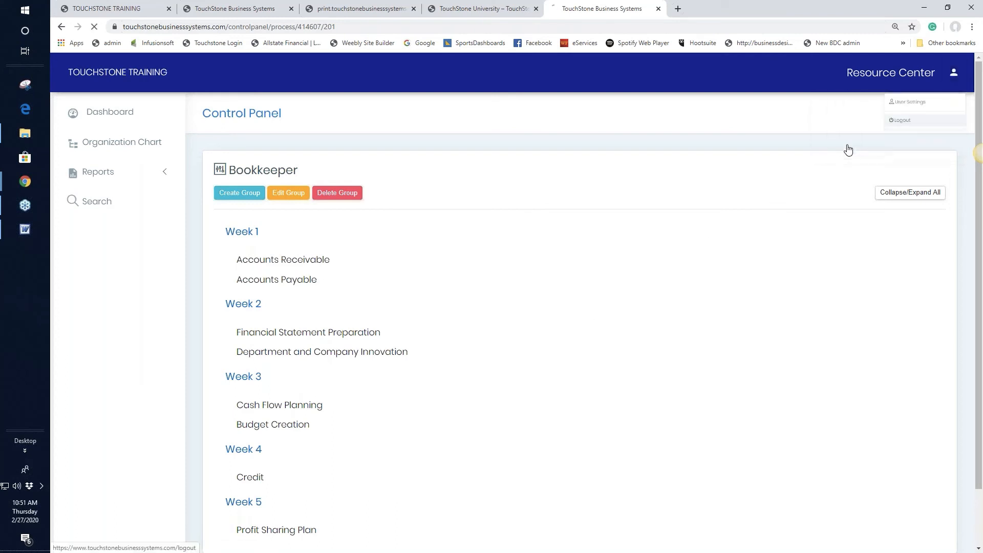
{"action": "left_click", "coordinate": [143, 11]}
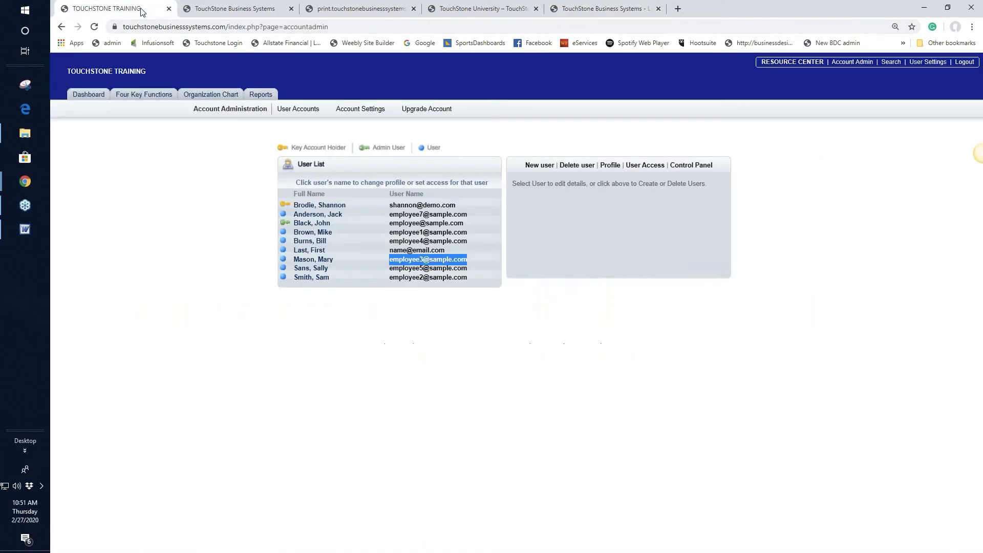
Back on the login page, replace the e-mail with the manager's saved autofill login and sign in.
{"action": "left_click", "coordinate": [88, 96]}
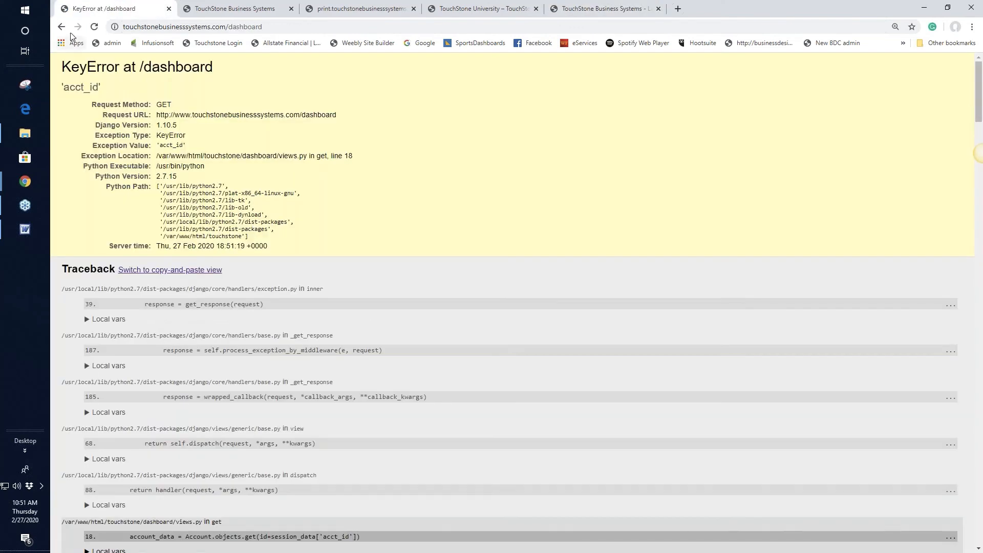
{"action": "left_click", "coordinate": [61, 27]}
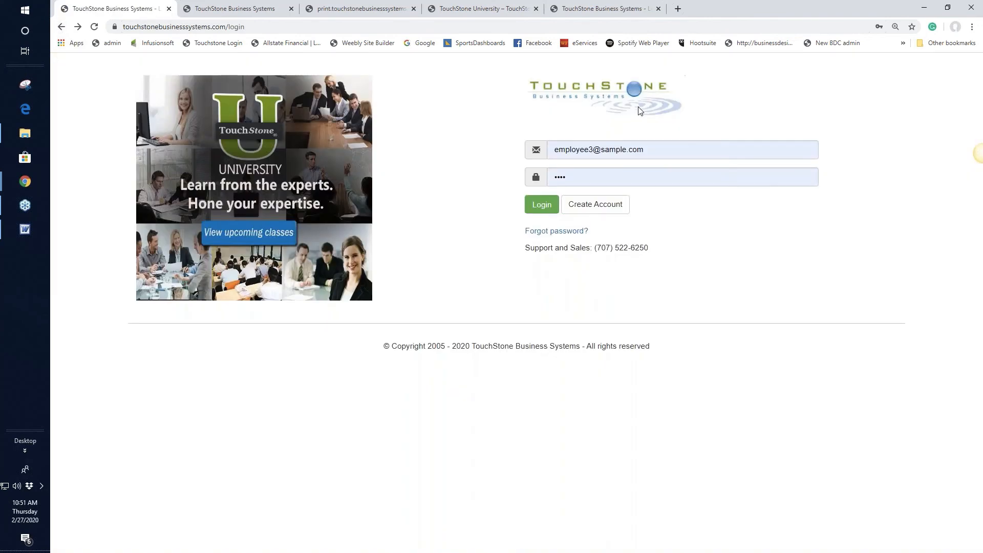
{"action": "left_click_drag", "start_coordinate": [666, 150], "coordinate": [505, 150]}
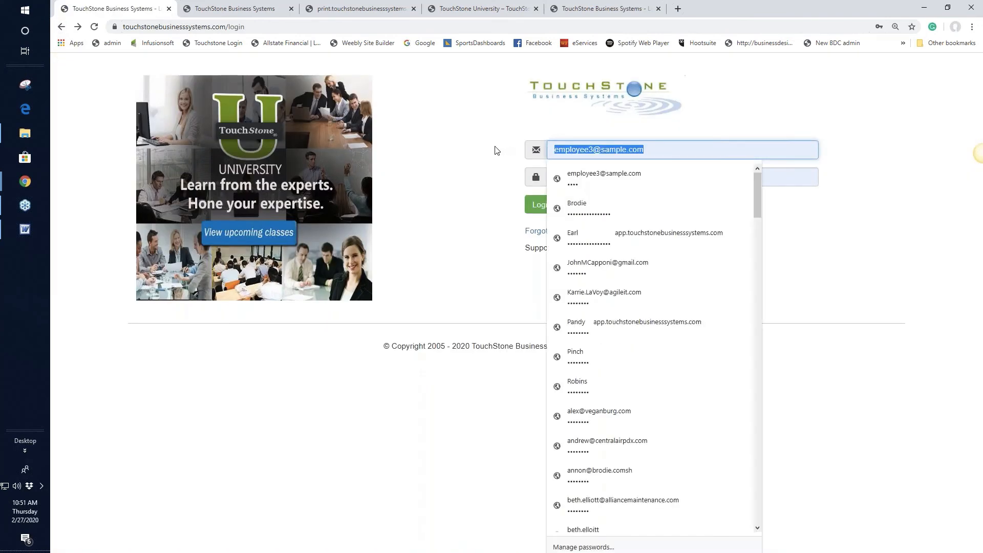
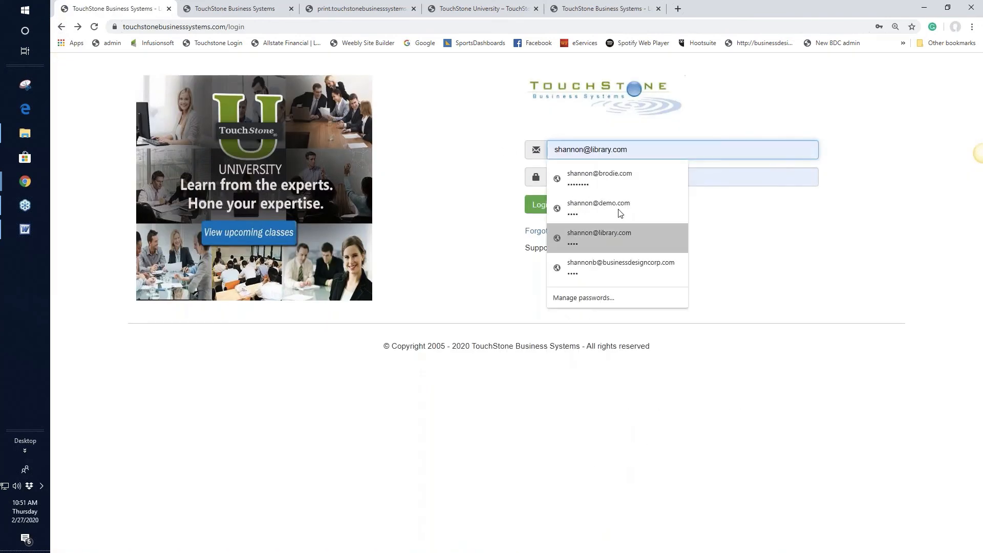
{"action": "left_click", "coordinate": [625, 204]}
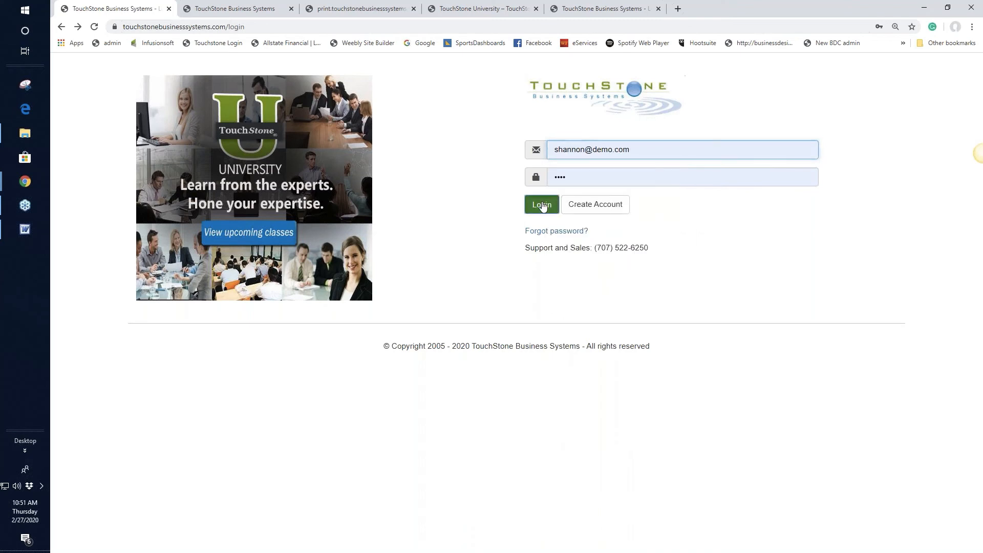
{"action": "left_click", "coordinate": [535, 205]}
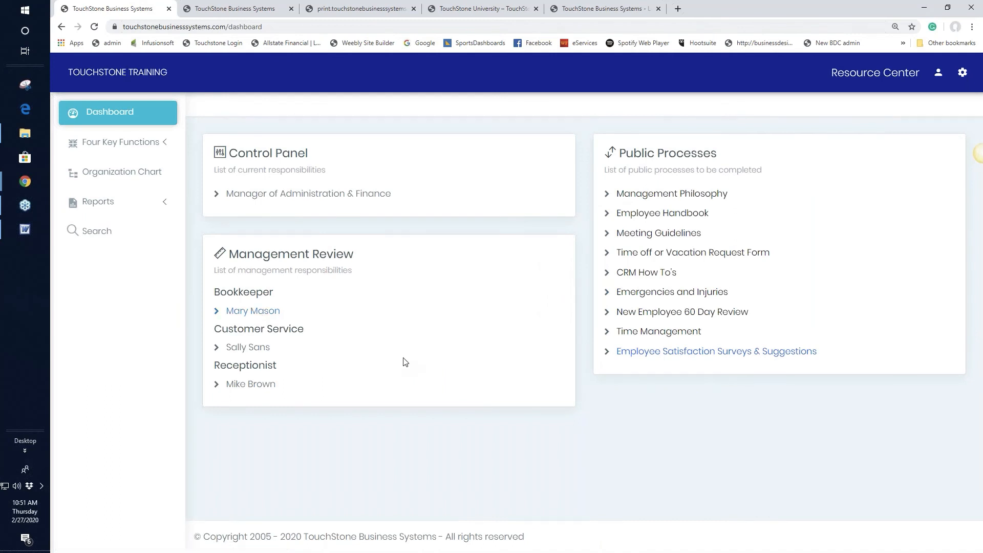
Open the Bookkeeper's review, then Accounts Payable, then the Check Deposits work plan.
{"action": "left_click", "coordinate": [261, 312]}
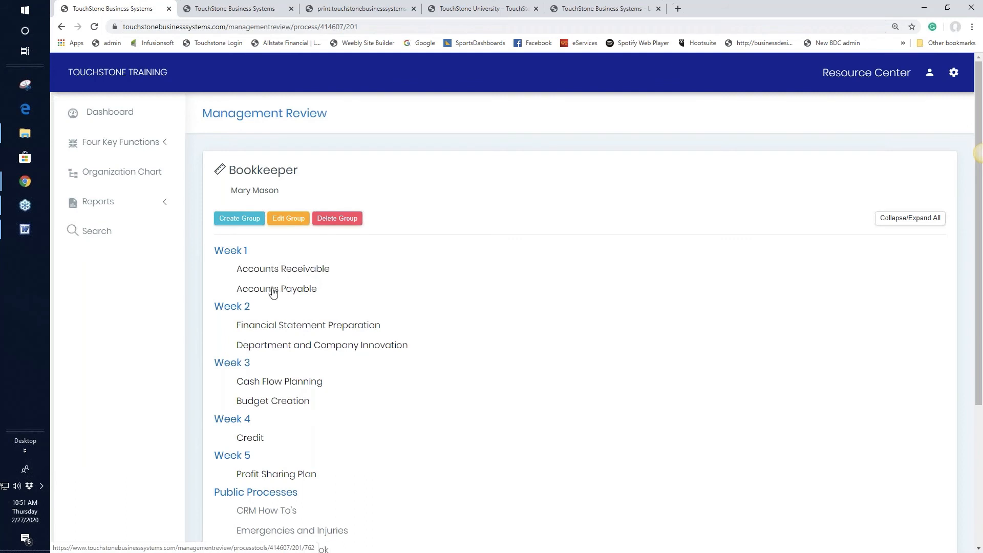
{"action": "left_click", "coordinate": [301, 293]}
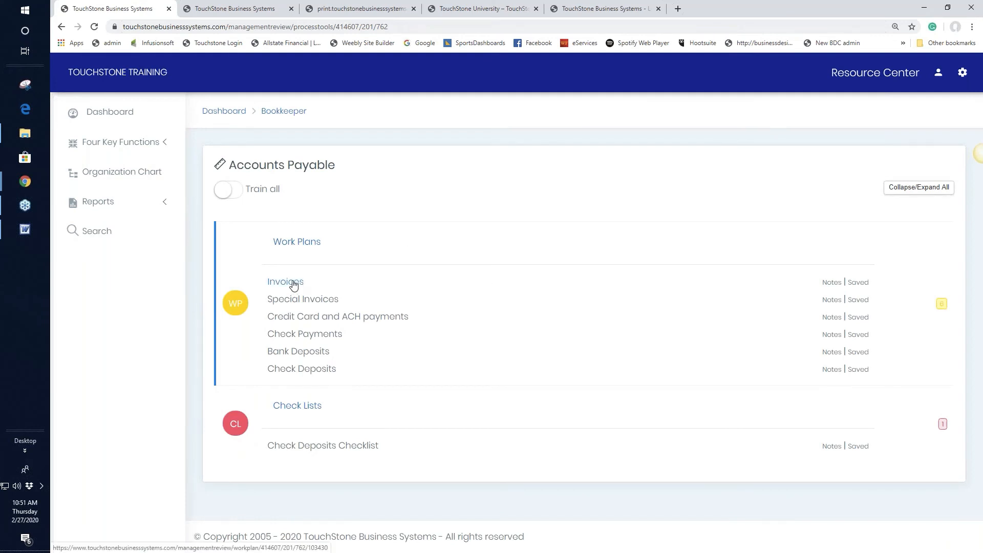
{"action": "left_click", "coordinate": [318, 374]}
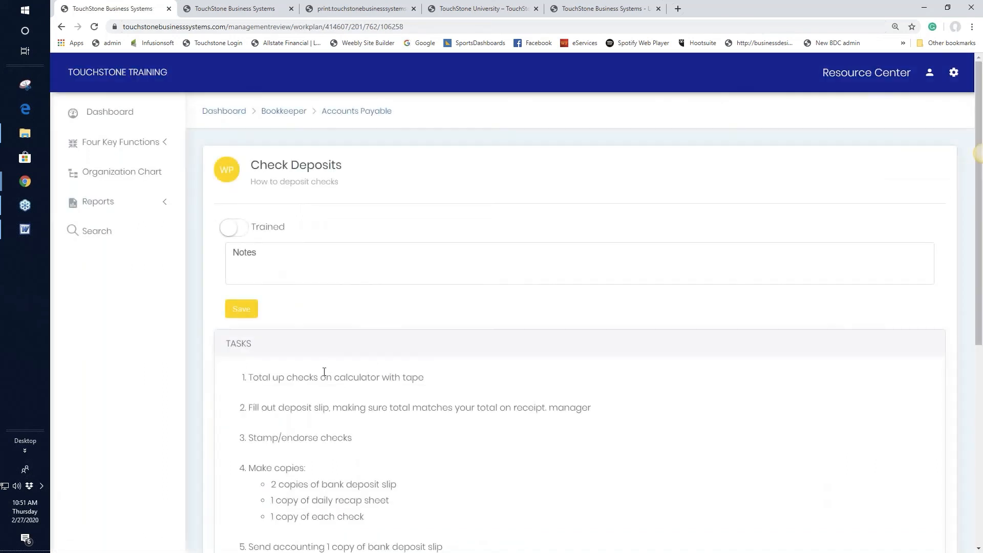
Save the note 'training notes' on Check Deposits and return to the Accounts Payable list.
{"action": "left_click", "coordinate": [247, 255]}
{"action": "type", "text": "tr"}
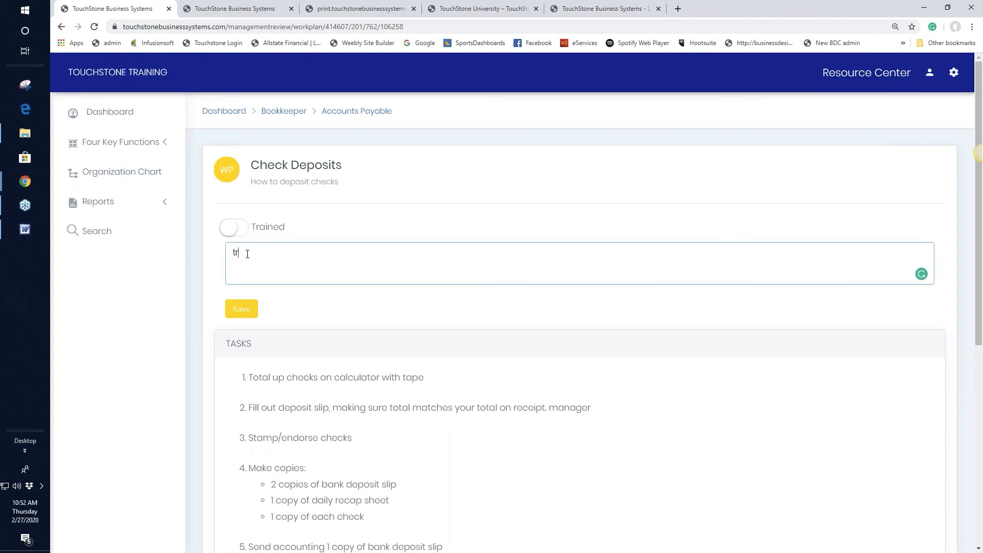
{"action": "type", "text": "aining notes"}
{"action": "left_click", "coordinate": [240, 311]}
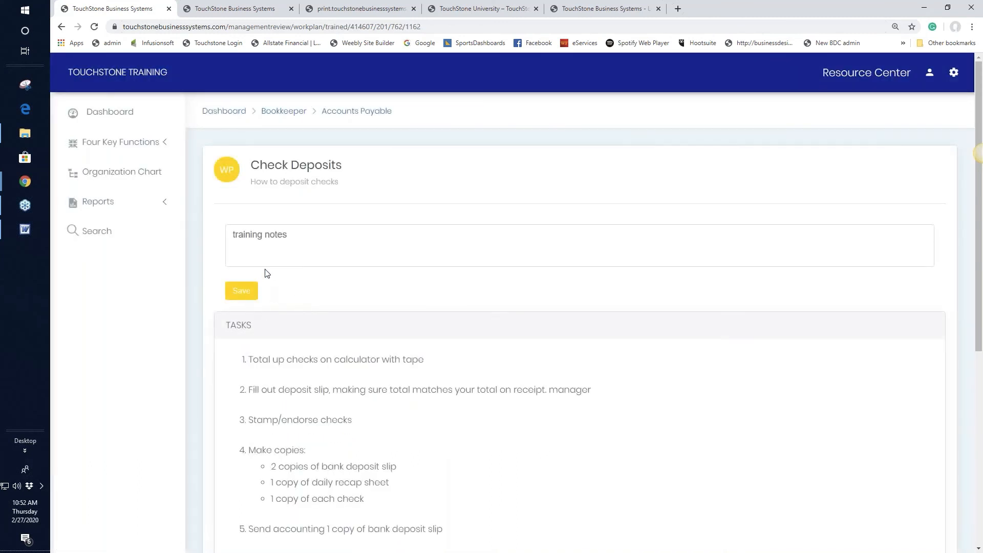
{"action": "left_click", "coordinate": [365, 112]}
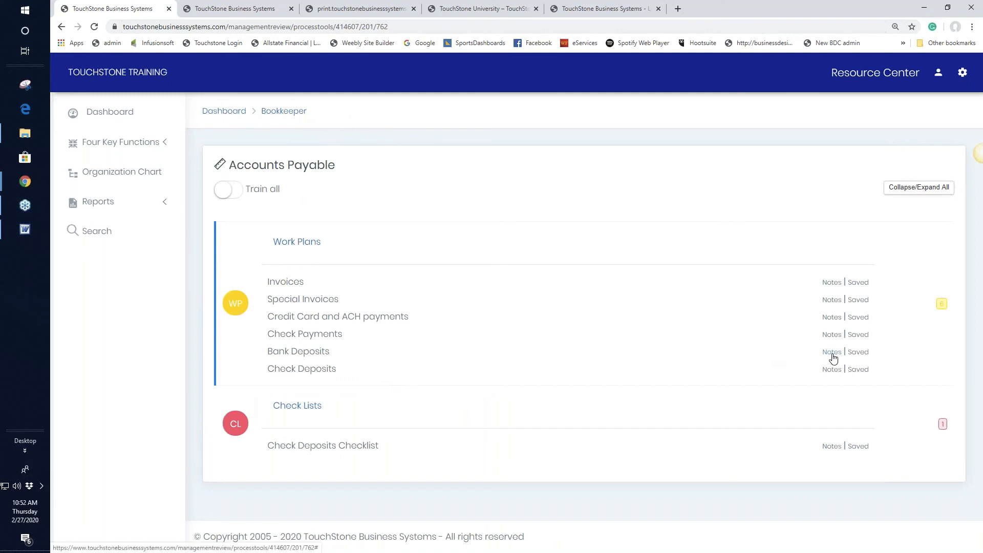
Check the saved Check Deposits notes, then switch on Train all for Accounts Payable.
{"action": "left_click", "coordinate": [830, 371]}
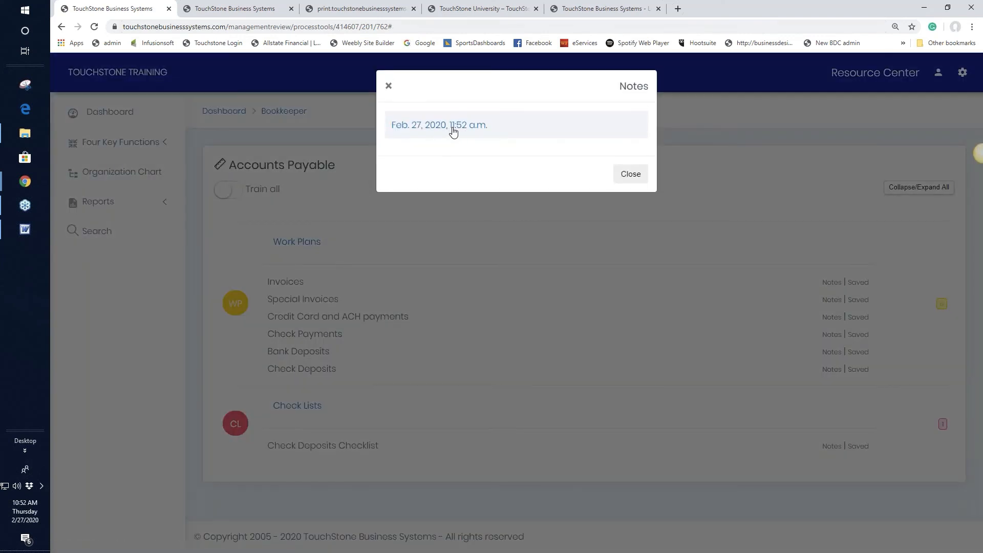
{"action": "left_click", "coordinate": [388, 86]}
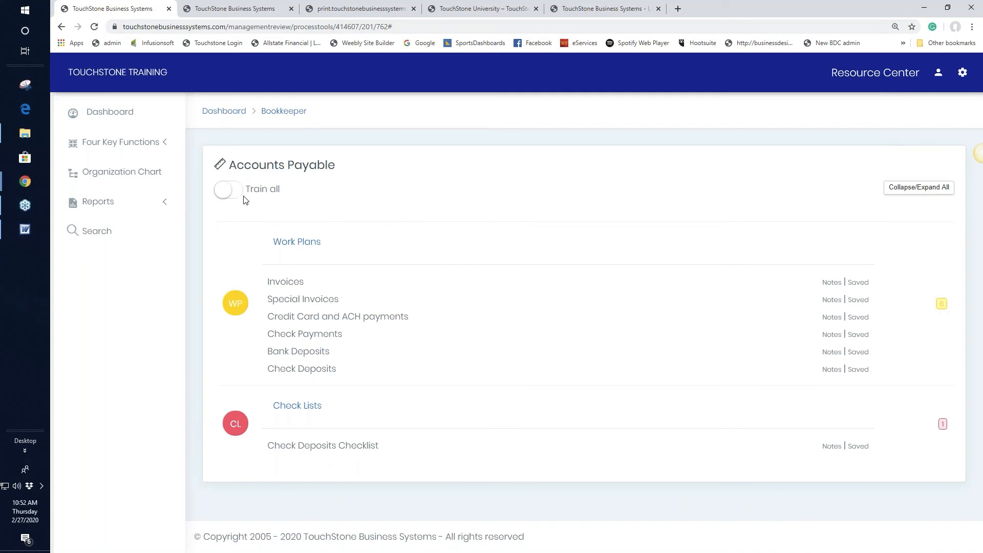
{"action": "left_click", "coordinate": [224, 193]}
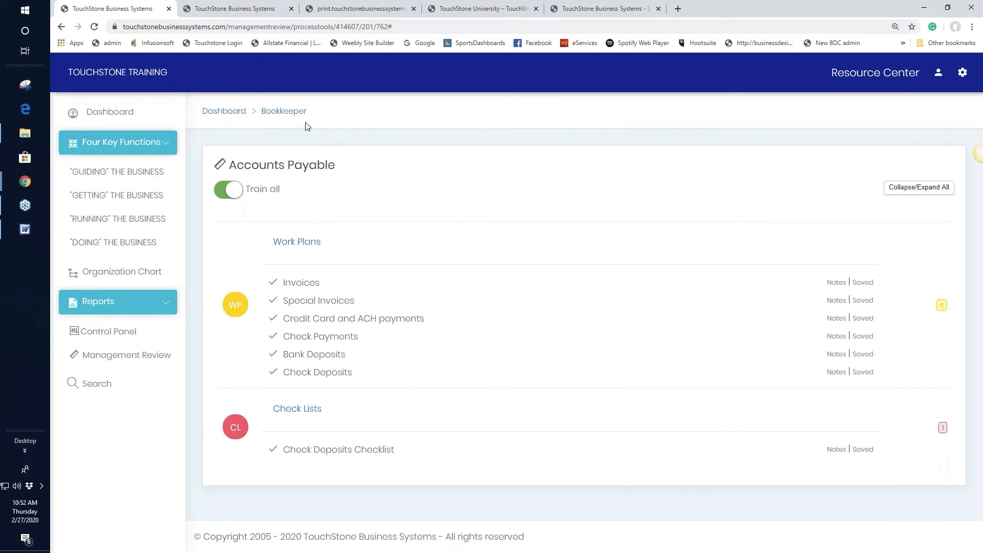
Move Accounts Payable above Accounts Receivable in the Bookkeeper's Week 1, then return to the dashboard.
{"action": "left_click", "coordinate": [285, 112]}
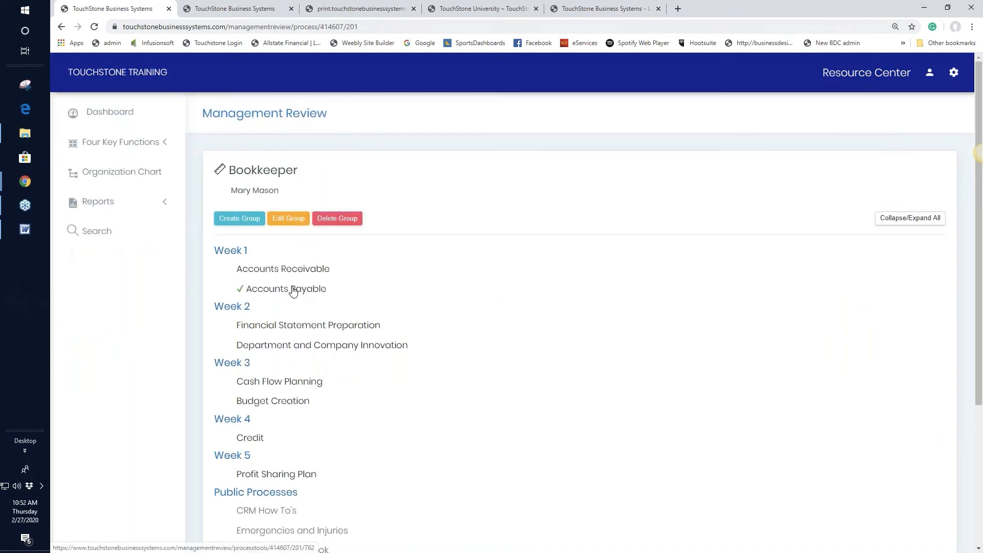
{"action": "left_click_drag", "start_coordinate": [287, 287], "coordinate": [319, 264]}
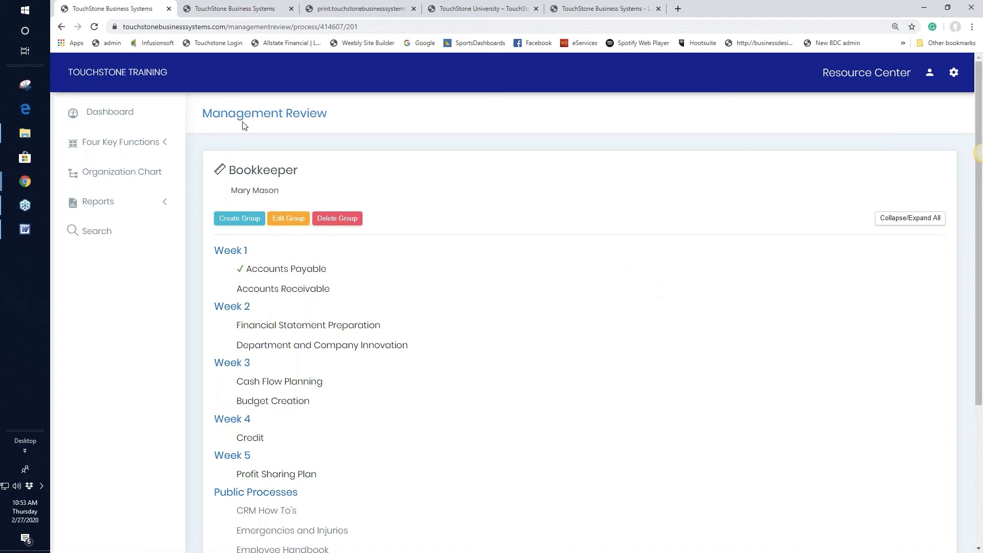
{"action": "left_click", "coordinate": [110, 114]}
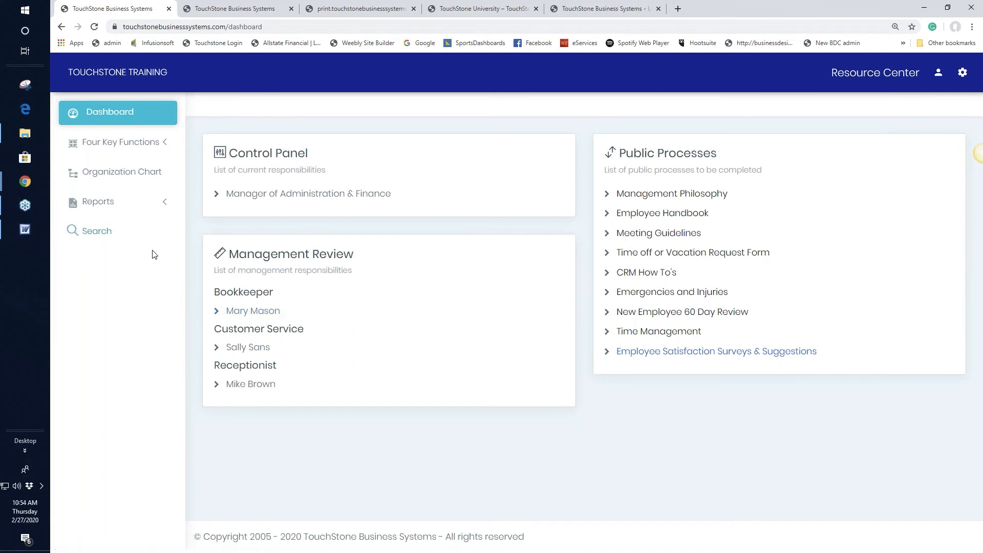
From the Bookkeeper review, open the Control Panel report under Reports.
{"action": "left_click", "coordinate": [265, 311]}
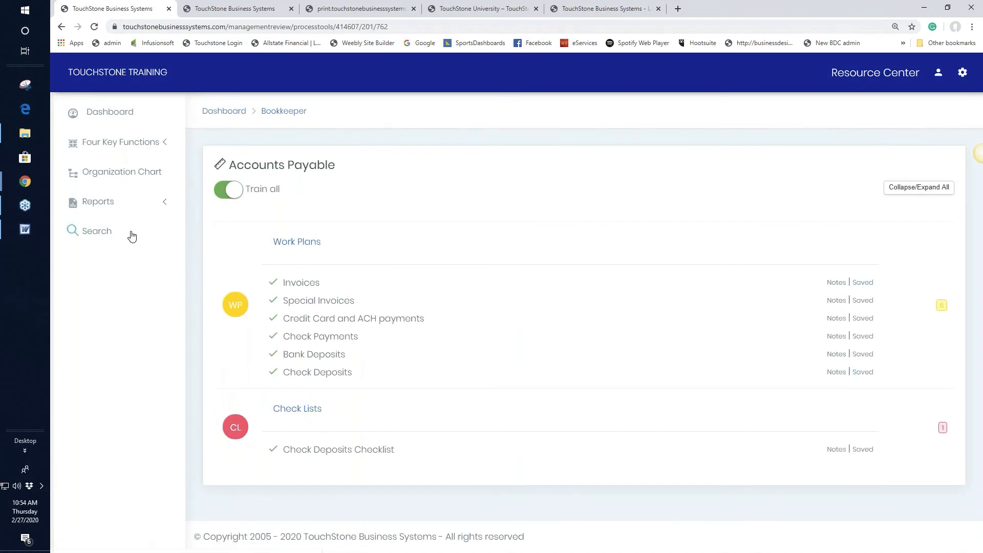
{"action": "left_click", "coordinate": [101, 204]}
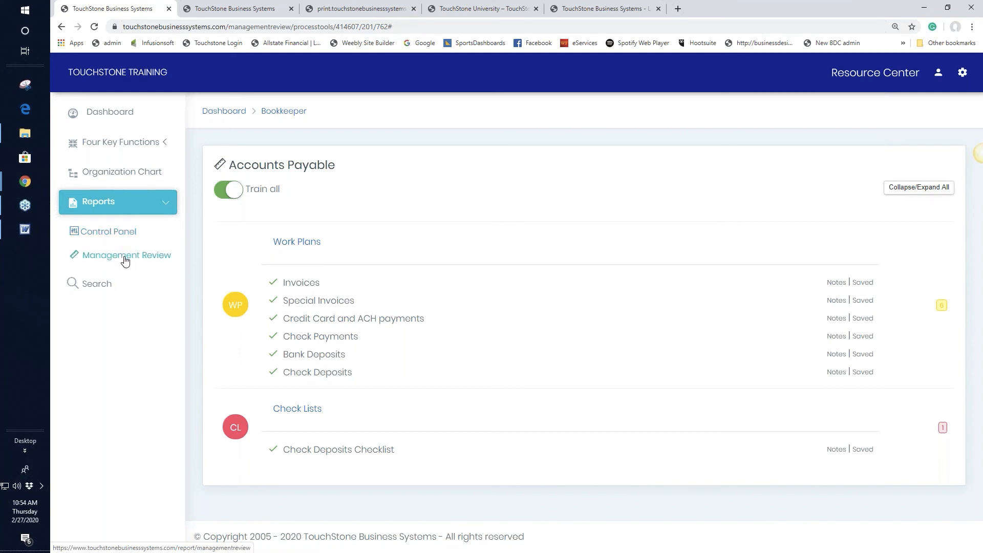
{"action": "left_click", "coordinate": [109, 234]}
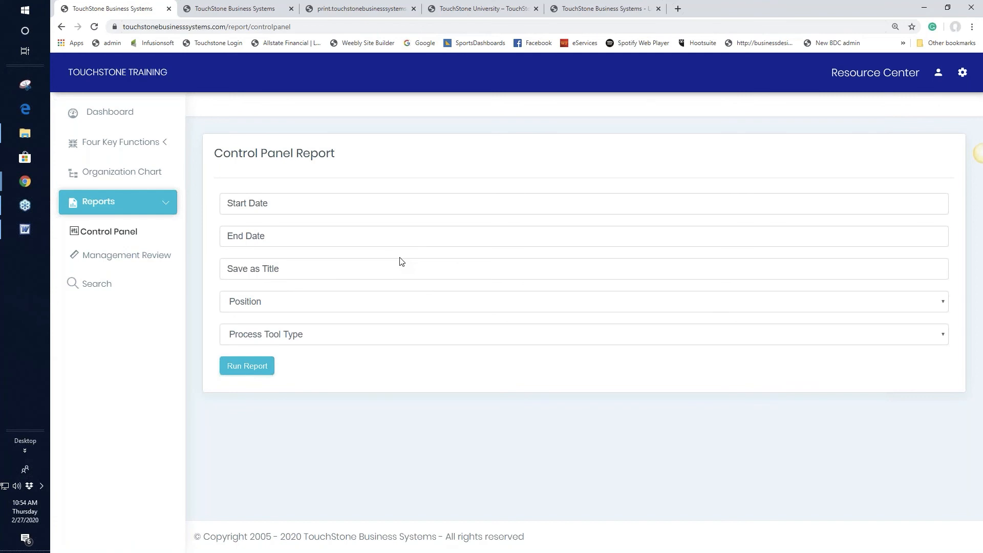
Set the report start date to 02/26/2020 and end date to 02/29/2020.
{"action": "left_click", "coordinate": [230, 203]}
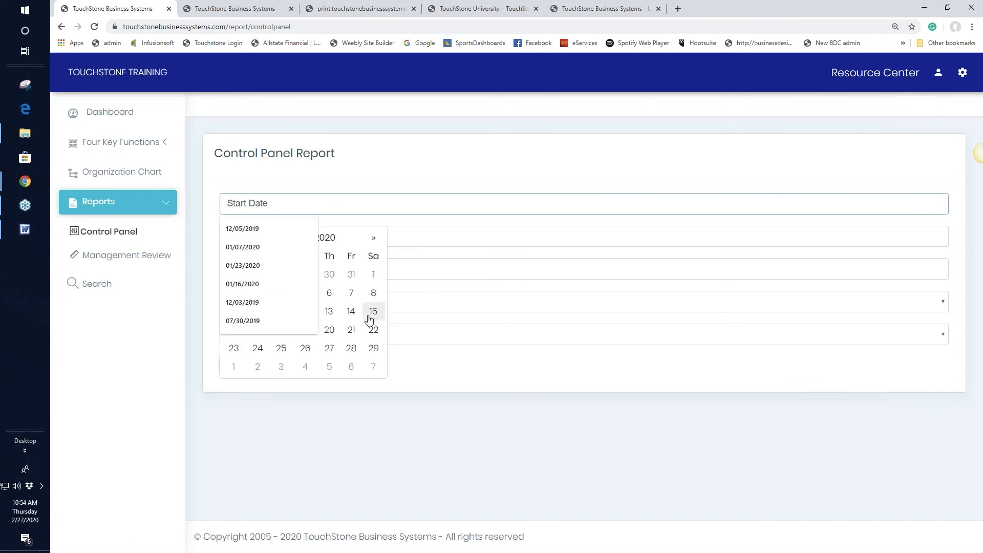
{"action": "left_click", "coordinate": [329, 348]}
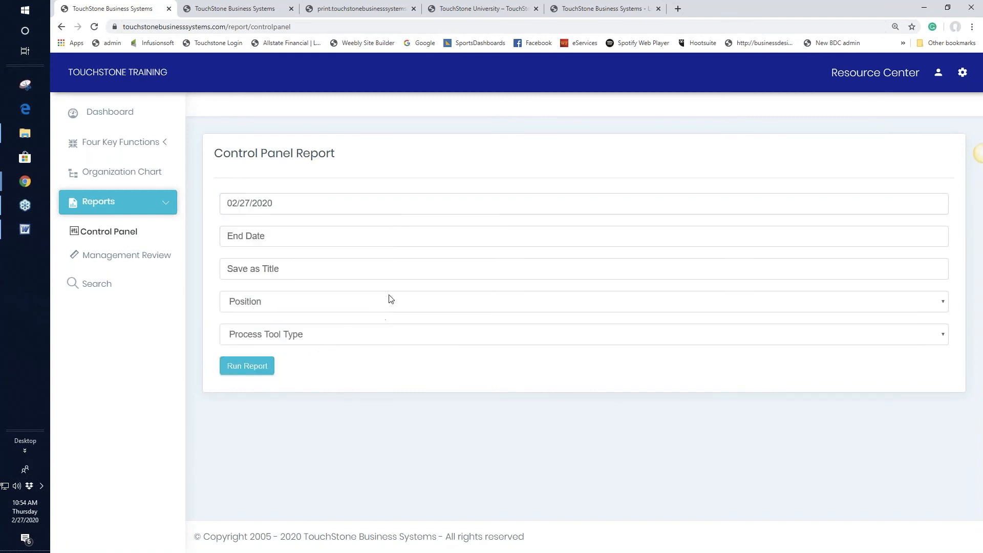
{"action": "left_click", "coordinate": [252, 199]}
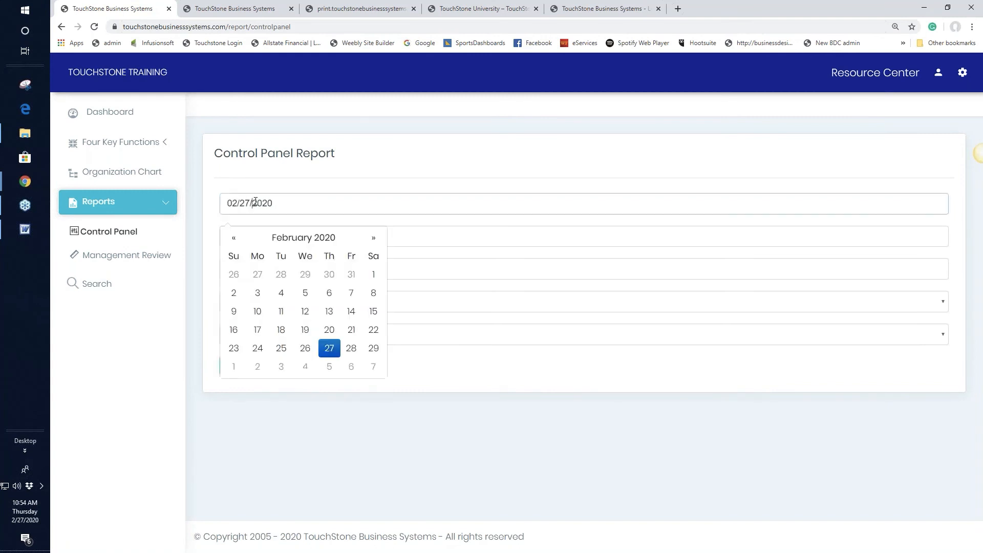
{"action": "left_click", "coordinate": [306, 349]}
{"action": "left_click", "coordinate": [295, 237]}
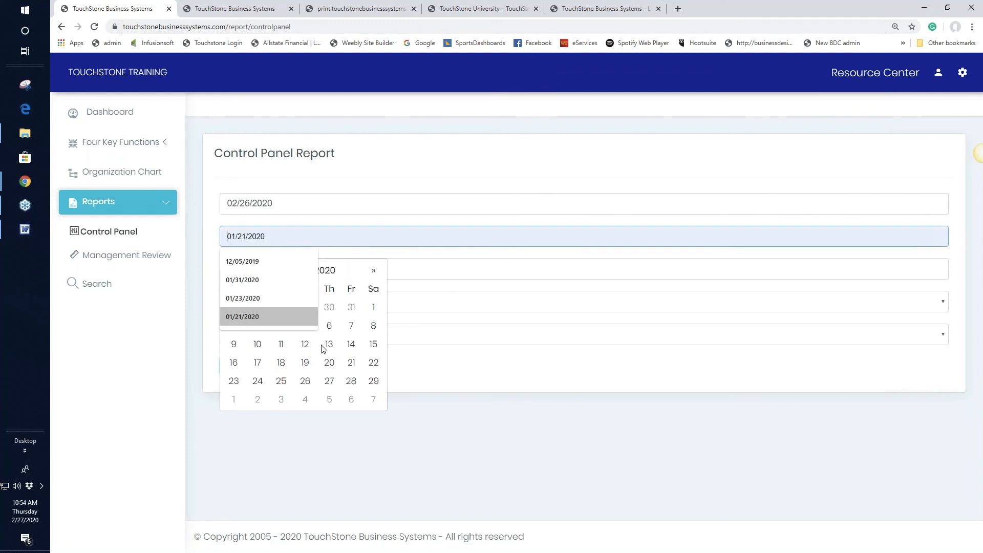
{"action": "left_click", "coordinate": [373, 382]}
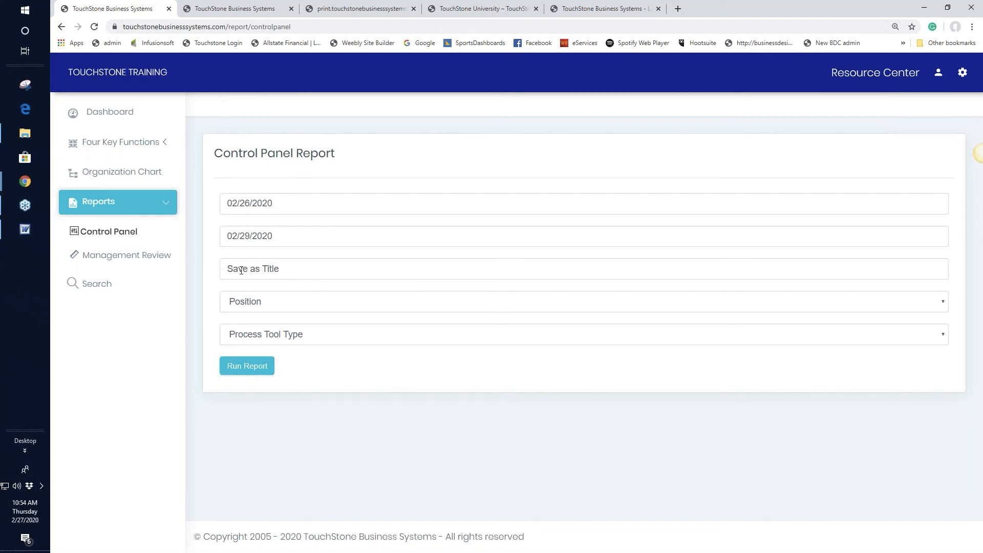
Leave Position and Process Tool Type unset and run the Control Panel report.
{"action": "left_click", "coordinate": [251, 307]}
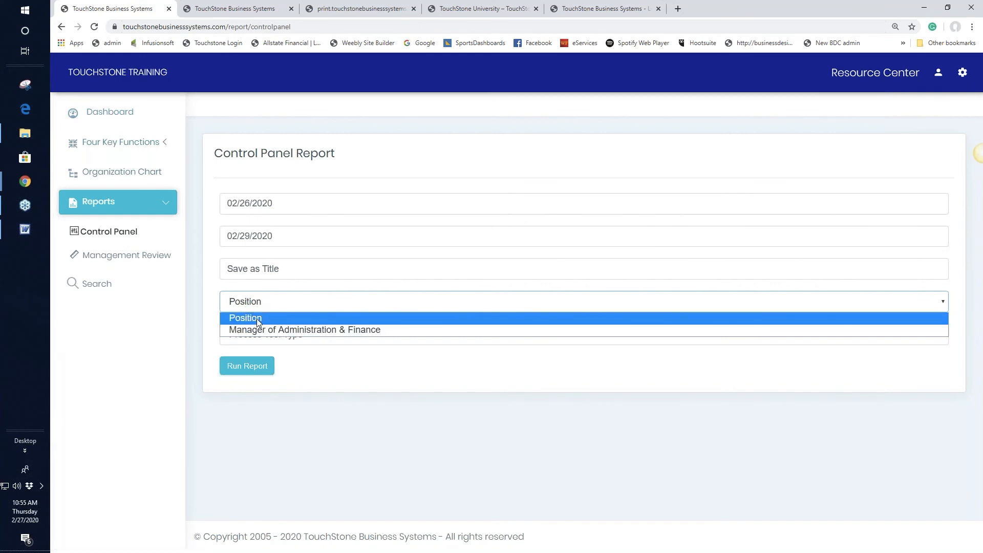
{"action": "left_click", "coordinate": [279, 304]}
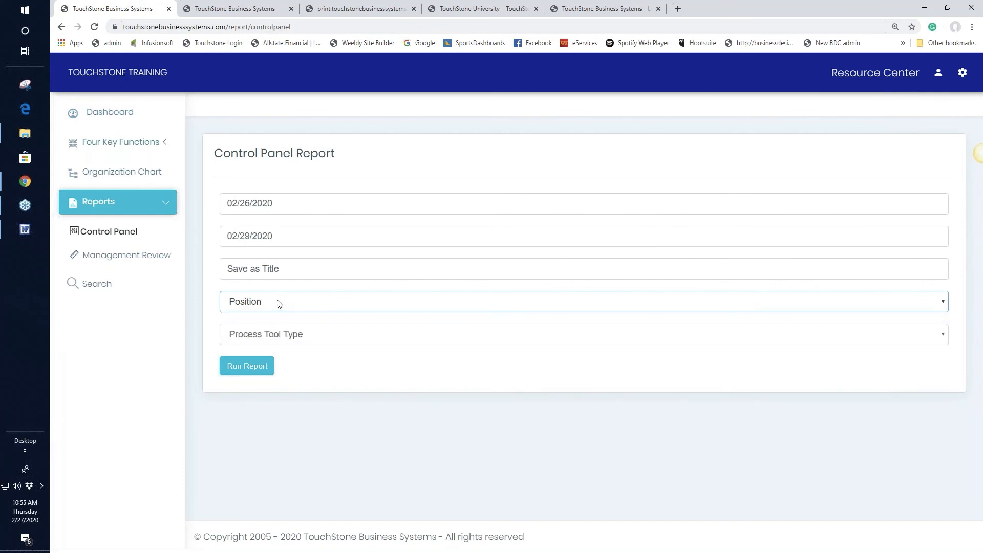
{"action": "left_click", "coordinate": [288, 337]}
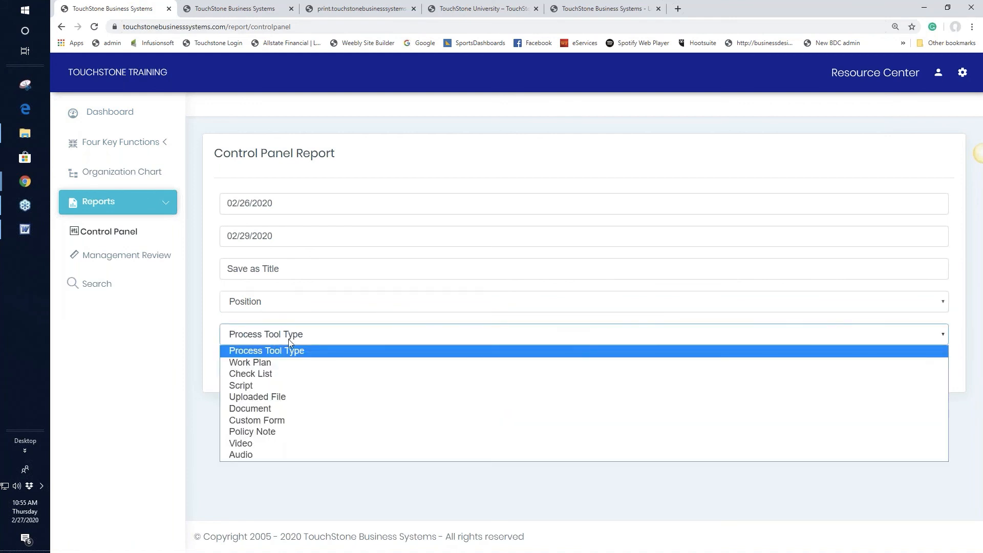
{"action": "left_click", "coordinate": [324, 336]}
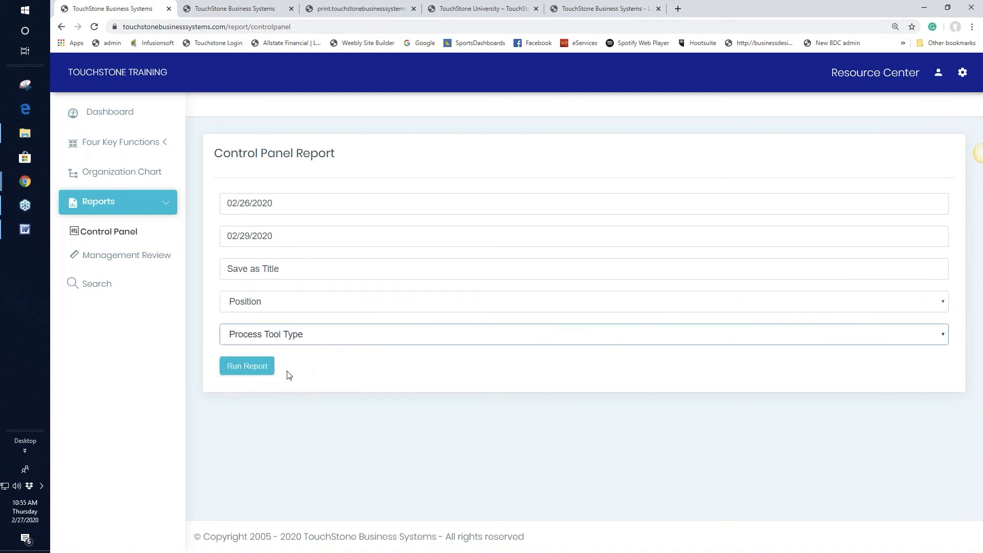
{"action": "left_click", "coordinate": [248, 366]}
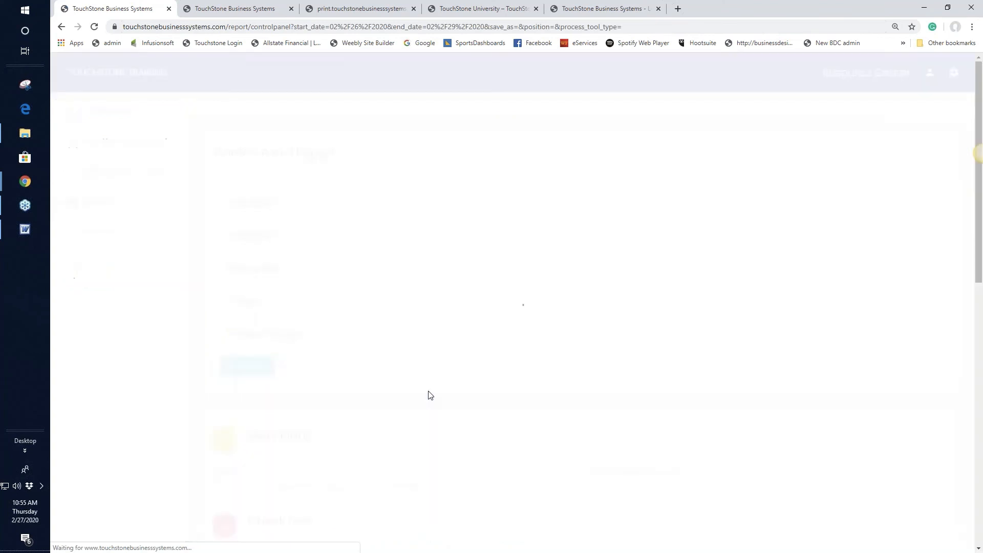
Scroll through the Control Panel results, then open the Management Review report form.
{"action": "scroll", "coordinate": [557, 329], "scroll_direction": "down", "scroll_amount": 3}
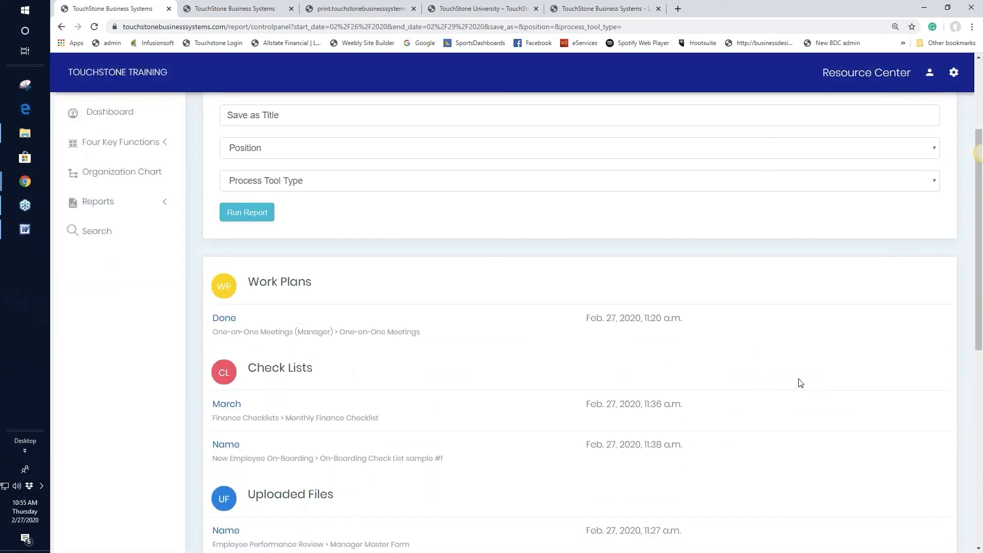
{"action": "scroll", "coordinate": [717, 383], "scroll_direction": "down", "scroll_amount": 1}
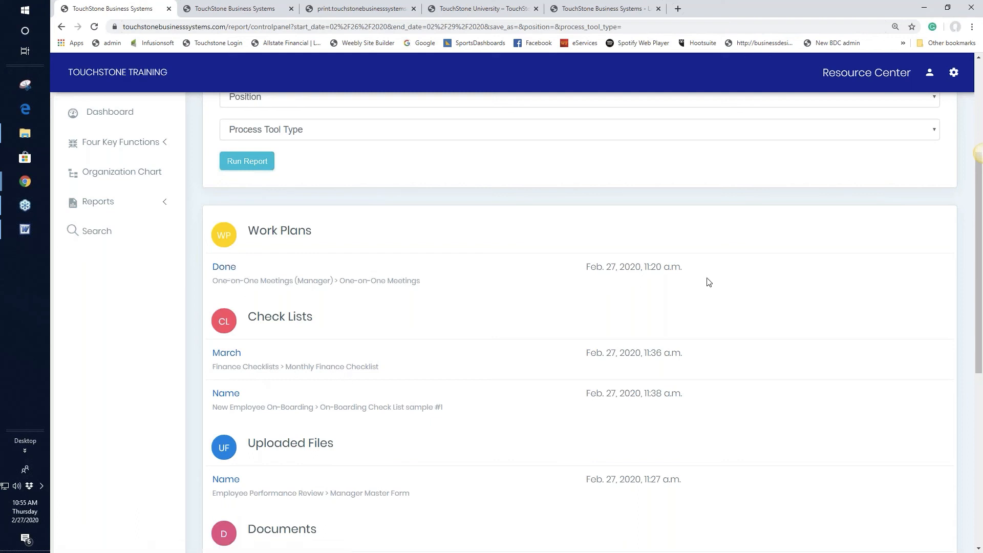
{"action": "scroll", "coordinate": [804, 306], "scroll_direction": "down", "scroll_amount": 2}
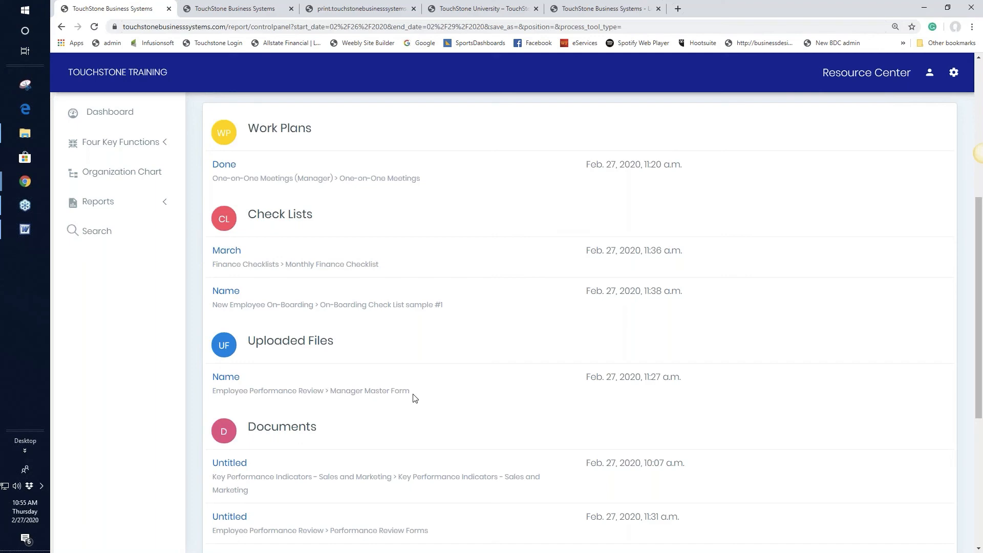
{"action": "scroll", "coordinate": [471, 390], "scroll_direction": "down", "scroll_amount": 2}
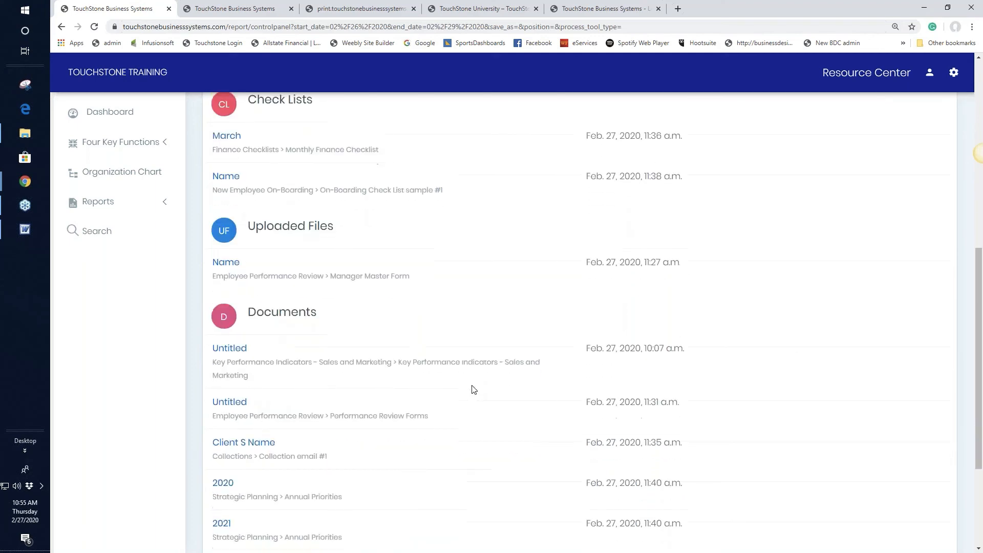
{"action": "scroll", "coordinate": [474, 390], "scroll_direction": "down", "scroll_amount": 2}
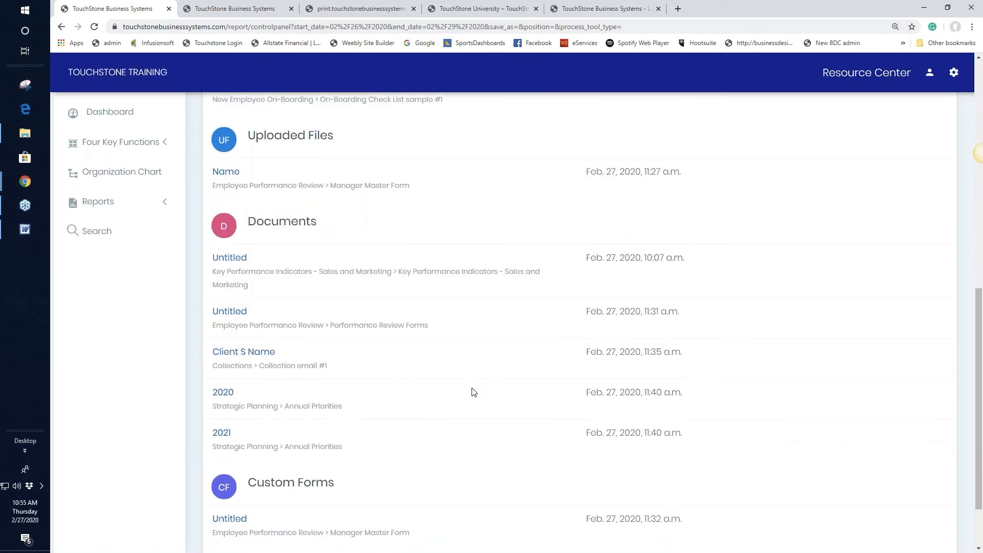
{"action": "scroll", "coordinate": [473, 392], "scroll_direction": "down", "scroll_amount": 2}
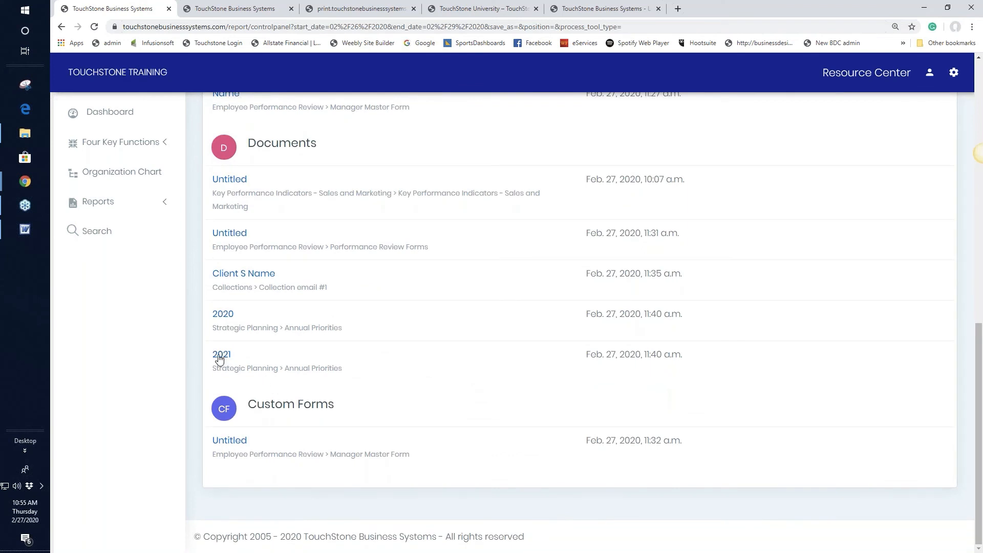
{"action": "scroll", "coordinate": [824, 352], "scroll_direction": "up", "scroll_amount": 2}
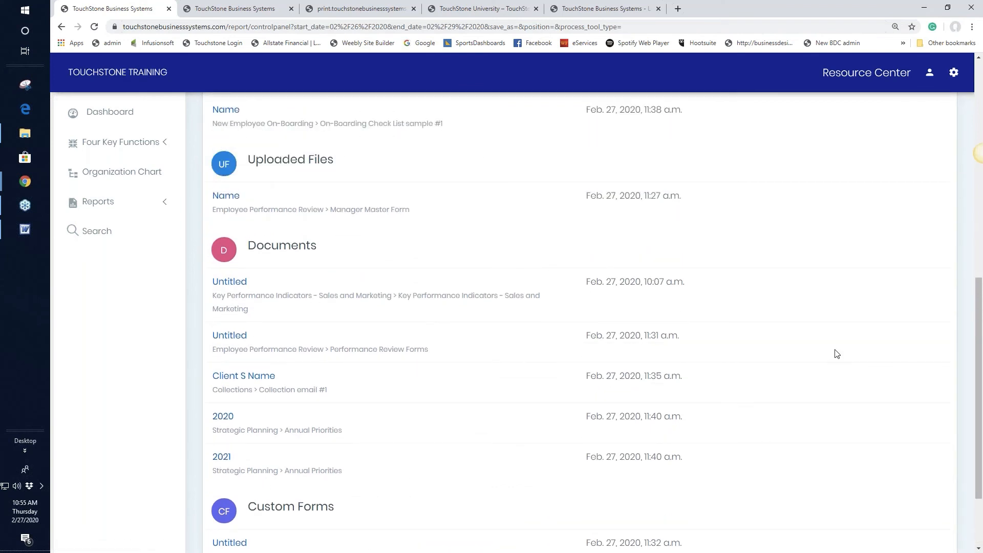
{"action": "scroll", "coordinate": [836, 353], "scroll_direction": "up", "scroll_amount": 10}
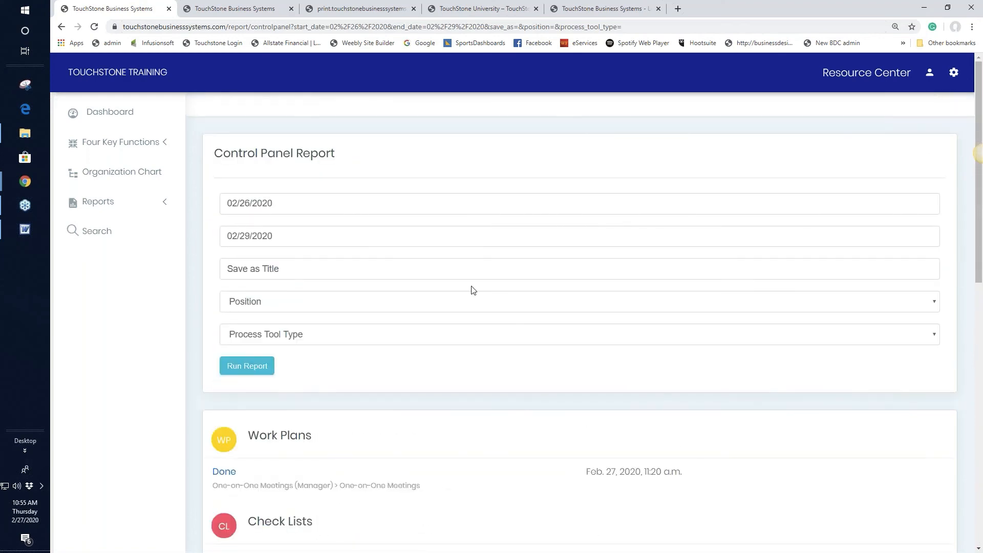
{"action": "left_click", "coordinate": [100, 203]}
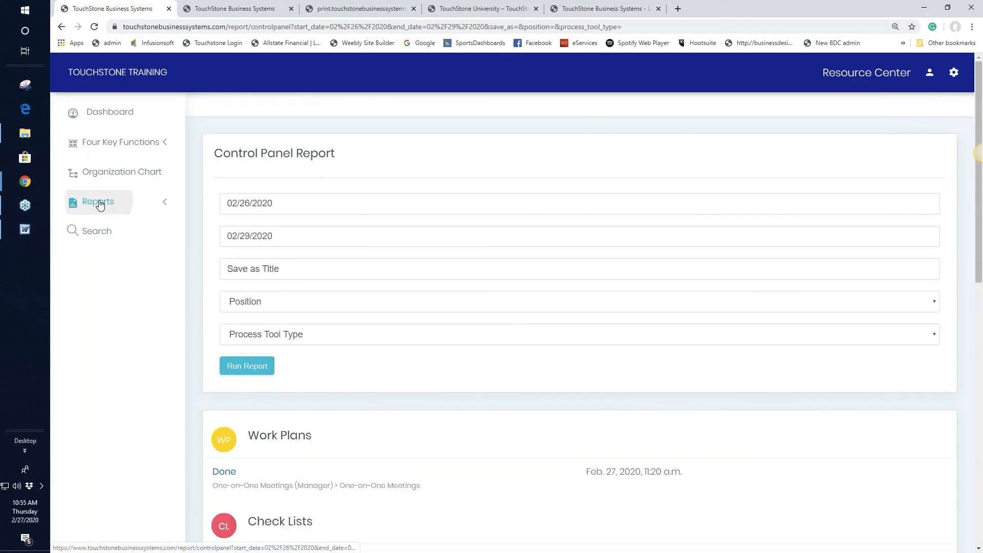
{"action": "left_click", "coordinate": [102, 256]}
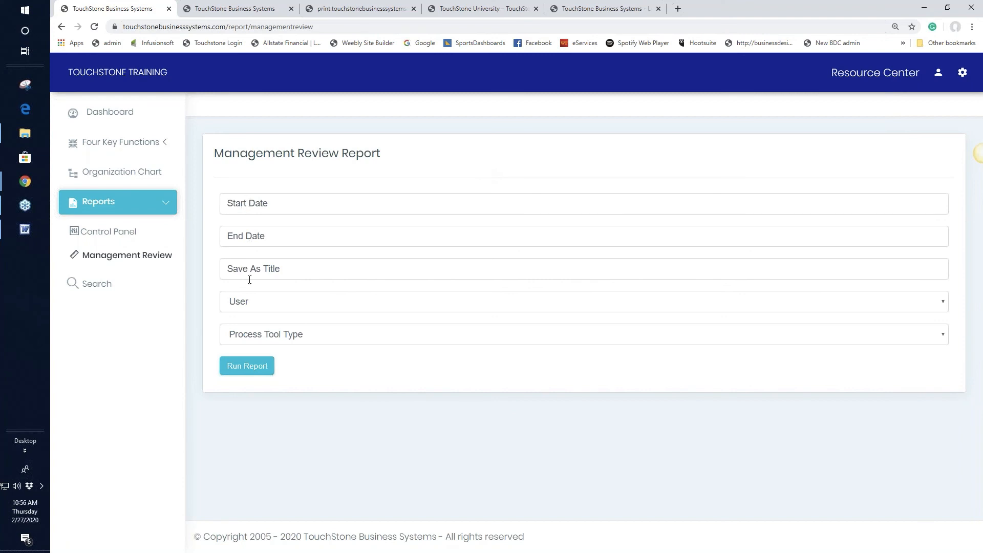
Choose the user and set the dates to 02/26/2020 through 02/28/2020.
{"action": "left_click", "coordinate": [241, 304]}
{"action": "left_click", "coordinate": [266, 328]}
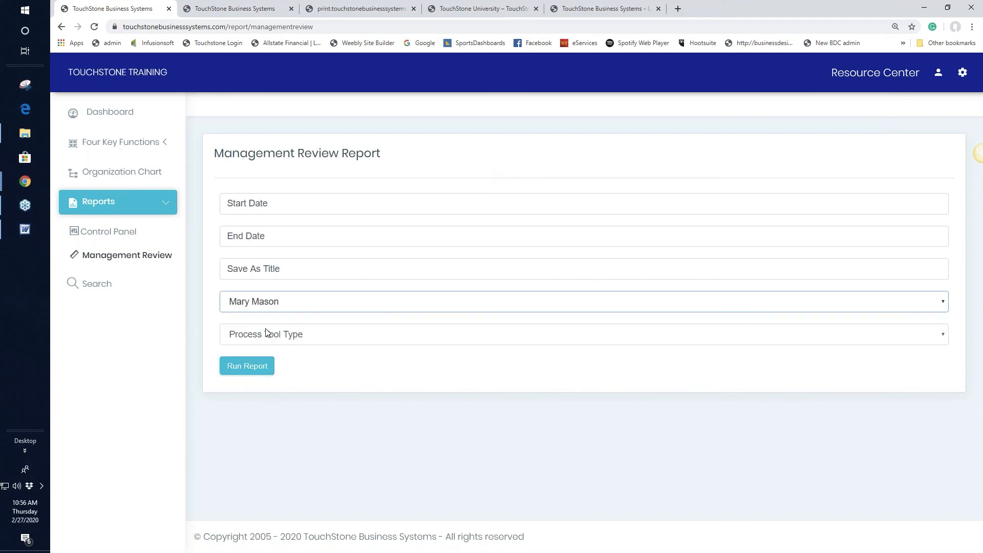
{"action": "left_click", "coordinate": [267, 303]}
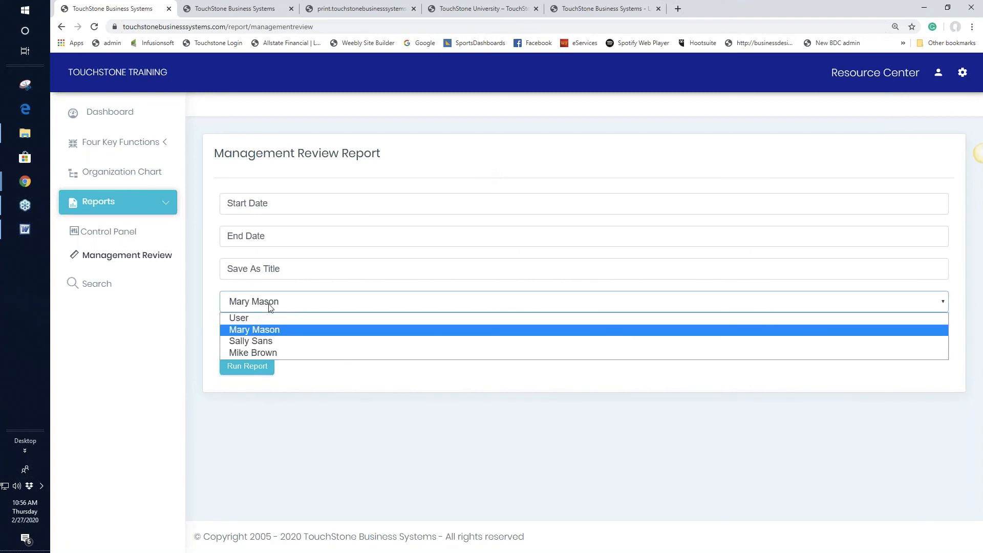
{"action": "left_click", "coordinate": [261, 330]}
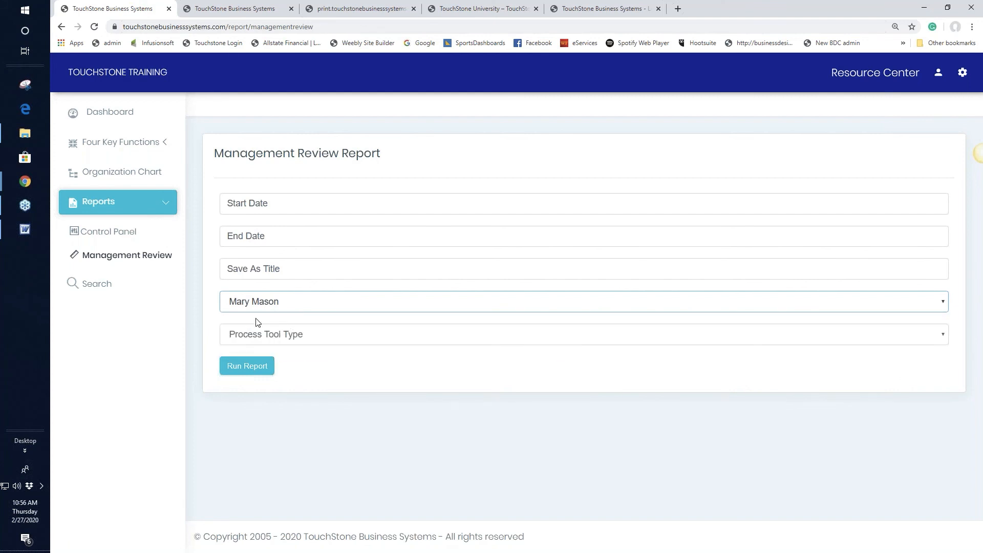
{"action": "left_click", "coordinate": [238, 199]}
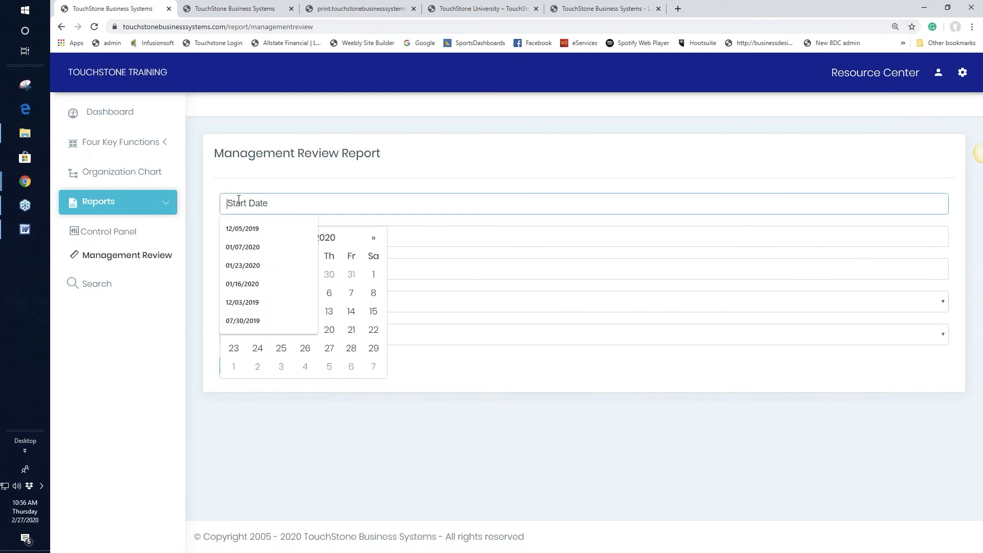
{"action": "left_click", "coordinate": [305, 348]}
{"action": "left_click", "coordinate": [261, 235]}
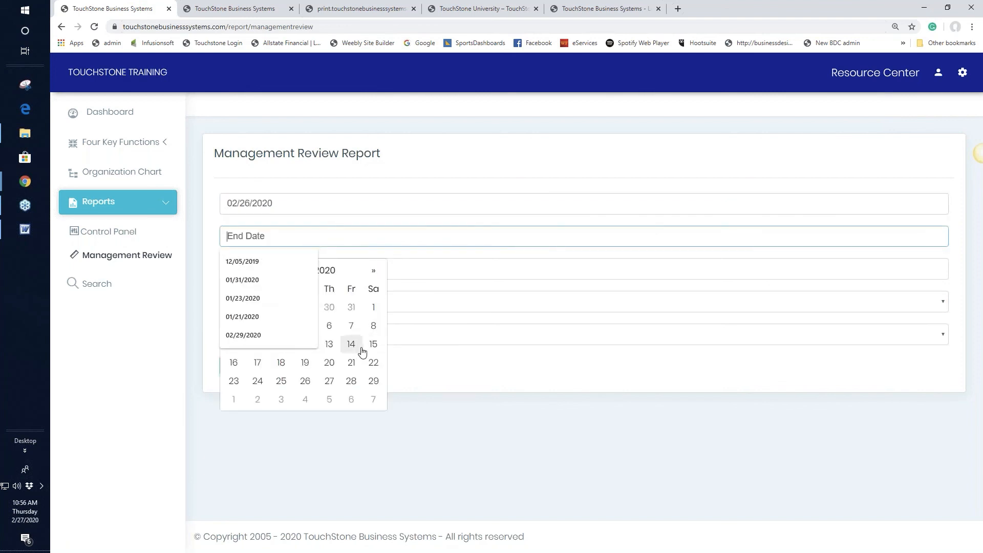
{"action": "left_click", "coordinate": [350, 380]}
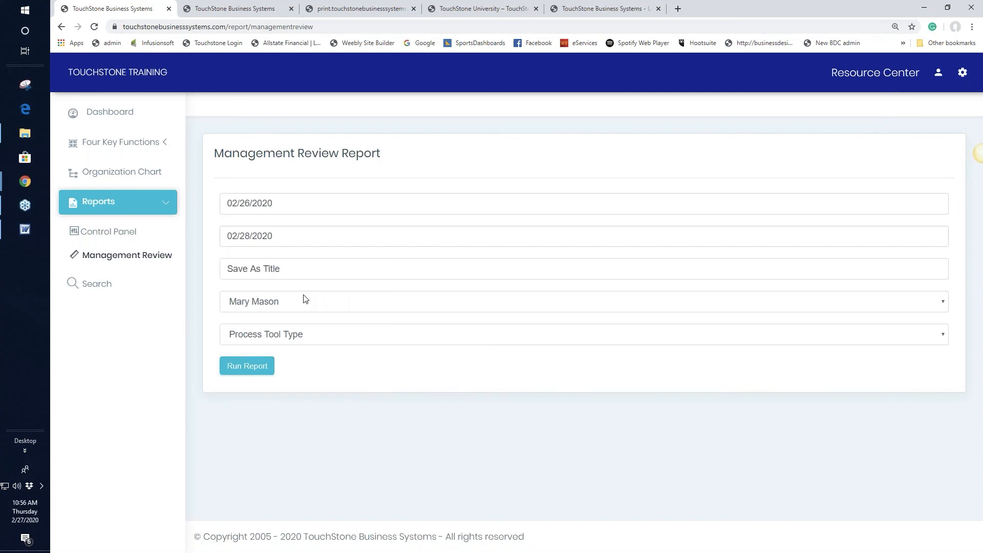
Run the Management Review report and print the completed Check Deposits work plan.
{"action": "left_click", "coordinate": [251, 370]}
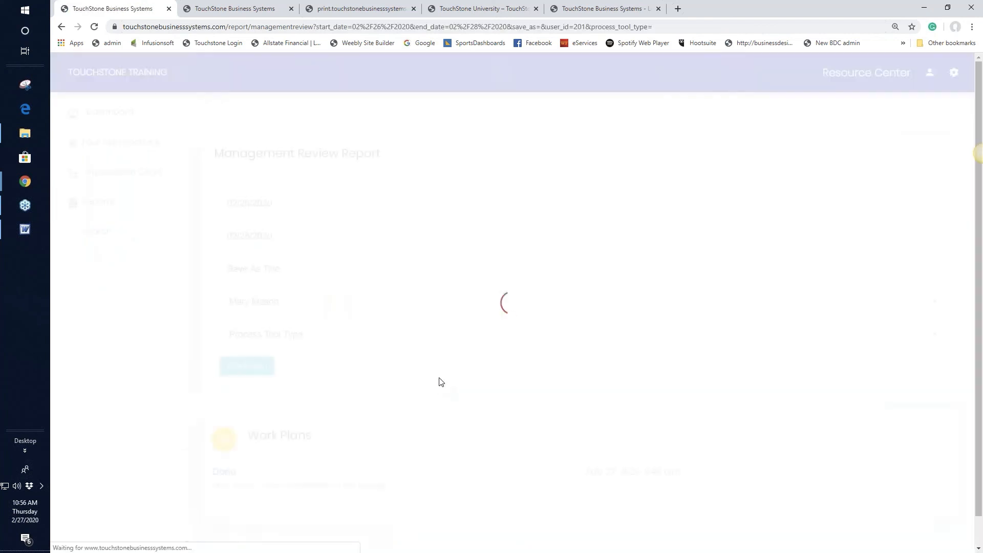
{"action": "scroll", "coordinate": [506, 347], "scroll_direction": "down", "scroll_amount": 1}
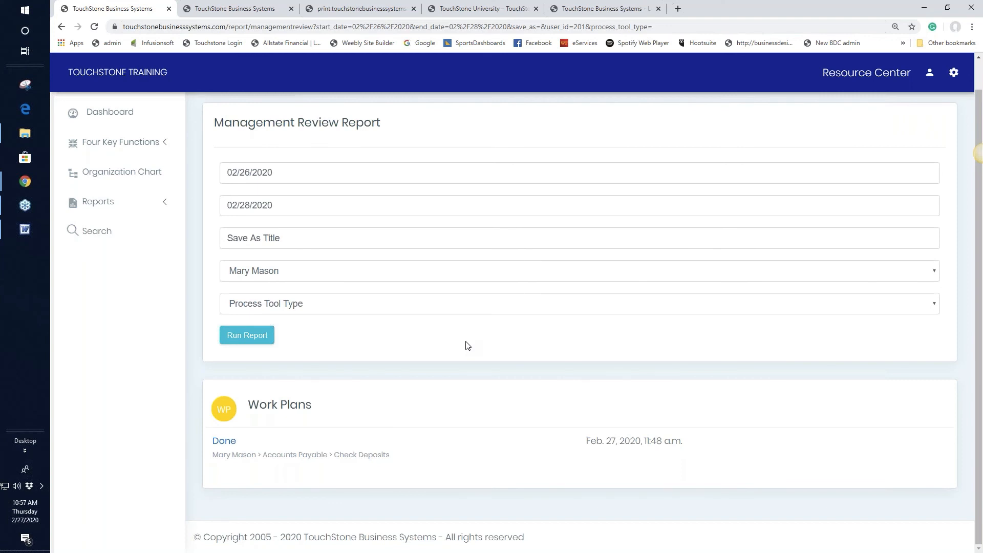
{"action": "left_click", "coordinate": [225, 442]}
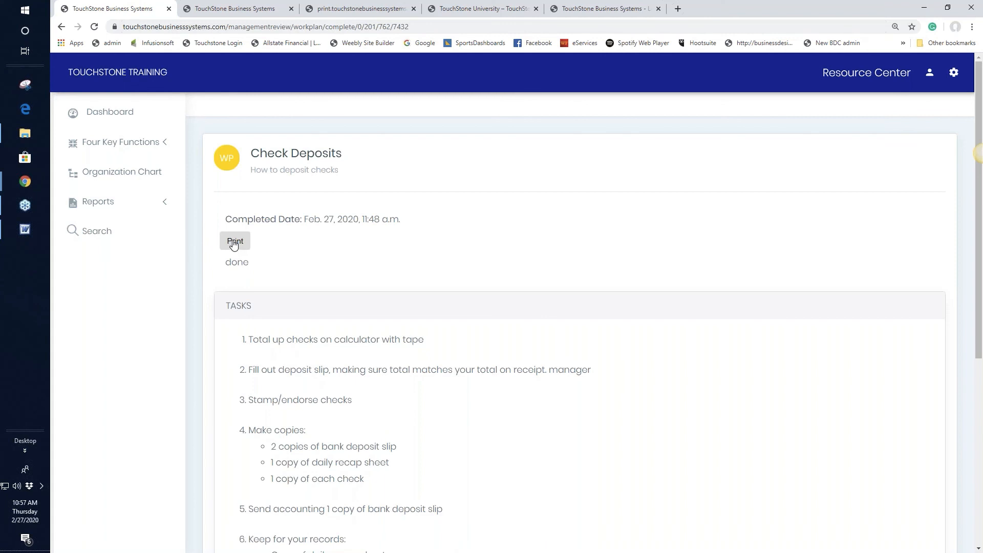
{"action": "left_click", "coordinate": [234, 242]}
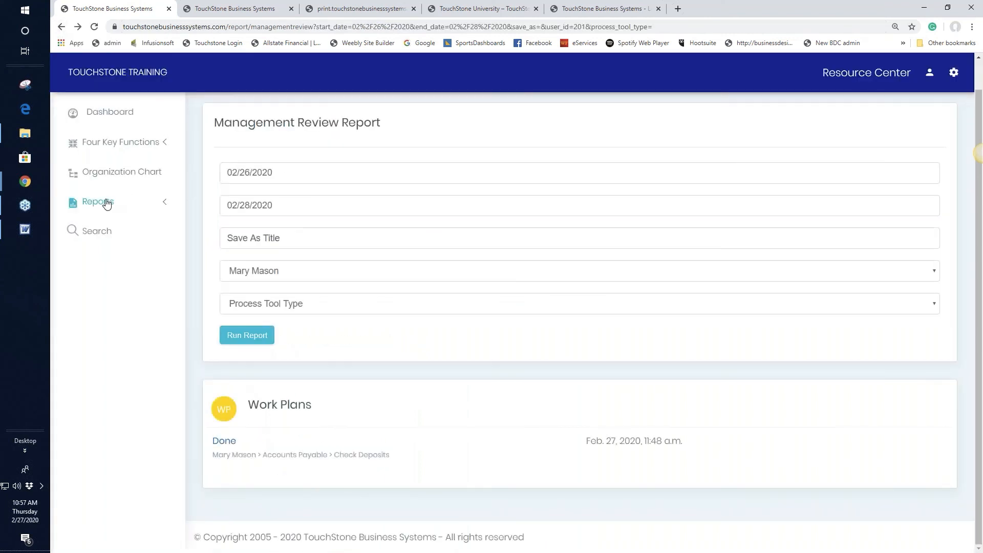
{"action": "left_click", "coordinate": [106, 203]}
Run a fresh Management Review report for all users from 01/01/2020 to 02/29/2020.
{"action": "left_click", "coordinate": [109, 259]}
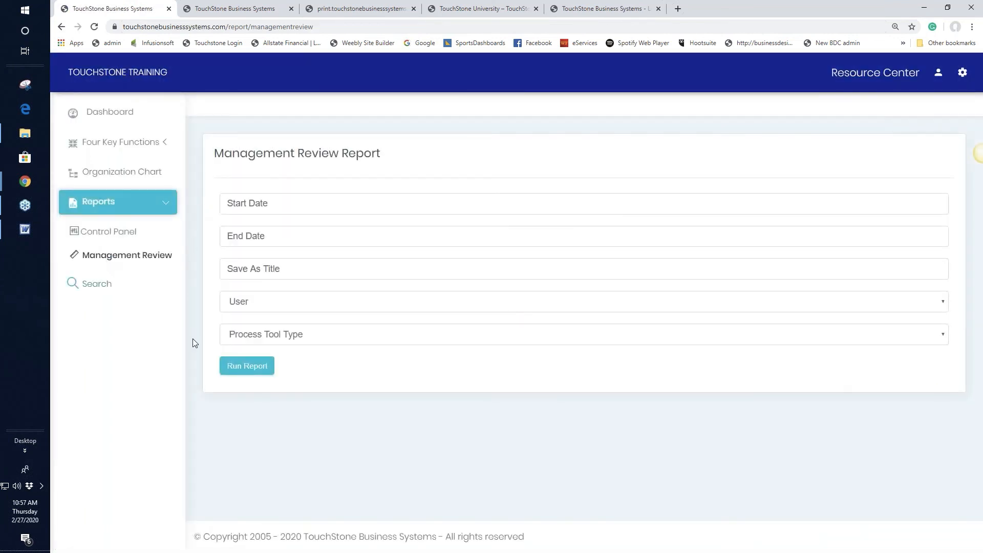
{"action": "left_click", "coordinate": [243, 203]}
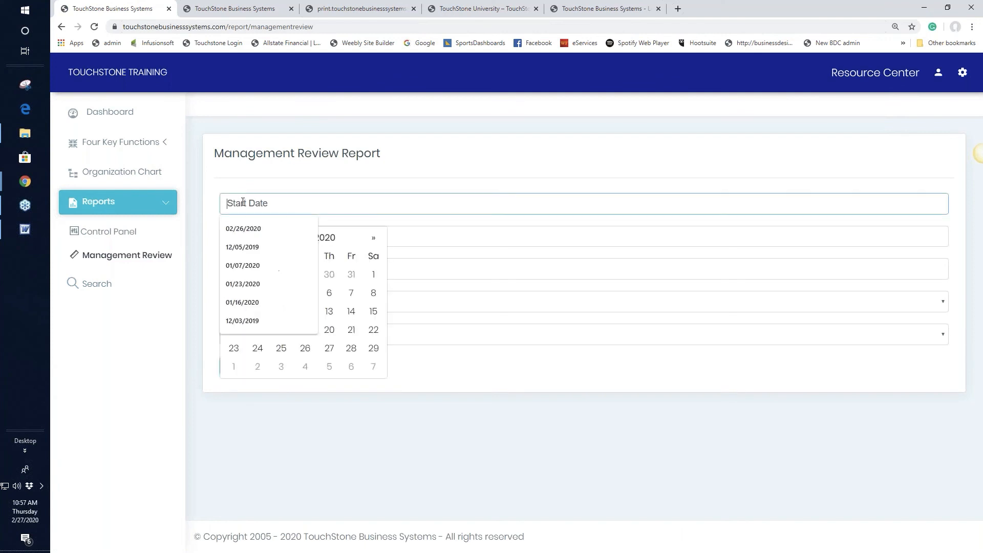
{"action": "left_click", "coordinate": [353, 278]}
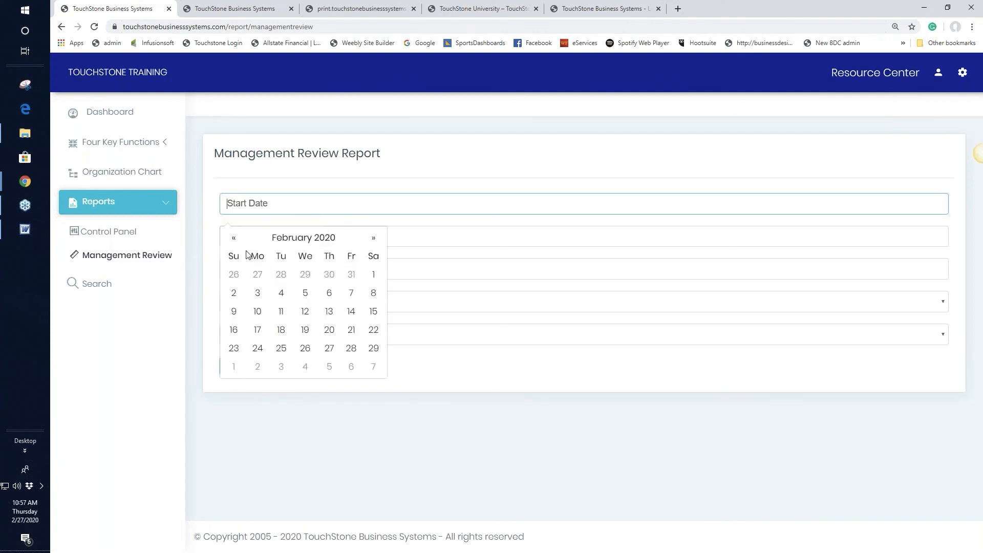
{"action": "left_click", "coordinate": [233, 238]}
{"action": "left_click", "coordinate": [307, 275]}
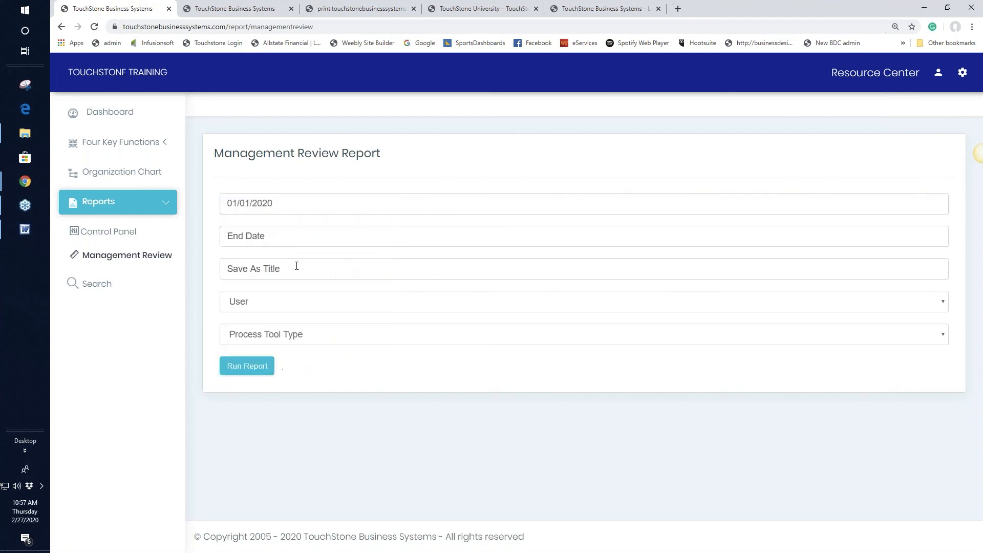
{"action": "left_click", "coordinate": [297, 238]}
{"action": "left_click", "coordinate": [377, 380]}
{"action": "left_click", "coordinate": [242, 305]}
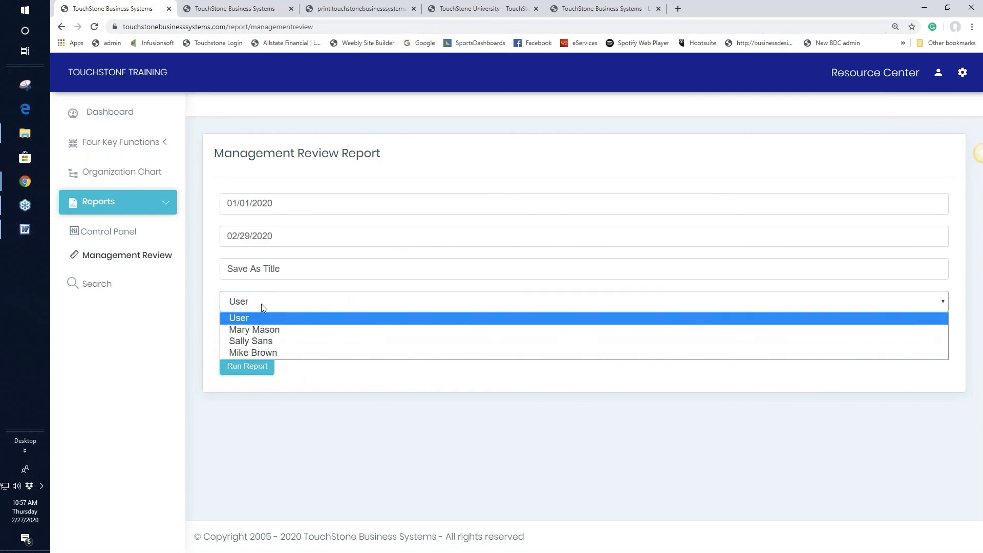
{"action": "left_click", "coordinate": [262, 306]}
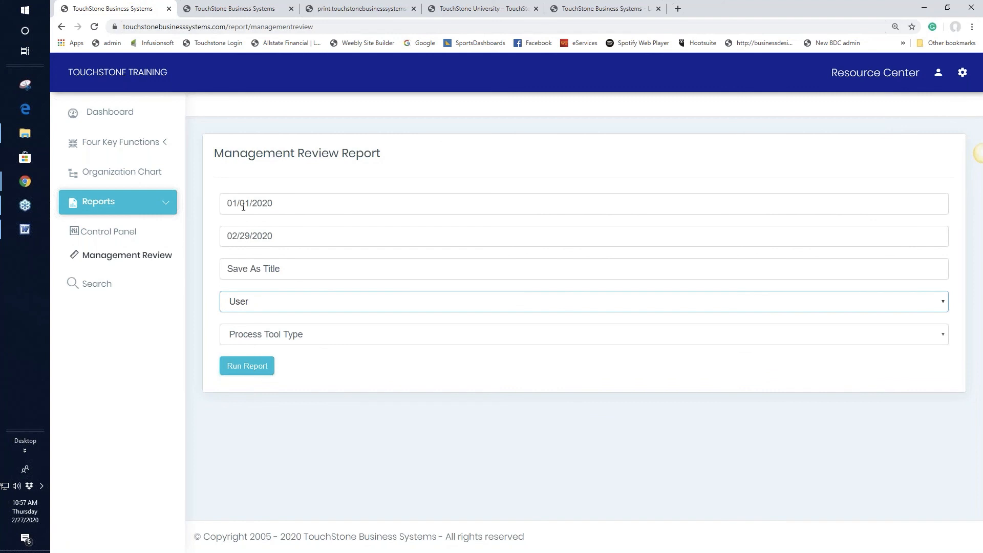
{"action": "left_click", "coordinate": [248, 367]}
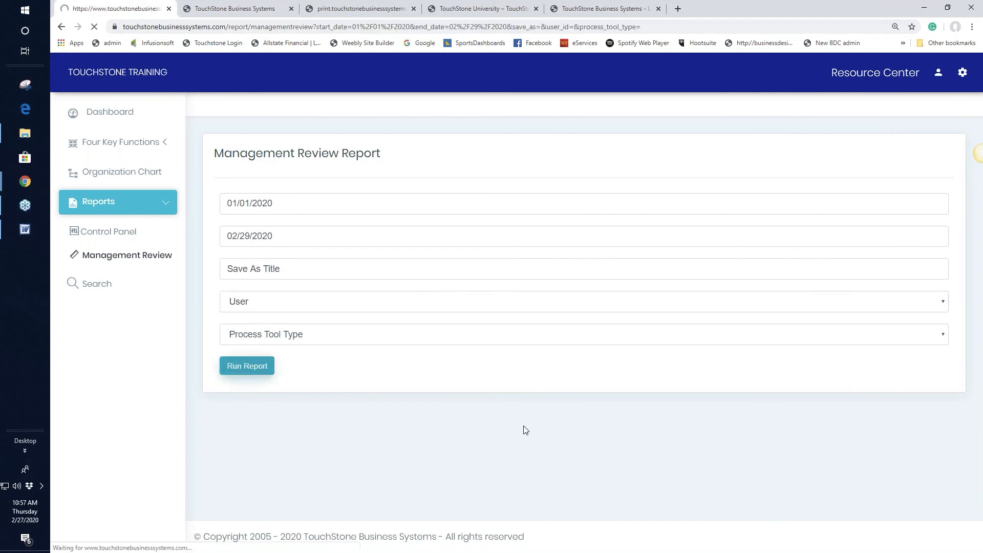
{"action": "scroll", "coordinate": [496, 401], "scroll_direction": "down", "scroll_amount": 1}
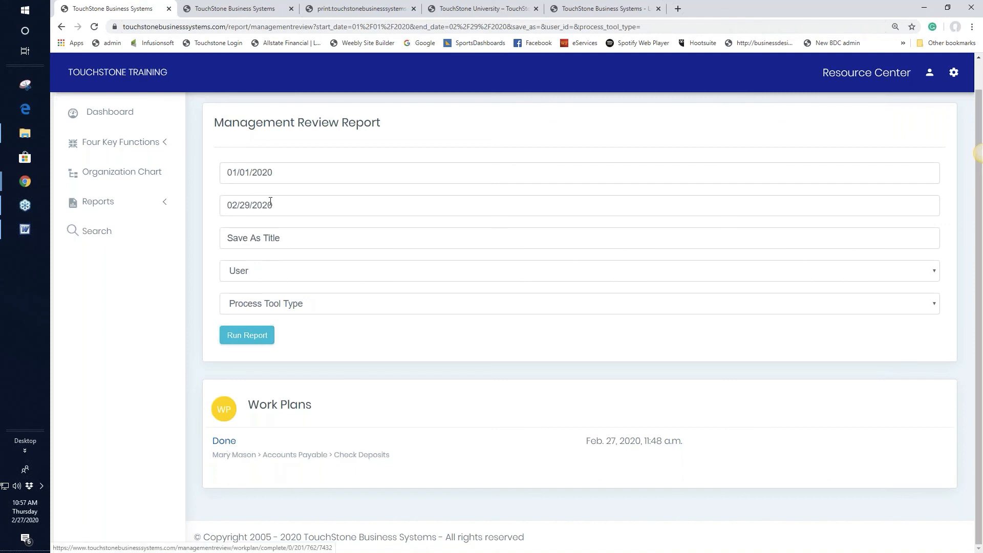
Move the start date back to 11/01/2019 and rerun the report.
{"action": "left_click", "coordinate": [248, 175]}
{"action": "left_click", "coordinate": [236, 208]}
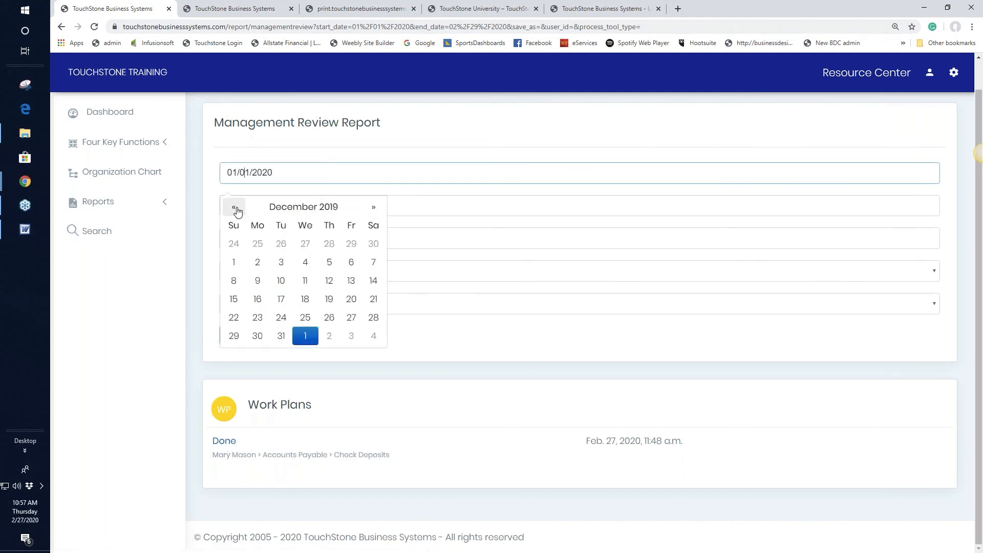
{"action": "left_click", "coordinate": [236, 208]}
{"action": "left_click", "coordinate": [351, 243]}
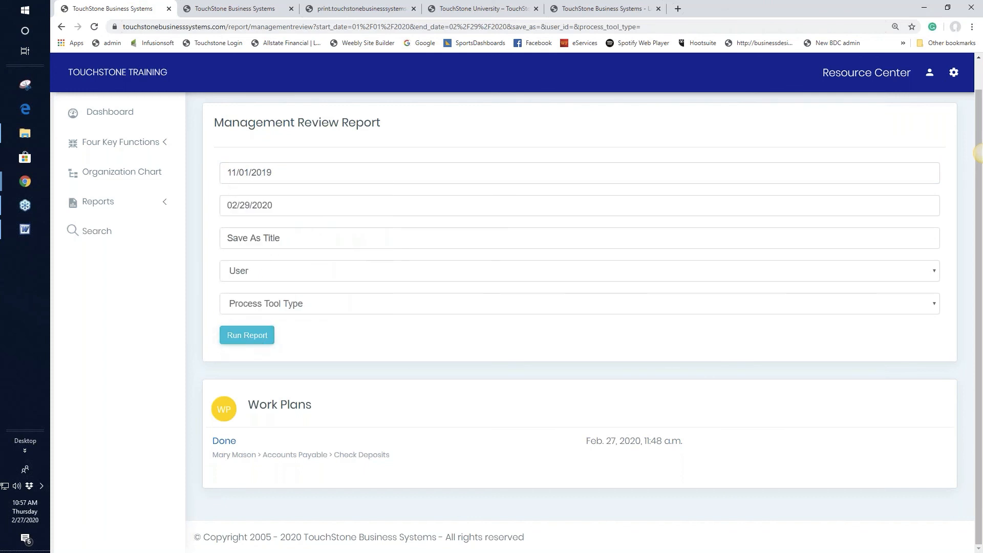
{"action": "left_click", "coordinate": [241, 336]}
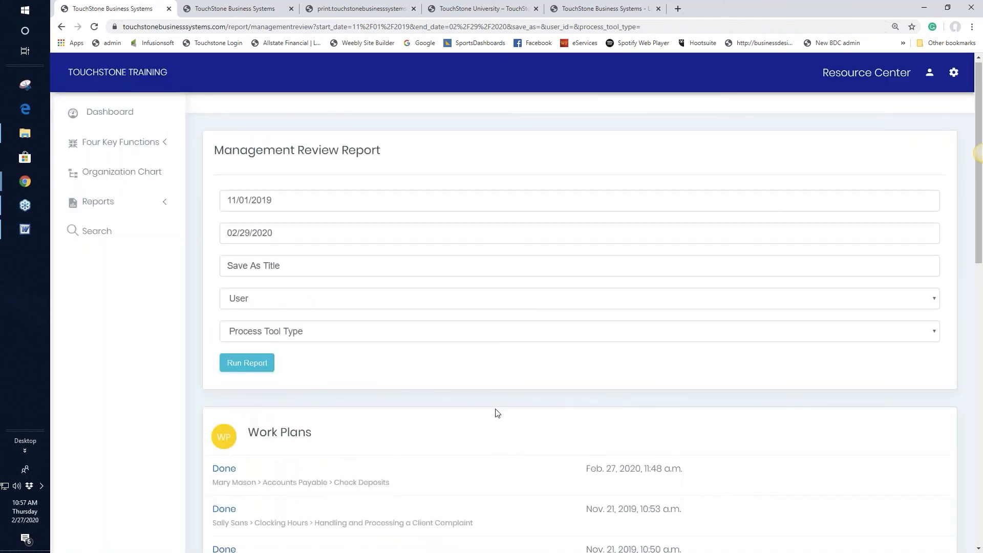
{"action": "scroll", "coordinate": [494, 411], "scroll_direction": "down", "scroll_amount": 3}
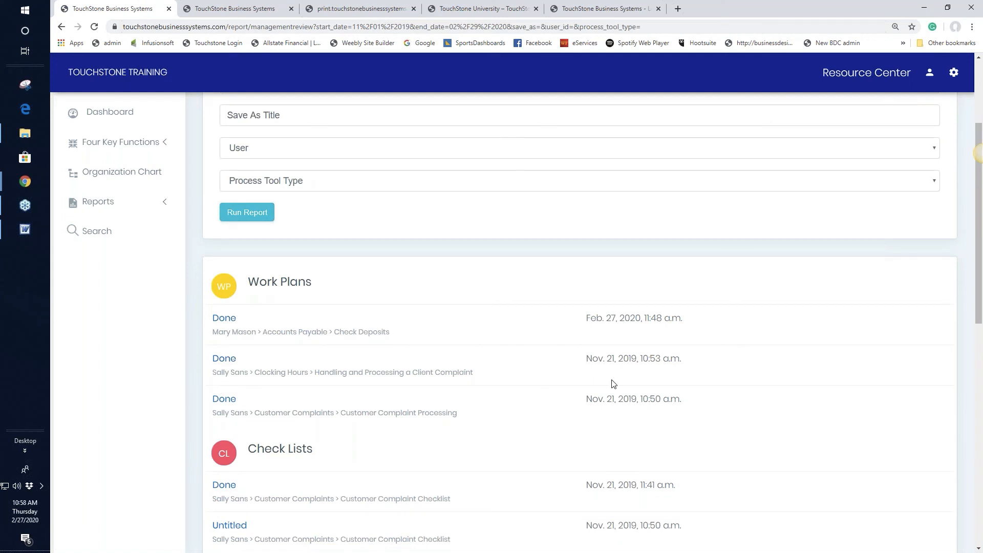
{"action": "scroll", "coordinate": [505, 382], "scroll_direction": "down", "scroll_amount": 2}
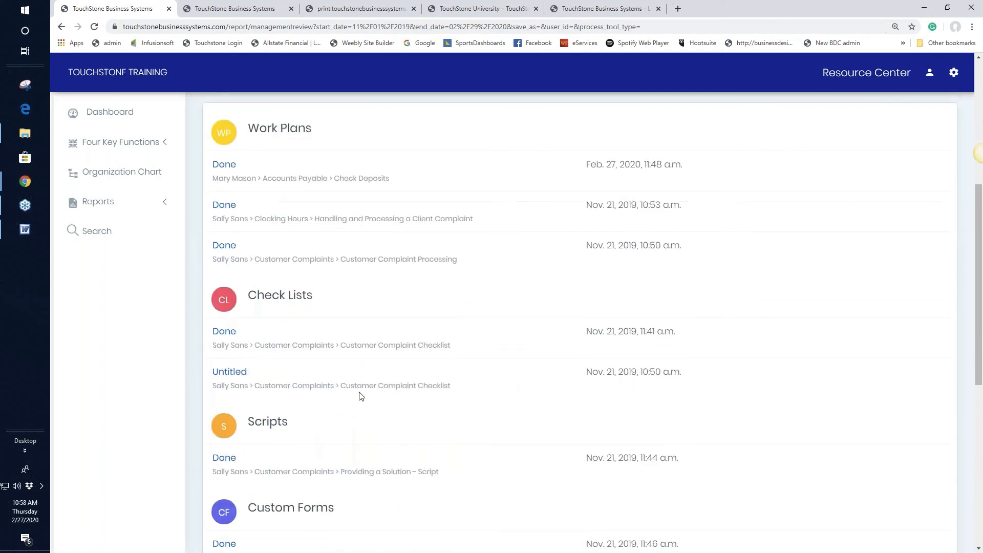
{"action": "scroll", "coordinate": [470, 417], "scroll_direction": "down", "scroll_amount": 3}
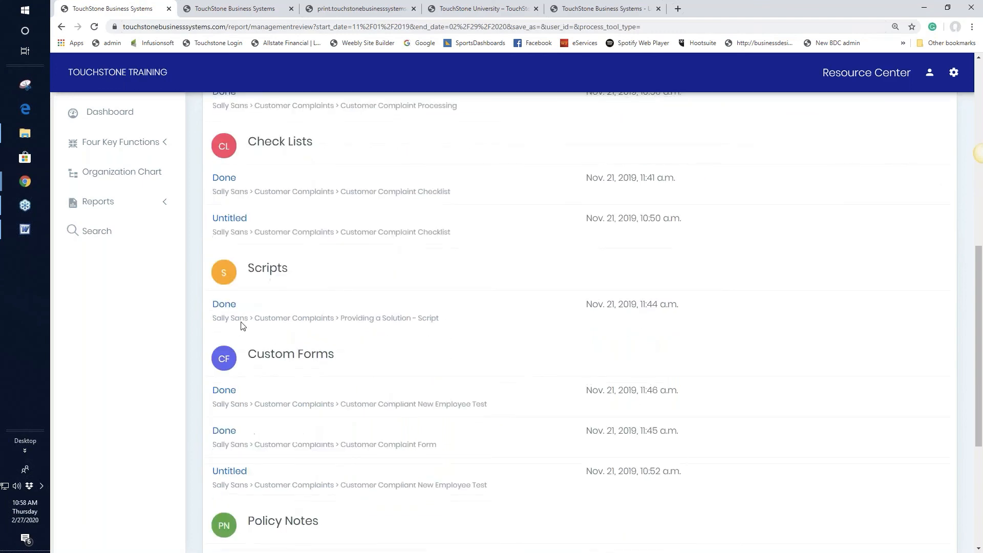
{"action": "scroll", "coordinate": [467, 348], "scroll_direction": "down", "scroll_amount": 4}
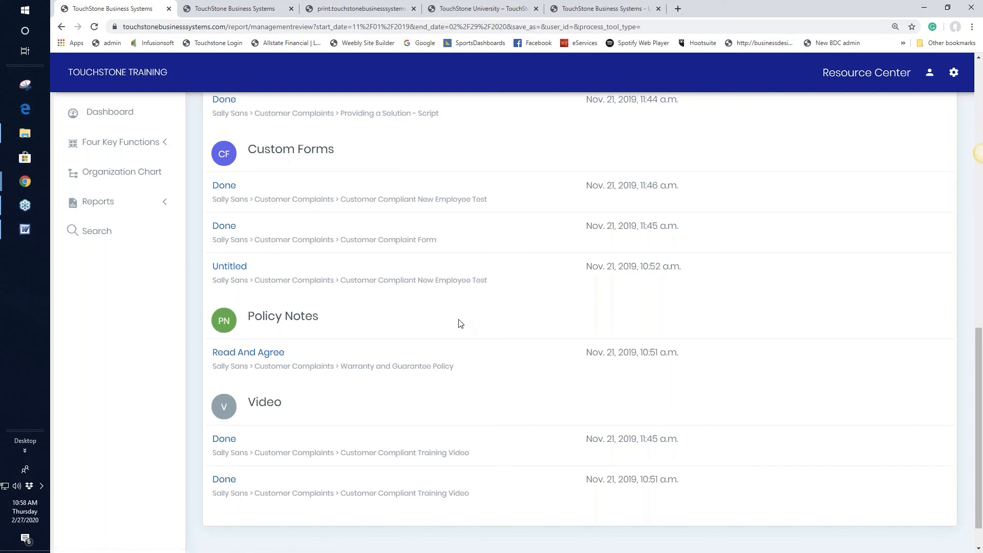
{"action": "scroll", "coordinate": [460, 323], "scroll_direction": "up", "scroll_amount": 8}
{"action": "scroll", "coordinate": [499, 334], "scroll_direction": "up", "scroll_amount": 5}
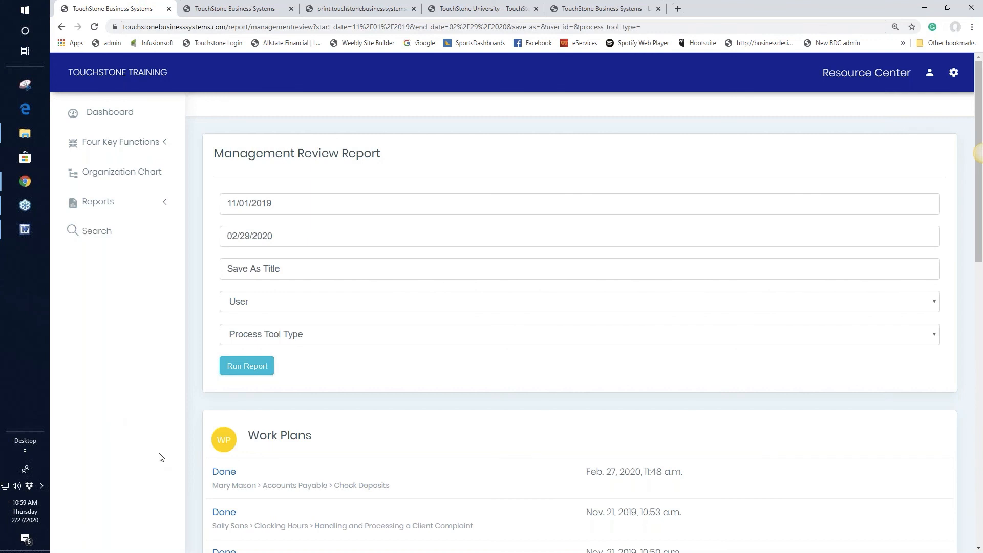
{"action": "scroll", "coordinate": [159, 455], "scroll_direction": "down", "scroll_amount": 3}
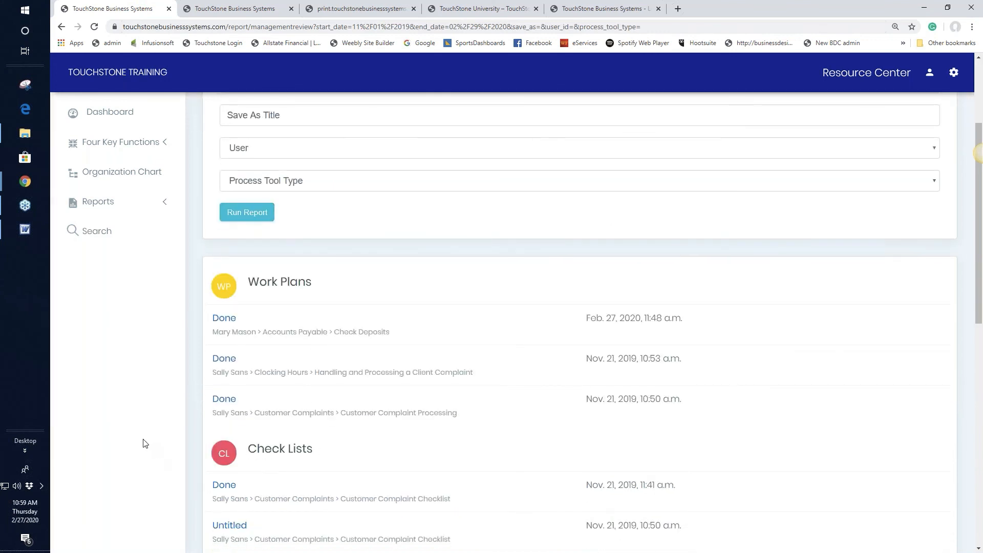
{"action": "scroll", "coordinate": [144, 443], "scroll_direction": "up", "scroll_amount": 3}
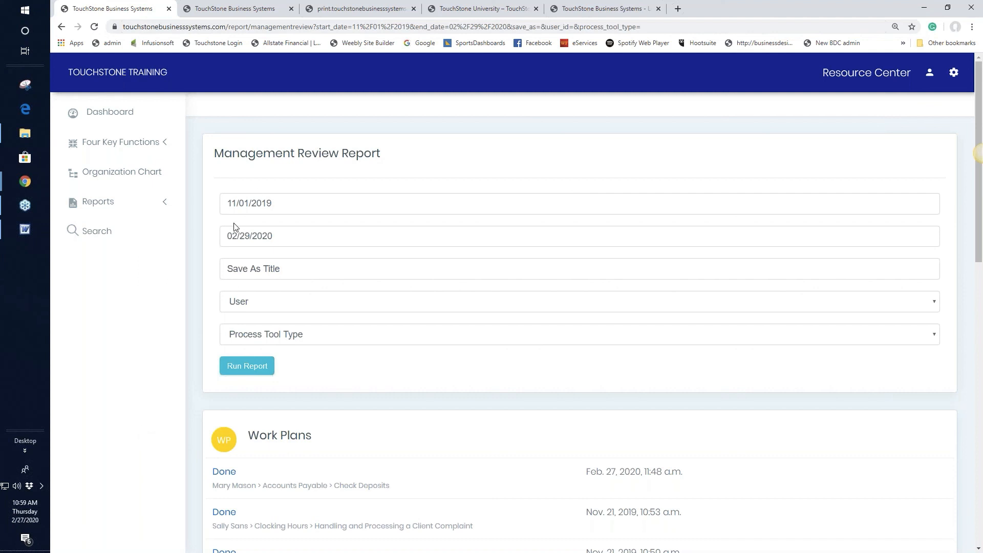
Rerun the report for all users with Process Tool Type set to Check List, then review the two entries.
{"action": "left_click", "coordinate": [243, 306]}
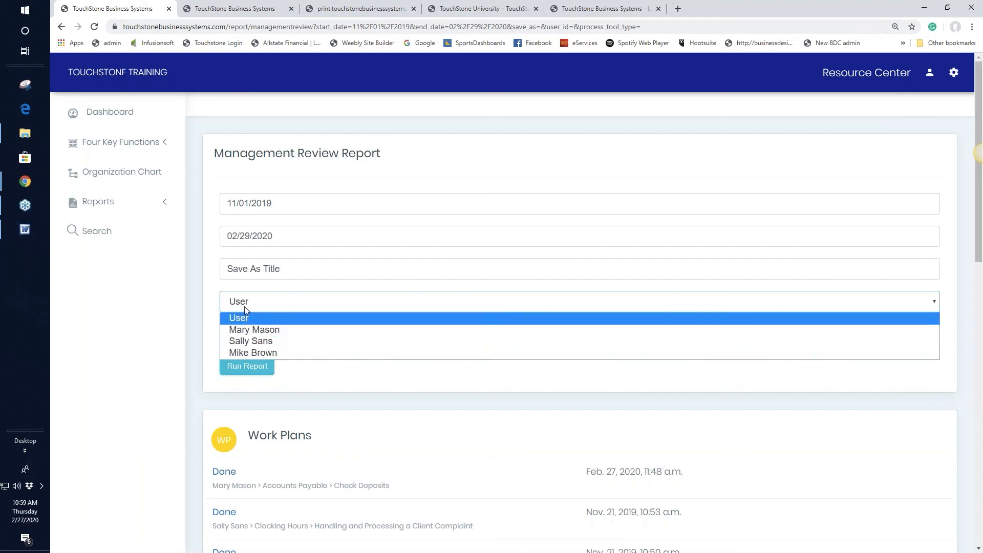
{"action": "left_click", "coordinate": [245, 317]}
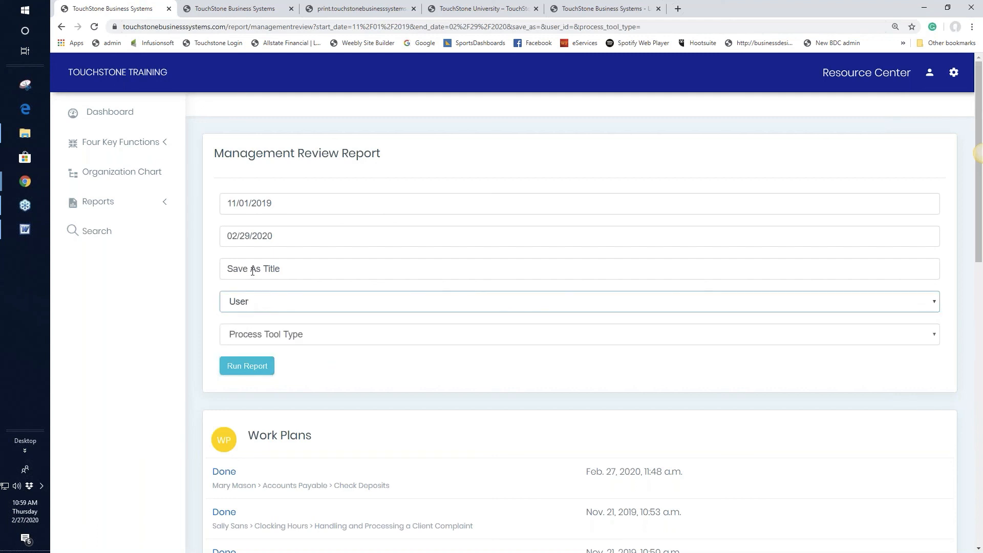
{"action": "left_click", "coordinate": [291, 337]}
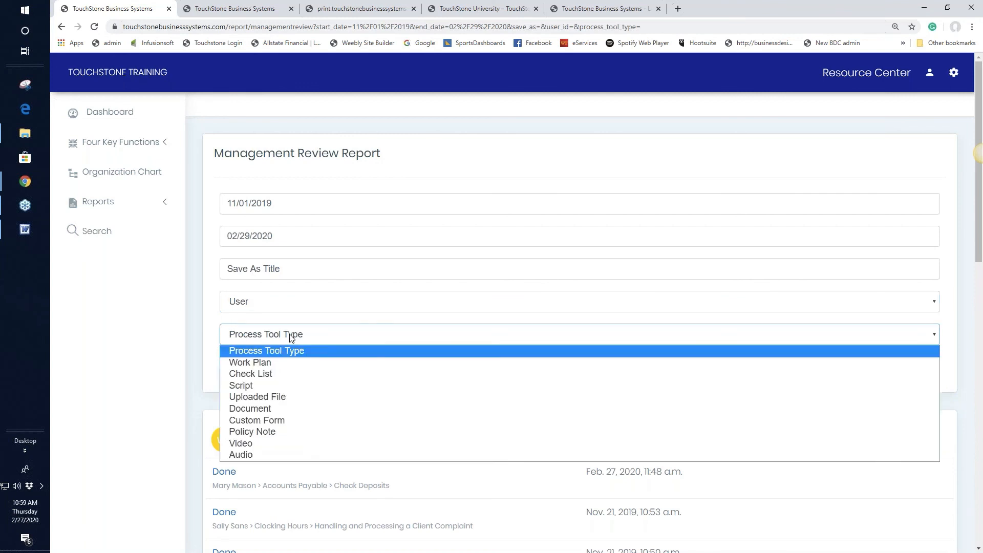
{"action": "left_click", "coordinate": [259, 373]}
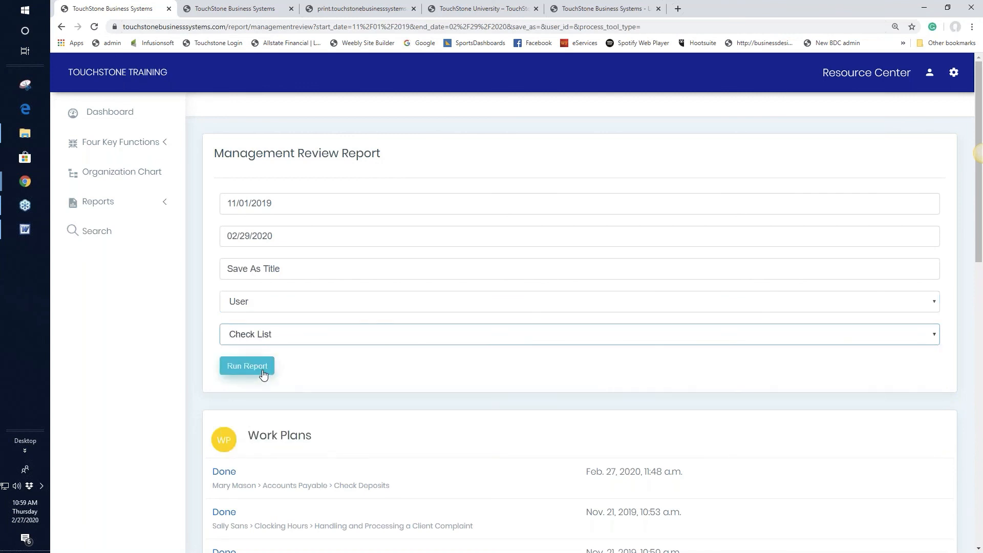
{"action": "left_click", "coordinate": [258, 367]}
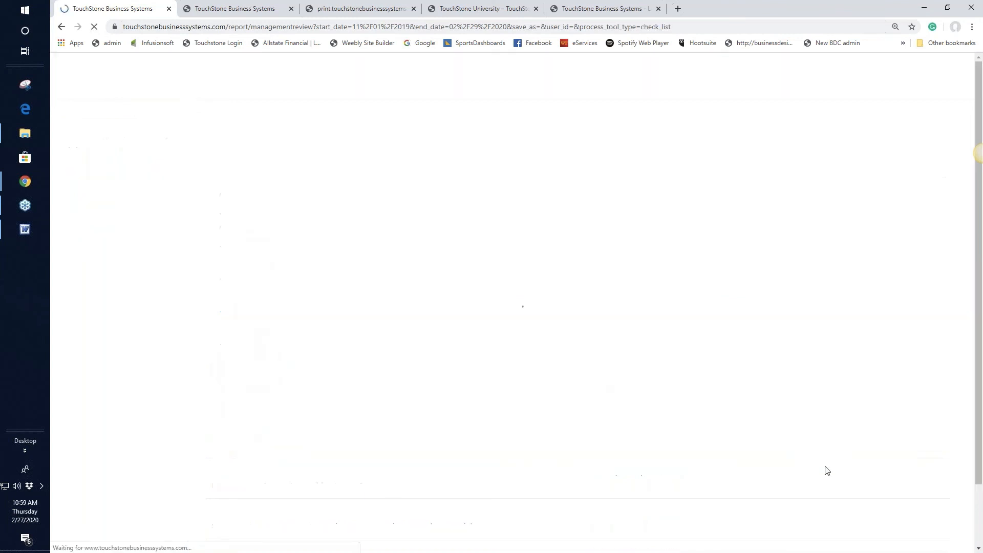
{"action": "scroll", "coordinate": [845, 409], "scroll_direction": "down", "scroll_amount": 2}
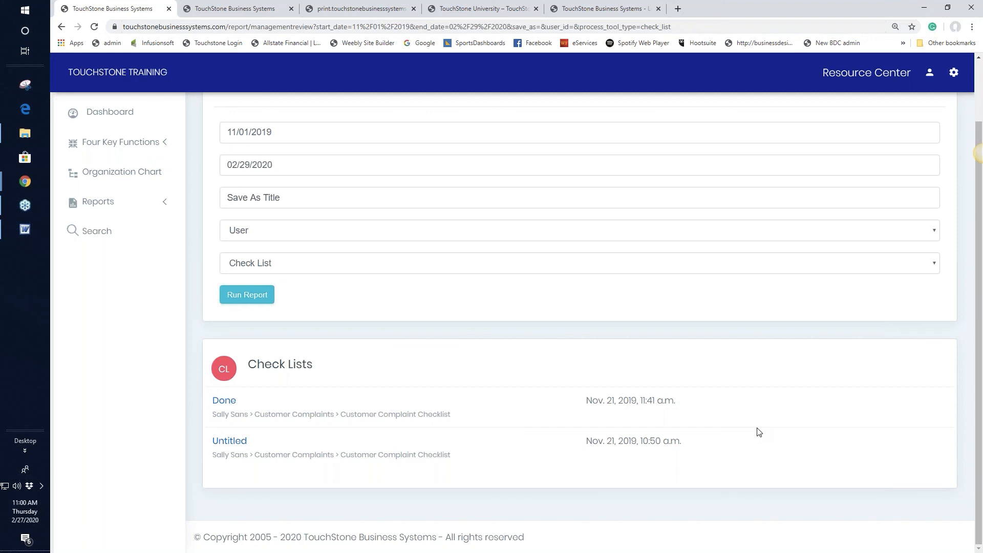
{"action": "scroll", "coordinate": [759, 431], "scroll_direction": "up", "scroll_amount": 2}
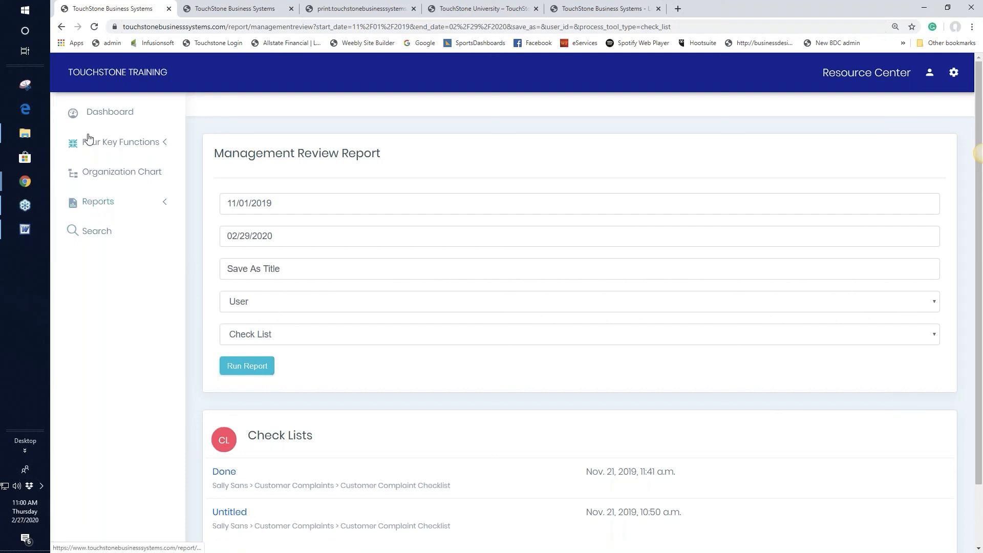
Return to the Dashboard and open the Manager of Administration & Finance control panel.
{"action": "left_click", "coordinate": [99, 113]}
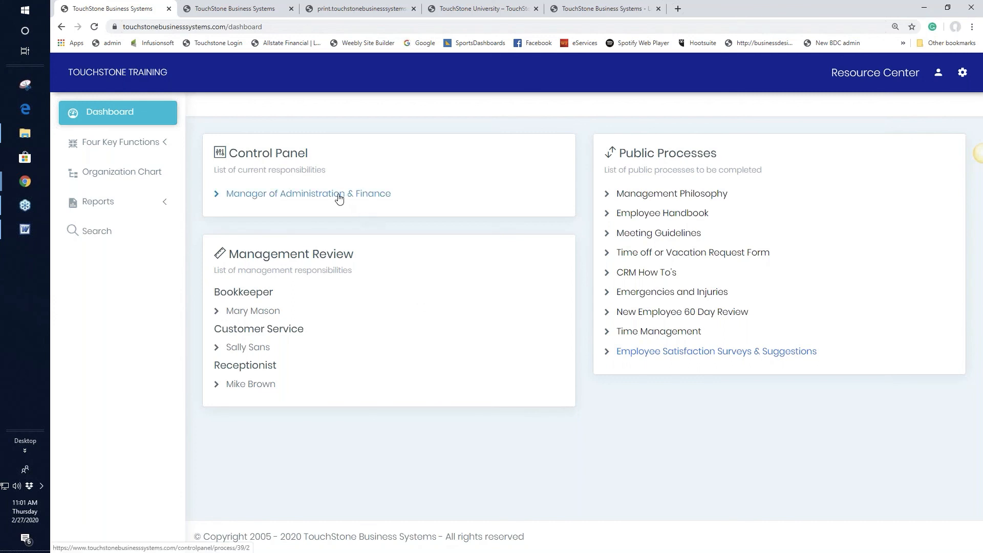
{"action": "left_click", "coordinate": [316, 197]}
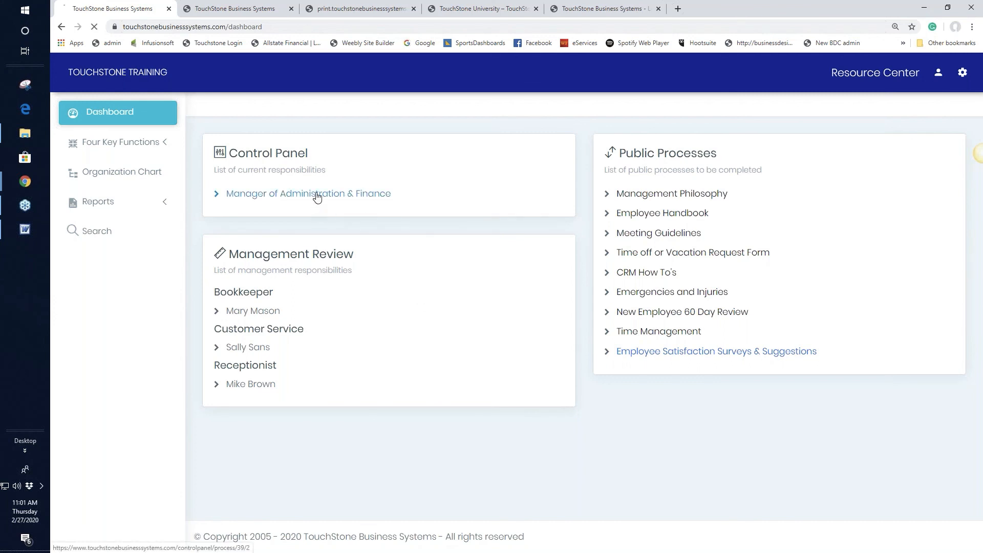
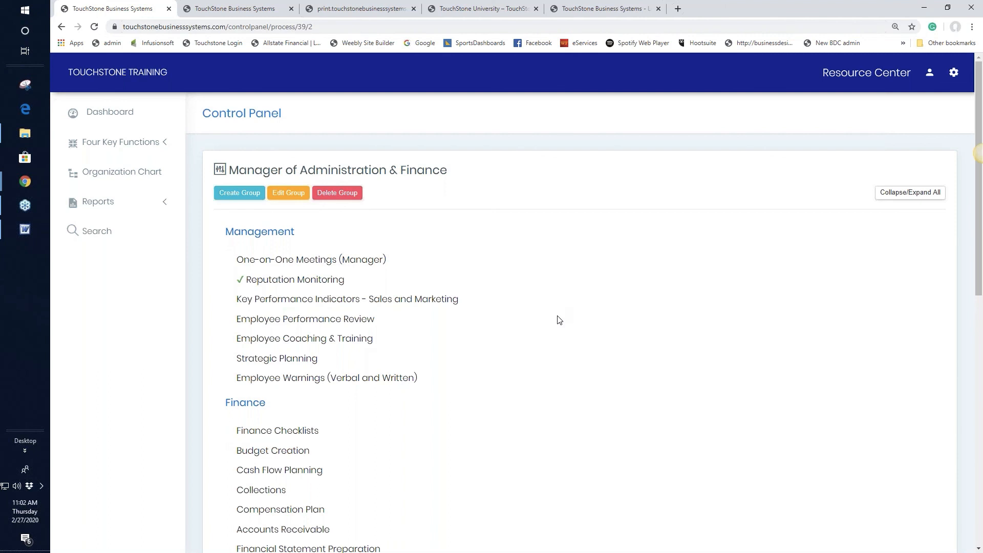
Open Finance Checklists under Finance in the Control Panel process list.
{"action": "scroll", "coordinate": [559, 320], "scroll_direction": "down", "scroll_amount": 2}
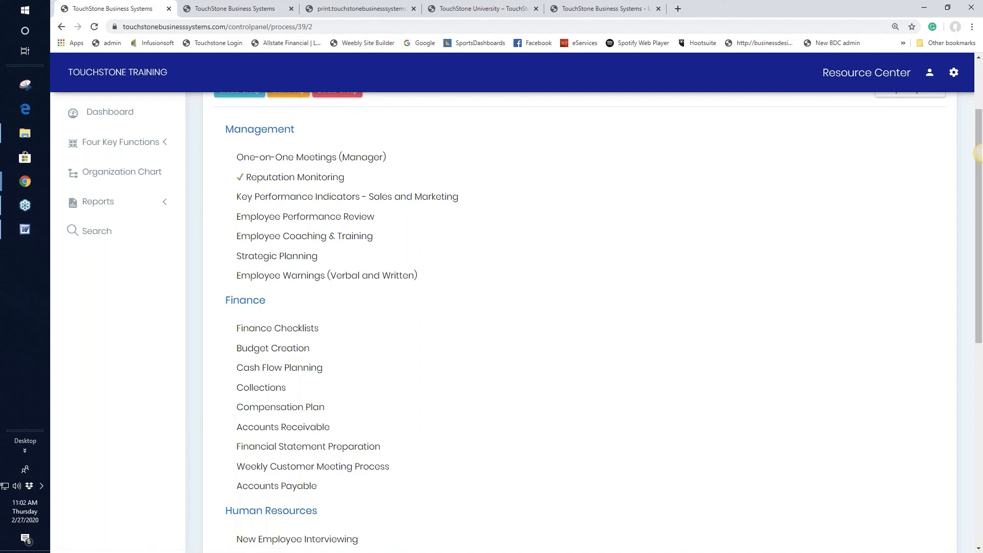
{"action": "left_click", "coordinate": [296, 332]}
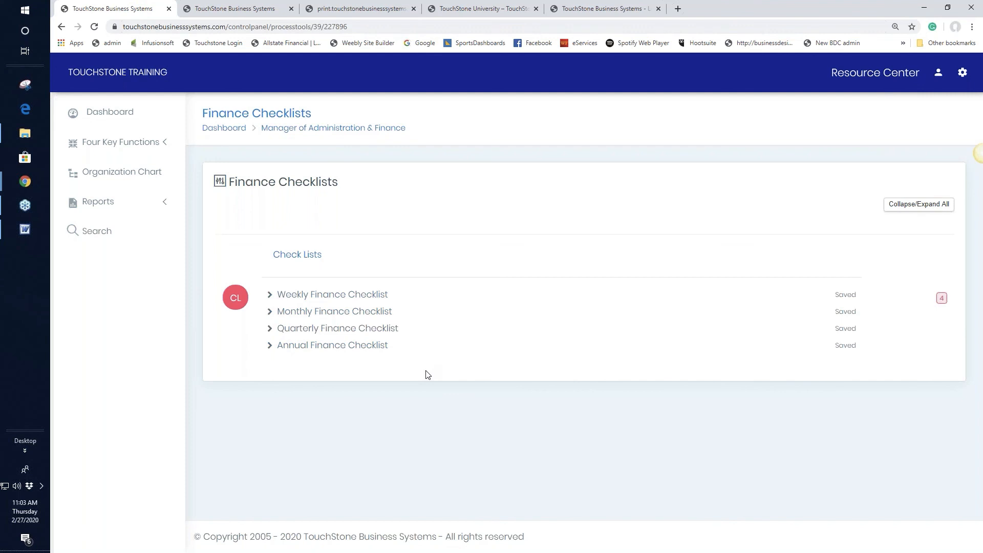
View the company Organization Chart, then go back to the Dashboard.
{"action": "left_click", "coordinate": [131, 176]}
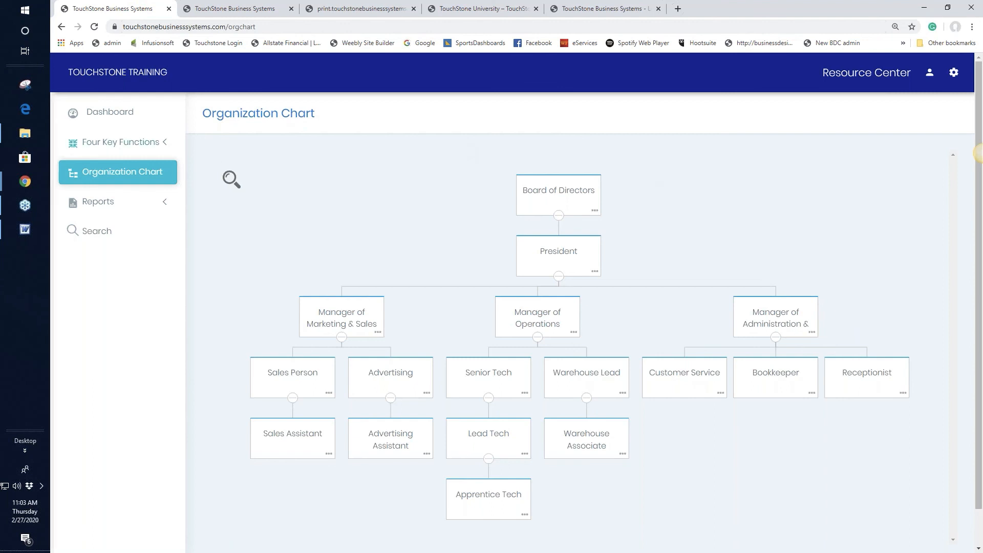
{"action": "left_click", "coordinate": [100, 117]}
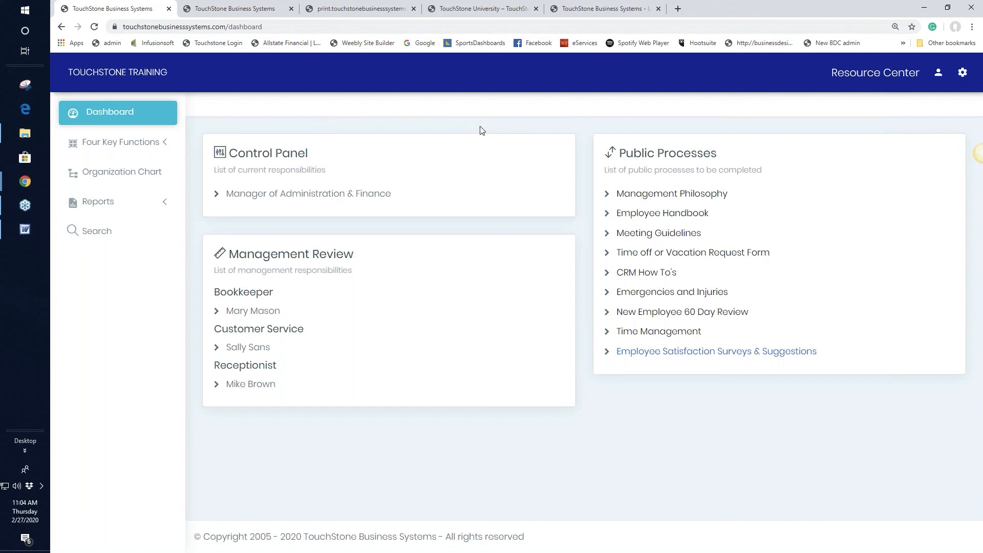
Open the Resource Center help desk from the header bar.
{"action": "left_click", "coordinate": [875, 73]}
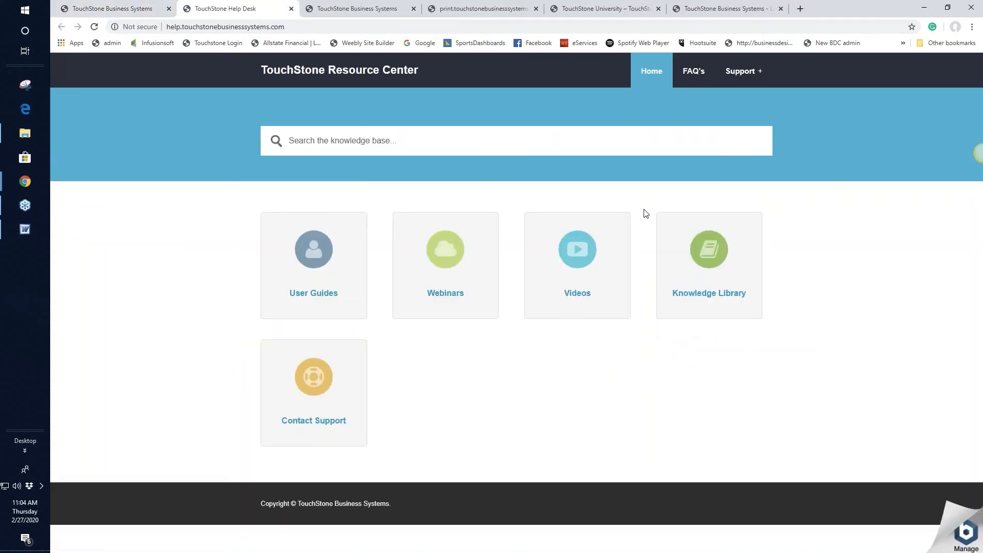
Go to Webinars and open the Touchstone Technical Training list of Webinars #1–#7.
{"action": "left_click", "coordinate": [457, 296]}
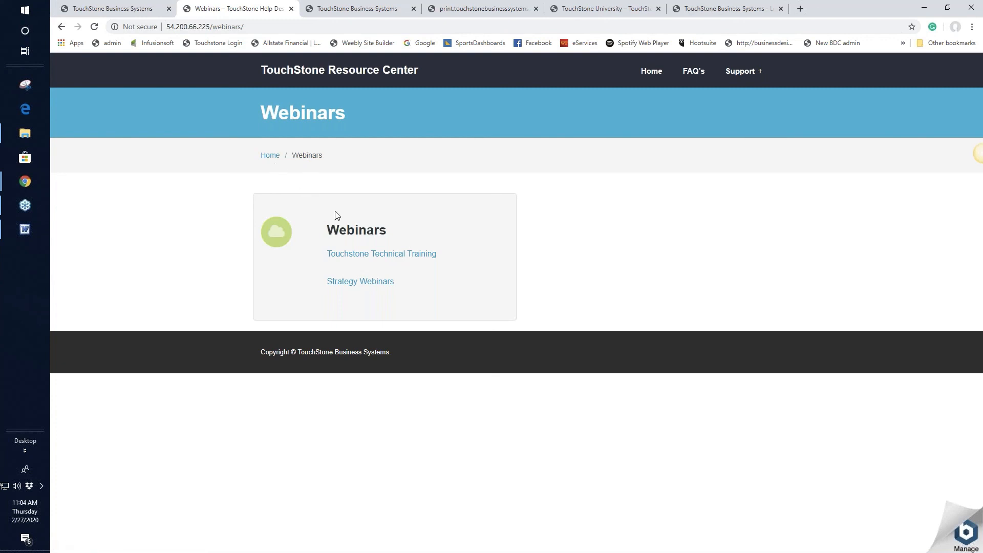
{"action": "left_click", "coordinate": [364, 253]}
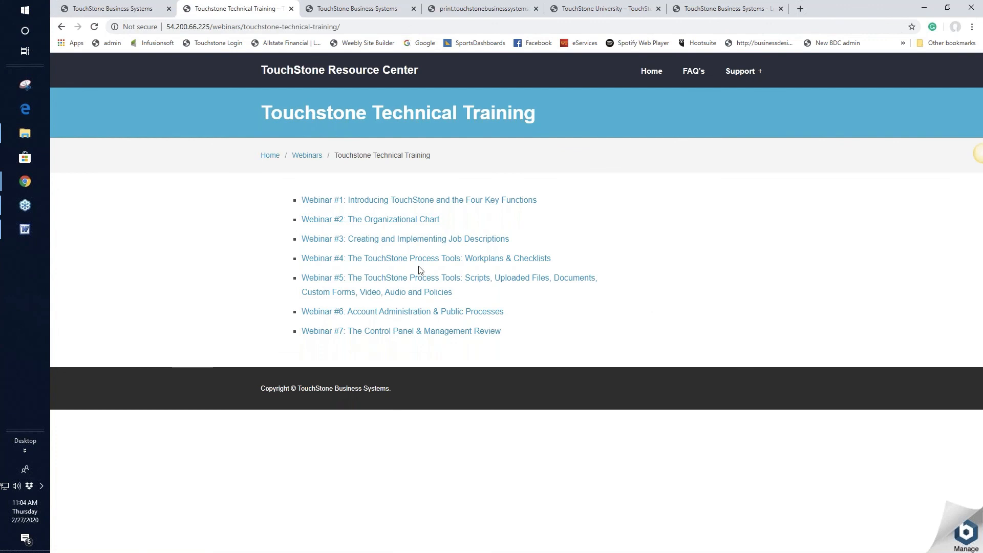